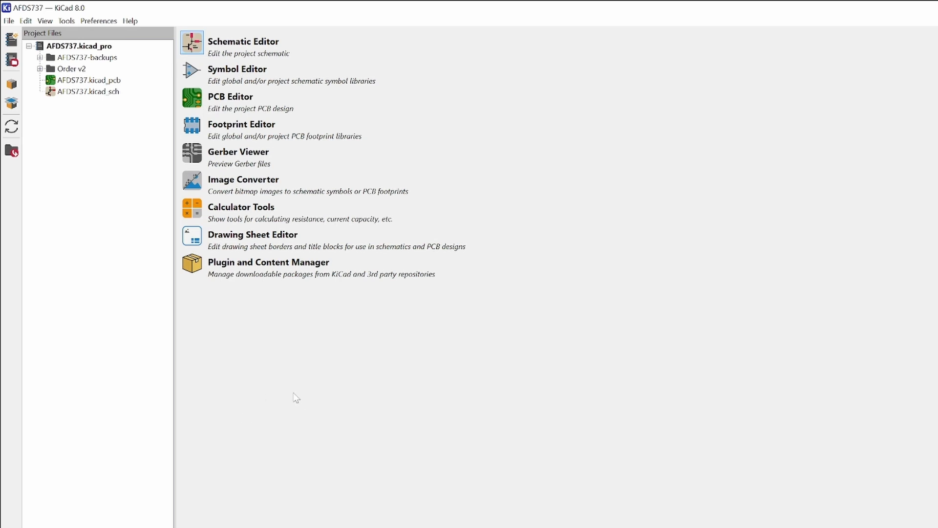
pyautogui.click(9, 21)
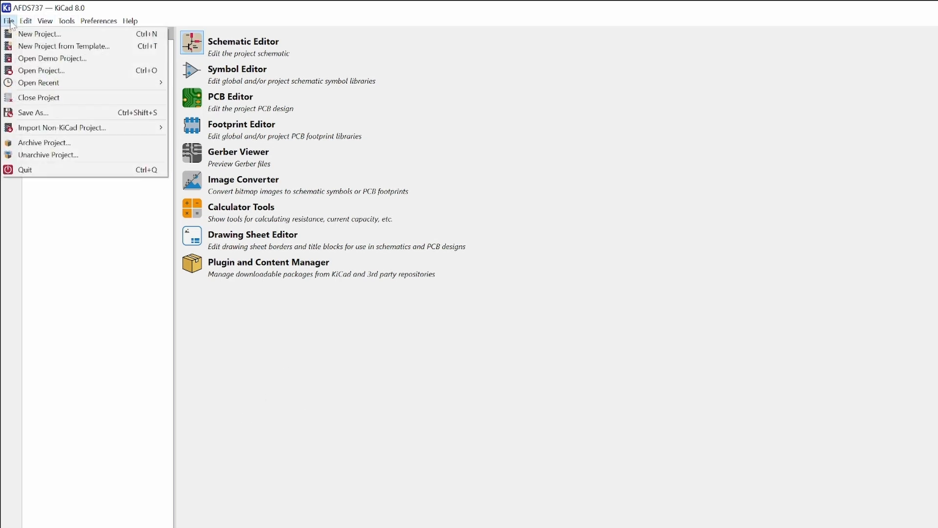
pyautogui.click(387, 486)
pyautogui.click(10, 21)
pyautogui.click(286, 402)
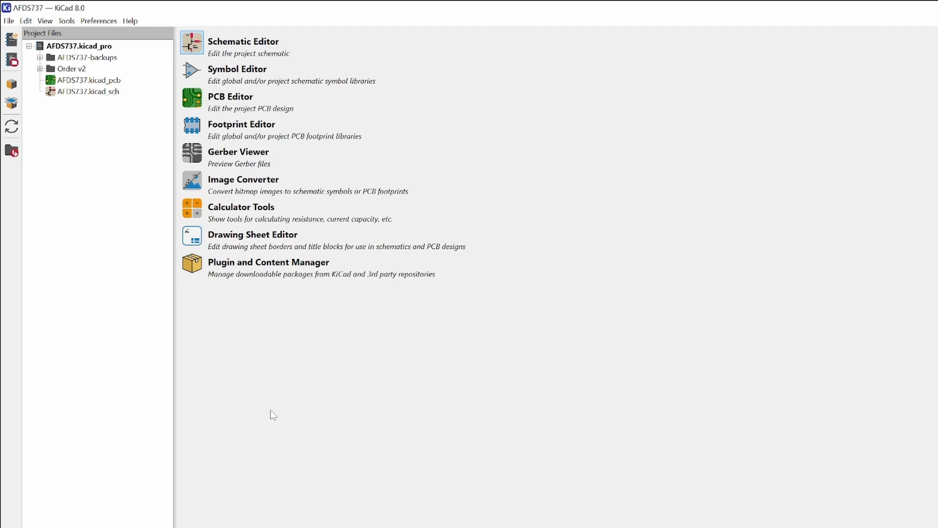
# Step: Start a new project and create a folder named VIDEO1 for it inside the PCBs folder
pyautogui.click(10, 22)
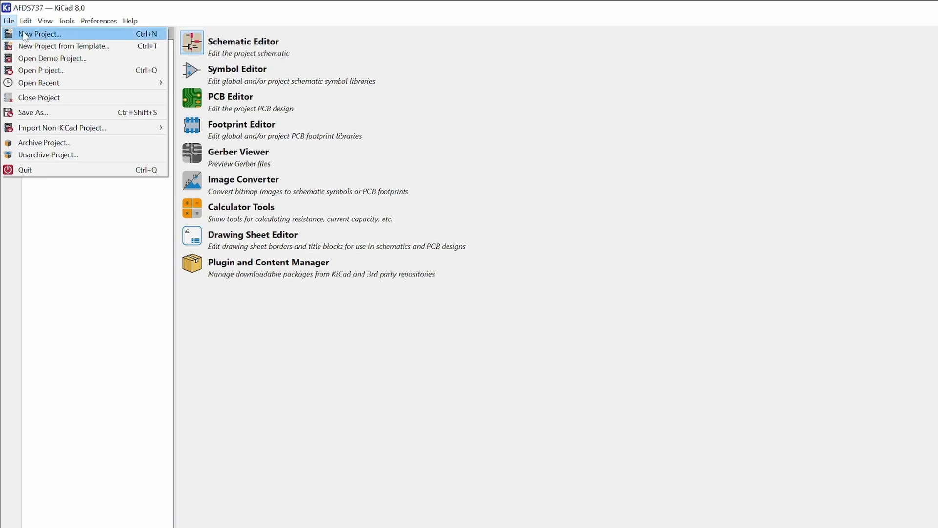
pyautogui.click(47, 38)
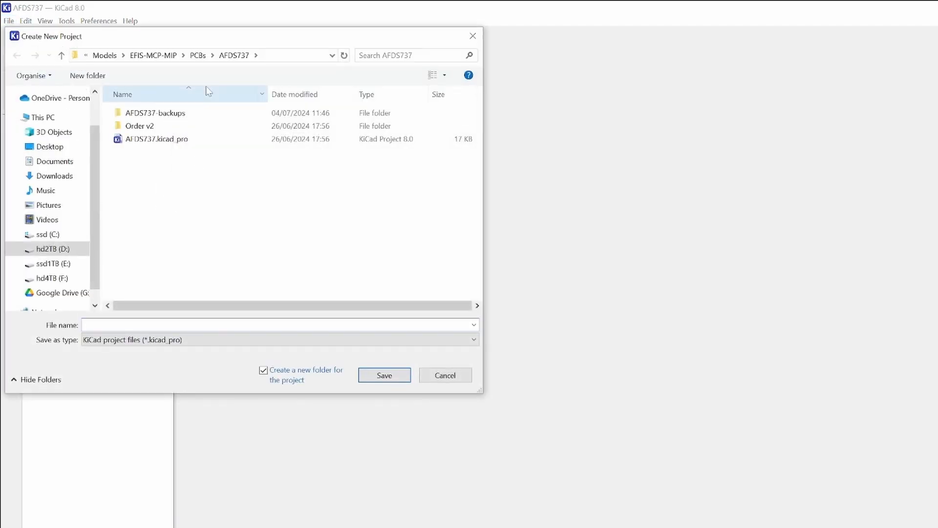
pyautogui.click(202, 56)
pyautogui.rightClick(151, 195)
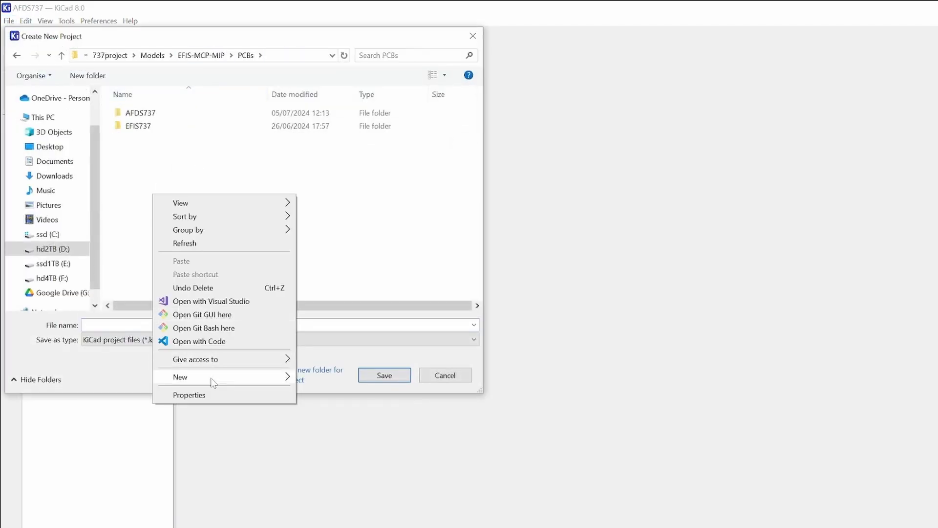
pyautogui.moveTo(213, 381)
pyautogui.click(317, 377)
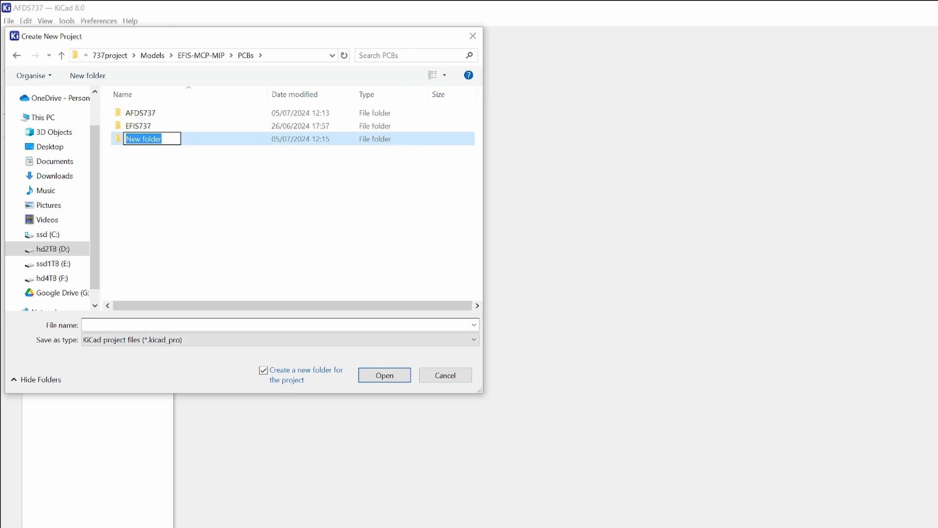
pyautogui.write('VIDEO')
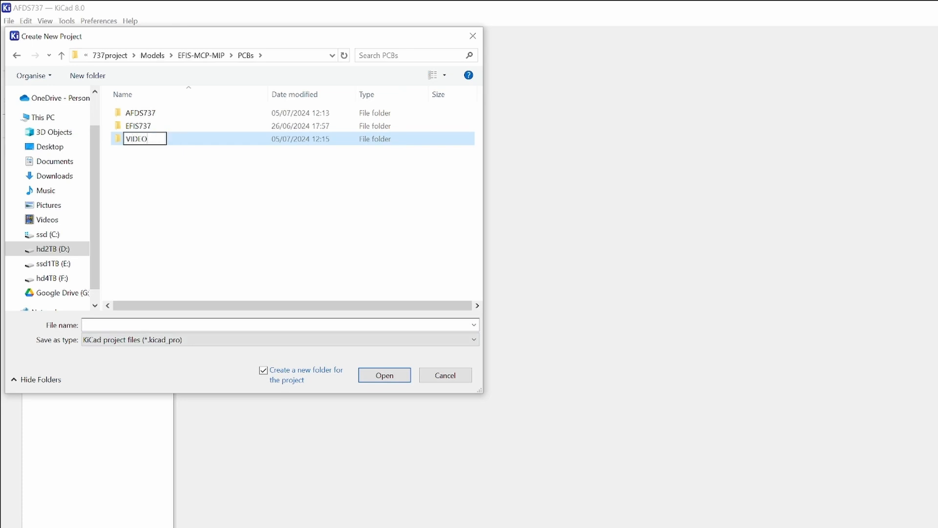
pyautogui.write('1')
pyautogui.press('Return')
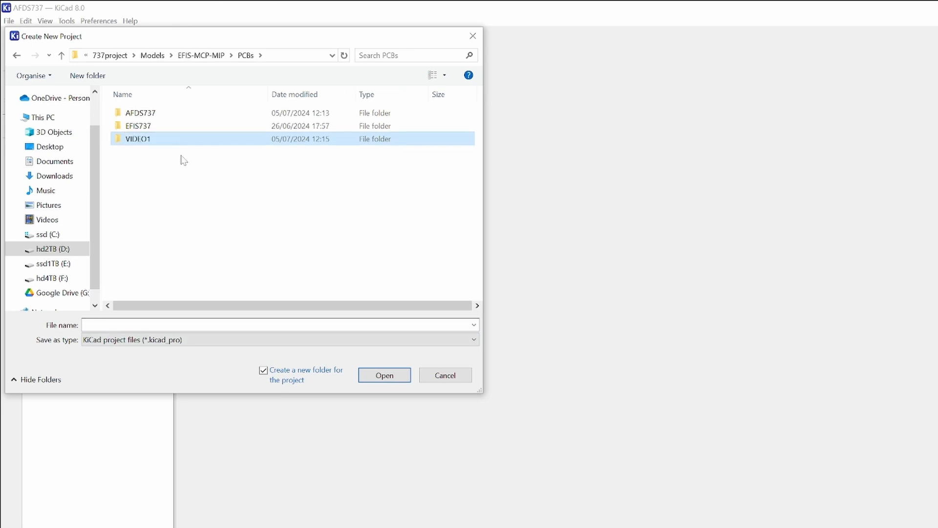
# Step: Save the new project as VIDEO1 inside the VIDEO1 folder, keeping the option to create a project folder
pyautogui.click(380, 382)
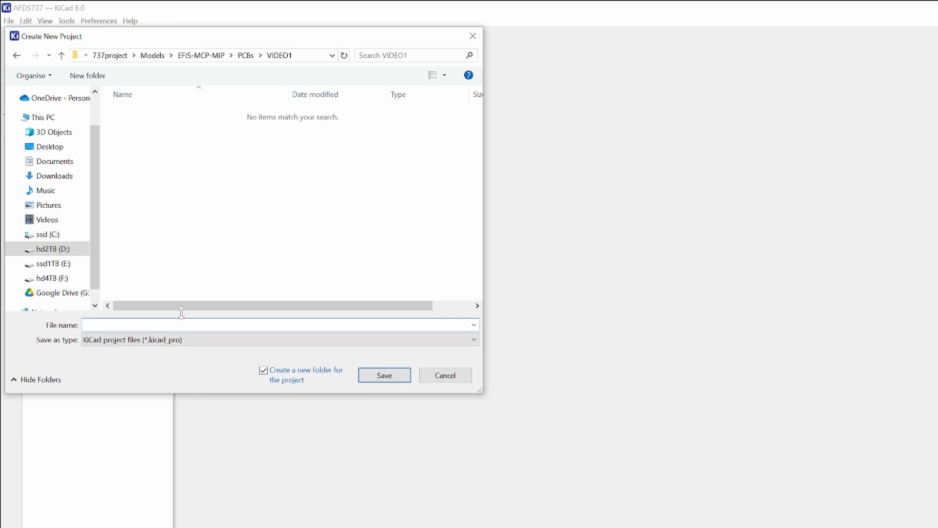
pyautogui.write('VIDEO1')
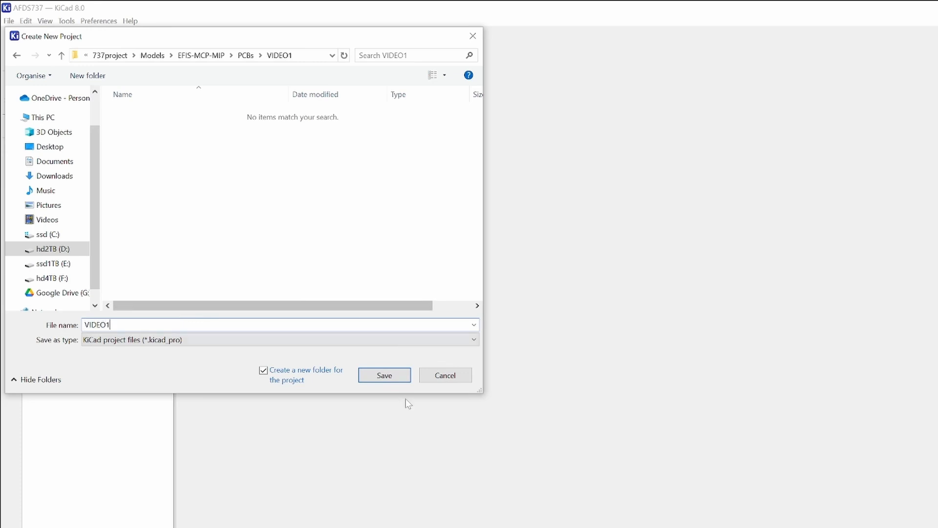
pyautogui.click(398, 380)
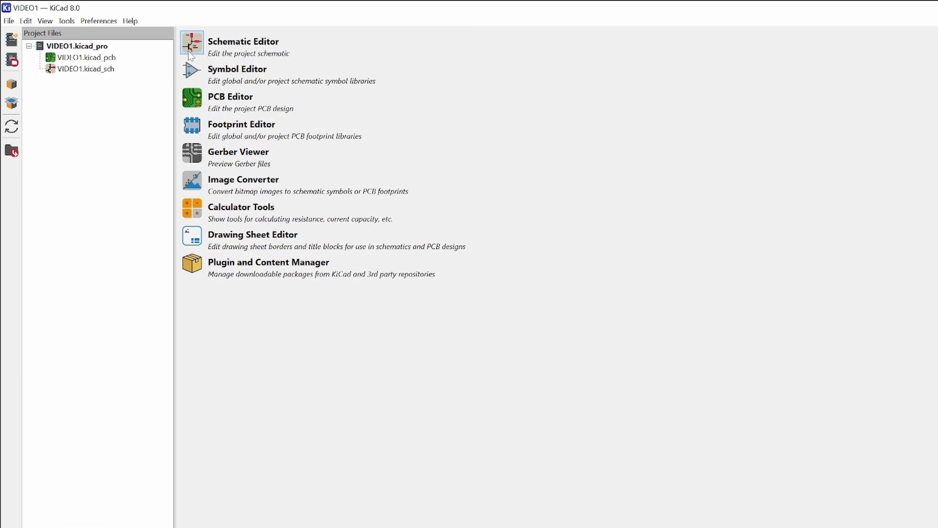
pyautogui.click(78, 58)
pyautogui.click(11, 21)
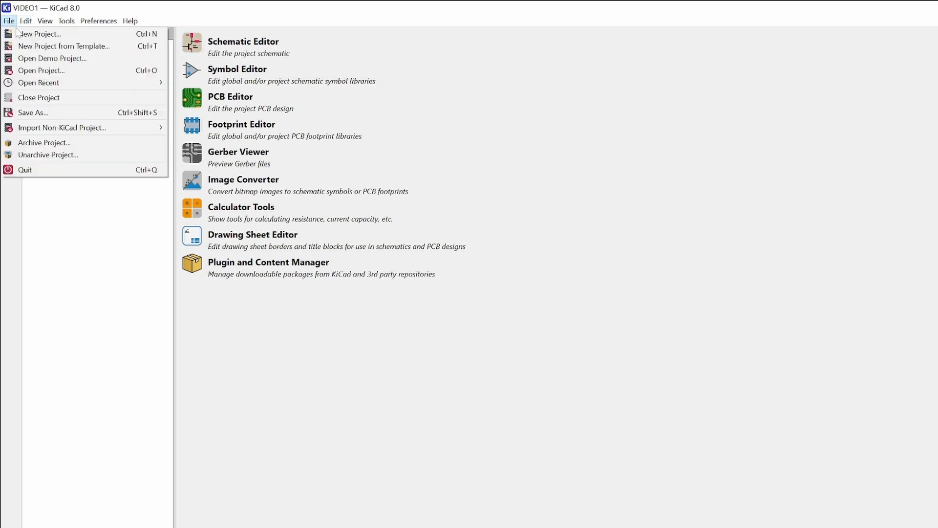
pyautogui.click(123, 300)
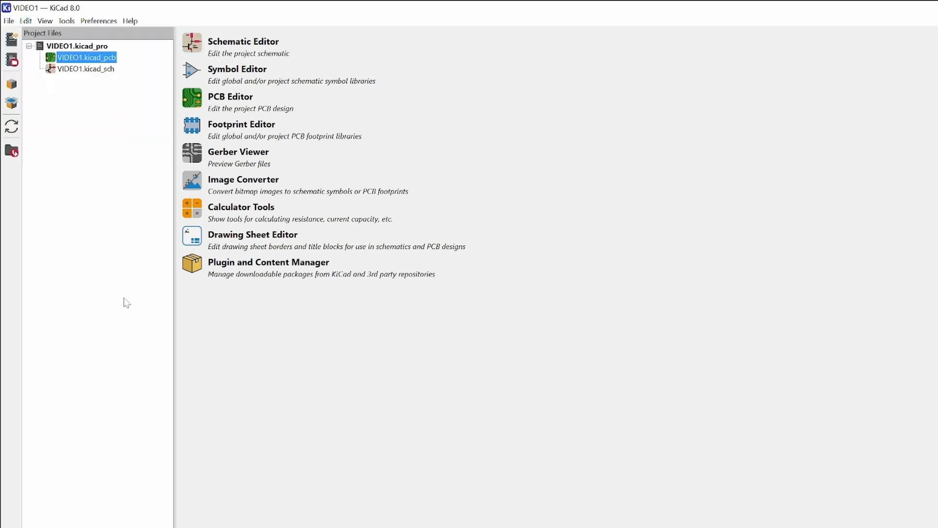
pyautogui.click(86, 71)
pyautogui.click(84, 59)
pyautogui.click(85, 71)
pyautogui.click(83, 58)
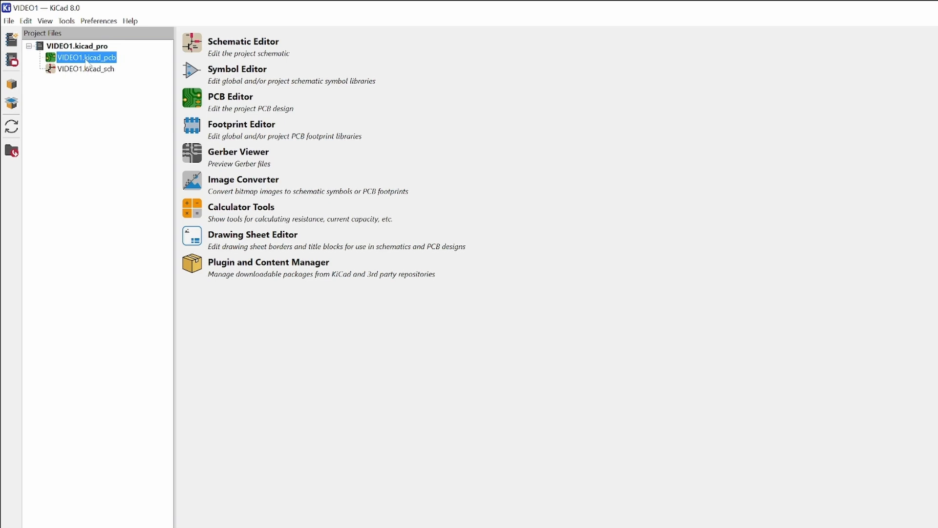
# Step: Open the VIDEO1 project's schematic in the Schematic Editor
pyautogui.click(110, 69)
pyautogui.click(191, 42)
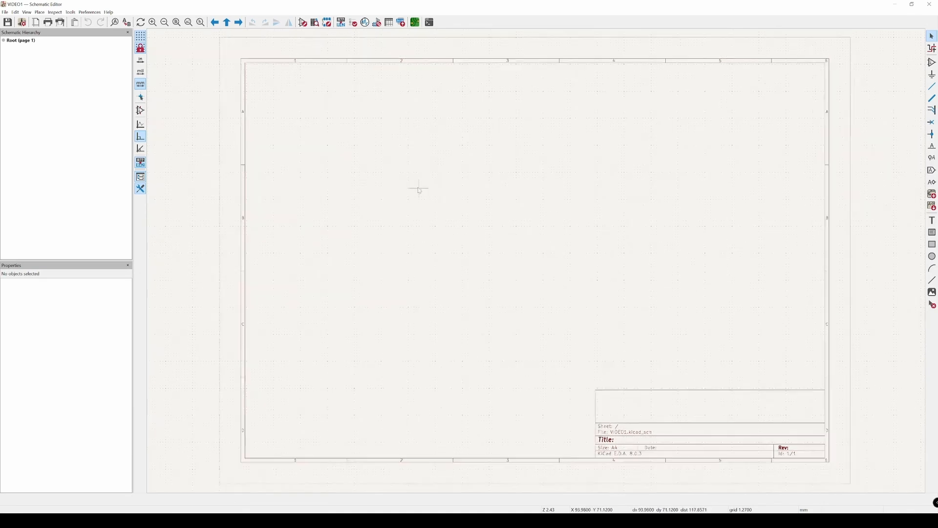
pyautogui.moveTo(418, 190)
pyautogui.mouseDown(button='middle')
pyautogui.moveTo(400, 186)
pyautogui.moveTo(435, 205)
pyautogui.moveTo(392, 218)
pyautogui.moveTo(471, 232)
pyautogui.moveTo(424, 223)
pyautogui.moveTo(383, 180)
pyautogui.moveTo(498, 269)
pyautogui.moveTo(406, 226)
pyautogui.moveTo(457, 236)
pyautogui.mouseUp(button='middle')
pyautogui.scroll(4, 337, 167)
pyautogui.scroll(-4, 338, 170)
pyautogui.scroll(-2, 338, 169)
pyautogui.moveTo(315, 160); pyautogui.dragTo(425, 264)
pyautogui.rightClick(339, 193)
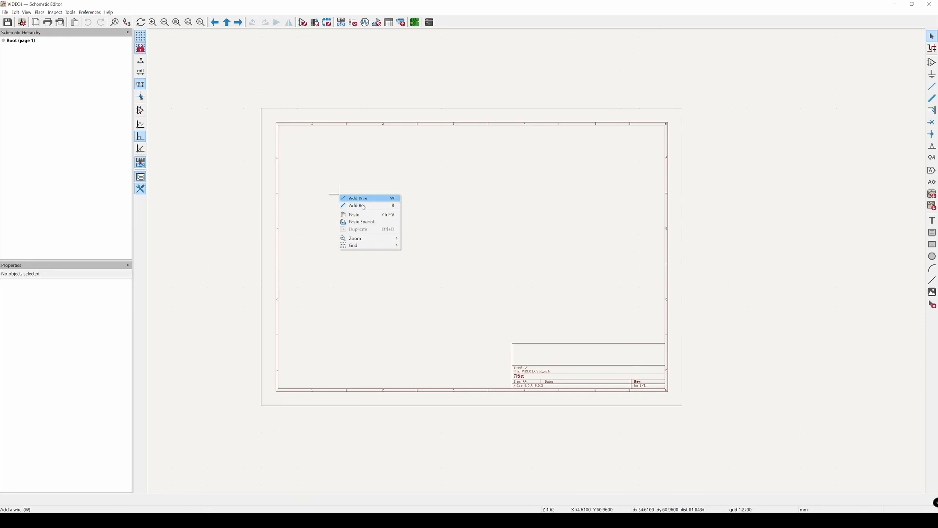
pyautogui.click(409, 204)
pyautogui.moveTo(409, 205); pyautogui.dragTo(396, 204, button='middle')
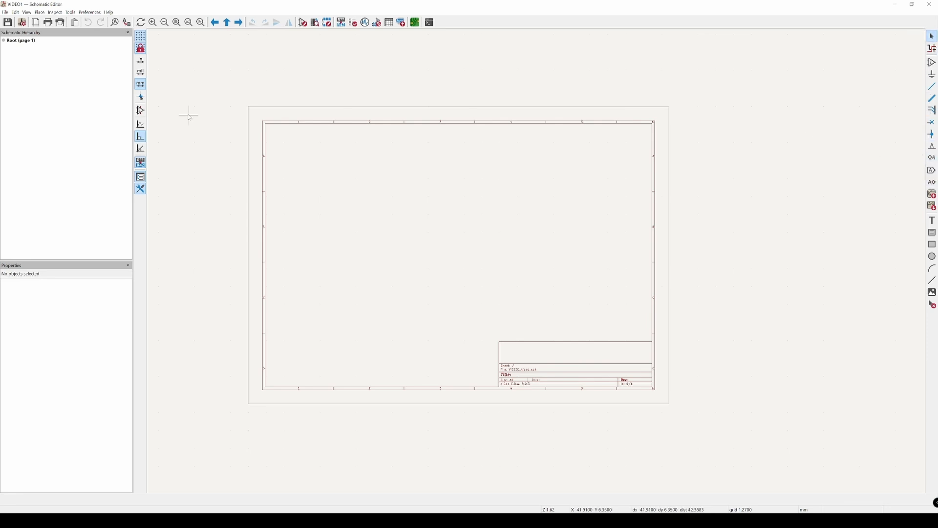
# Step: Turn on the full-window crosshairs to try them, and switch back to the small cursor
pyautogui.click(141, 97)
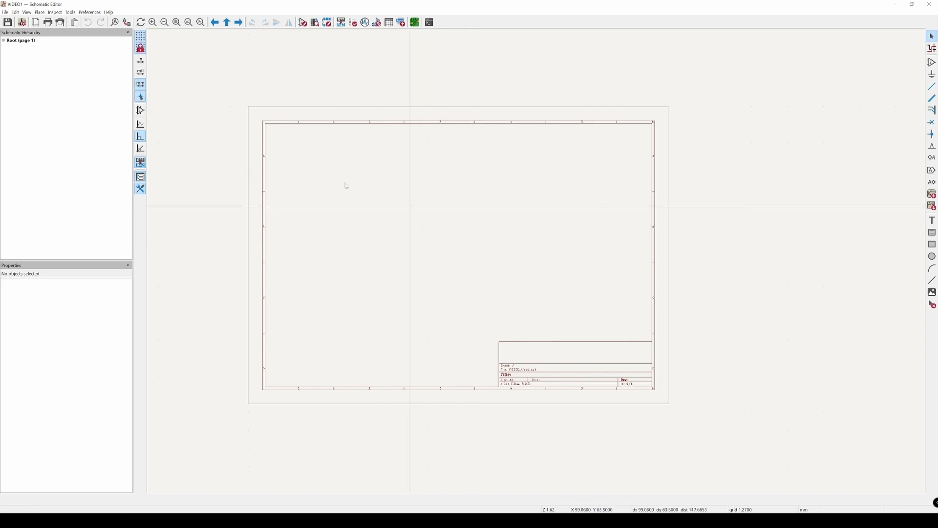
pyautogui.click(141, 96)
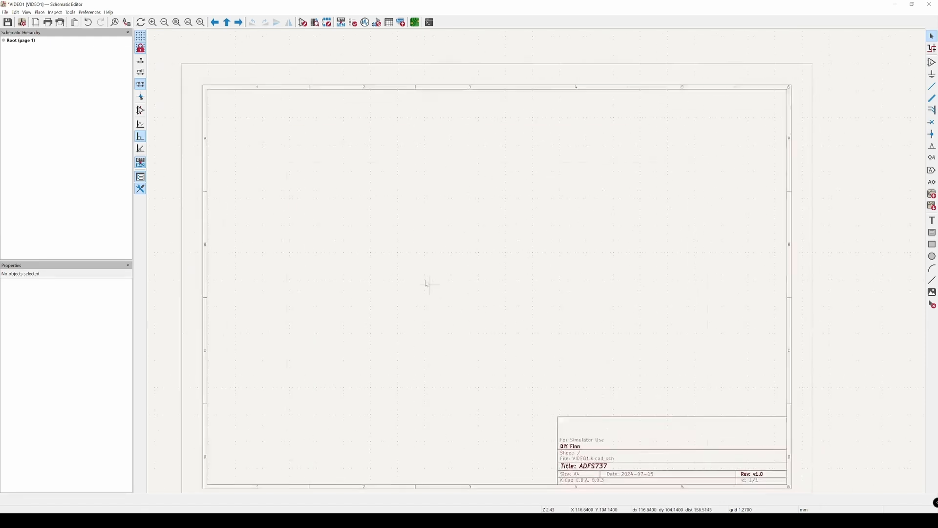
# Step: Start adding a symbol in the upper-left area of the sheet so that the symbol chooser opens
pyautogui.moveTo(427, 283); pyautogui.dragTo(400, 250, button='middle')
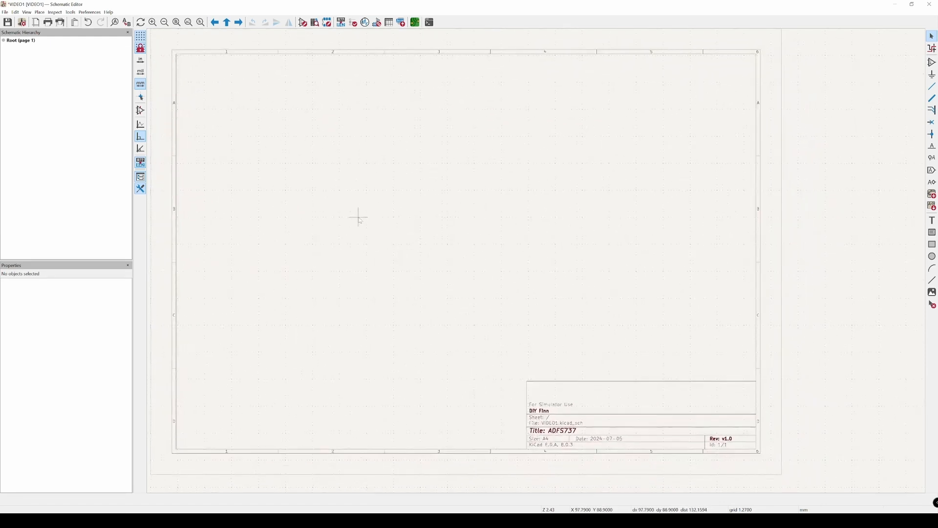
pyautogui.moveTo(359, 216); pyautogui.dragTo(370, 224, button='middle')
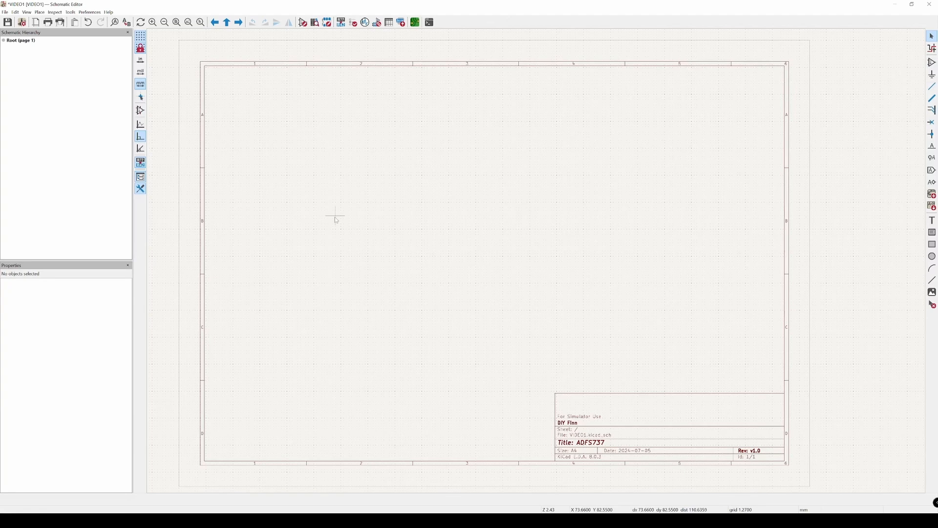
pyautogui.press('a')
pyautogui.click(327, 184)
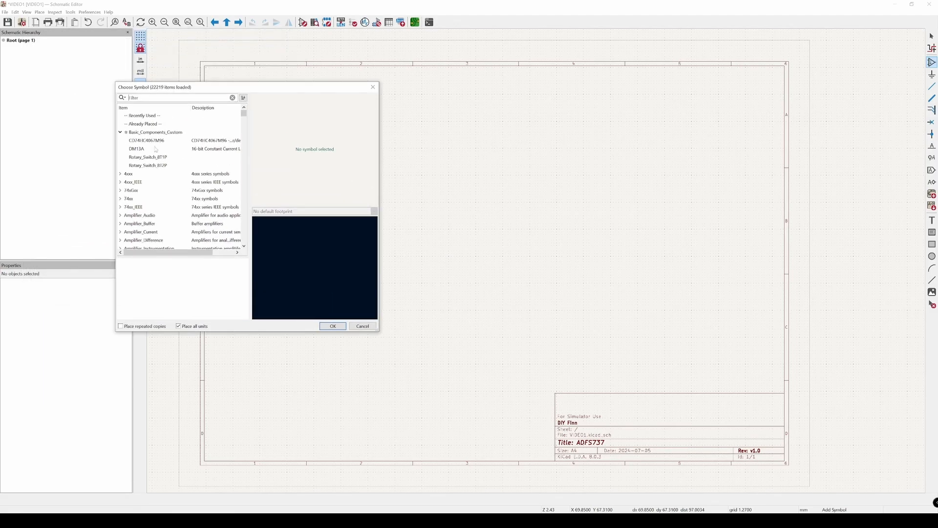
# Step: Browse the symbol libraries, expand the optical photodiode sensors library and preview the SFH_2701 symbol
pyautogui.scroll(-15, 236, 125)
pyautogui.moveTo(243, 130); pyautogui.dragTo(225, 183)
pyautogui.scroll(5, 222, 170)
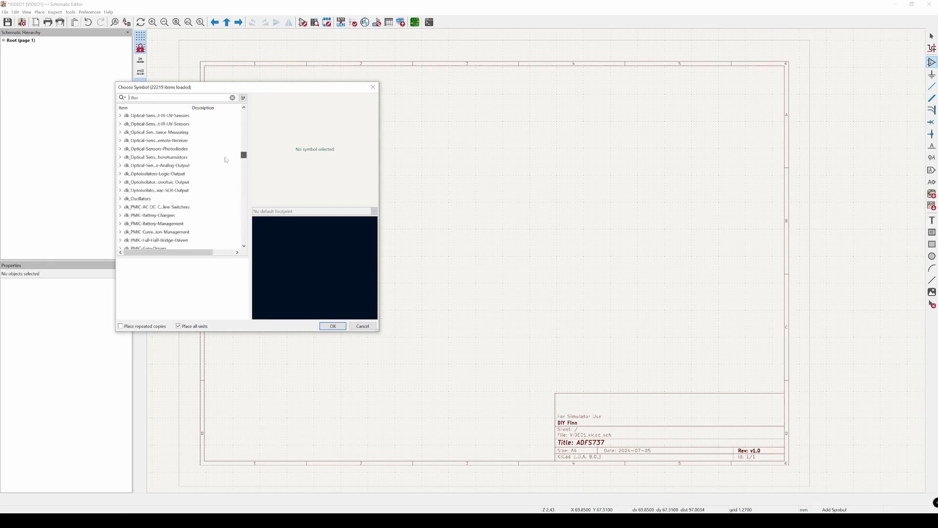
pyautogui.click(120, 165)
pyautogui.scroll(-5, 185, 202)
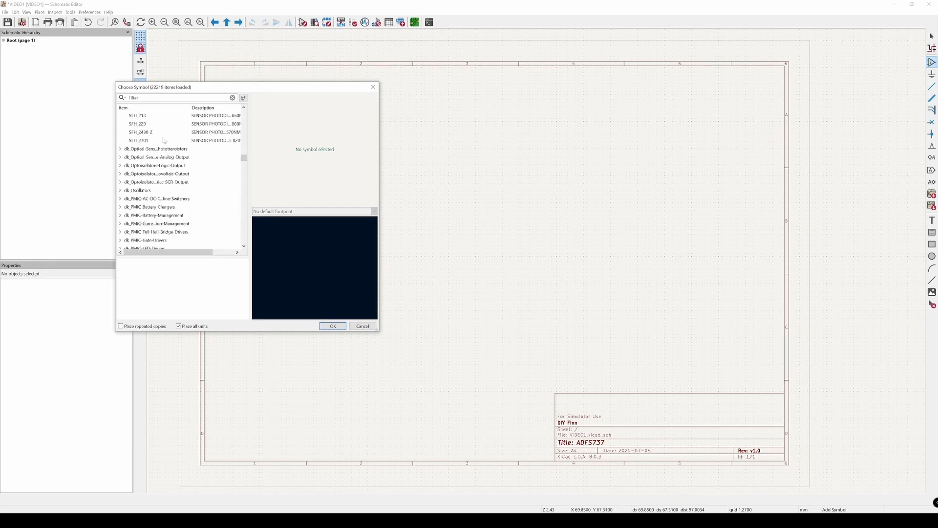
pyautogui.click(165, 141)
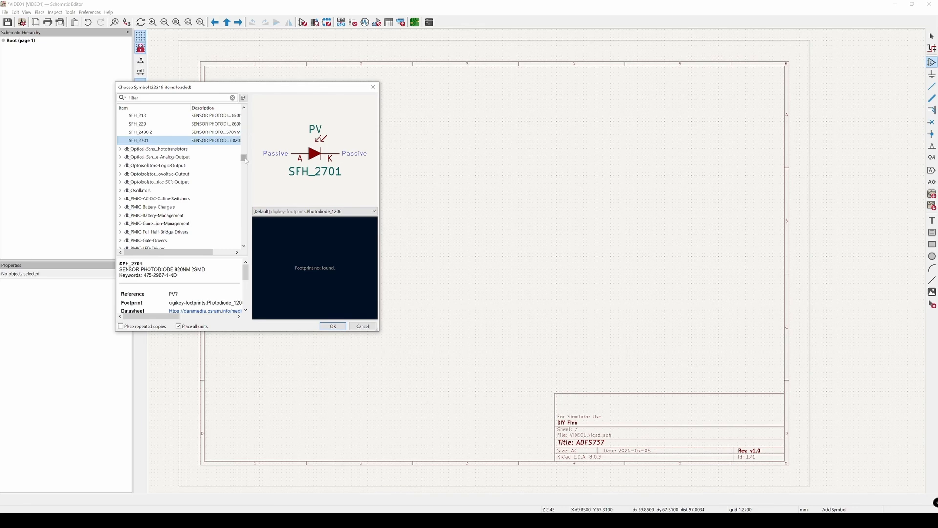
pyautogui.moveTo(244, 158); pyautogui.dragTo(328, 149)
pyautogui.moveTo(244, 158); pyautogui.dragTo(244, 112)
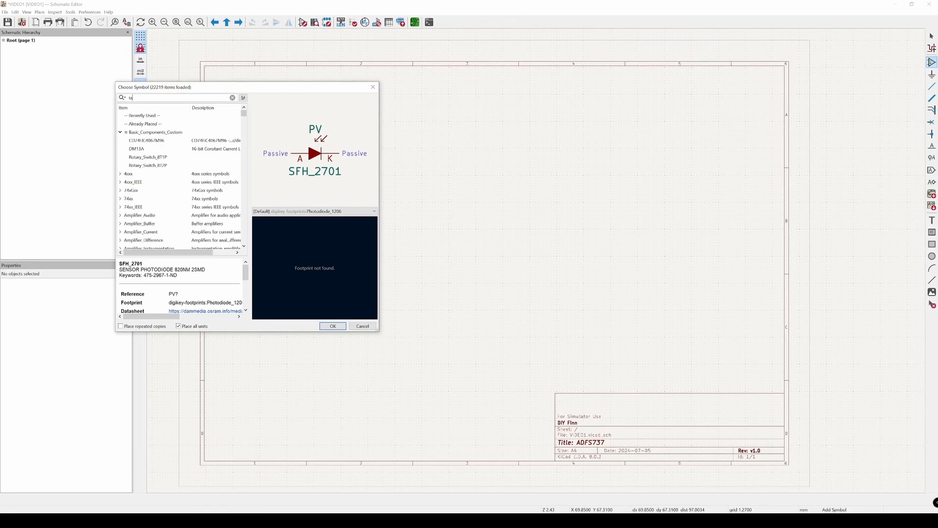
# Step: Filter the symbols by "tacti" and place tactile switch 1825910-6, rotated 90°, at about X 53.34, Y 55.88 mm
pyautogui.write('cti')
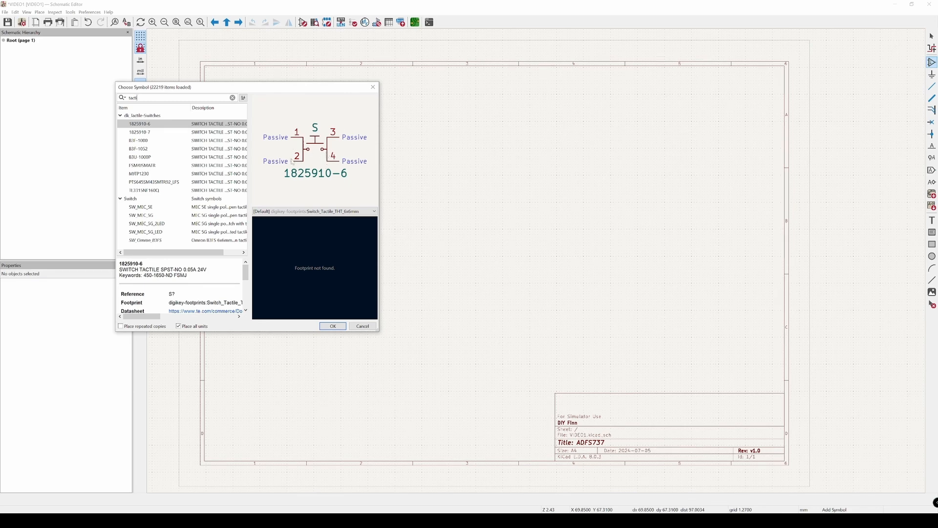
pyautogui.doubleClick(149, 125)
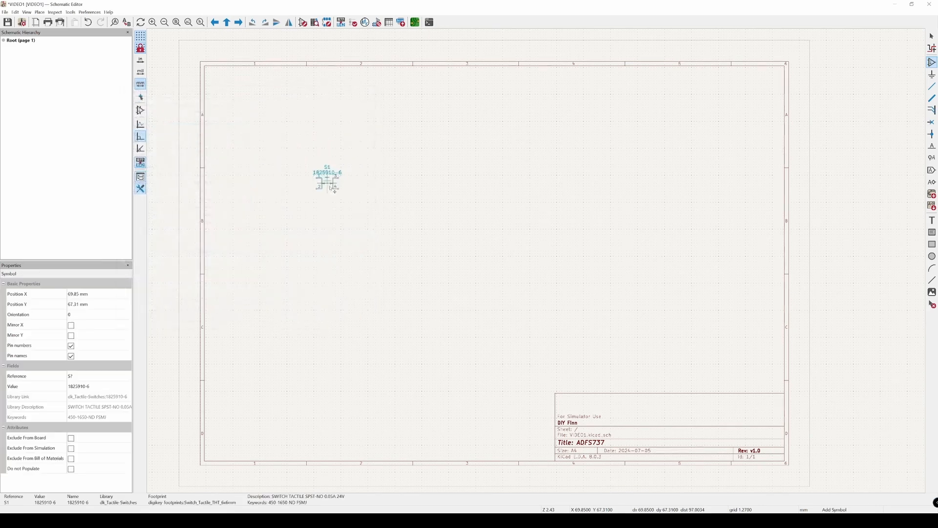
pyautogui.scroll(1, 337, 176)
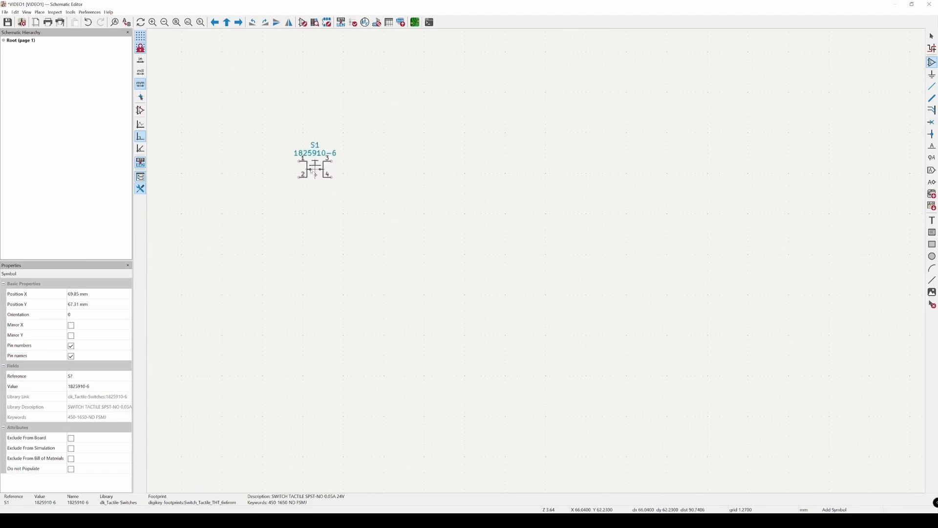
pyautogui.scroll(-1, 313, 169)
pyautogui.moveTo(309, 182); pyautogui.dragTo(316, 196, button='middle')
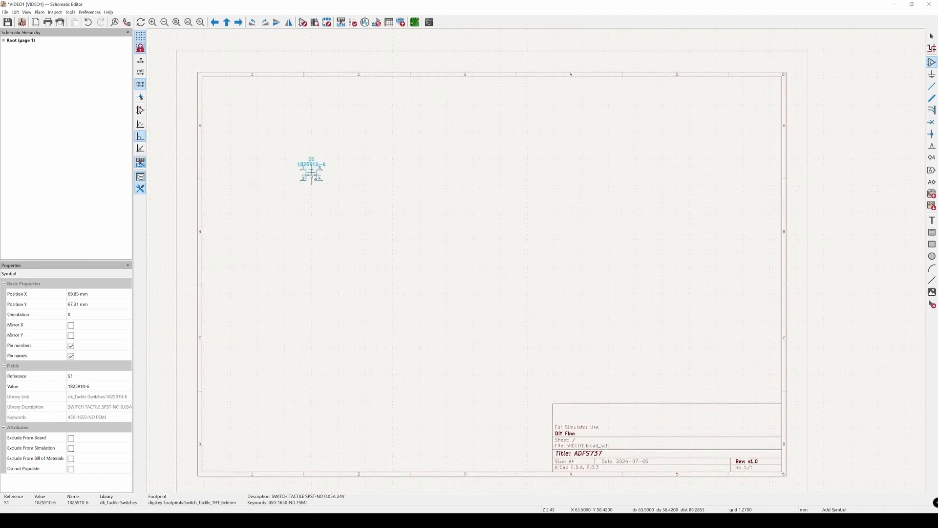
pyautogui.scroll(2, 309, 168)
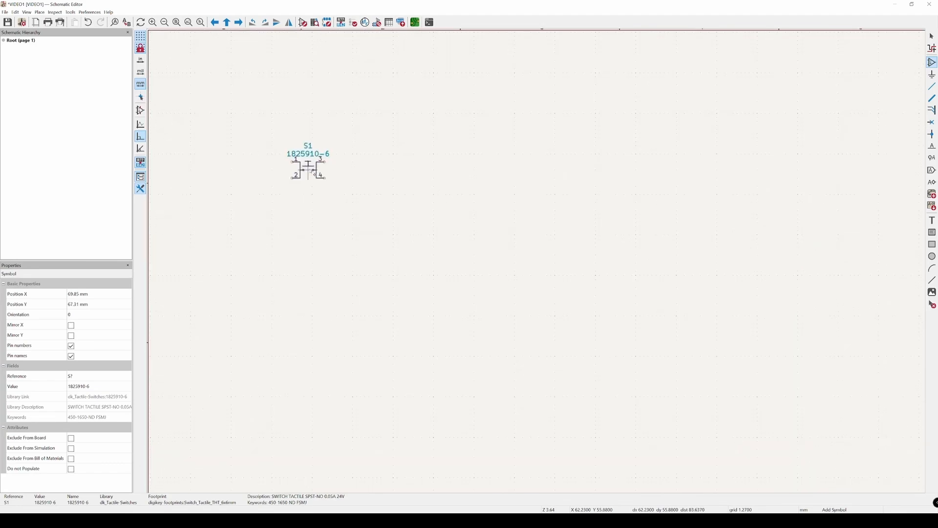
pyautogui.press('r')
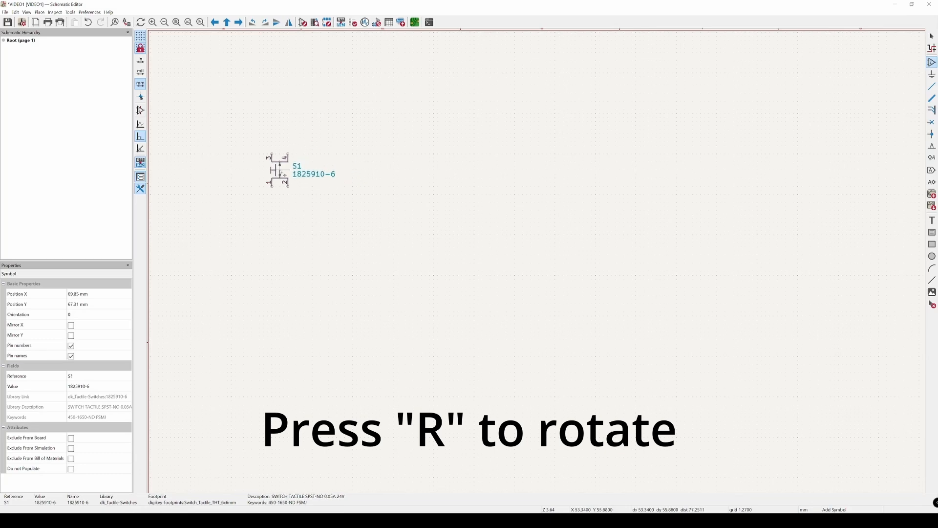
pyautogui.click(280, 169)
# Step: Place two more 1825910-6 tactile switches rotated 90°, level with S1, at about X 85.09 and X 115.57 mm
pyautogui.scroll(-2, 373, 182)
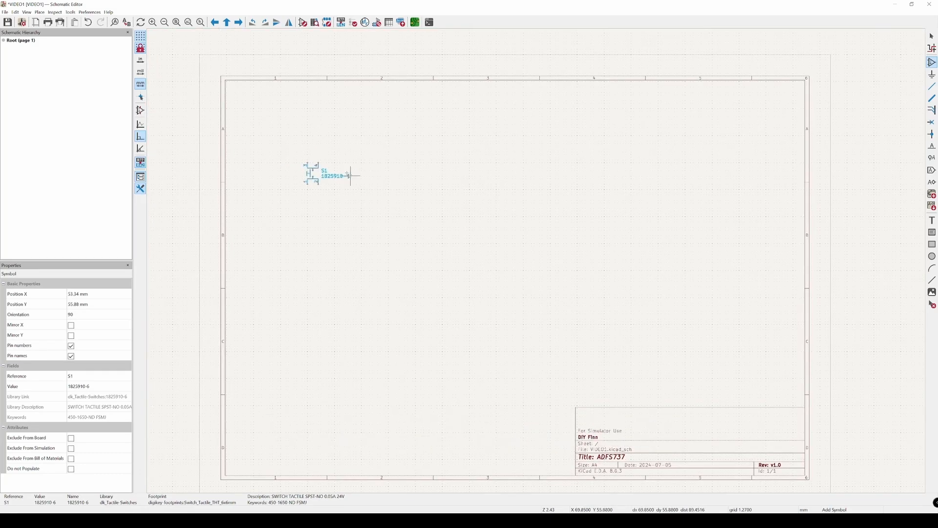
pyautogui.click(394, 176)
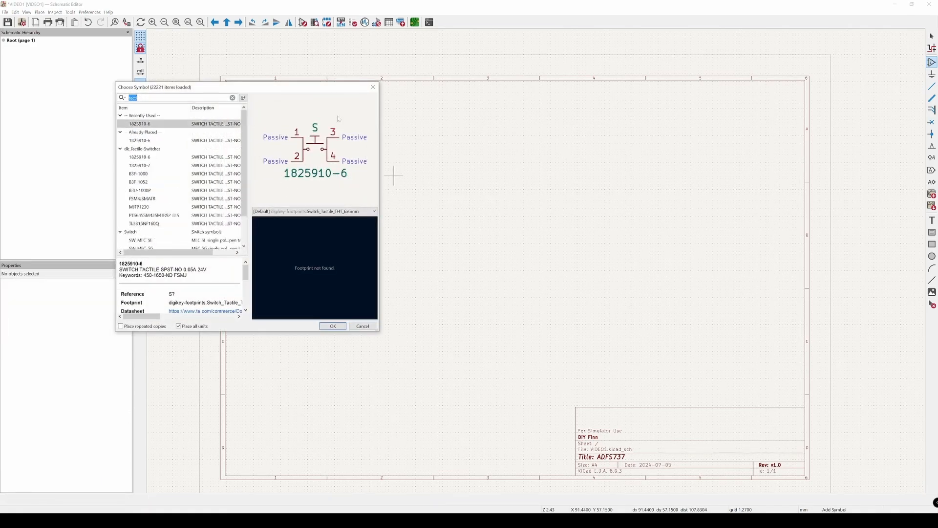
pyautogui.click(334, 325)
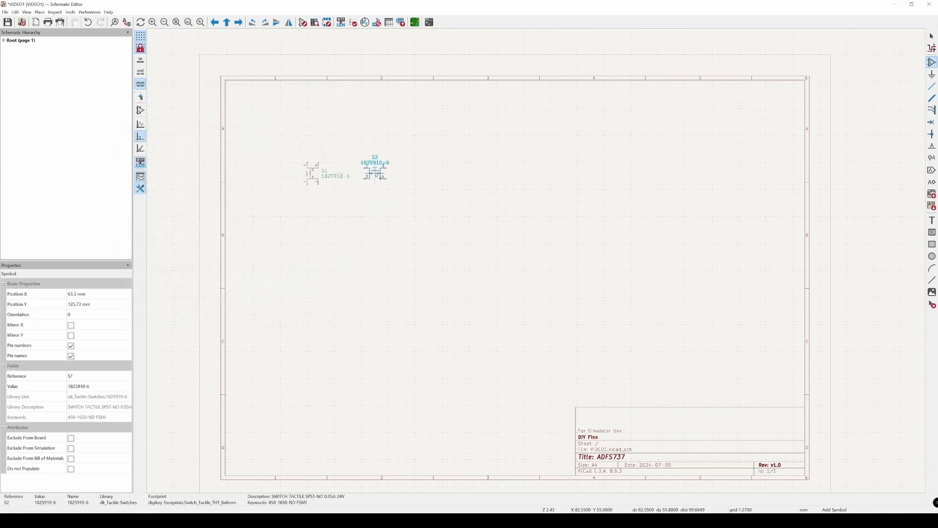
pyautogui.scroll(2, 385, 182)
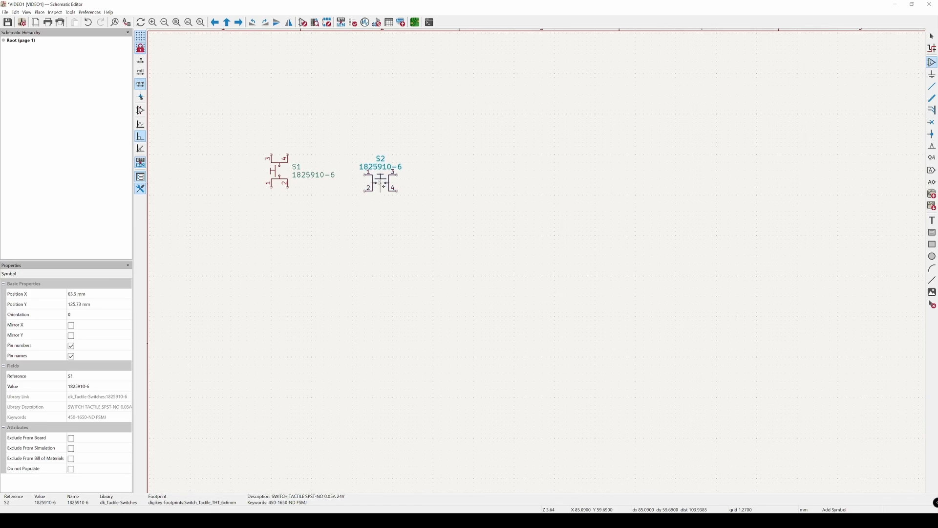
pyautogui.press('r')
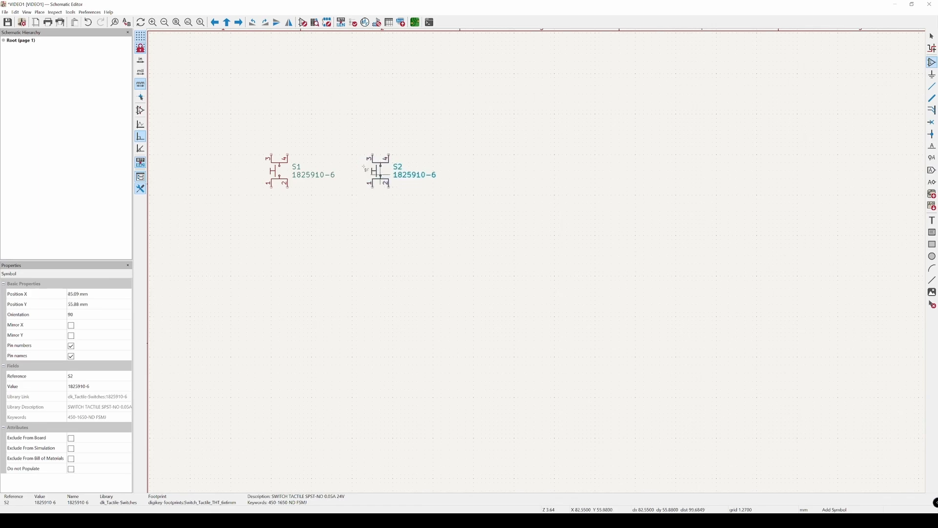
pyautogui.click(372, 169)
pyautogui.click(486, 198)
pyautogui.press('Escape')
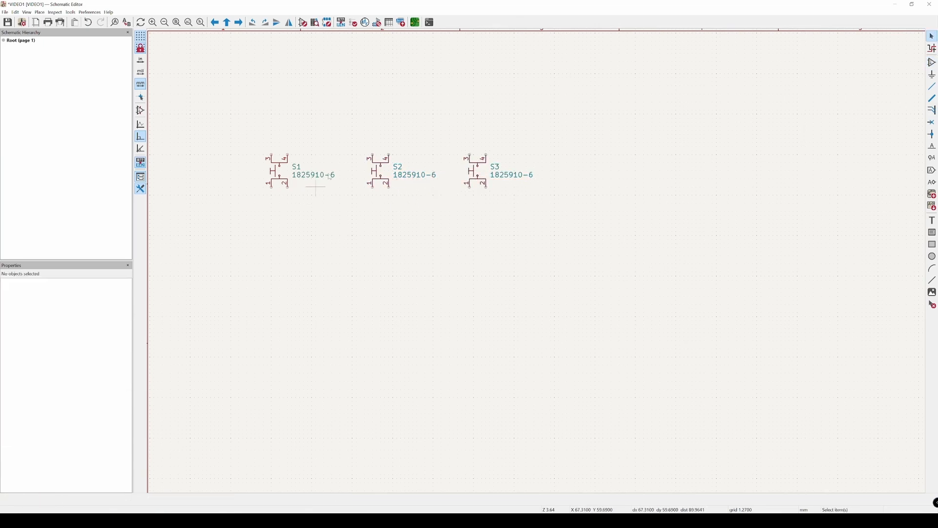
# Step: Set the value field of switch S1 to Tactile_Switch
pyautogui.moveTo(245, 126); pyautogui.dragTo(586, 236)
pyautogui.click(484, 273)
pyautogui.doubleClick(299, 176)
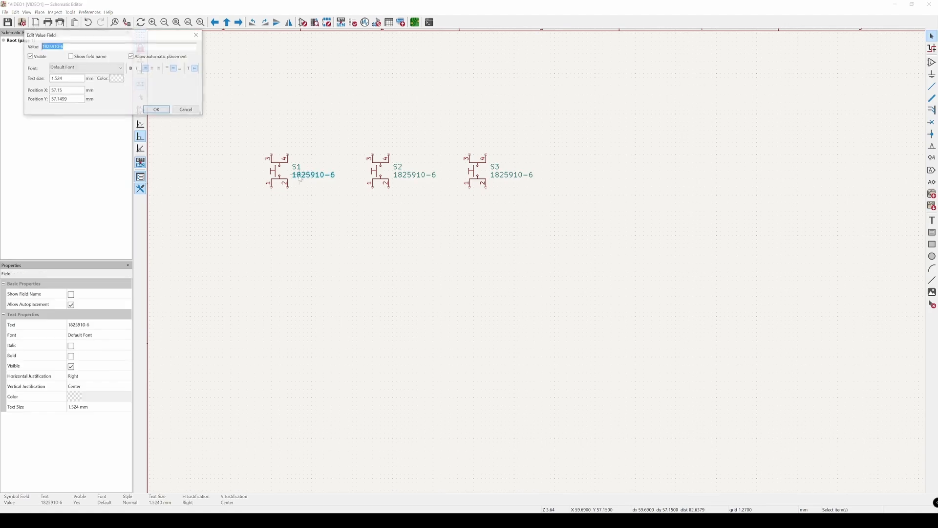
pyautogui.click(157, 109)
pyautogui.doubleClick(312, 175)
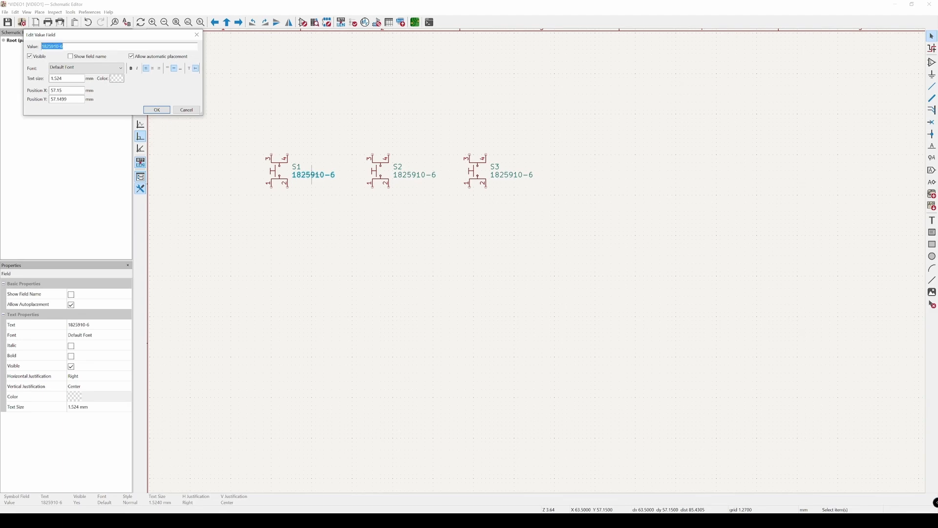
pyautogui.write('T')
pyautogui.write('actile_Switch')
pyautogui.press('Return')
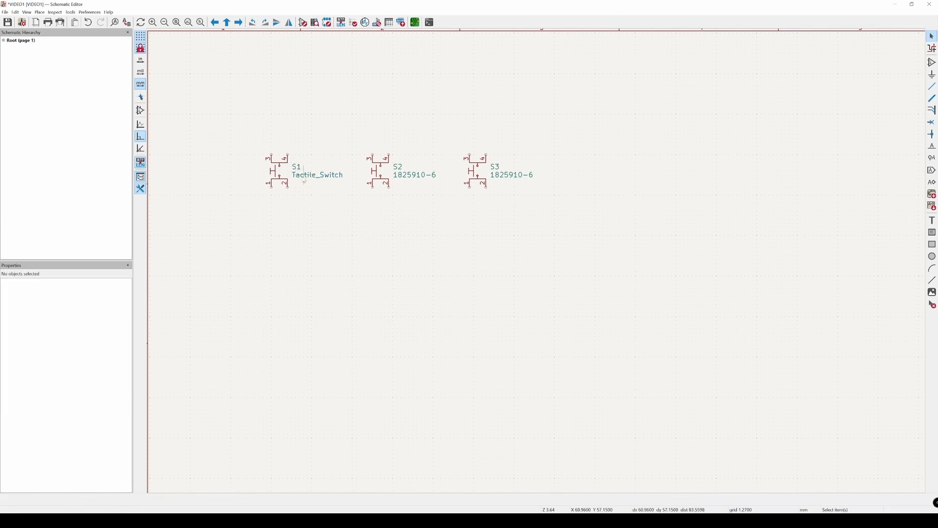
# Step: Delete switches S2 and S3, which still carry the value 1825910-6
pyautogui.moveTo(383, 114); pyautogui.dragTo(536, 238)
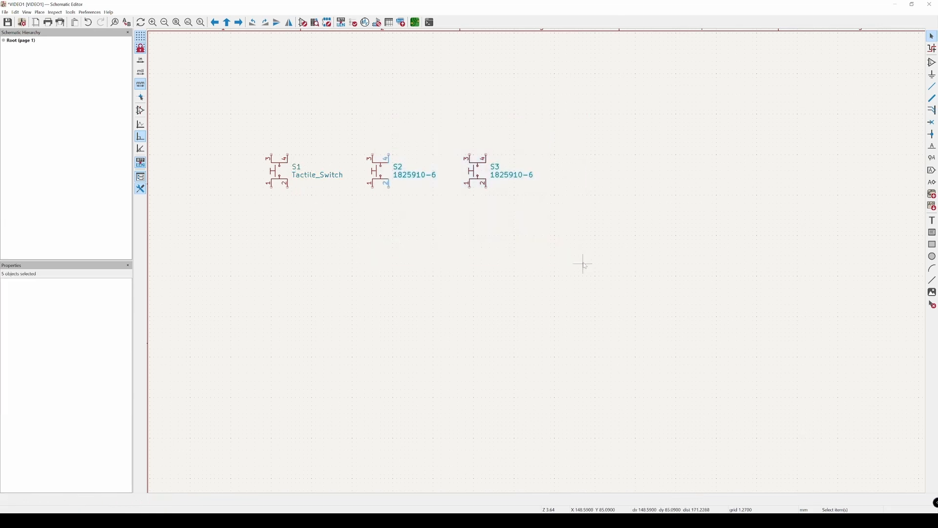
pyautogui.moveTo(348, 126); pyautogui.dragTo(534, 212)
pyautogui.press('Delete')
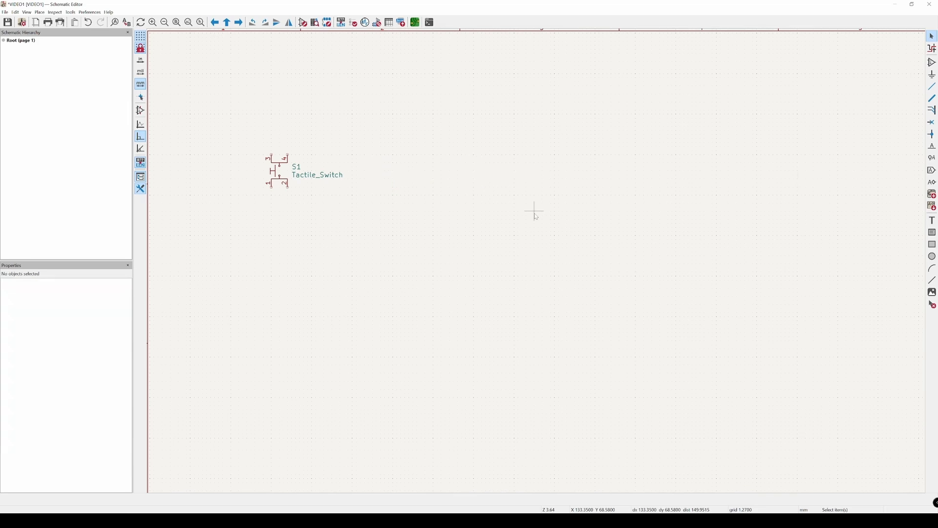
# Step: Duplicate the Tactile_Switch symbol S1 twice, placing the copies to its right in one row at Y 55.88 mm
pyautogui.hotkey('ctrl', 'd')
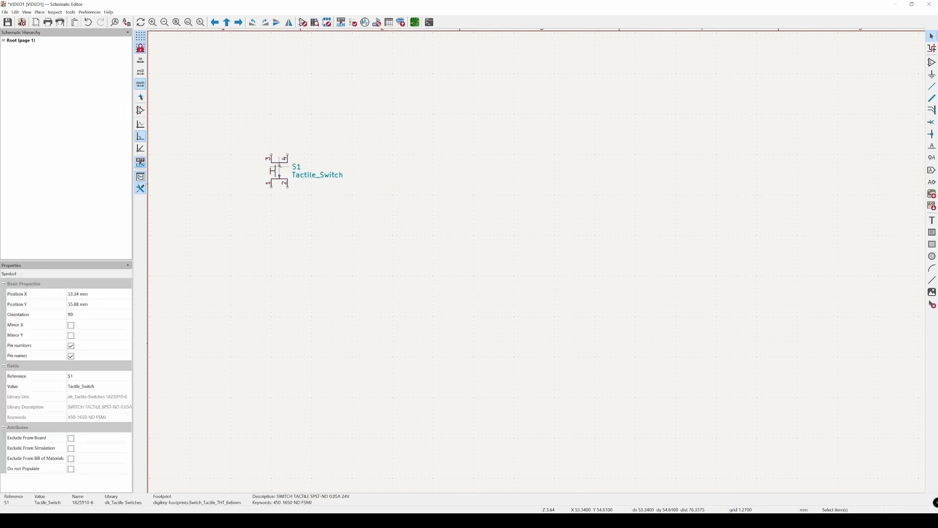
pyautogui.click(377, 170)
pyautogui.hotkey('ctrl', 'd')
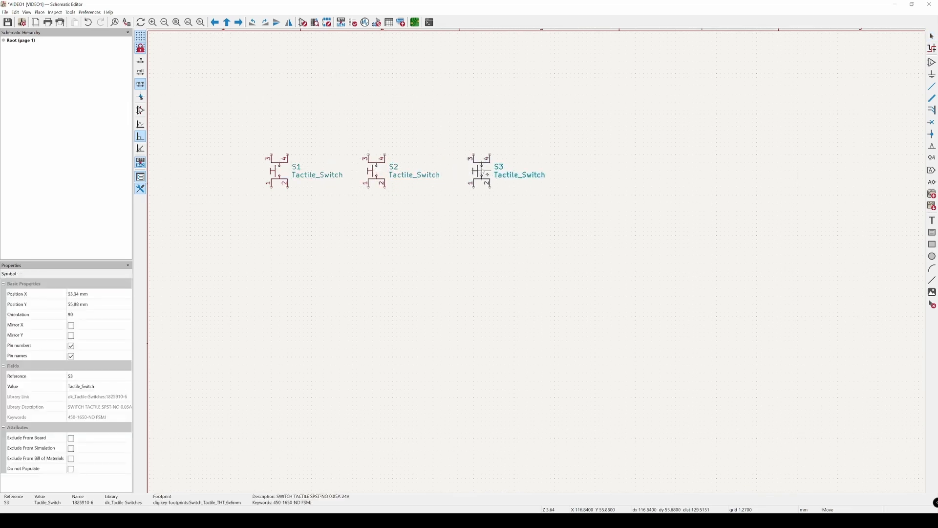
pyautogui.click(481, 171)
pyautogui.click(425, 247)
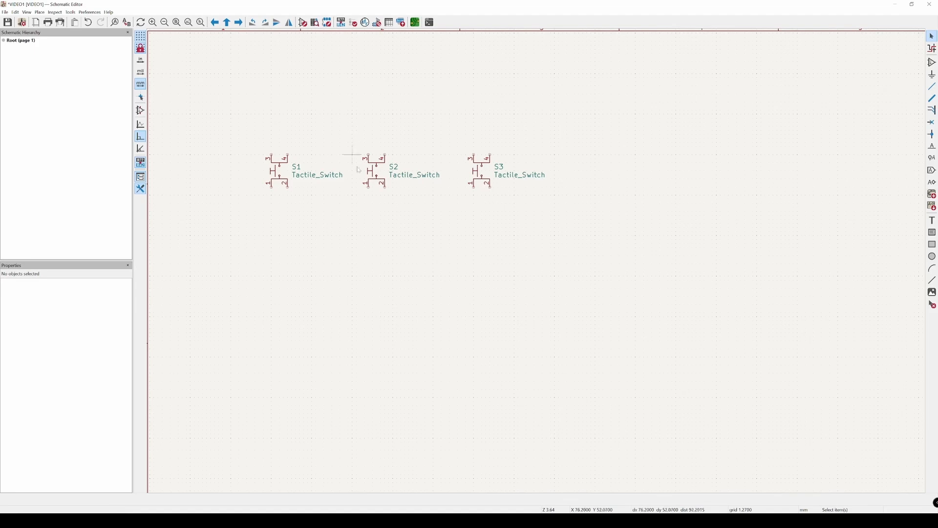
pyautogui.doubleClick(304, 168)
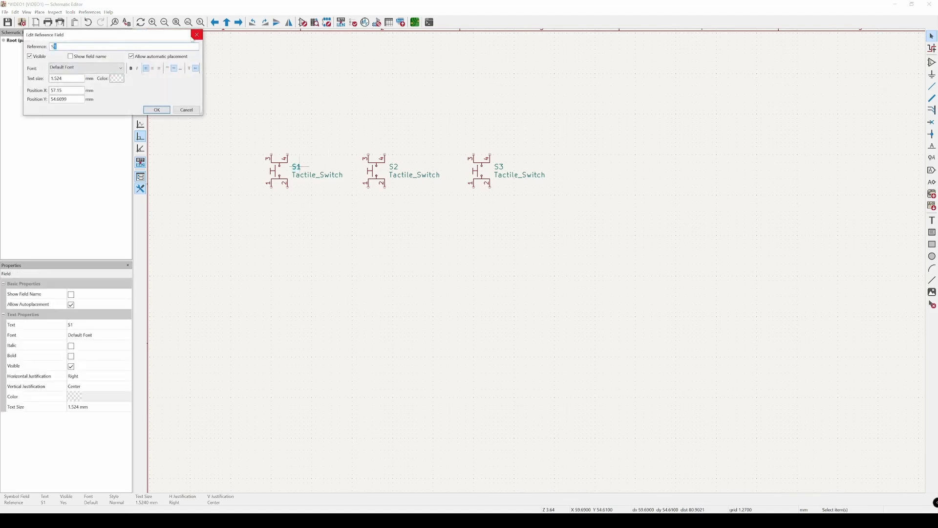
pyautogui.click(196, 35)
# Step: Move S2 and S3 about 7.6 mm to the right, and S3 slightly further, to space the three switches evenly
pyautogui.moveTo(354, 131); pyautogui.dragTo(581, 230)
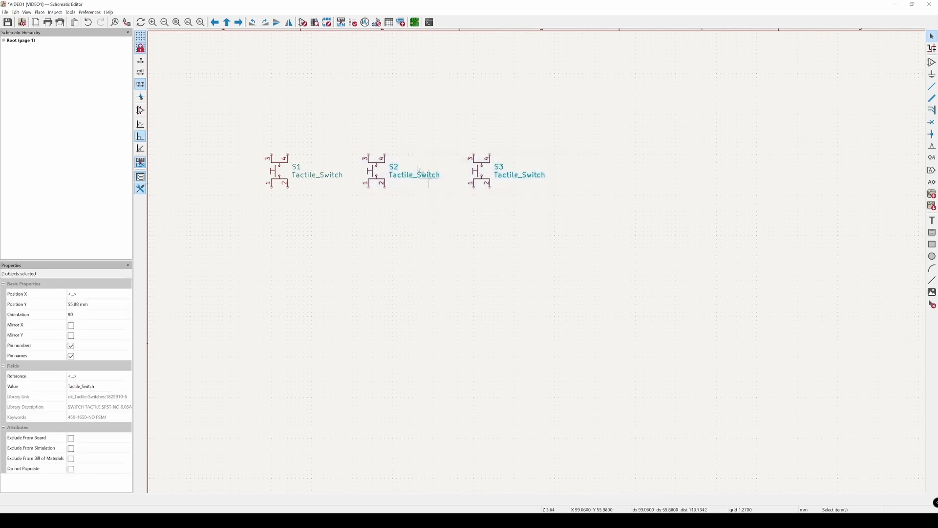
pyautogui.moveTo(377, 168); pyautogui.dragTo(401, 168)
pyautogui.click(461, 130)
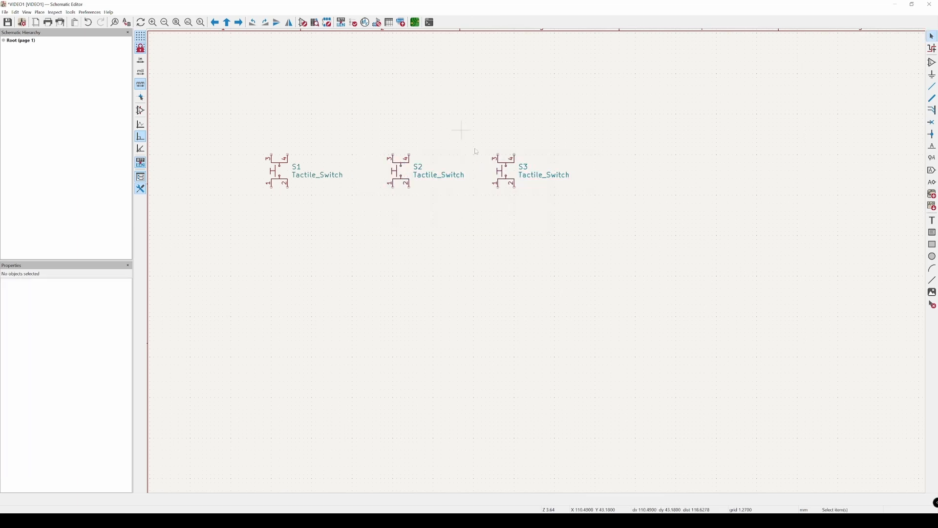
pyautogui.moveTo(502, 132); pyautogui.dragTo(586, 223)
pyautogui.moveTo(474, 130); pyautogui.dragTo(580, 233)
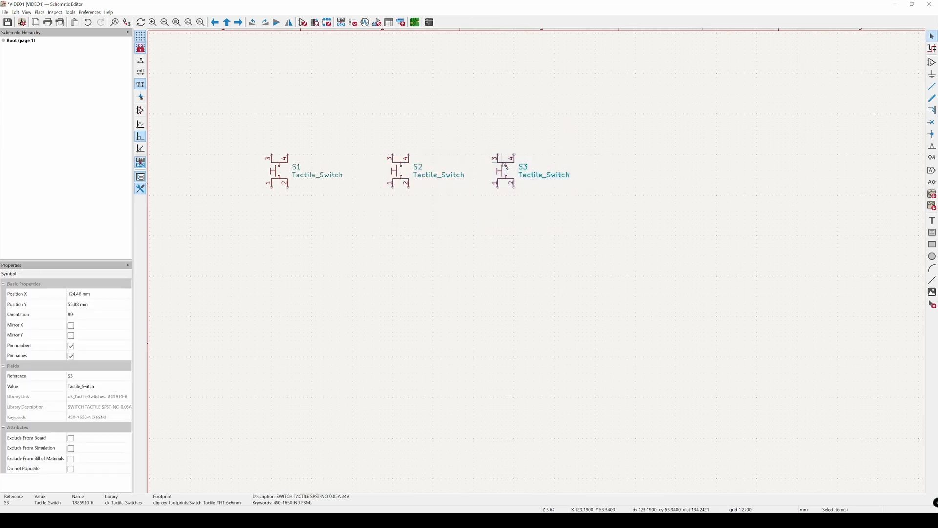
pyautogui.moveTo(505, 167); pyautogui.dragTo(523, 173)
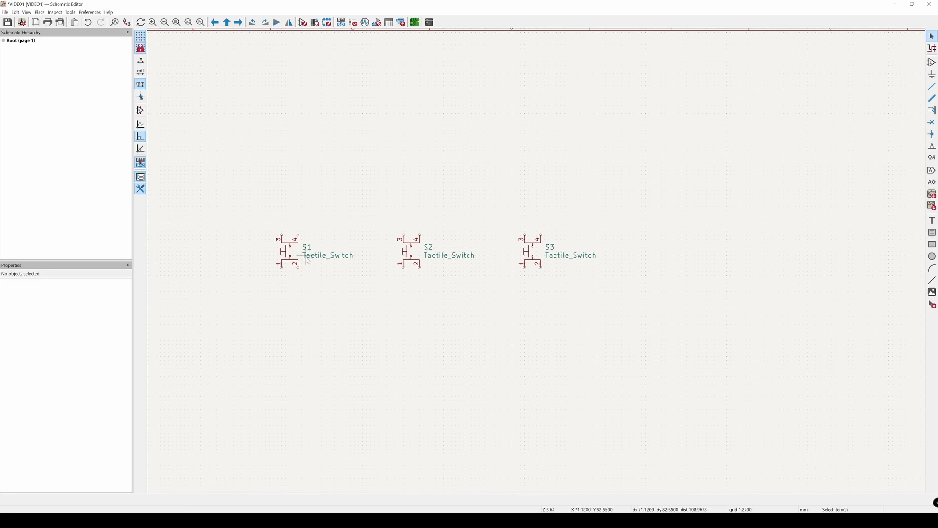
# Step: Wire pins 3 and 4 of S1 together and connect them to pin 3 of S2
pyautogui.scroll(1, 298, 256)
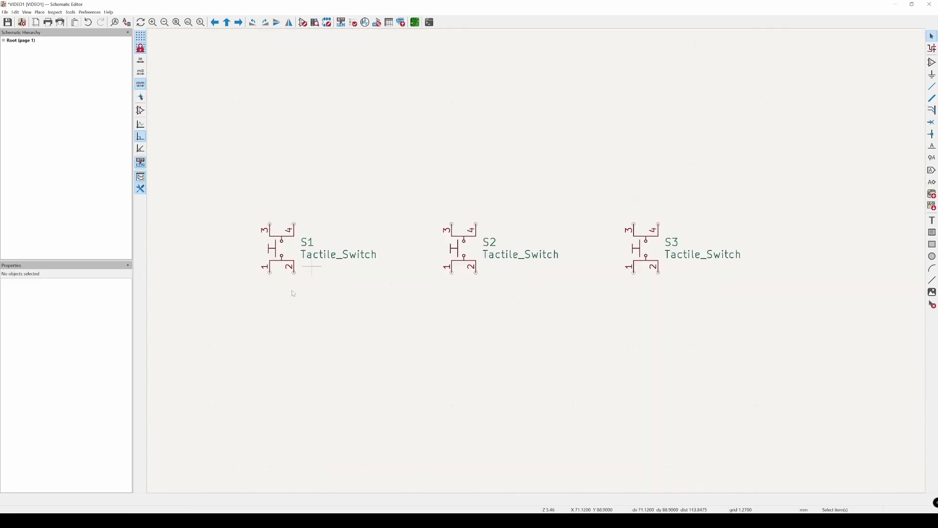
pyautogui.click(271, 224)
pyautogui.press('Escape')
pyautogui.press('w')
pyautogui.click(451, 223)
pyautogui.click(294, 223)
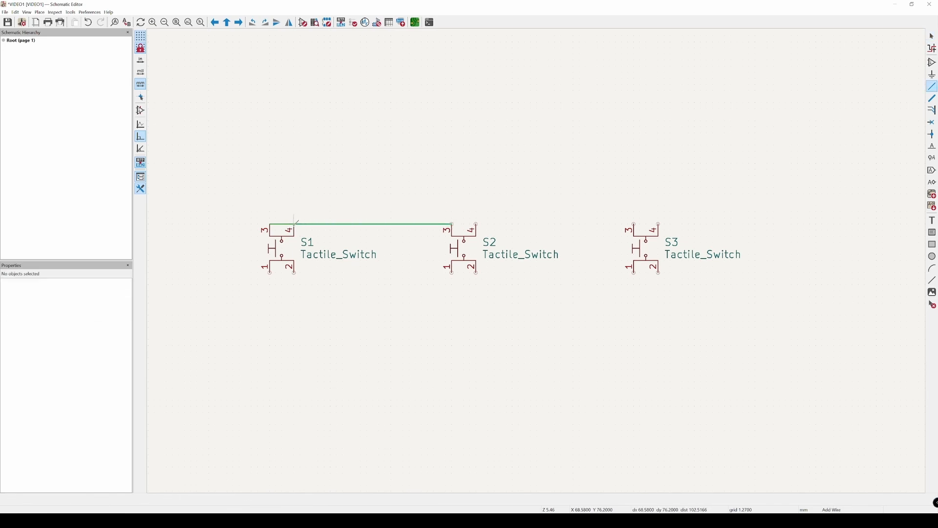
pyautogui.press('Escape')
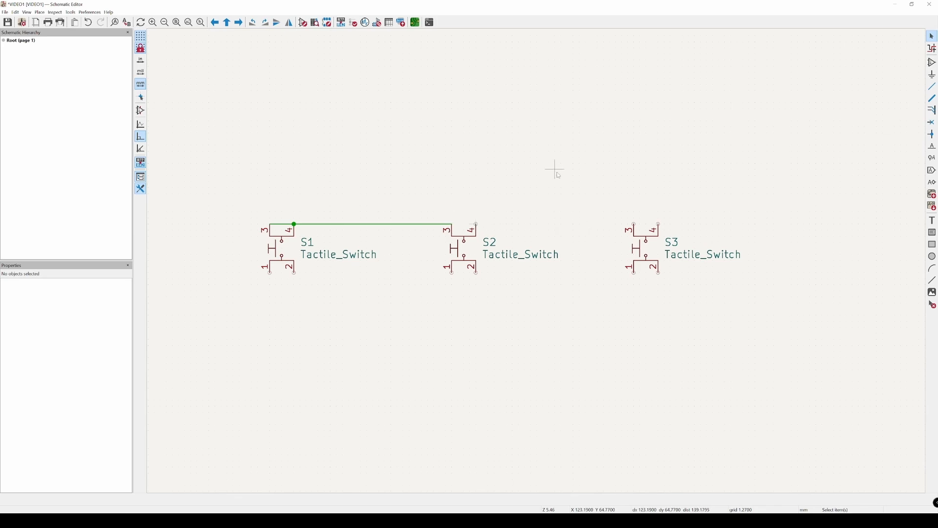
# Step: Continue the wire from pin 3 of S2 across its pin 4 and pin 3 of S3 to pin 4 of S3
pyautogui.press('w')
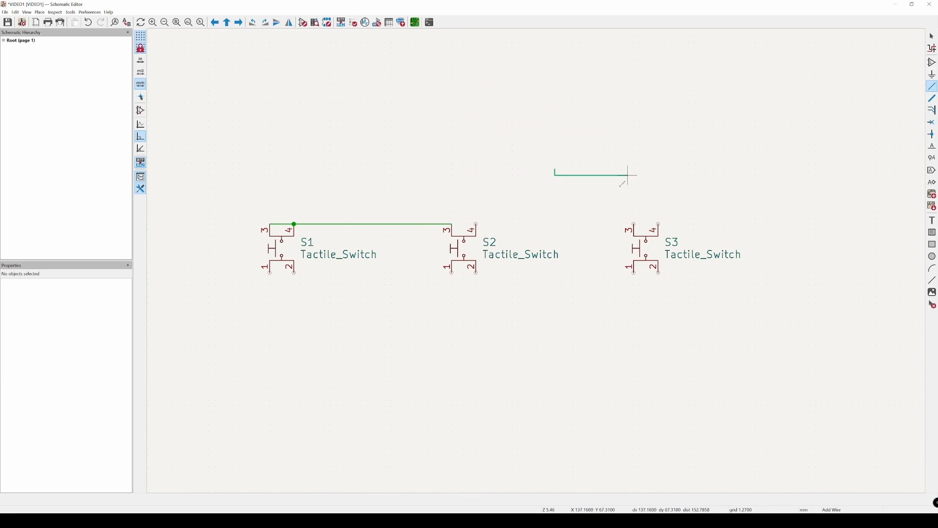
pyautogui.press('Escape')
pyautogui.click(451, 224)
pyautogui.click(659, 224)
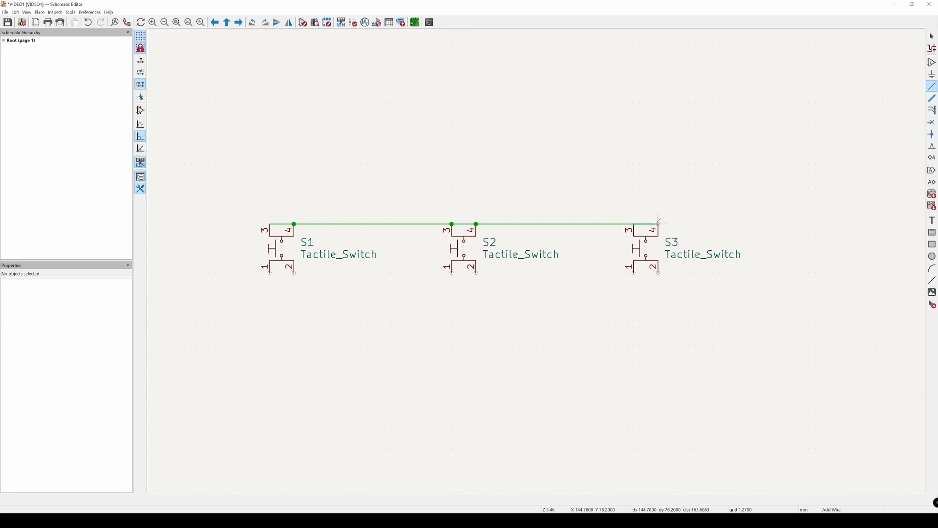
# Step: Draw a vertical wire upward from pin 3 of S1, ending it in free space
pyautogui.click(270, 223)
pyautogui.click(270, 182)
pyautogui.doubleClick(269, 181)
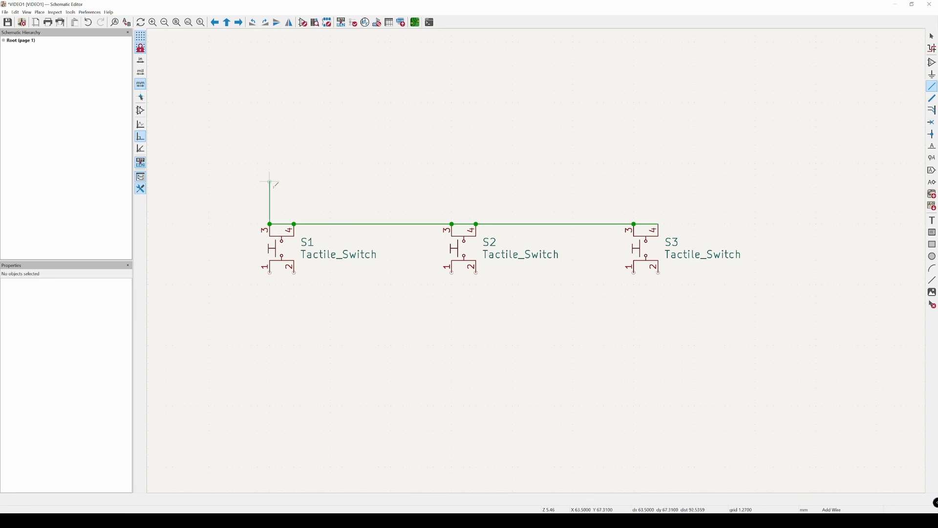
pyautogui.press('Escape')
# Step: Drag the wires above the three switches up about 2.5 mm, keeping them connected to pins 3 and 4
pyautogui.moveTo(247, 172); pyautogui.dragTo(668, 228)
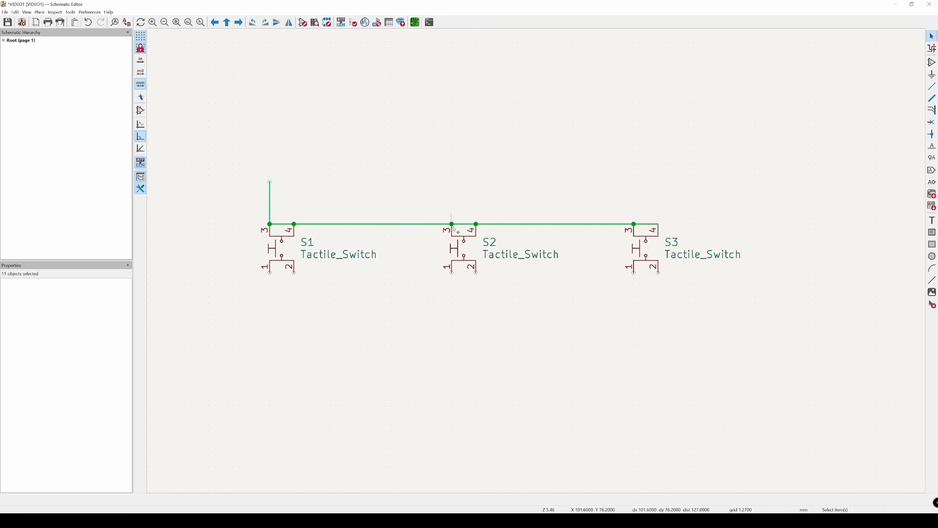
pyautogui.moveTo(452, 224); pyautogui.dragTo(452, 212)
pyautogui.click(451, 182)
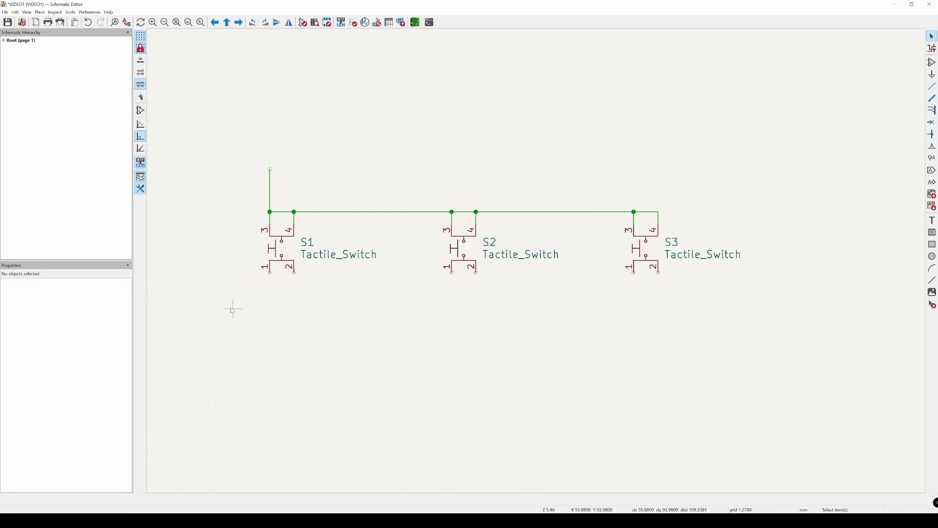
# Step: Wire pin 1 to pin 2 on each of the switches S1, S2 and S3
pyautogui.click(295, 272)
pyautogui.click(270, 273)
pyautogui.press('w')
pyautogui.click(451, 272)
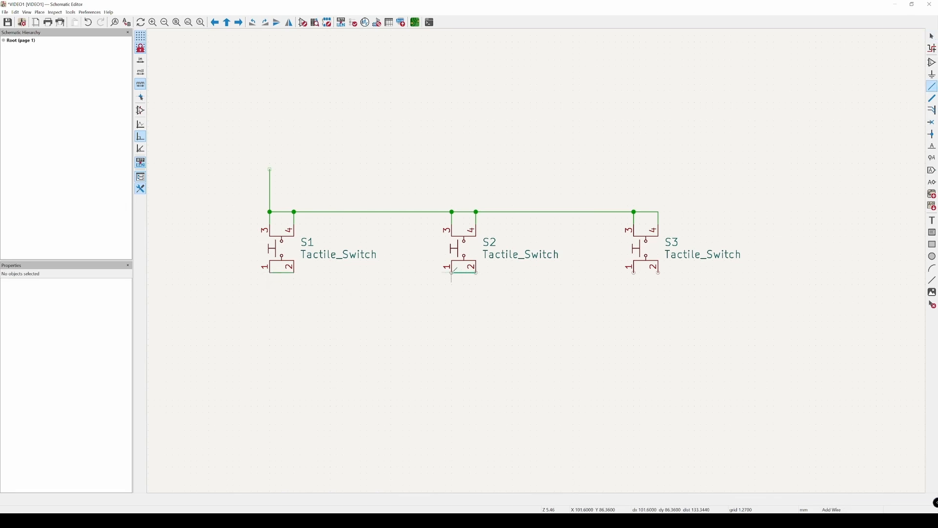
pyautogui.press('w')
pyautogui.click(634, 272)
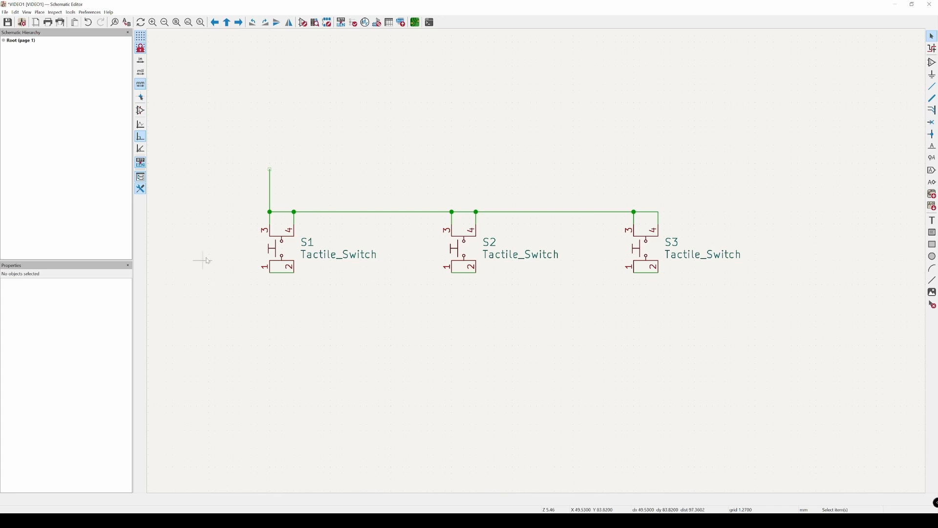
# Step: Draw a short vertical wire downward from pin 1 of each switch, ending each in free space
pyautogui.press('w')
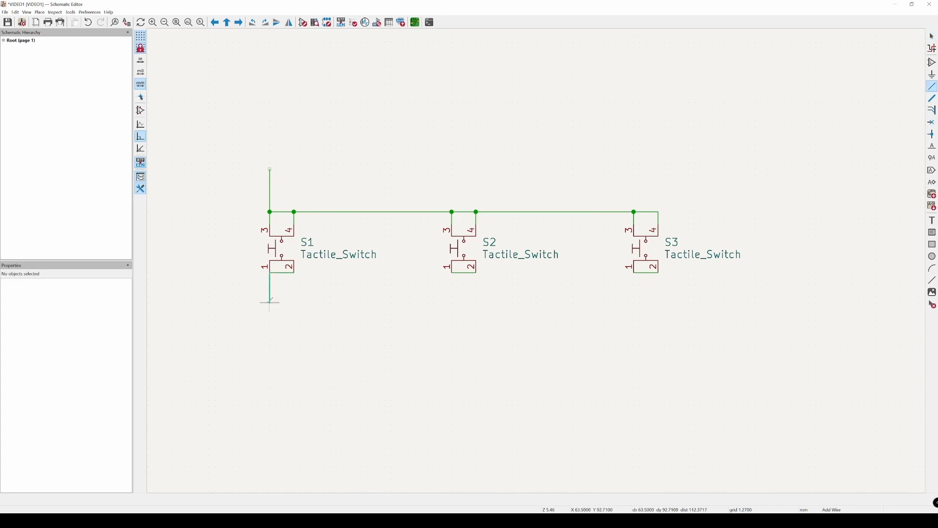
pyautogui.doubleClick(270, 303)
pyautogui.click(452, 272)
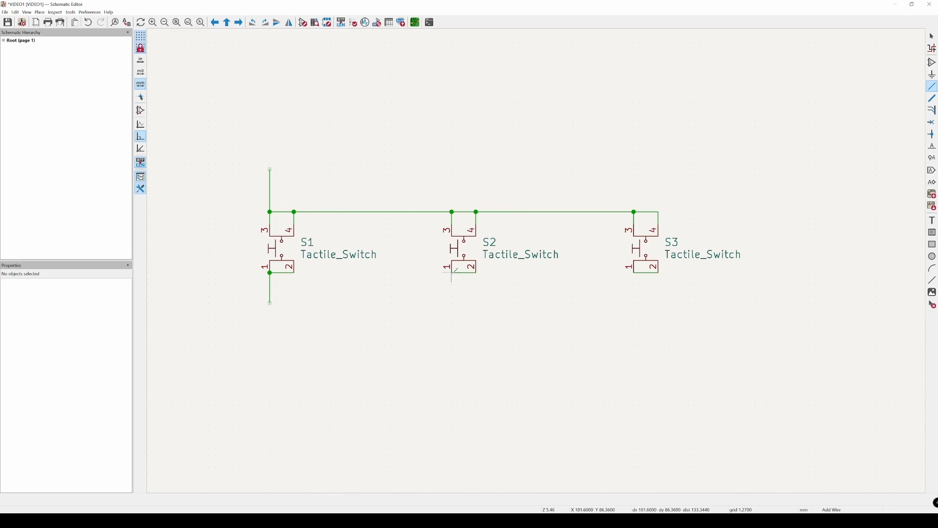
pyautogui.doubleClick(452, 303)
pyautogui.click(634, 273)
pyautogui.doubleClick(634, 297)
pyautogui.press('Escape')
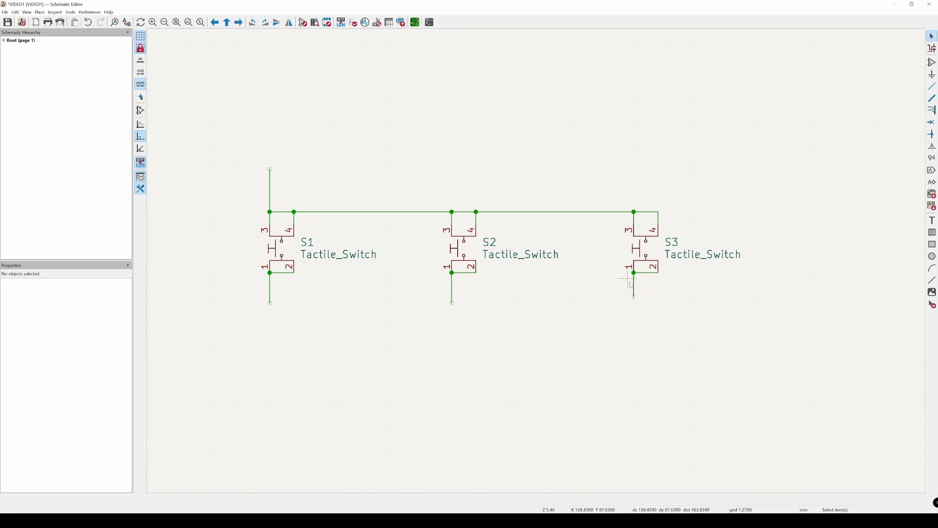
# Step: Stretch the wire below S3 downward so its end lines up with the wire ends below S1 and S2
pyautogui.press('w')
pyautogui.press('Escape')
pyautogui.moveTo(647, 308); pyautogui.dragTo(633, 345)
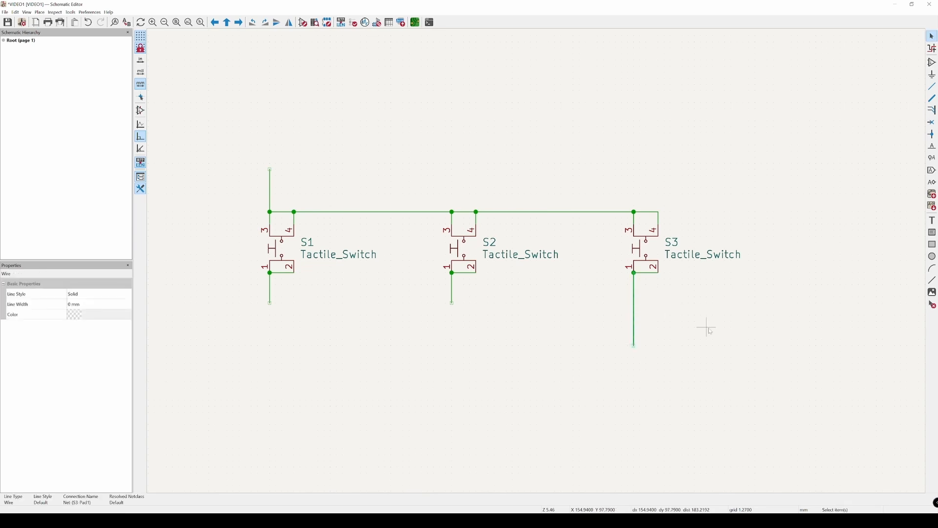
pyautogui.hotkey('ctrl', 'z')
pyautogui.click(586, 338)
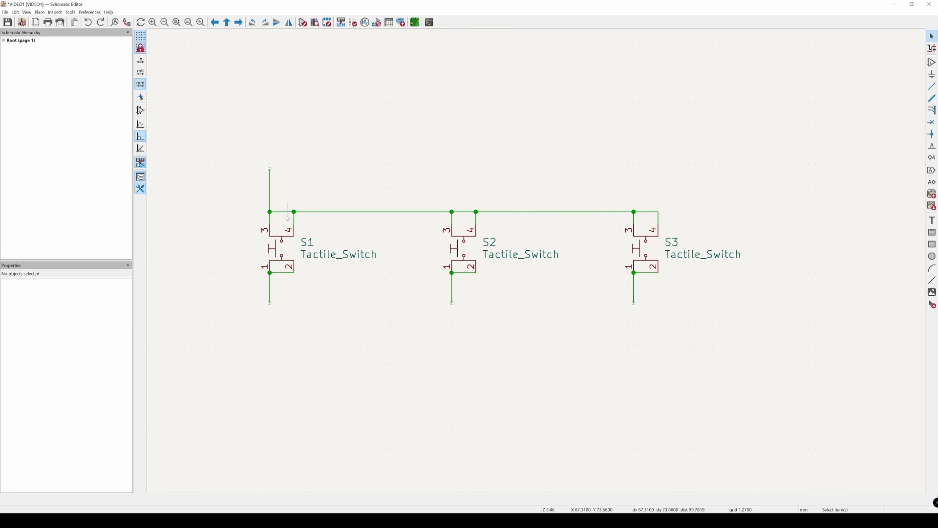
pyautogui.scroll(3, 274, 222)
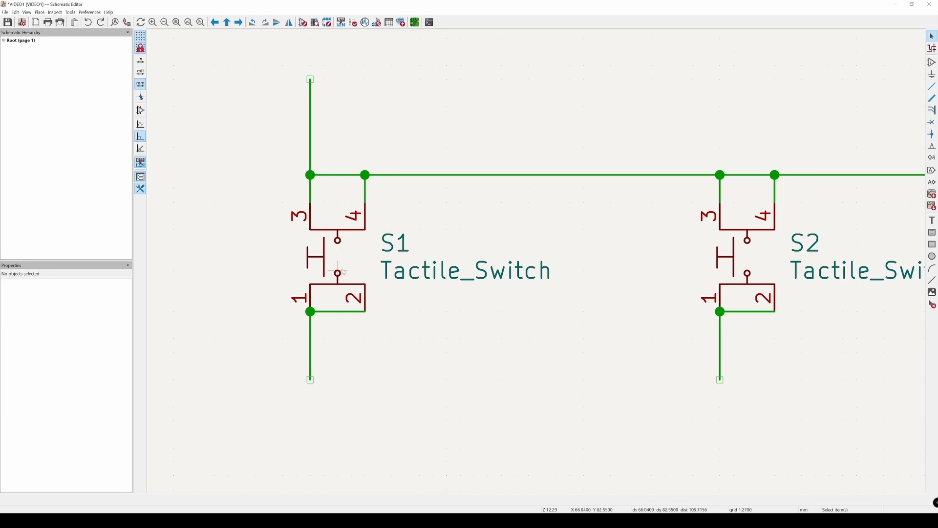
pyautogui.moveTo(434, 297); pyautogui.dragTo(440, 325, button='middle')
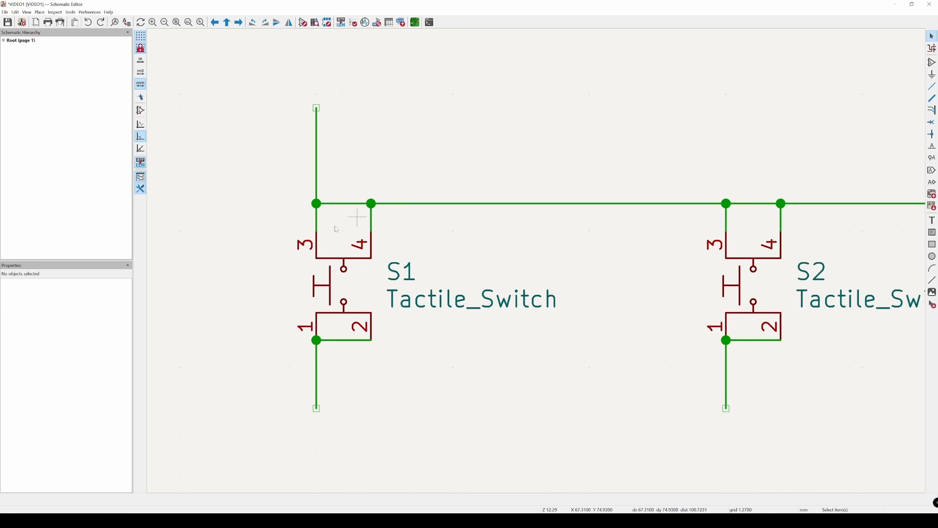
pyautogui.click(339, 311)
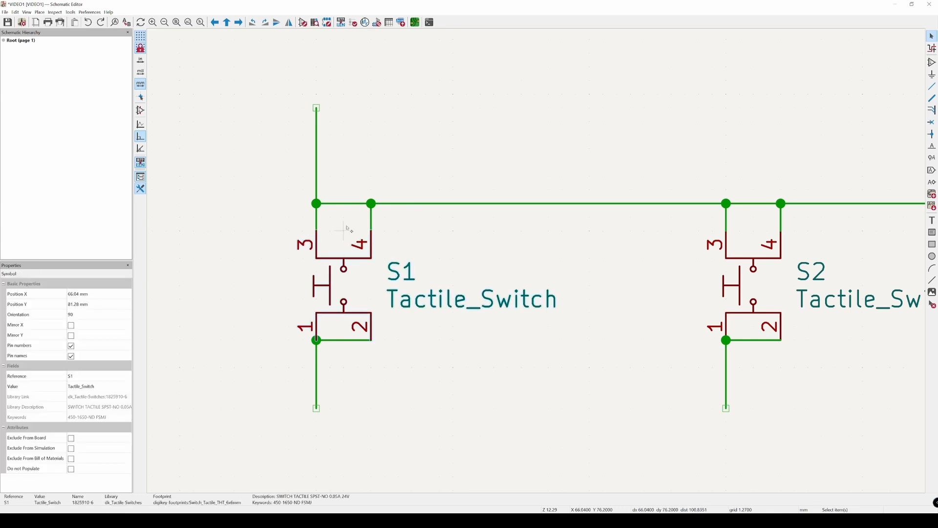
pyautogui.click(355, 204)
pyautogui.click(464, 250)
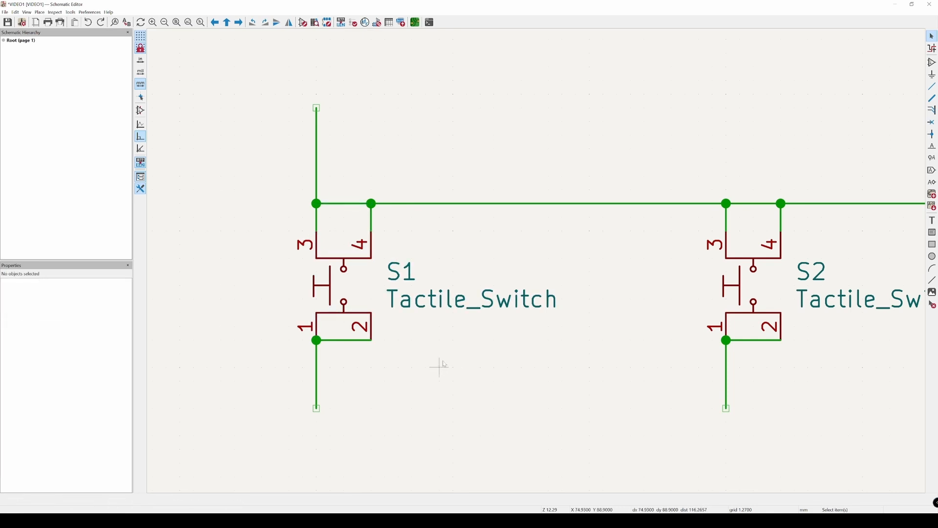
pyautogui.scroll(-2, 439, 360)
pyautogui.scroll(-2, 397, 372)
pyautogui.moveTo(433, 375); pyautogui.dragTo(408, 337, button='middle')
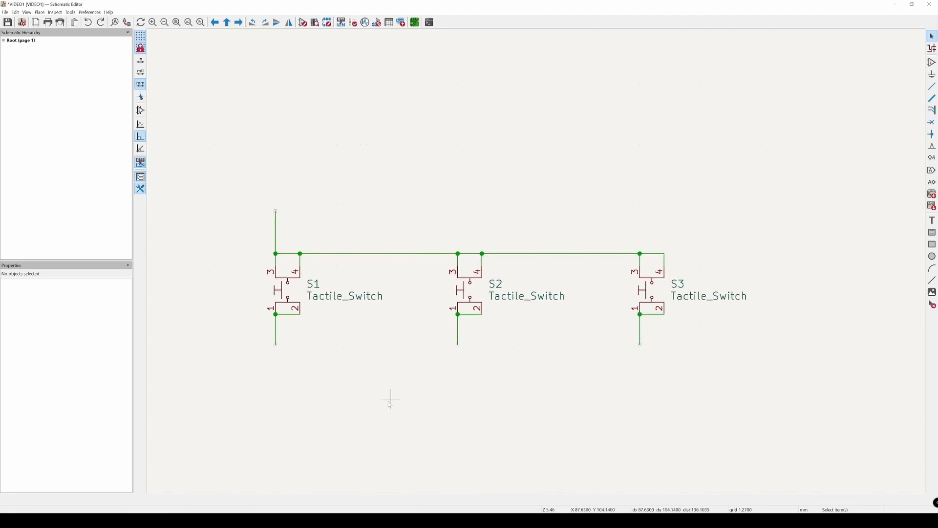
pyautogui.press('a')
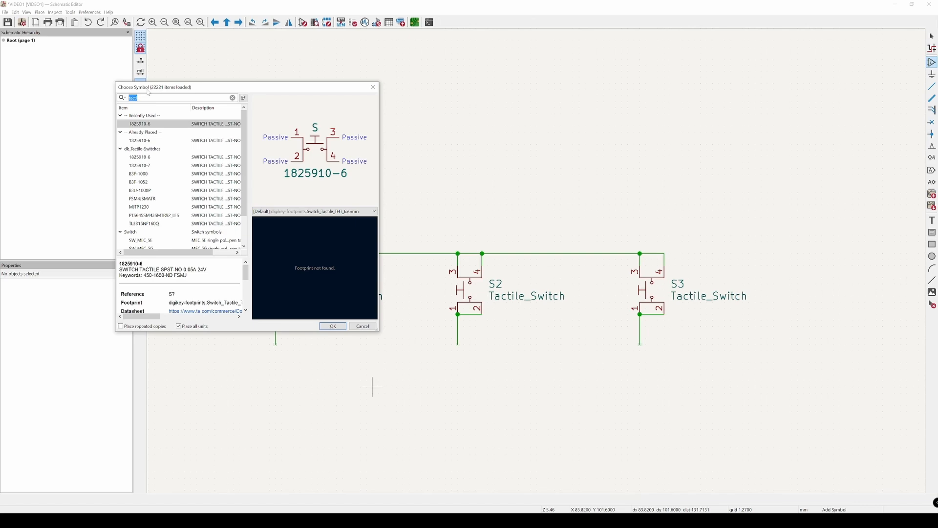
pyautogui.write('DN')
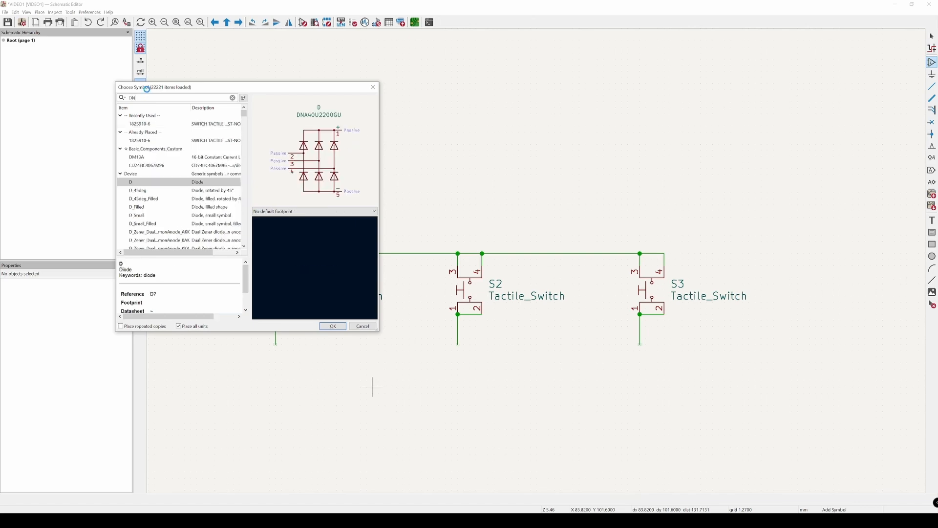
pyautogui.press('BackSpace')
pyautogui.press('BackSpace')
pyautogui.write('GNDD')
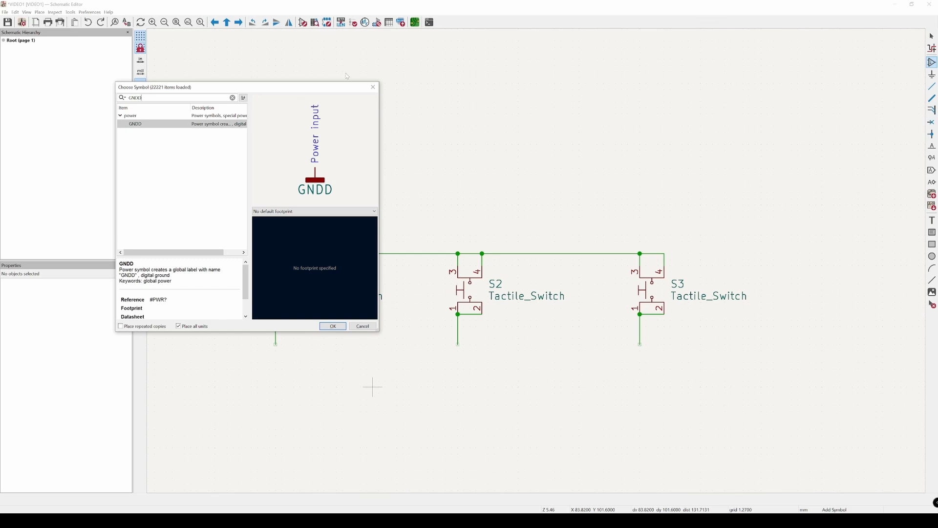
pyautogui.click(373, 87)
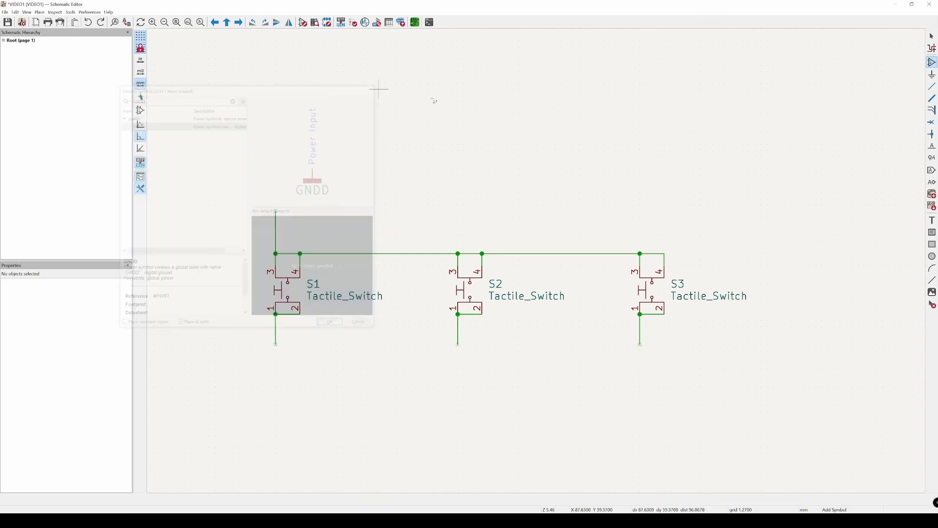
# Step: Place a GNDD power symbol on the free end of the vertical wire above S1
pyautogui.click(932, 74)
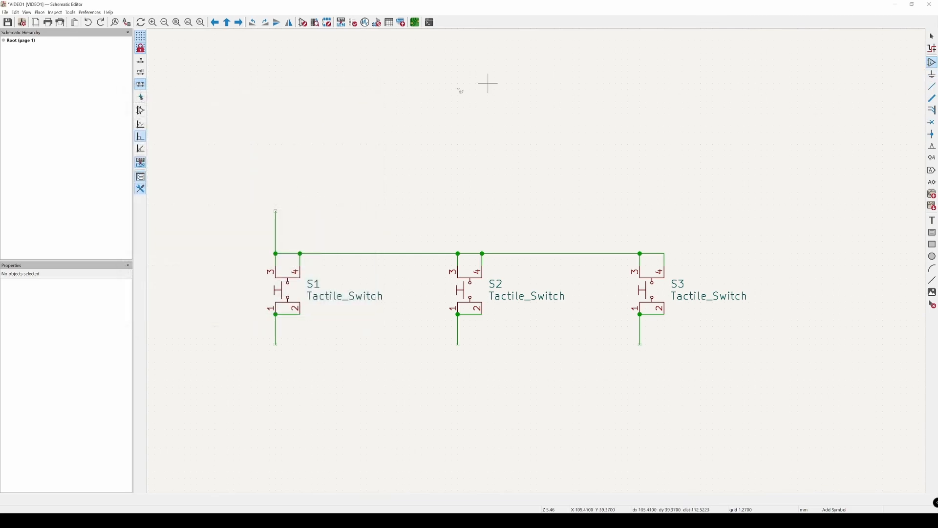
pyautogui.click(397, 90)
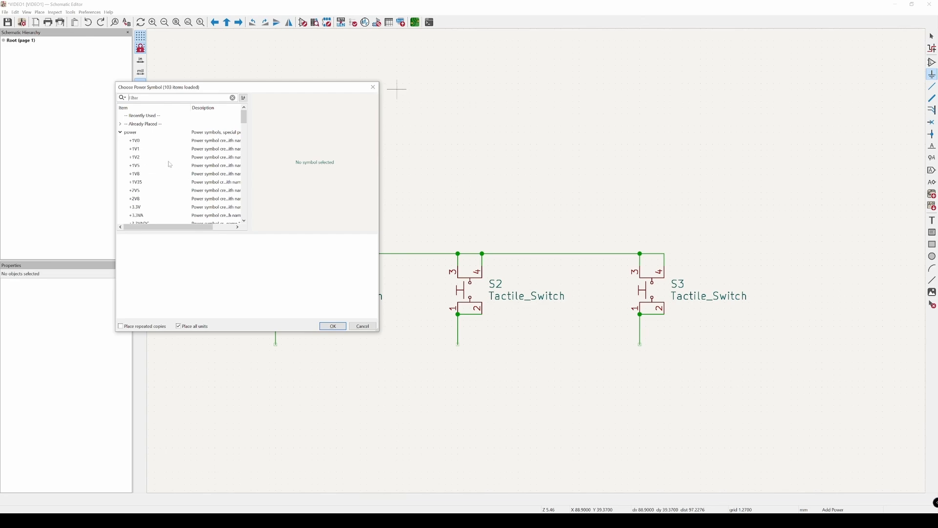
pyautogui.scroll(-5, 169, 167)
pyautogui.scroll(5, 170, 167)
pyautogui.click(136, 98)
pyautogui.write('GNDD')
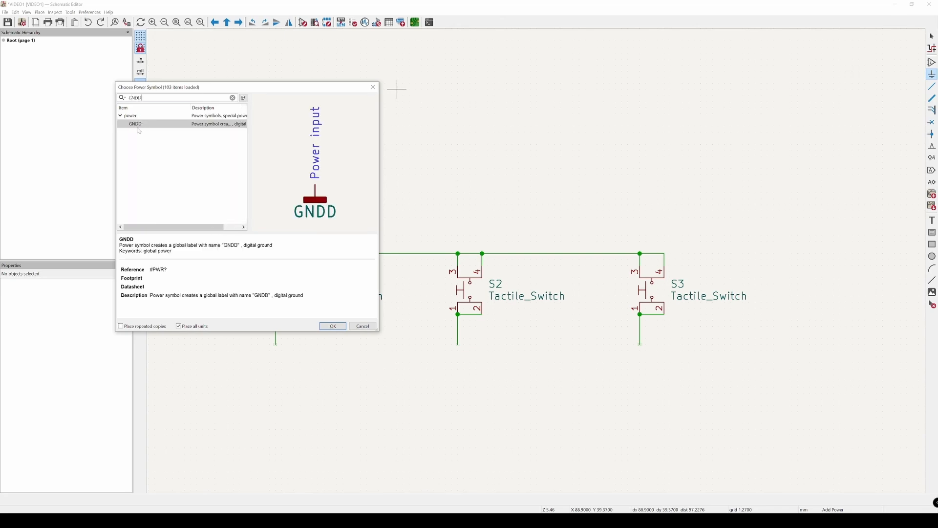
pyautogui.doubleClick(143, 125)
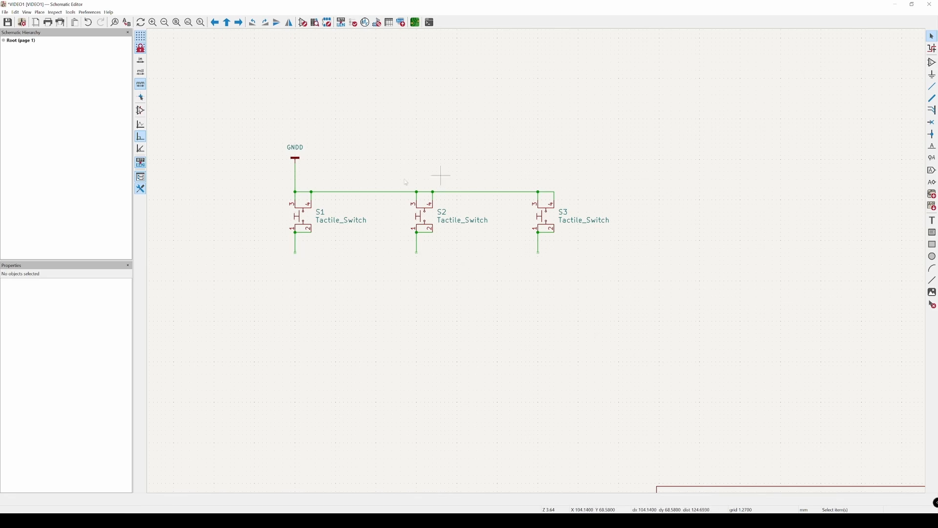
# Step: Move the whole switch circuit with its GNDD symbol about 25 mm left and 36 mm up into the sheet's upper-left area
pyautogui.scroll(-2, 353, 307)
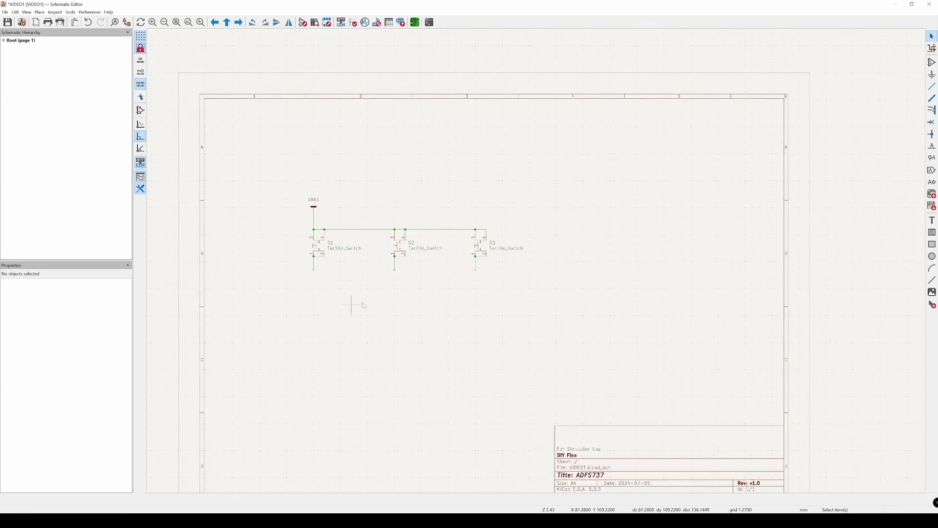
pyautogui.moveTo(268, 170); pyautogui.dragTo(575, 309)
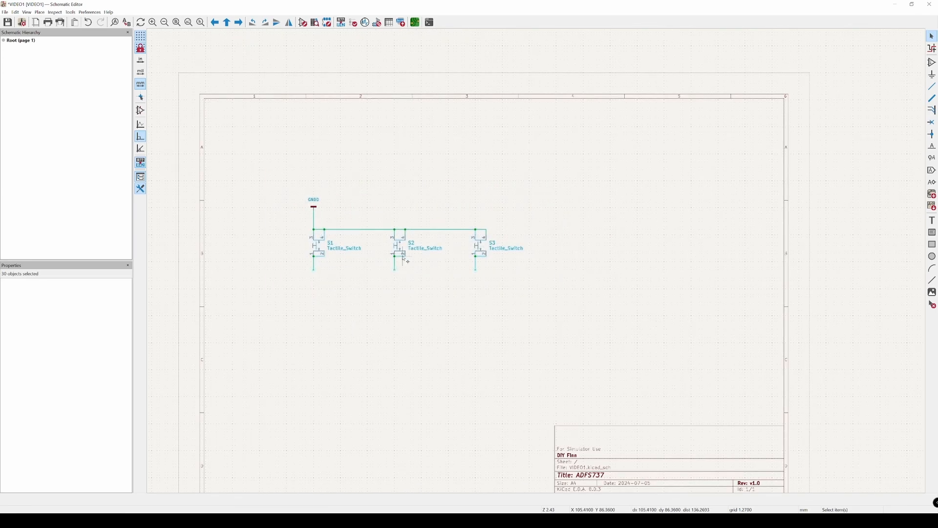
pyautogui.moveTo(419, 256); pyautogui.dragTo(354, 186)
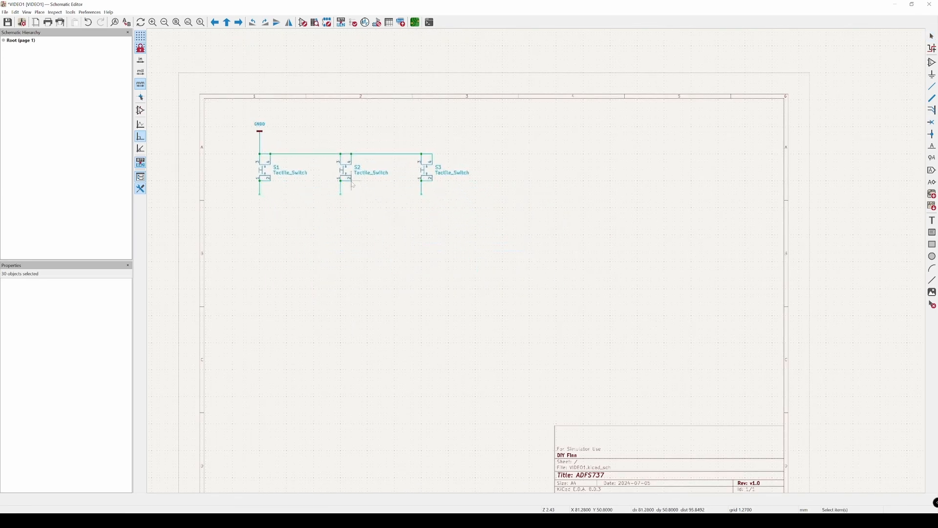
pyautogui.click(418, 264)
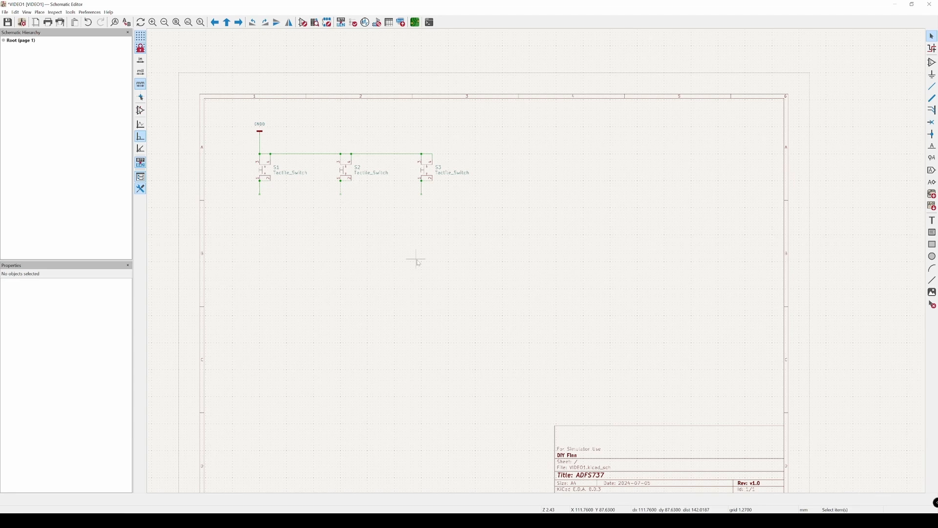
# Step: Place one LED symbol from the Device library in the sheet's upper-right area, at X 208.28 mm and Y 45.72 mm
pyautogui.moveTo(456, 287); pyautogui.dragTo(436, 279, button='middle')
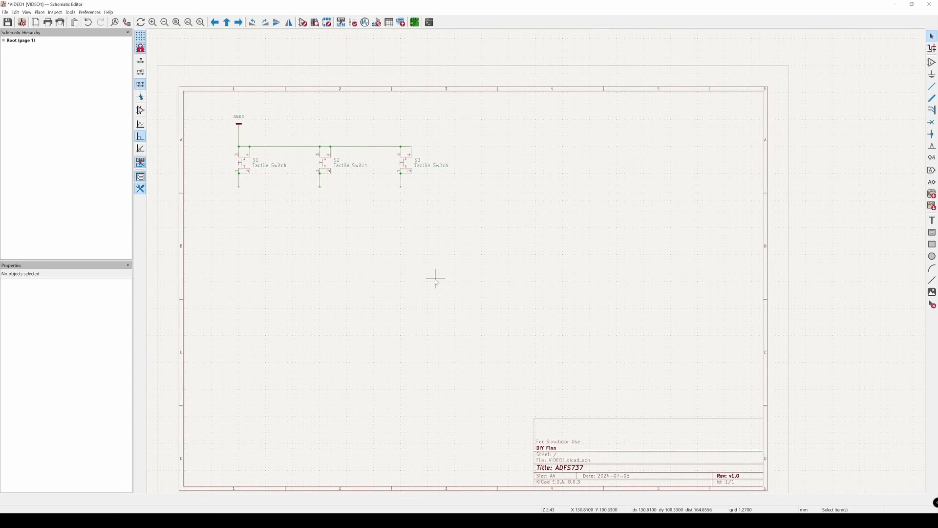
pyautogui.press('a')
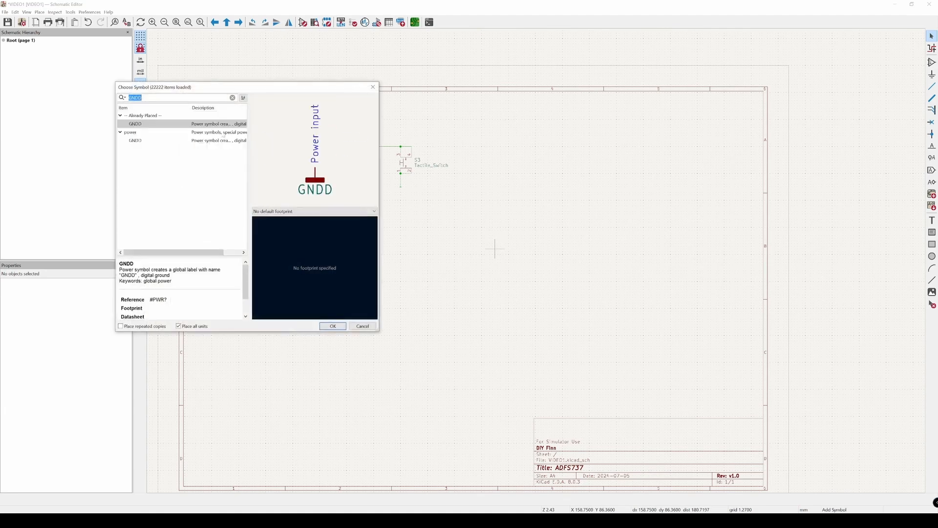
pyautogui.write('led')
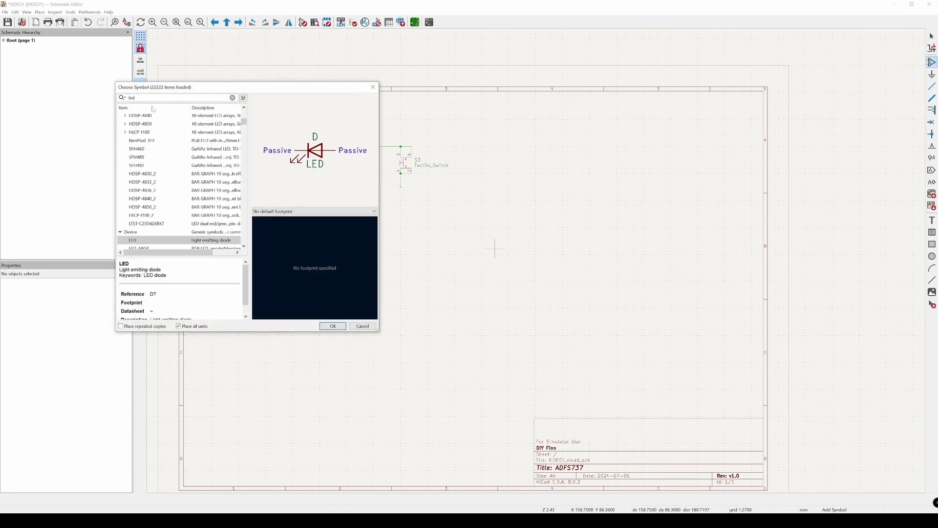
pyautogui.scroll(-1, 143, 232)
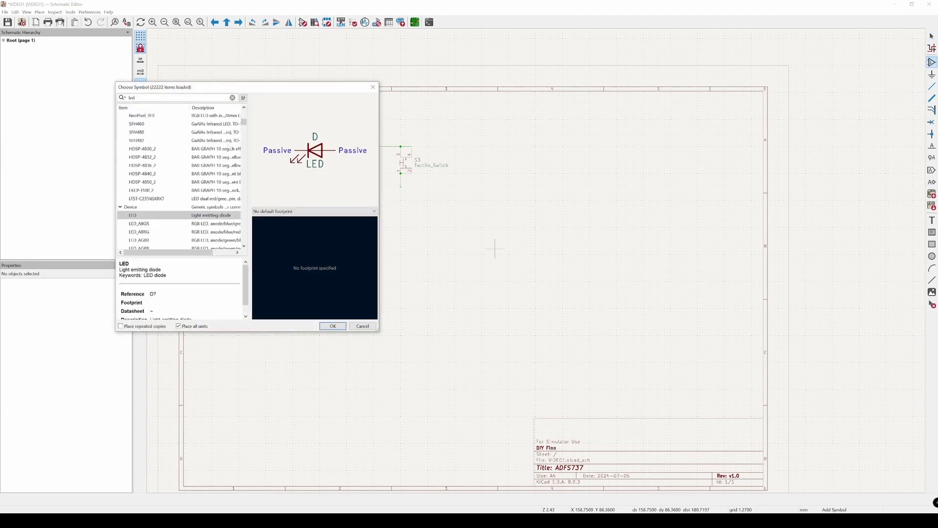
pyautogui.click(138, 224)
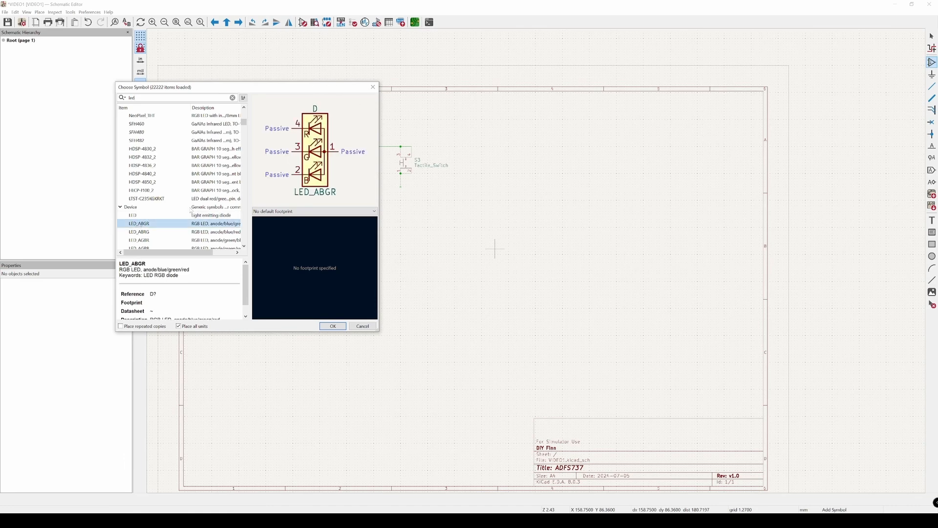
pyautogui.click(136, 215)
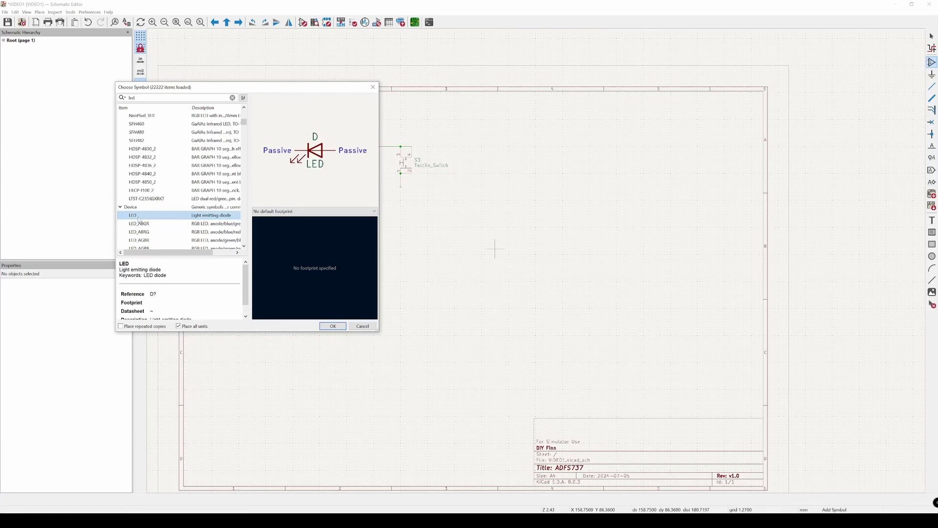
pyautogui.doubleClick(138, 220)
pyautogui.scroll(3, 567, 210)
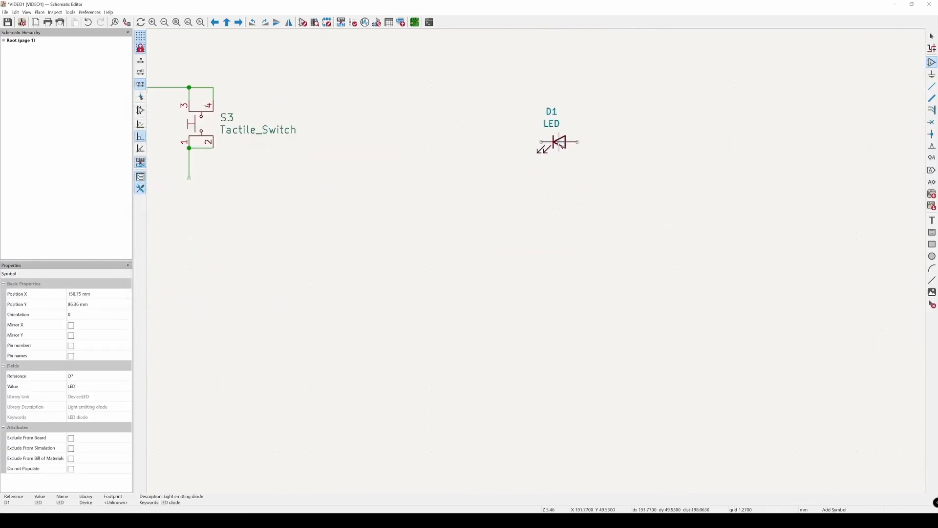
pyautogui.moveTo(559, 142); pyautogui.dragTo(466, 228, button='middle')
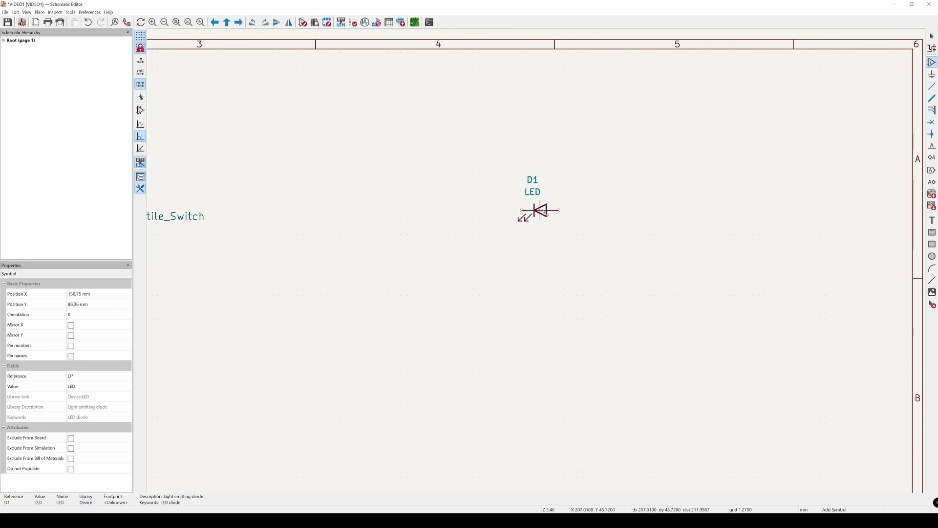
pyautogui.click(546, 210)
pyautogui.press('Escape')
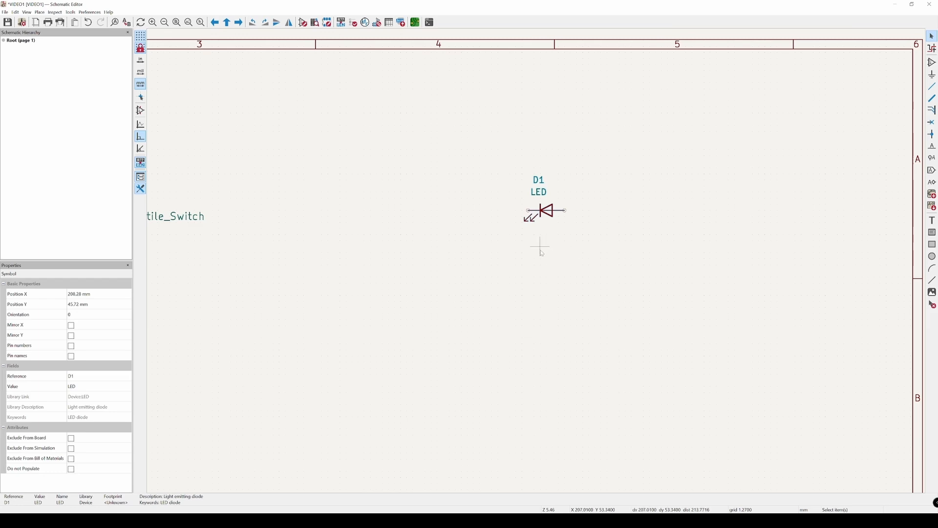
# Step: Duplicate LED D1 and place the copy directly to its left so their adjoining pins meet
pyautogui.hotkey('ctrl', 'd')
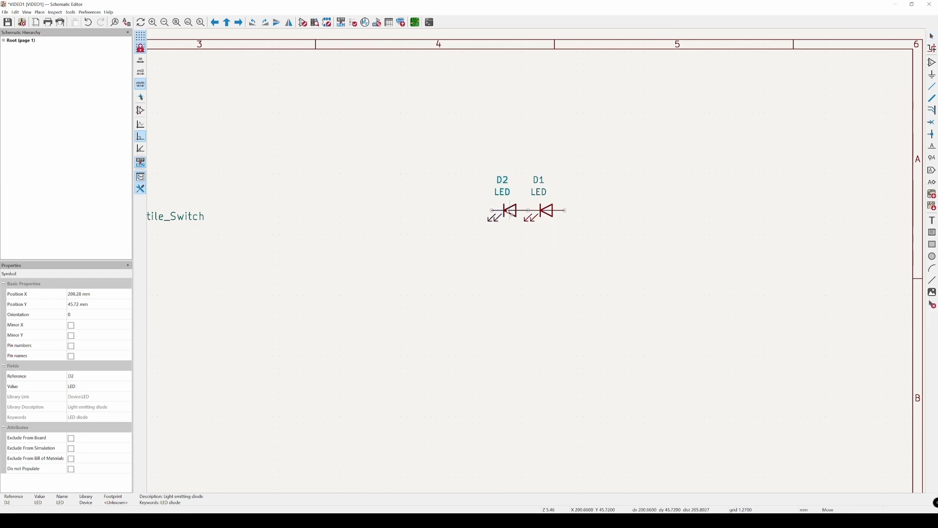
pyautogui.click(511, 212)
pyautogui.click(532, 298)
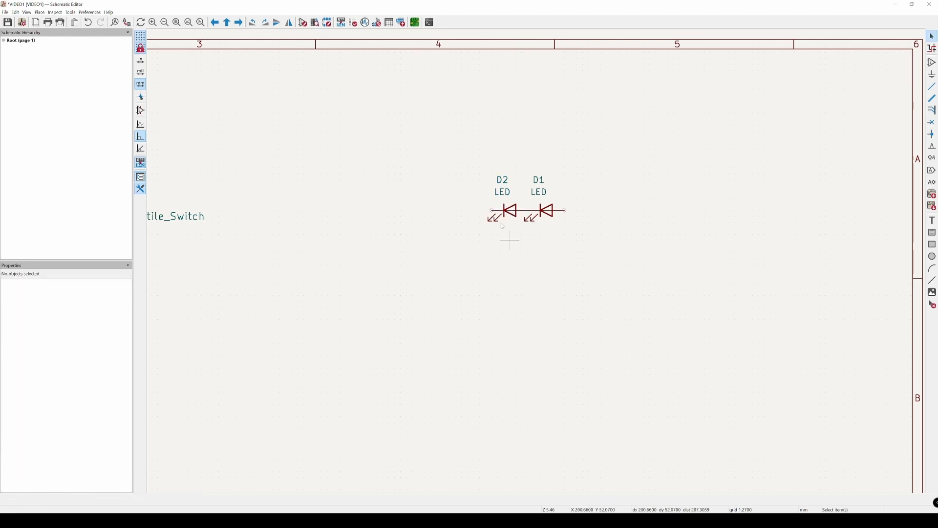
# Step: Duplicate the LED pair D2 and D1, placing the copy about 12.7 mm below and vertically aligned with the original pair
pyautogui.moveTo(444, 140); pyautogui.dragTo(617, 257)
pyautogui.hotkey('ctrl', 'd')
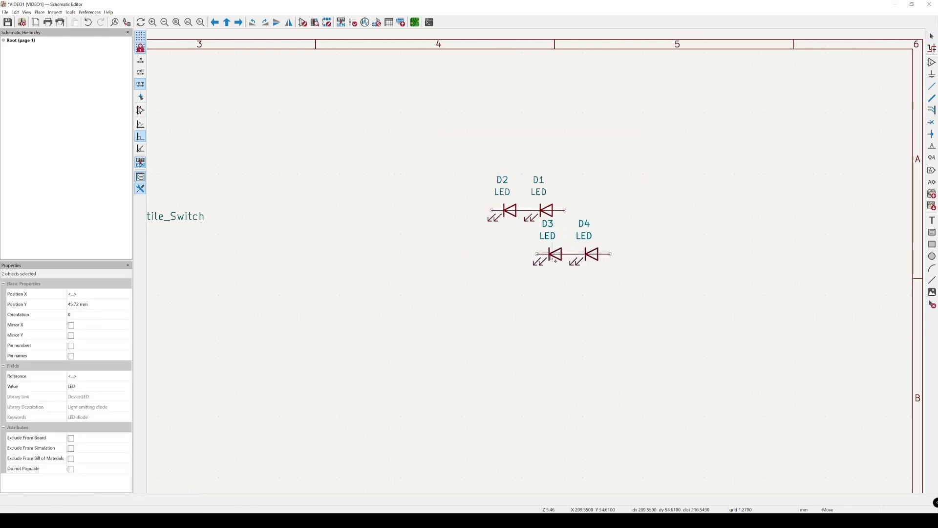
pyautogui.click(514, 272)
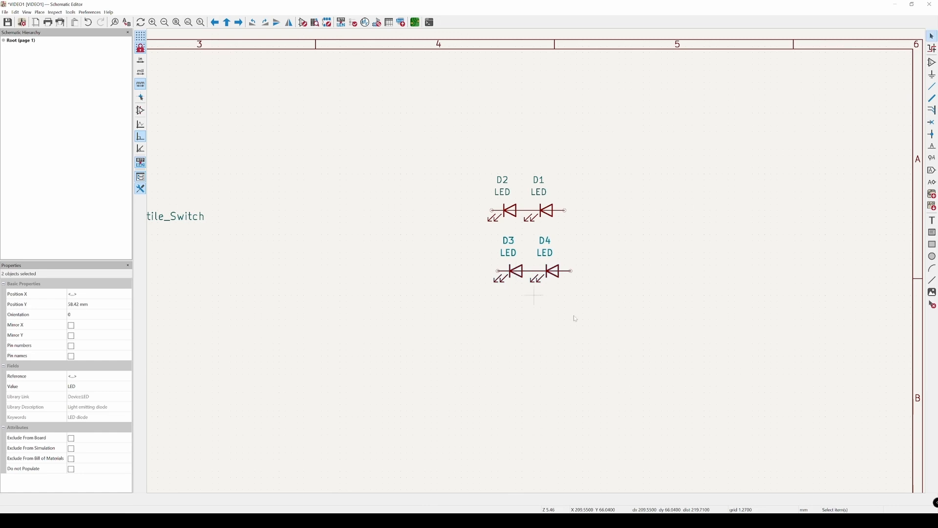
pyautogui.moveTo(609, 307); pyautogui.dragTo(553, 308, button='middle')
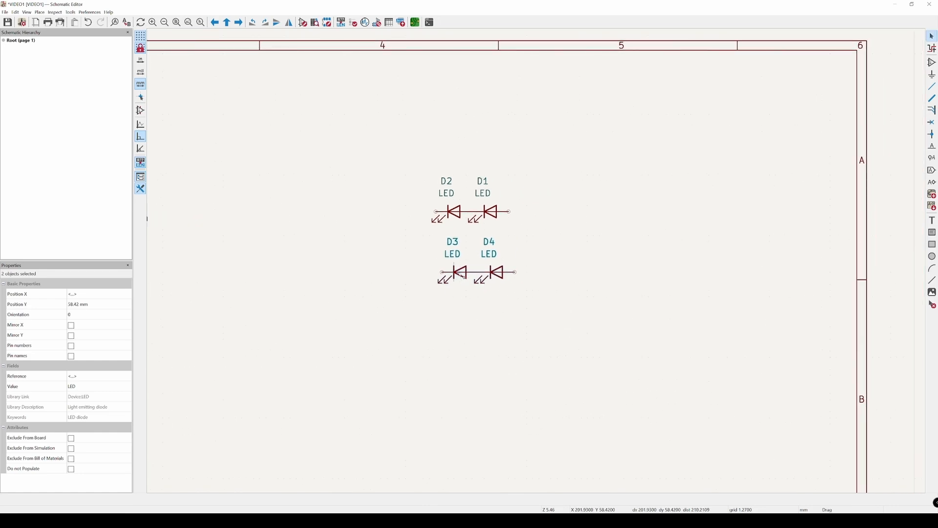
pyautogui.moveTo(460, 280); pyautogui.dragTo(454, 280)
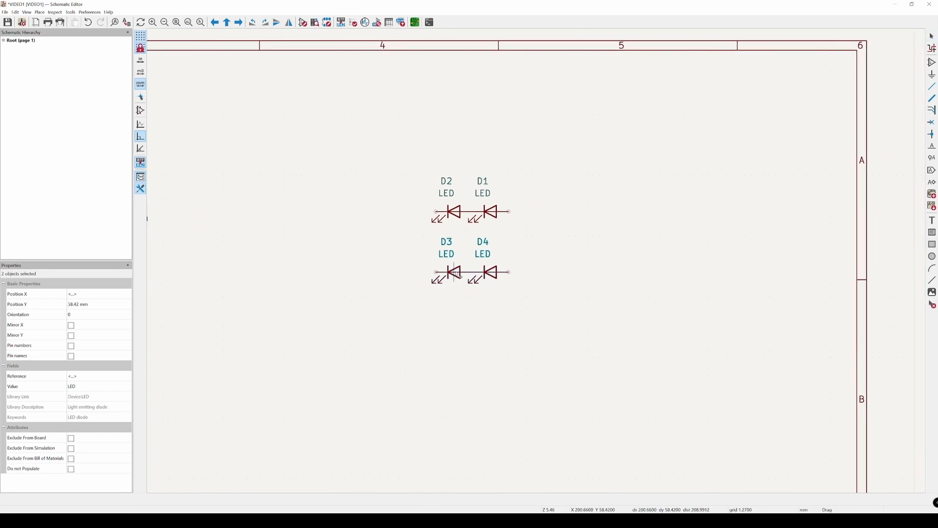
pyautogui.click(593, 268)
# Step: Duplicate the group of four LEDs twice, placing both copies side by side to its right at the same height
pyautogui.scroll(-2, 551, 266)
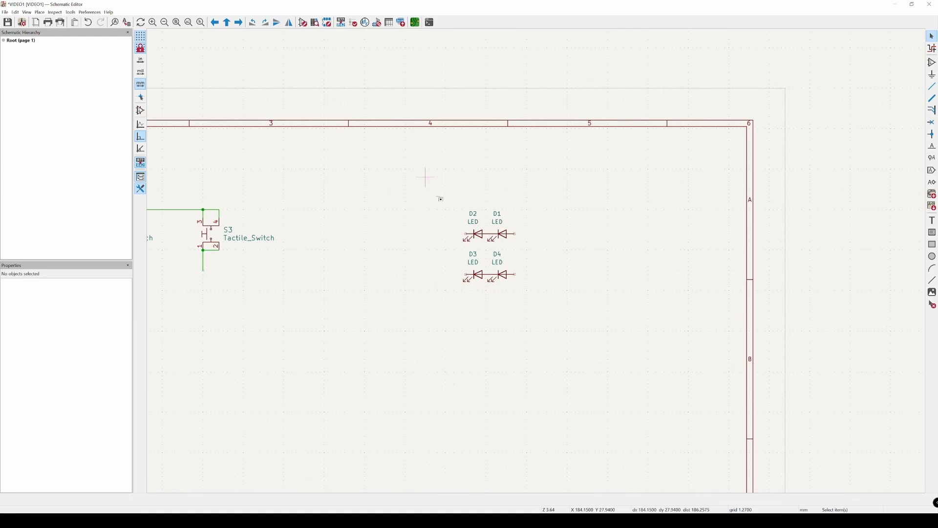
pyautogui.moveTo(425, 176); pyautogui.dragTo(572, 350)
pyautogui.hotkey('ctrl', 'd')
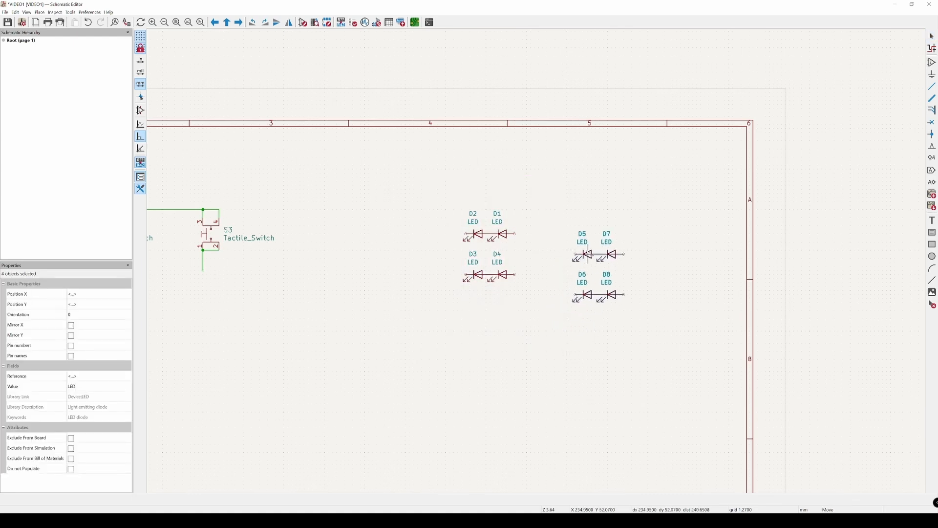
pyautogui.click(578, 238)
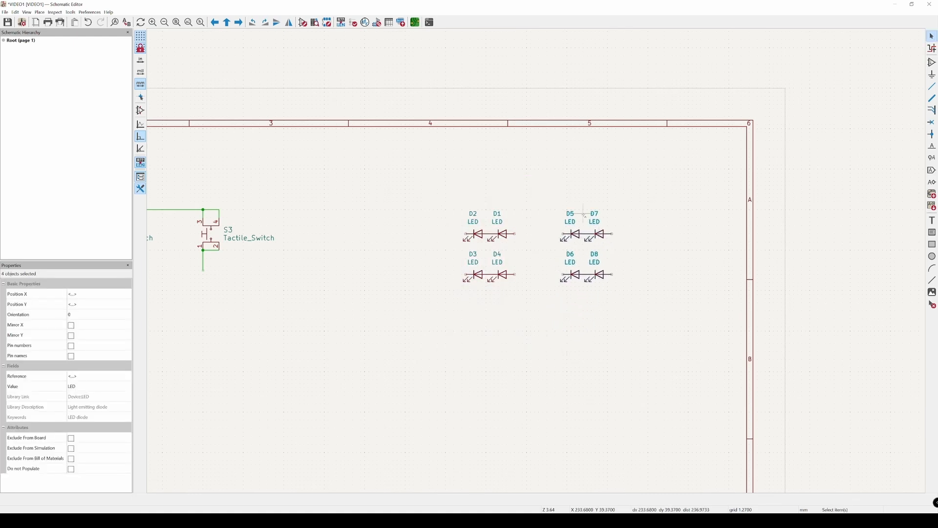
pyautogui.hotkey('ctrl', 'd')
pyautogui.click(660, 236)
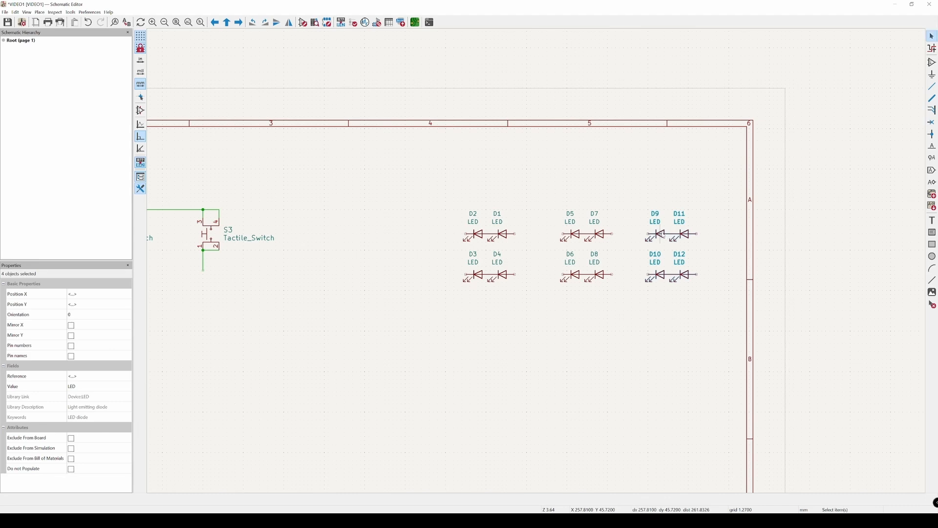
# Step: Align the three four-LED groups at the same height and space them evenly, about 38.1 mm apart
pyautogui.moveTo(402, 165); pyautogui.dragTo(543, 347)
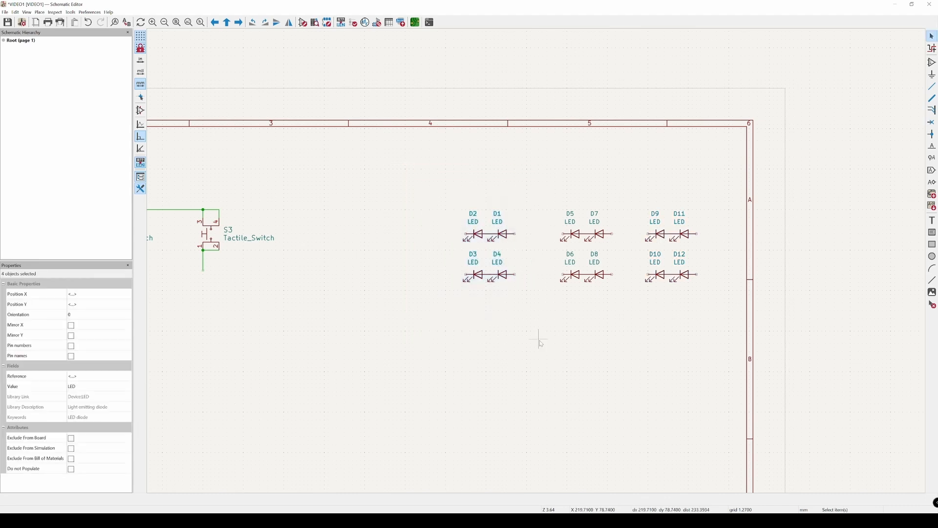
pyautogui.scroll(2, 518, 326)
pyautogui.moveTo(434, 188); pyautogui.dragTo(405, 212)
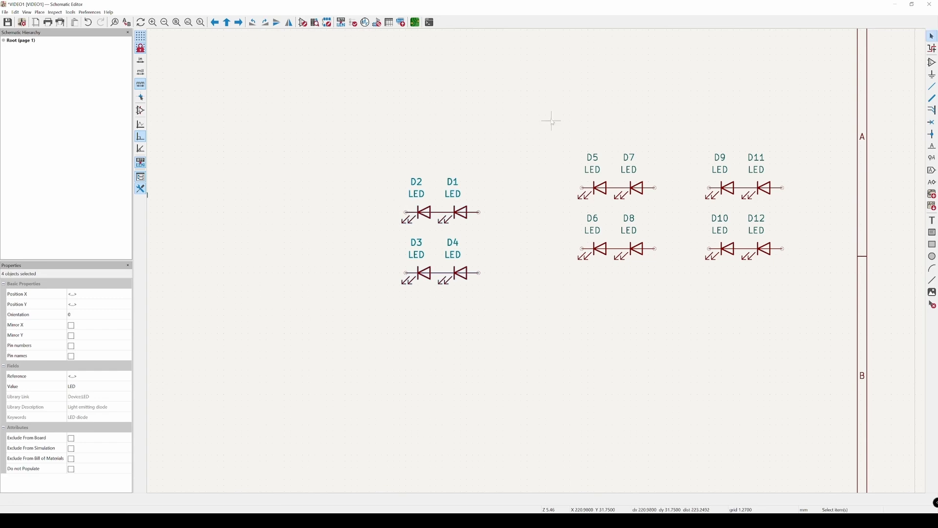
pyautogui.moveTo(530, 105); pyautogui.dragTo(680, 310)
pyautogui.moveTo(582, 188); pyautogui.dragTo(588, 212)
pyautogui.moveTo(685, 131); pyautogui.dragTo(530, 120, button='middle')
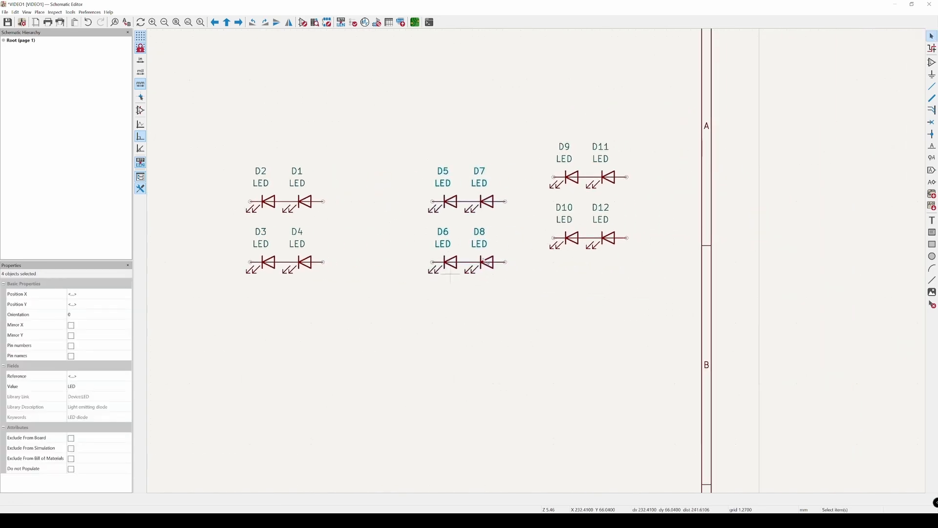
pyautogui.moveTo(531, 119); pyautogui.dragTo(653, 301)
pyautogui.moveTo(554, 177); pyautogui.dragTo(614, 201)
pyautogui.scroll(5, 555, 197)
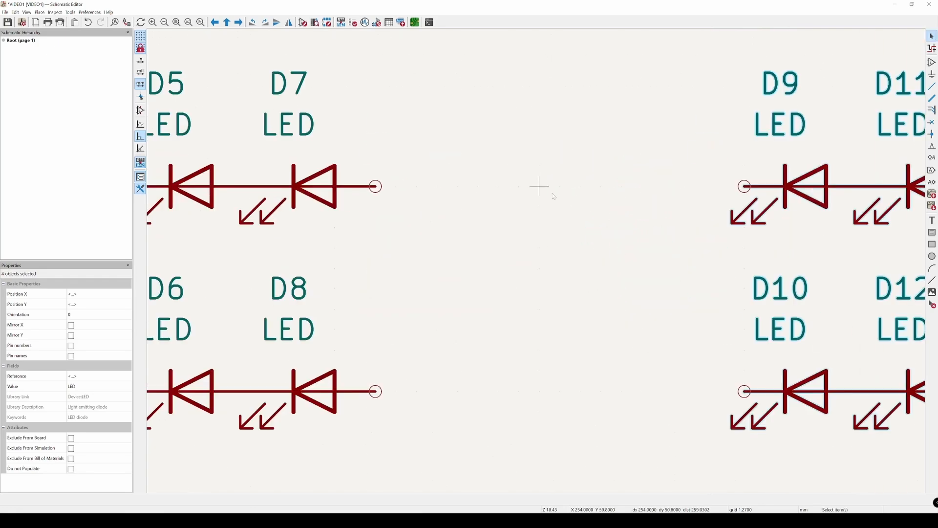
pyautogui.scroll(-6, 542, 188)
# Step: Move all twelve LEDs together about 25 mm to the left, away from the sheet border
pyautogui.moveTo(292, 130); pyautogui.dragTo(657, 290)
pyautogui.moveTo(509, 226); pyautogui.dragTo(427, 229)
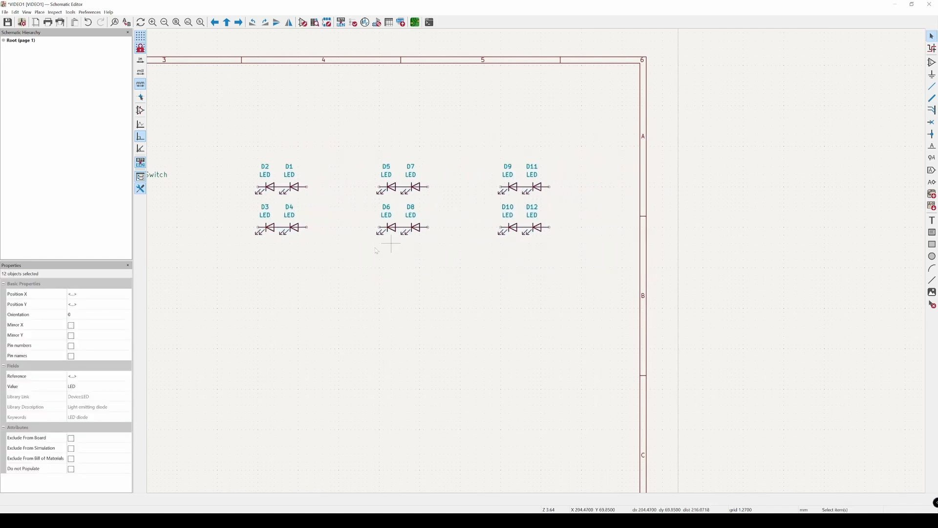
pyautogui.moveTo(373, 251); pyautogui.dragTo(419, 259, button='middle')
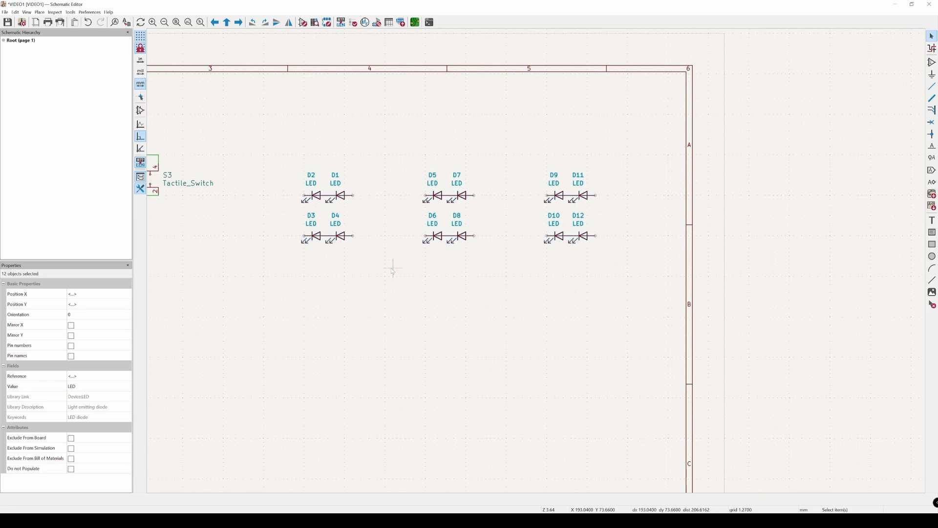
pyautogui.click(419, 347)
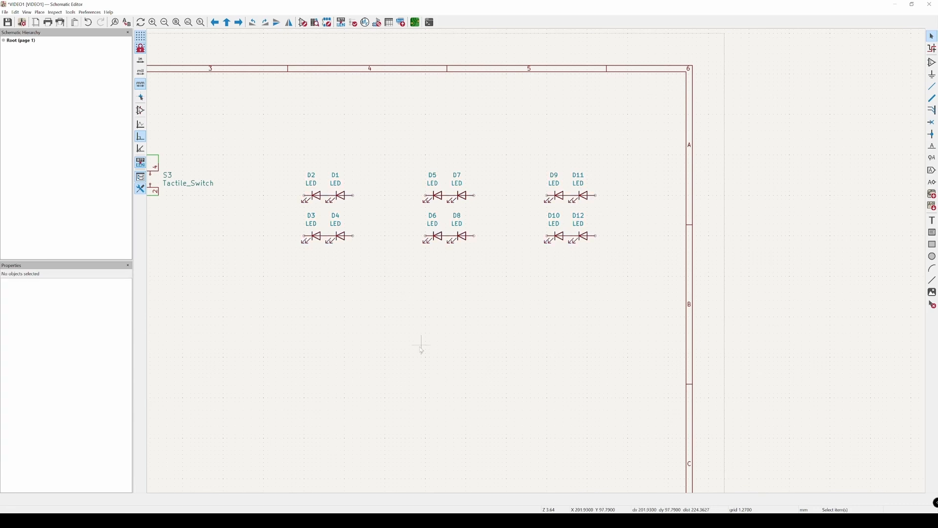
pyautogui.moveTo(387, 272); pyautogui.dragTo(423, 293, button='middle')
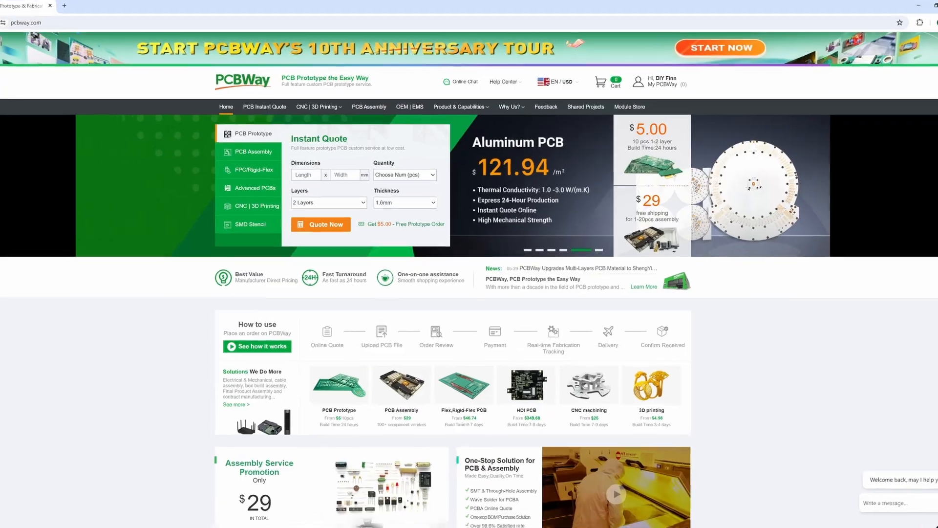
# Step: On the PCBWay website, save a PCB prototype order with red solder mask to the cart and agree to the special notes
pyautogui.scroll(-1, 149, 342)
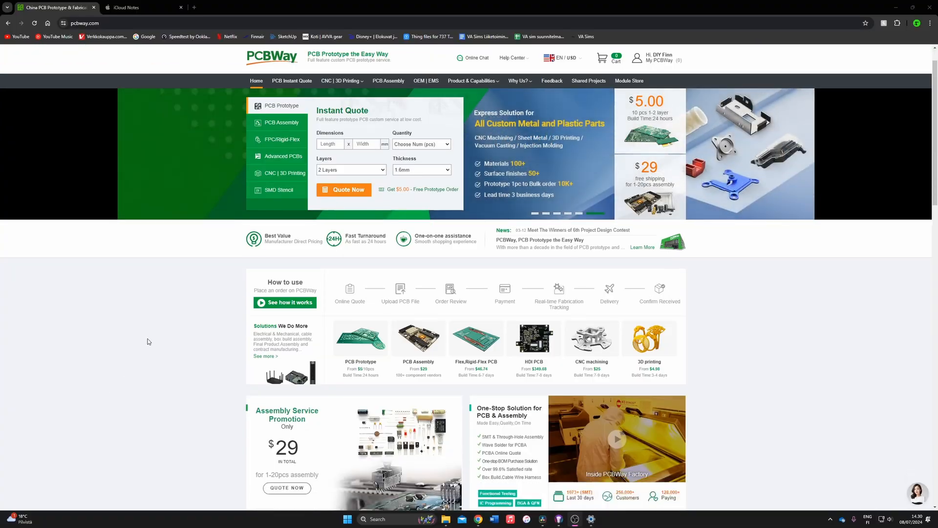
pyautogui.scroll(-2, 149, 342)
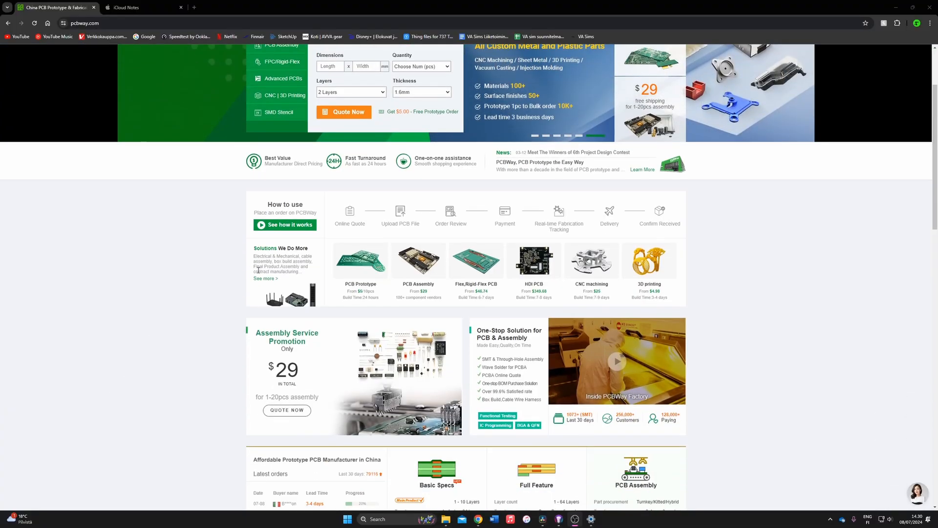
pyautogui.click(355, 272)
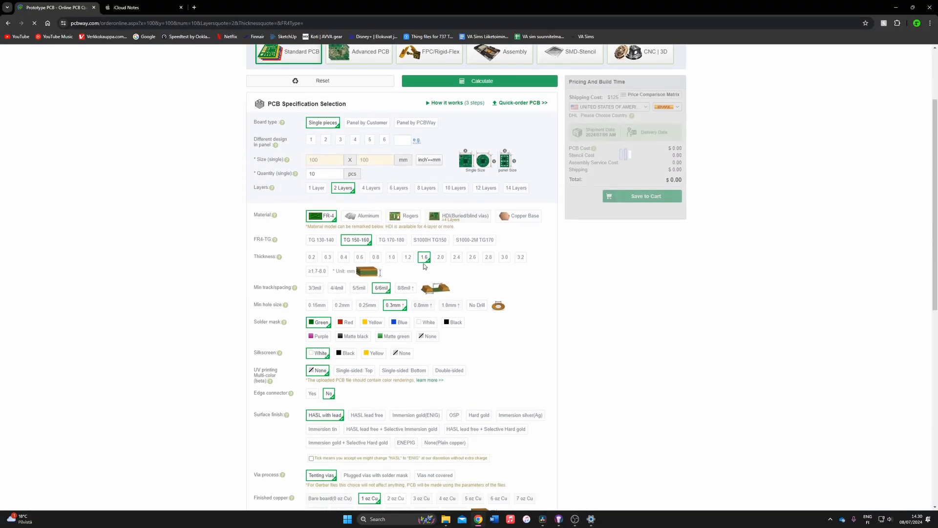
pyautogui.scroll(-5, 420, 264)
pyautogui.click(654, 219)
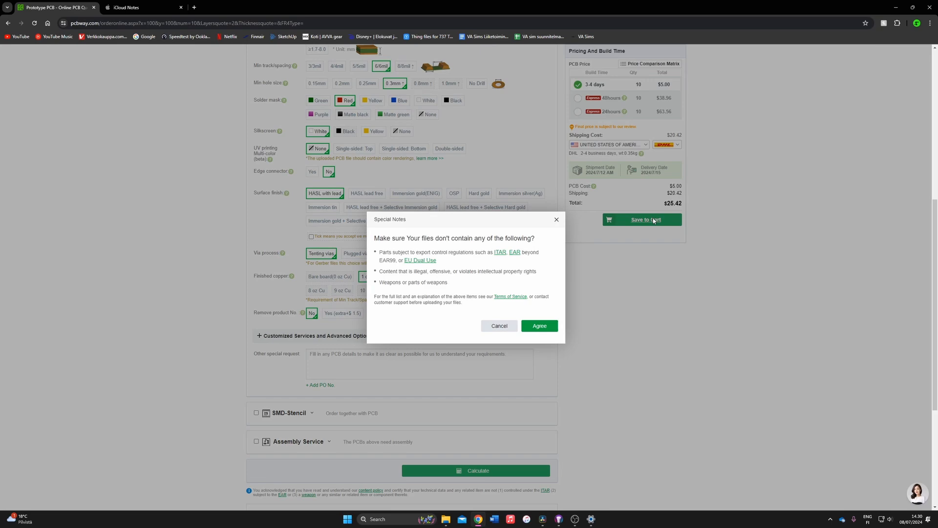
pyautogui.click(548, 328)
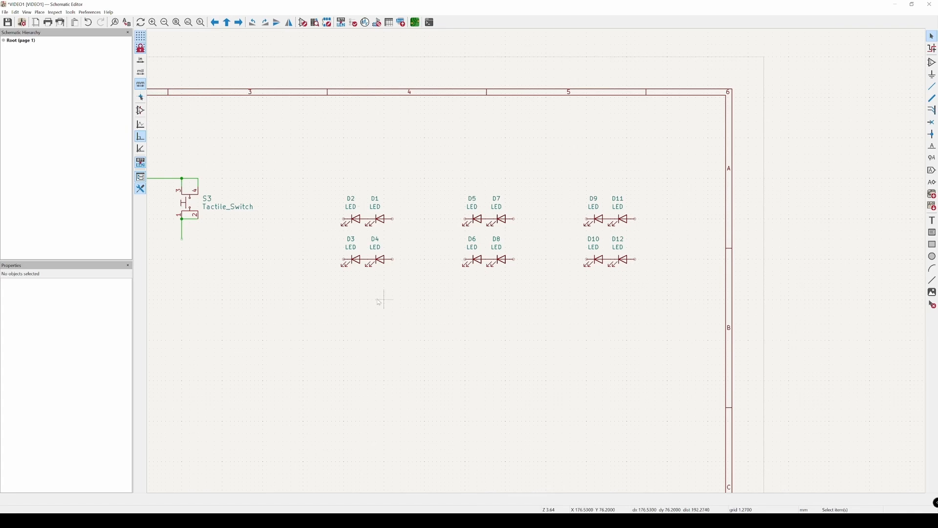
pyautogui.moveTo(320, 191); pyautogui.dragTo(444, 247)
pyautogui.click(420, 208)
pyautogui.scroll(3, 389, 235)
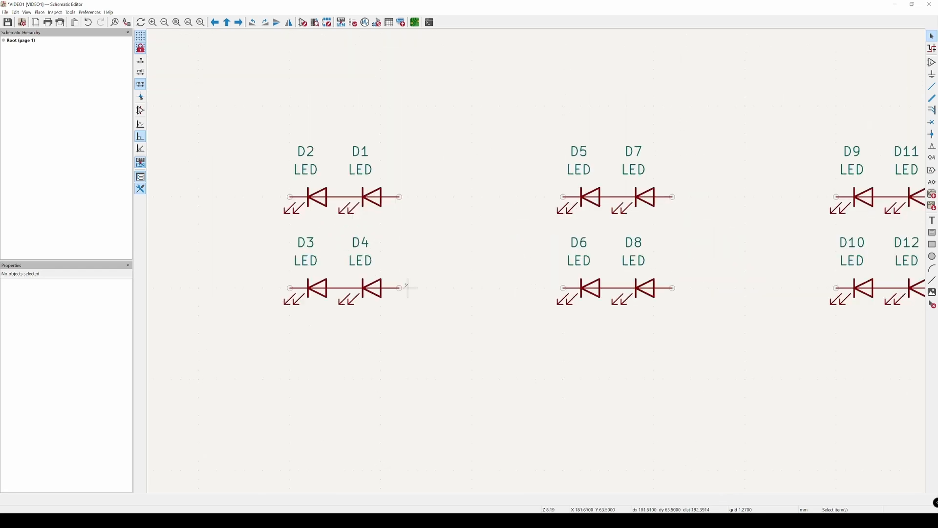
pyautogui.scroll(-2, 439, 278)
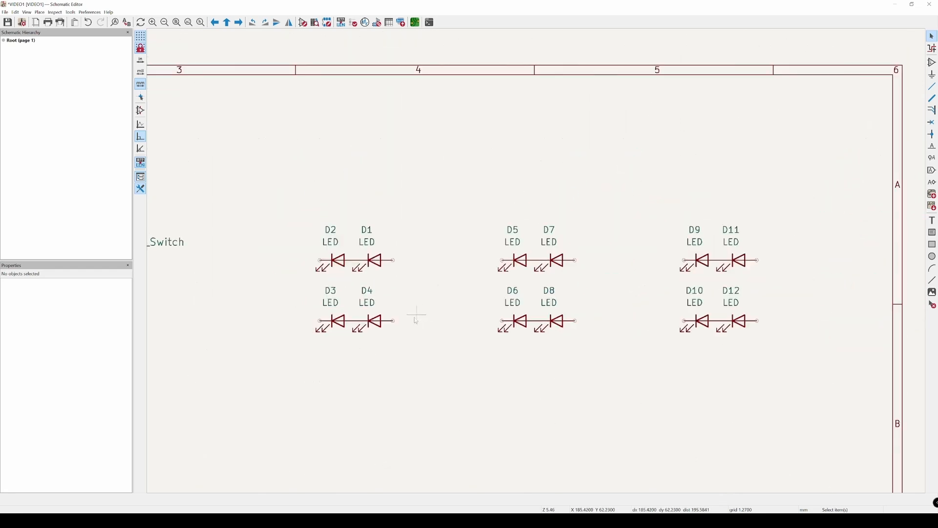
# Step: Wire the right pins of D4 and D1 up and across above the LEDs, then down to the right pins of D11 and D12
pyautogui.press('w')
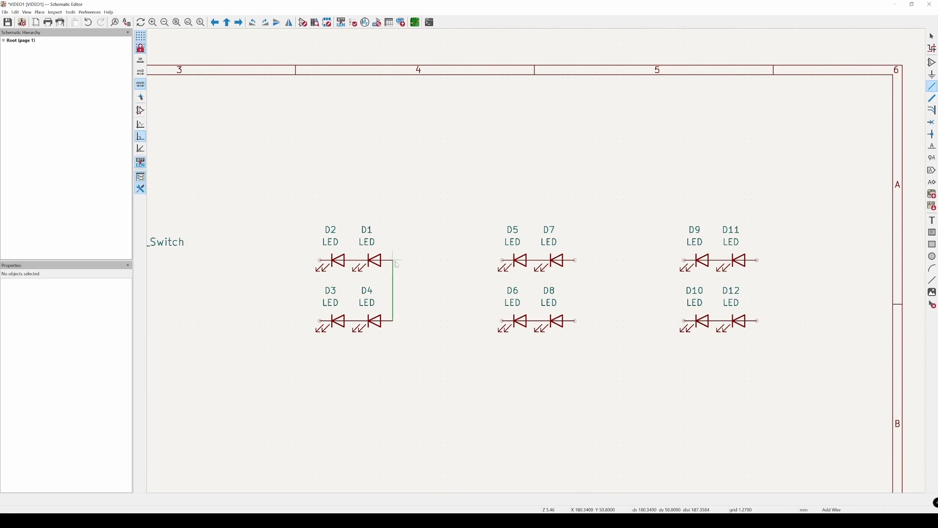
pyautogui.press('Escape')
pyautogui.press('w')
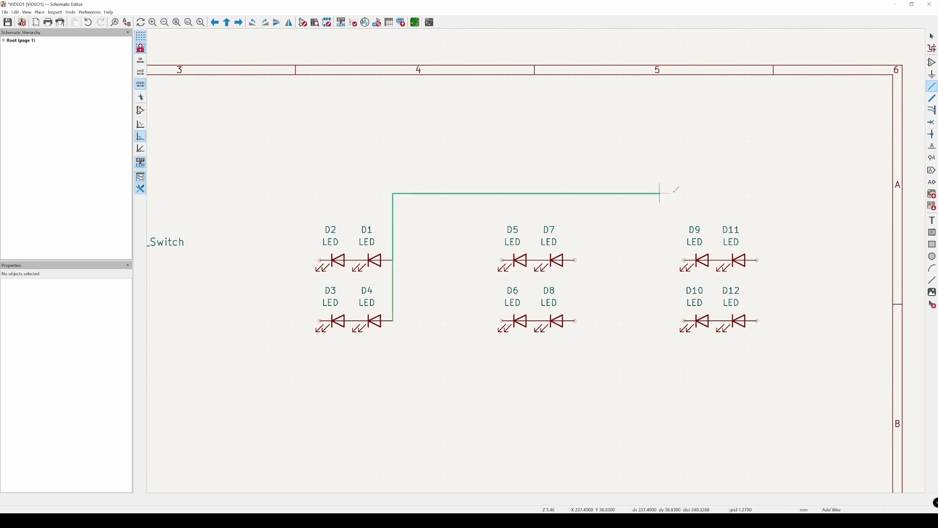
pyautogui.click(757, 187)
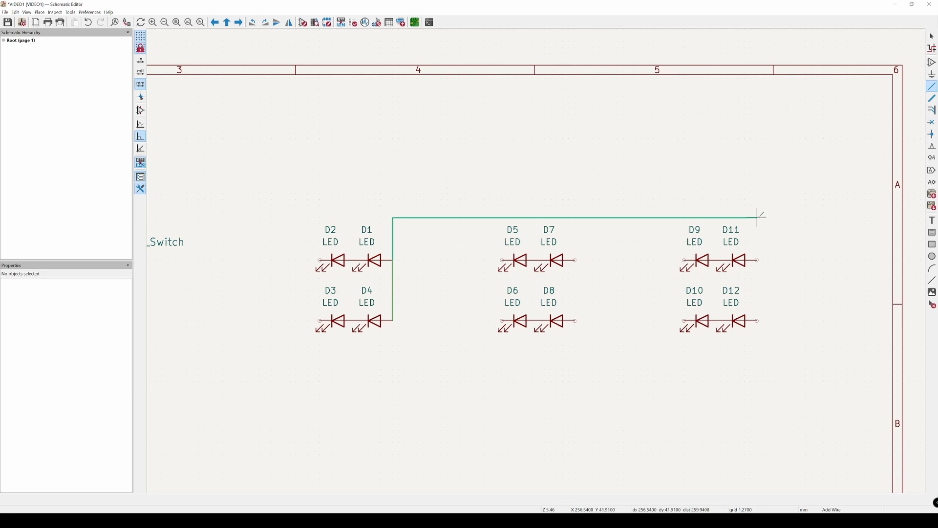
pyautogui.click(757, 260)
pyautogui.click(757, 260)
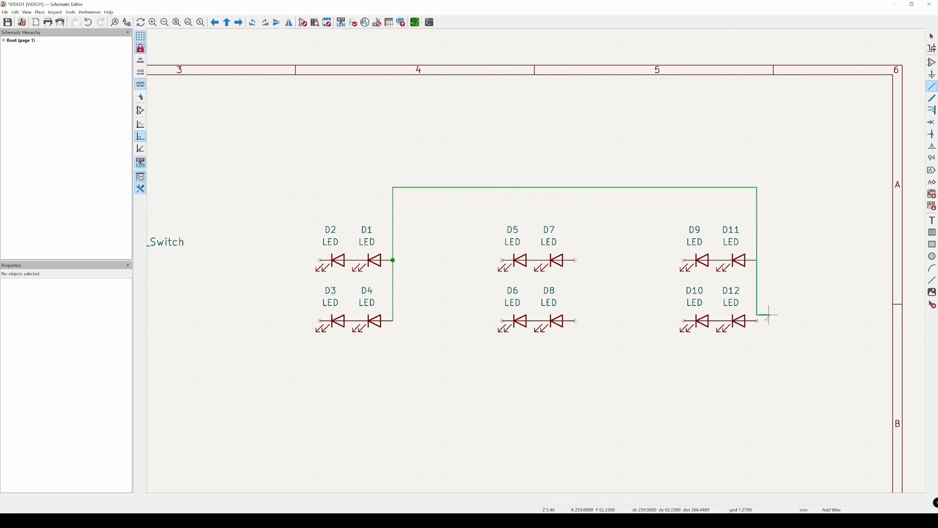
pyautogui.click(757, 321)
# Step: Wire the right pins of D8 and D7 together and up to the horizontal wire above them
pyautogui.click(575, 320)
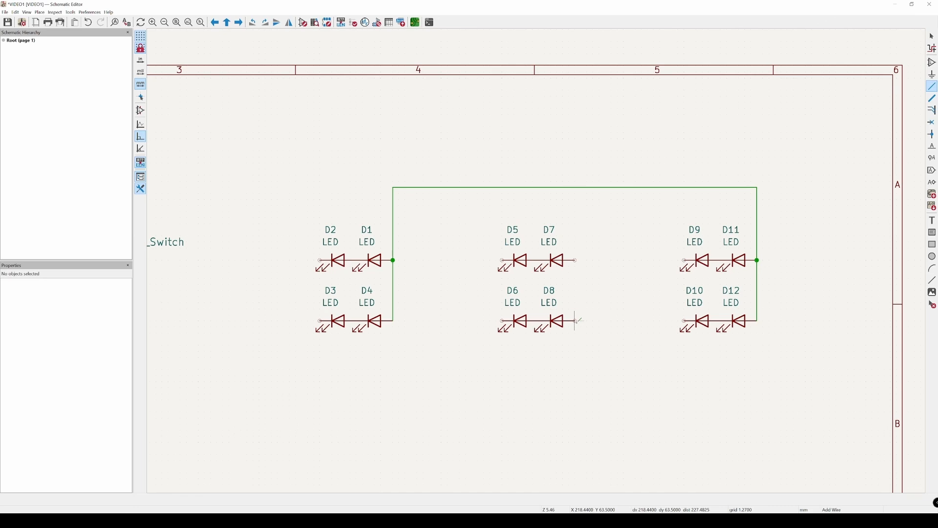
pyautogui.click(576, 260)
pyautogui.click(576, 260)
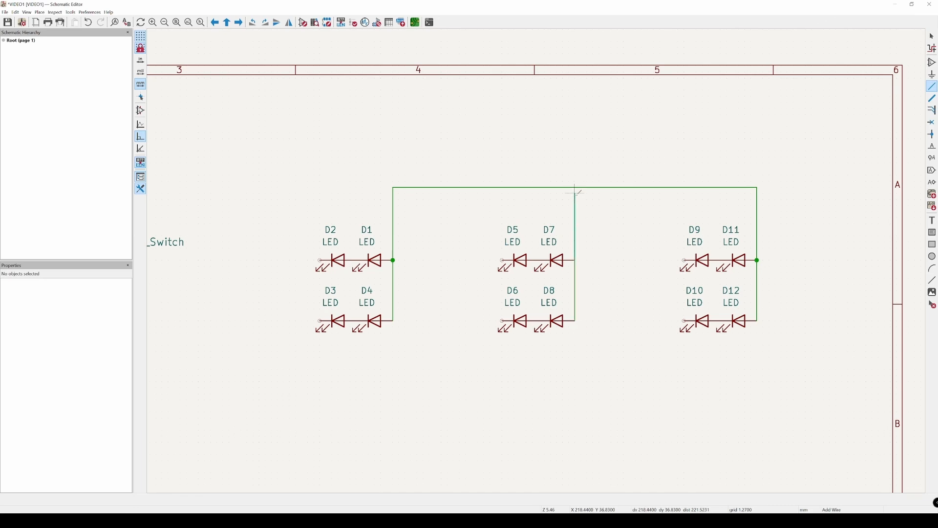
pyautogui.click(575, 188)
pyautogui.press('Escape')
# Step: Search the power symbols for "12" and compare the previews of the listed variants
pyautogui.scroll(-3, 613, 376)
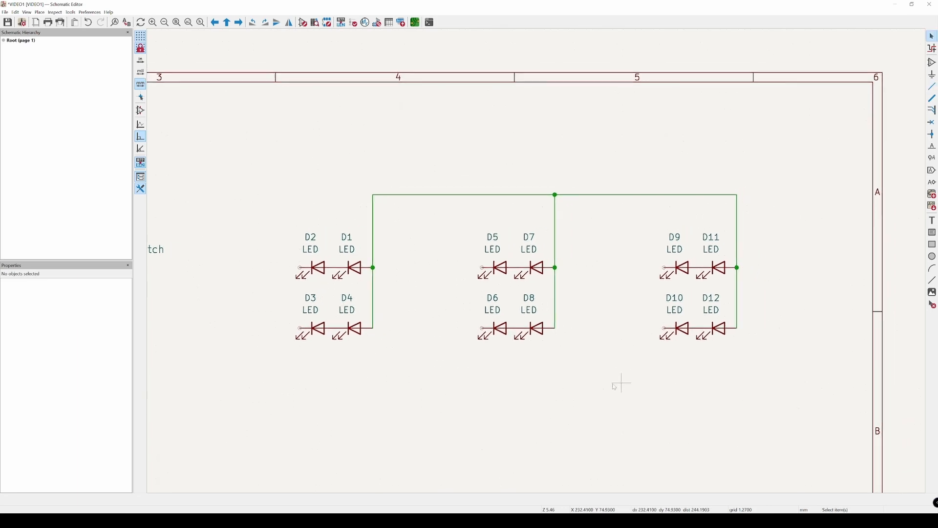
pyautogui.moveTo(563, 381); pyautogui.dragTo(546, 383, button='middle')
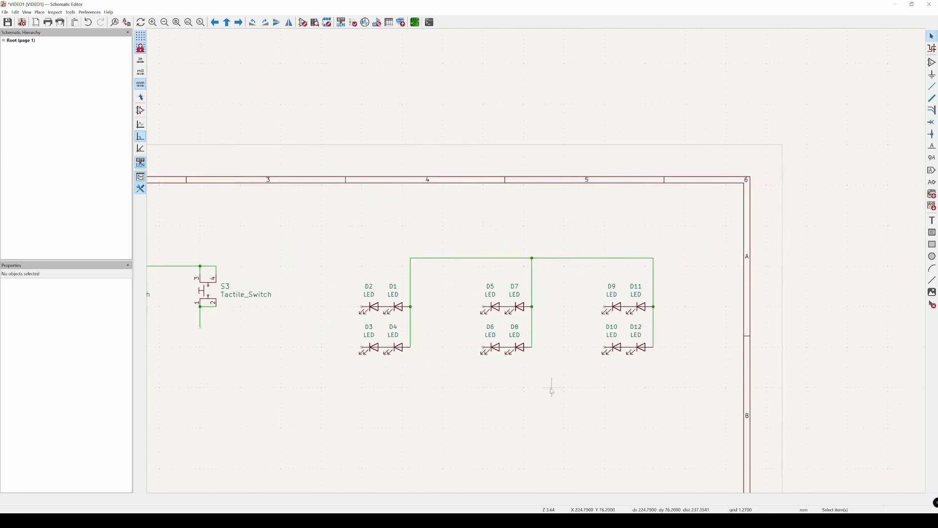
pyautogui.press('p')
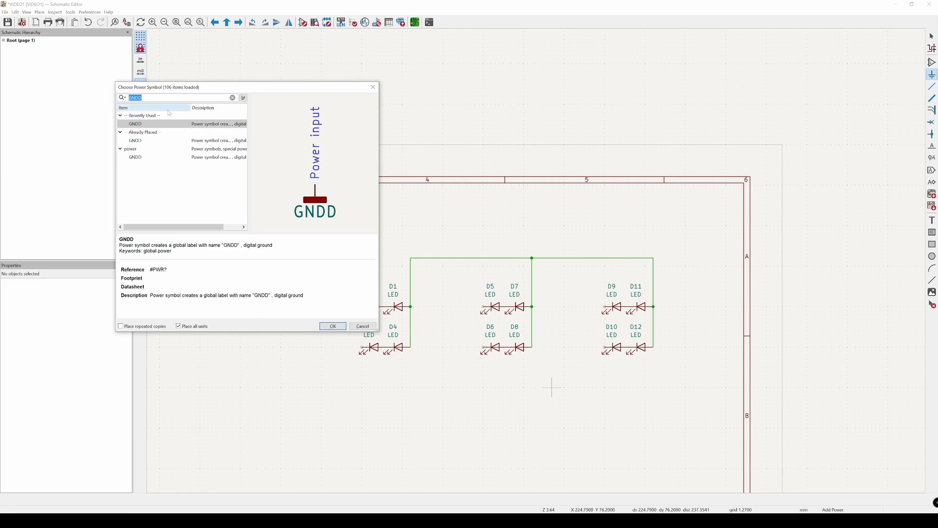
pyautogui.write('12')
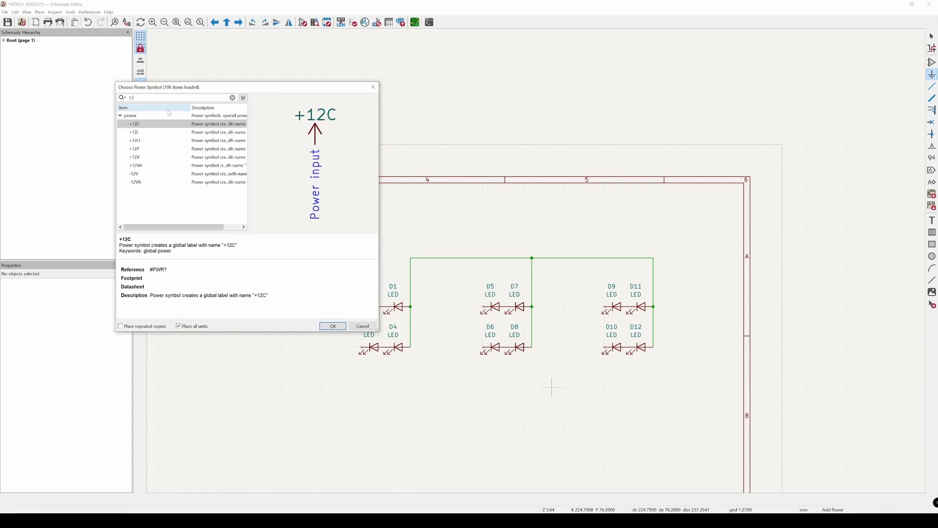
pyautogui.click(139, 131)
pyautogui.click(142, 141)
pyautogui.click(142, 149)
pyautogui.click(143, 175)
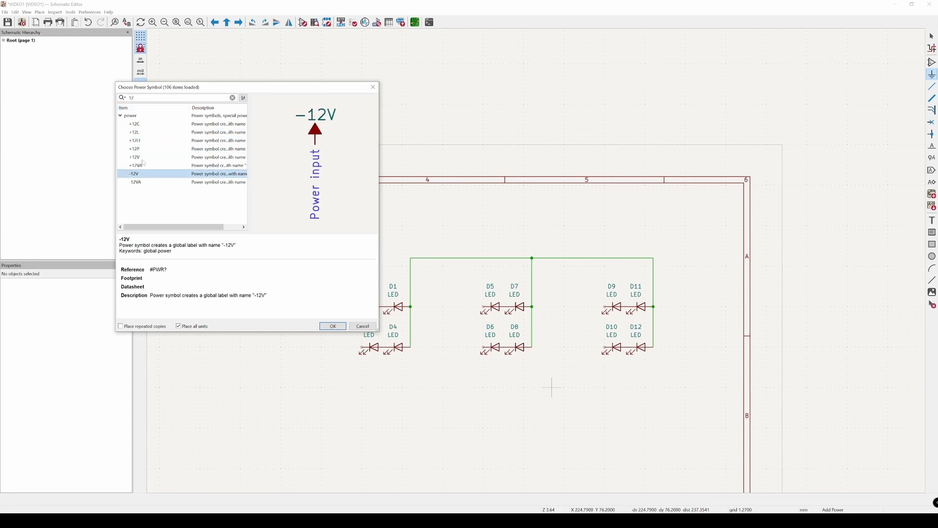
pyautogui.click(133, 143)
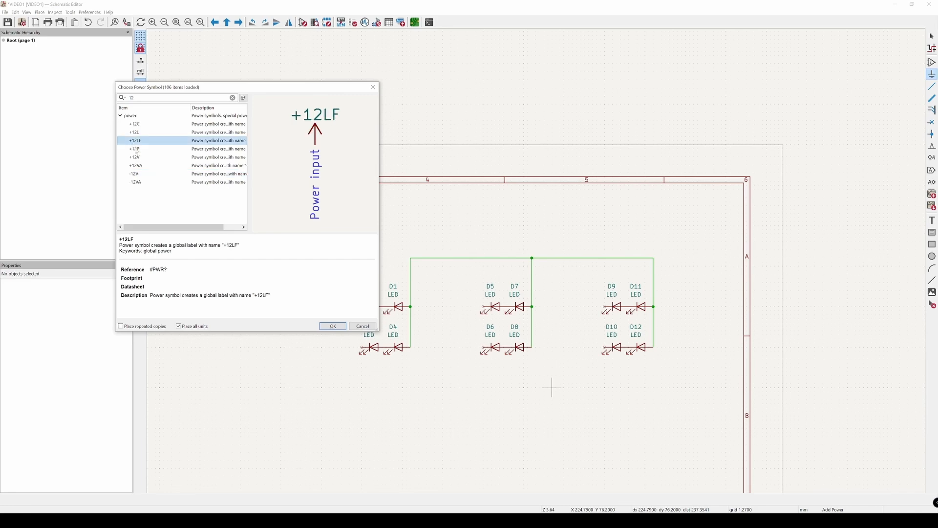
pyautogui.click(134, 150)
pyautogui.click(136, 154)
pyautogui.click(143, 149)
pyautogui.click(137, 125)
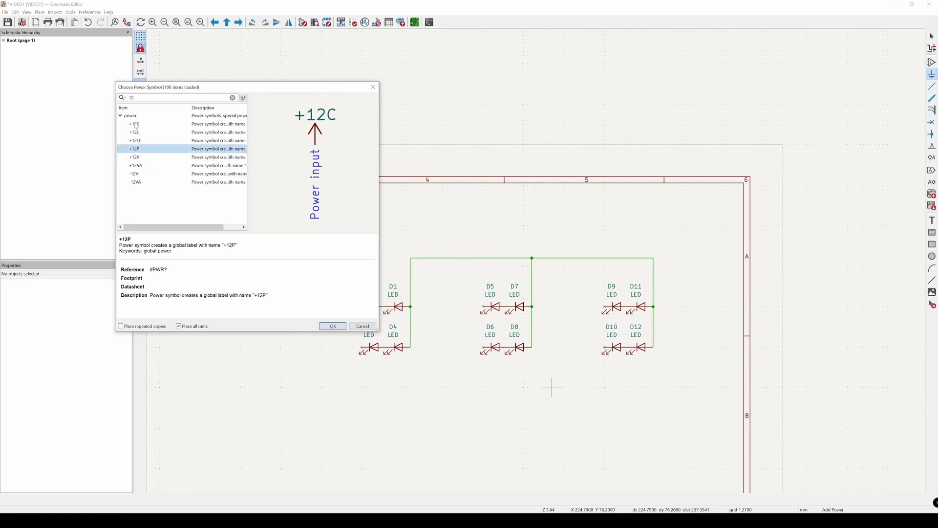
# Step: Place a +12V power symbol above the right end of the LEDs' common wire and connect it to that wire's corner
pyautogui.click(148, 158)
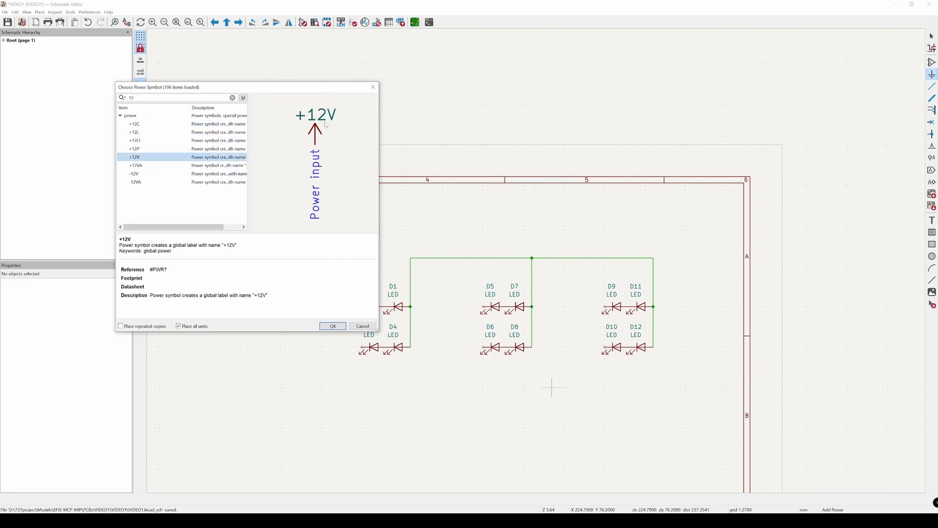
pyautogui.doubleClick(139, 159)
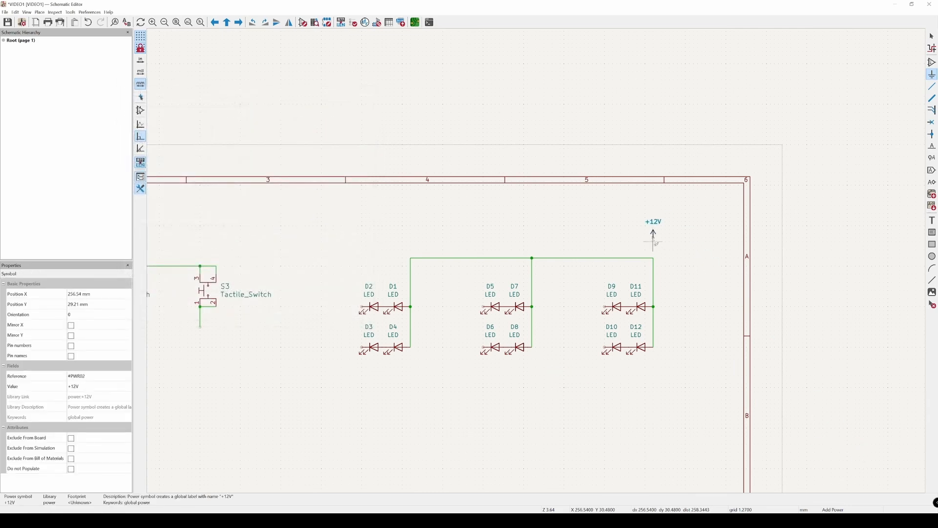
pyautogui.click(654, 239)
pyautogui.click(373, 87)
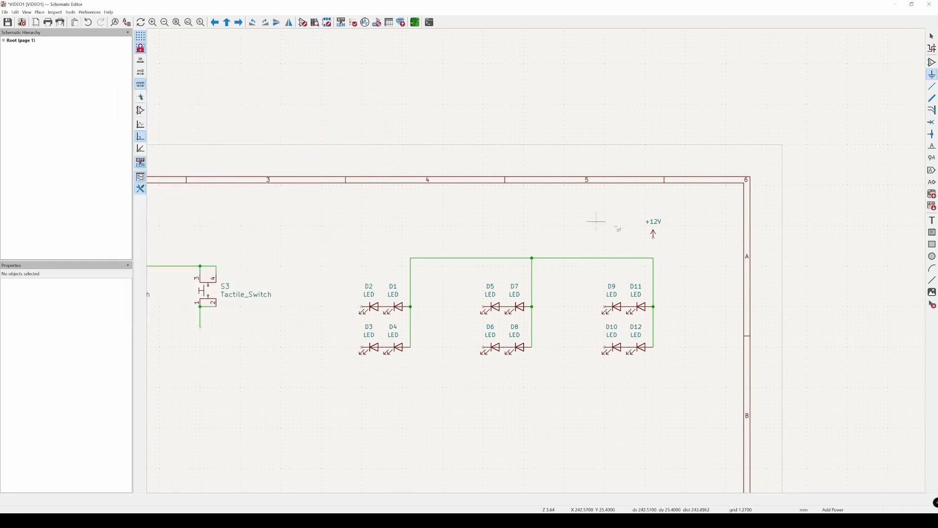
pyautogui.press('w')
pyautogui.click(654, 239)
pyautogui.click(653, 258)
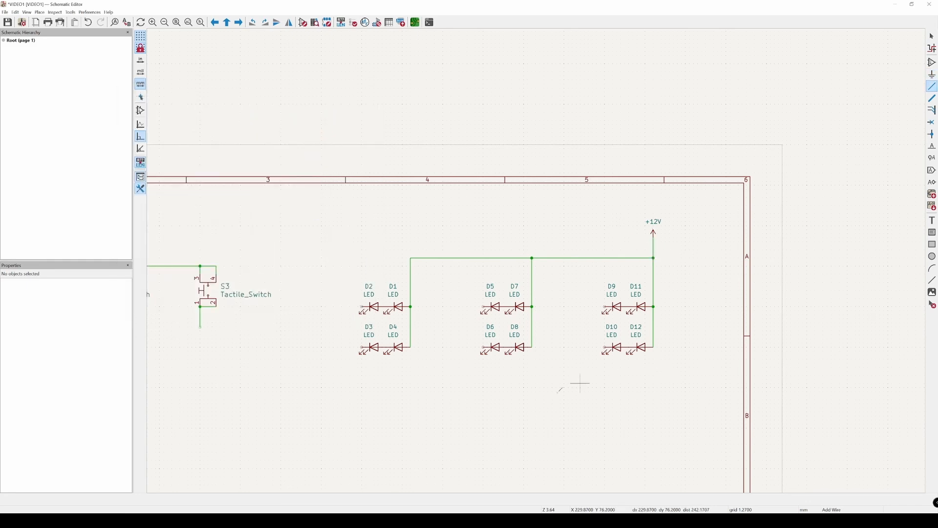
pyautogui.press('Escape')
pyautogui.click(412, 308)
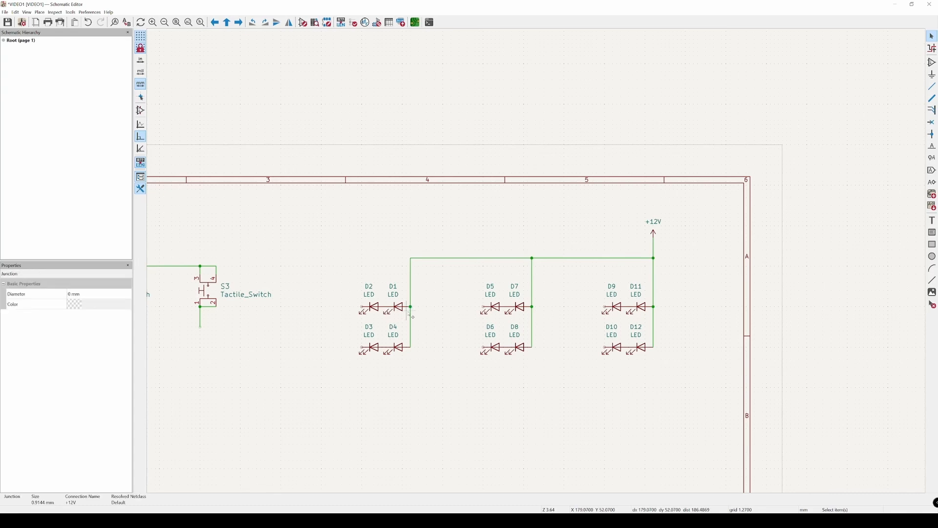
pyautogui.hotkey('ctrl', 'z')
pyautogui.moveTo(402, 370); pyautogui.dragTo(401, 349, button='middle')
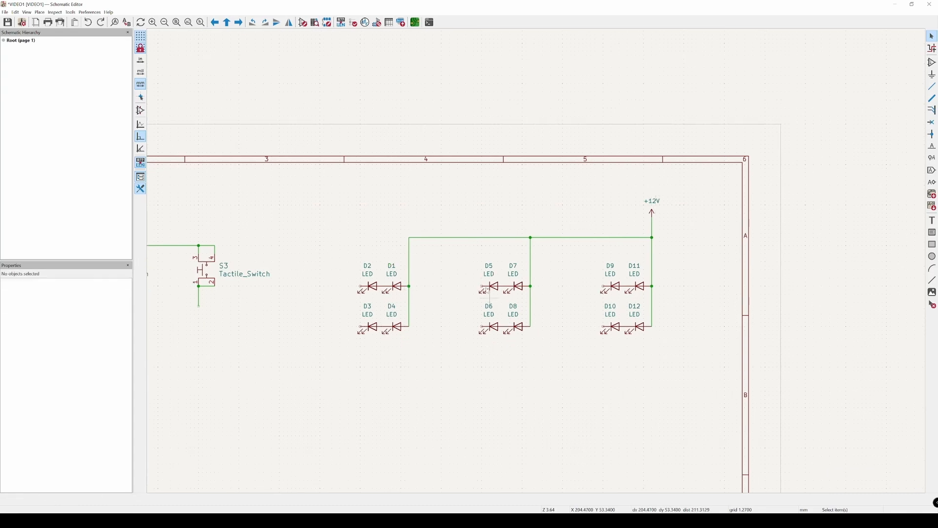
pyautogui.scroll(-2, 415, 337)
pyautogui.scroll(2, 408, 328)
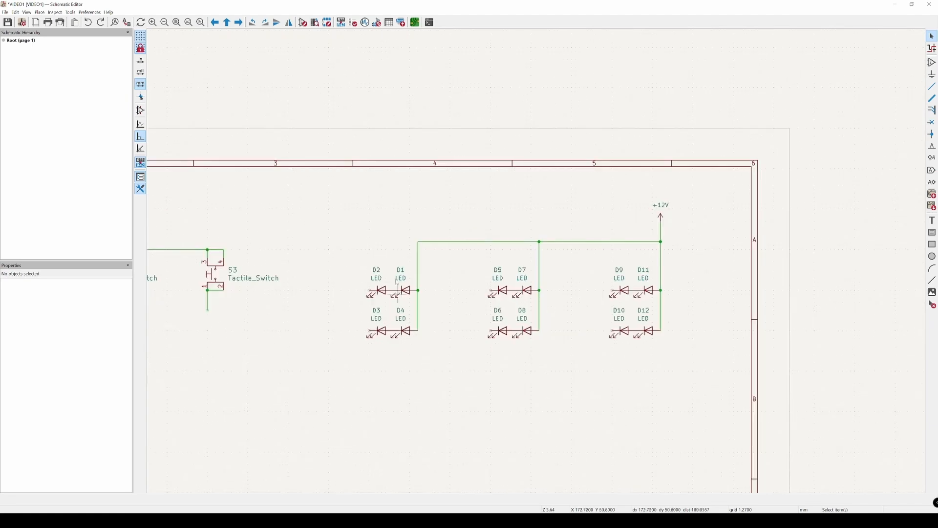
# Step: Draw short wires leftward from the left pins of D2, D3, D5, D6, D9 and D10, ending them free
pyautogui.press('w')
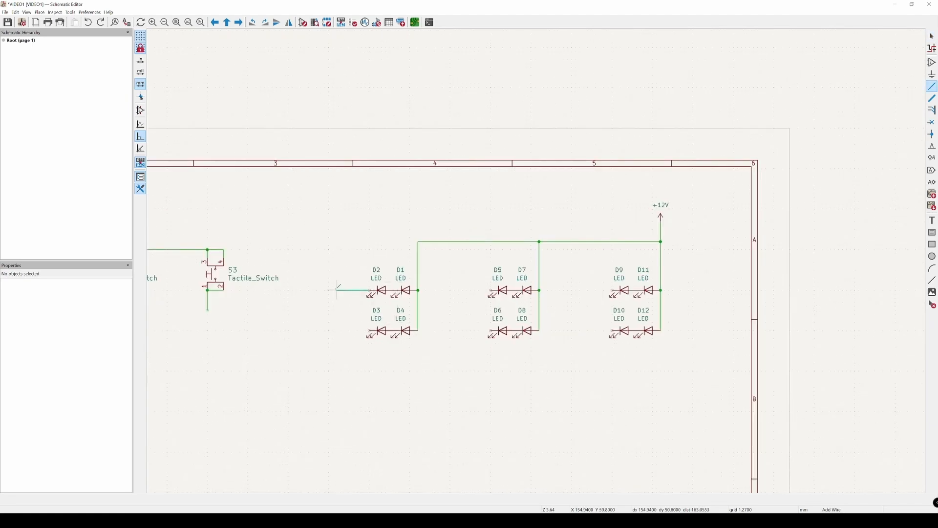
pyautogui.doubleClick(330, 291)
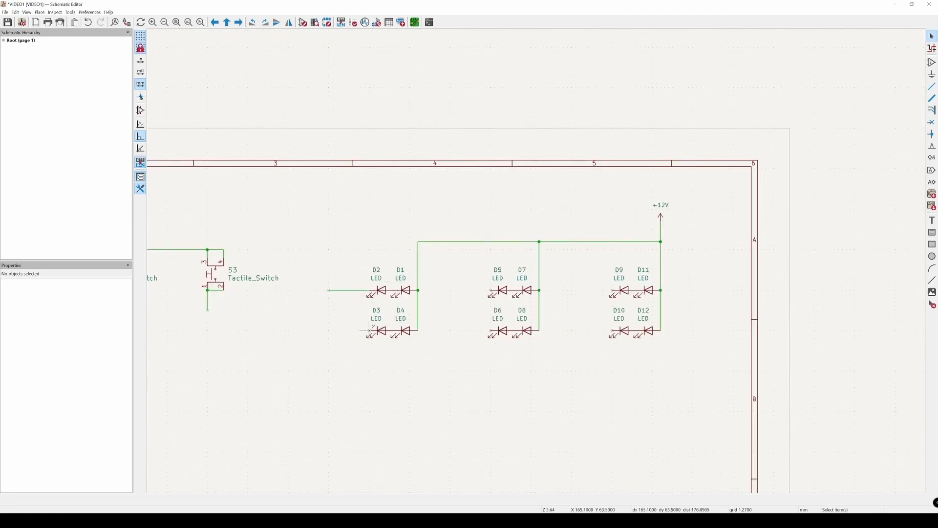
pyautogui.press('w')
pyautogui.doubleClick(330, 331)
pyautogui.press('w')
pyautogui.doubleClick(450, 291)
pyautogui.press('w')
pyautogui.doubleClick(450, 331)
pyautogui.press('w')
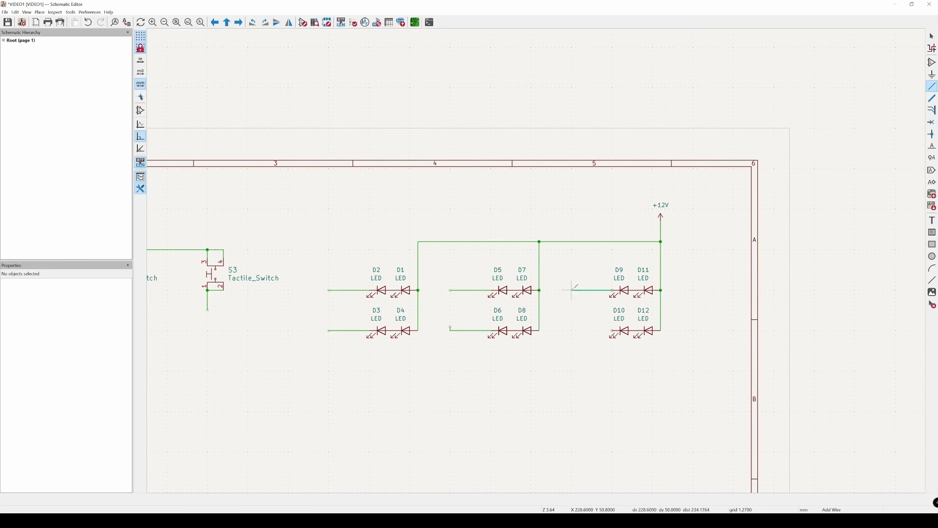
pyautogui.doubleClick(572, 290)
pyautogui.press('w')
pyautogui.doubleClick(572, 330)
# Step: Straighten the free end of D6's left wire by collapsing its short vertical segment onto the horizontal wire
pyautogui.scroll(5, 450, 325)
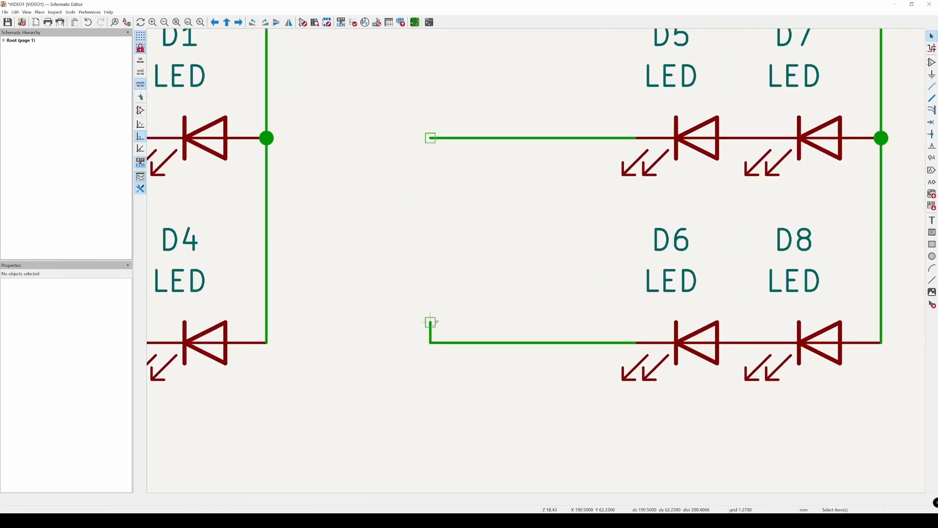
pyautogui.click(431, 322)
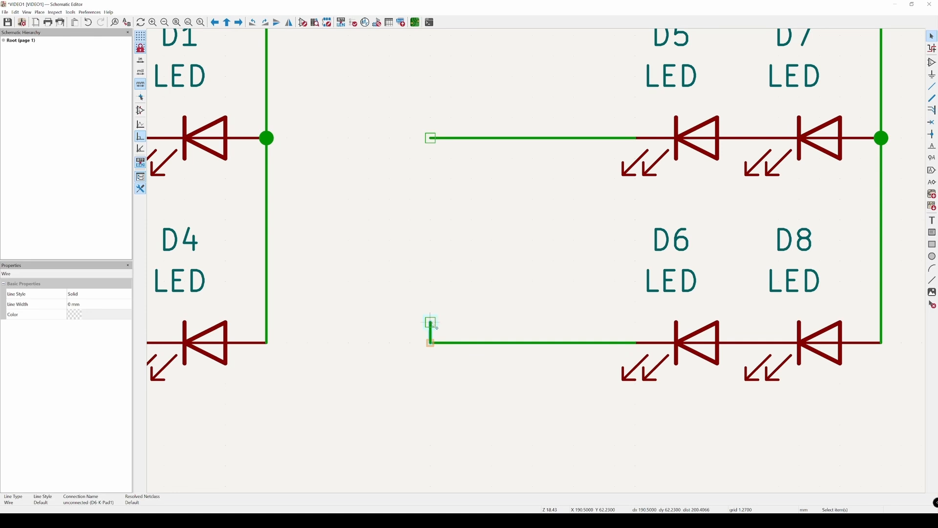
pyautogui.moveTo(431, 323); pyautogui.dragTo(431, 342)
pyautogui.scroll(-10, 432, 338)
pyautogui.scroll(3, 478, 352)
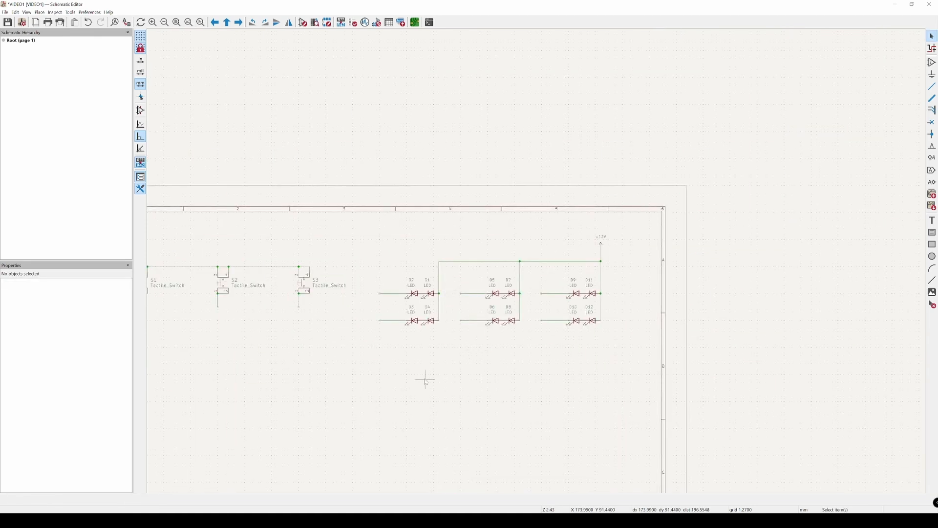
# Step: Clear the symbol chooser's filter and compare CD74HC4067M96 with DM13A in the Basic_Components_Custom library
pyautogui.moveTo(439, 369); pyautogui.dragTo(465, 361, button='middle')
pyautogui.scroll(1, 464, 361)
pyautogui.scroll(-1, 395, 323)
pyautogui.moveTo(396, 323); pyautogui.dragTo(551, 334, button='middle')
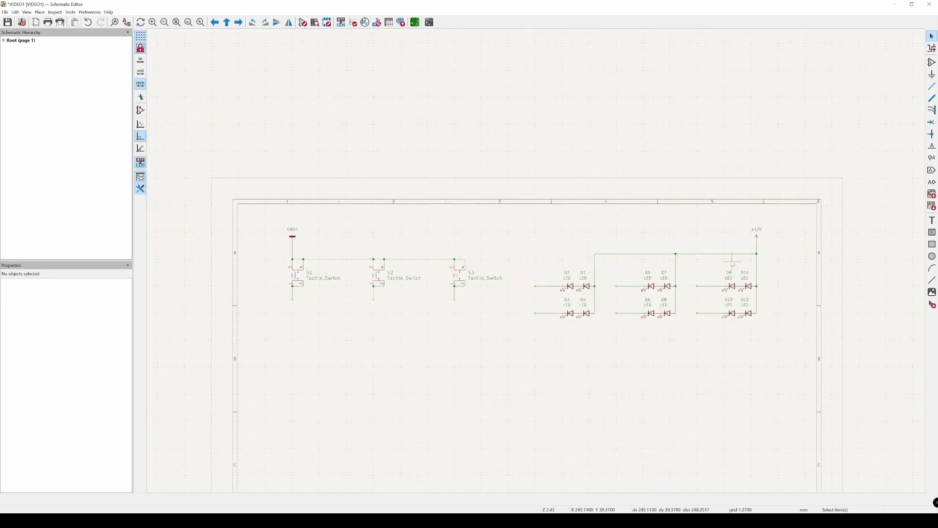
pyautogui.moveTo(427, 360); pyautogui.dragTo(415, 266, button='middle')
pyautogui.moveTo(465, 330); pyautogui.dragTo(440, 291, button='middle')
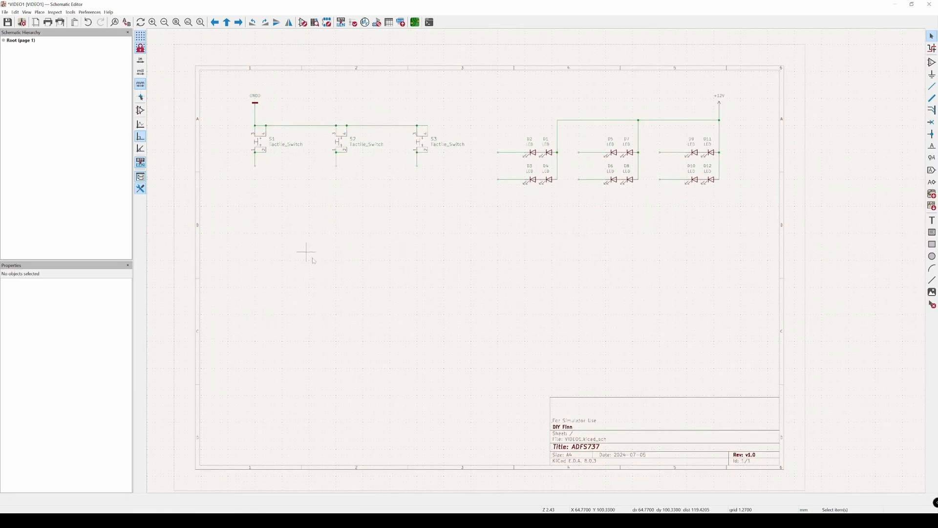
pyautogui.press('a')
pyautogui.click(363, 264)
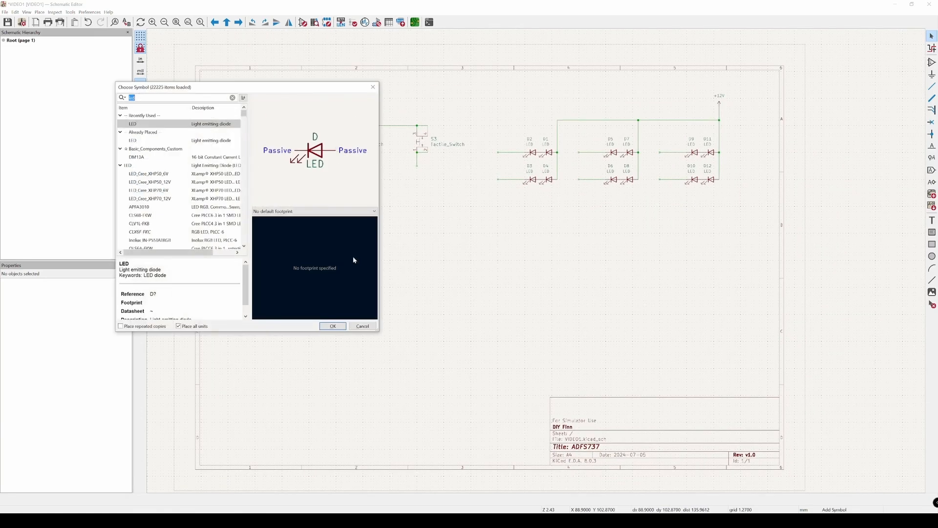
pyautogui.press('BackSpace')
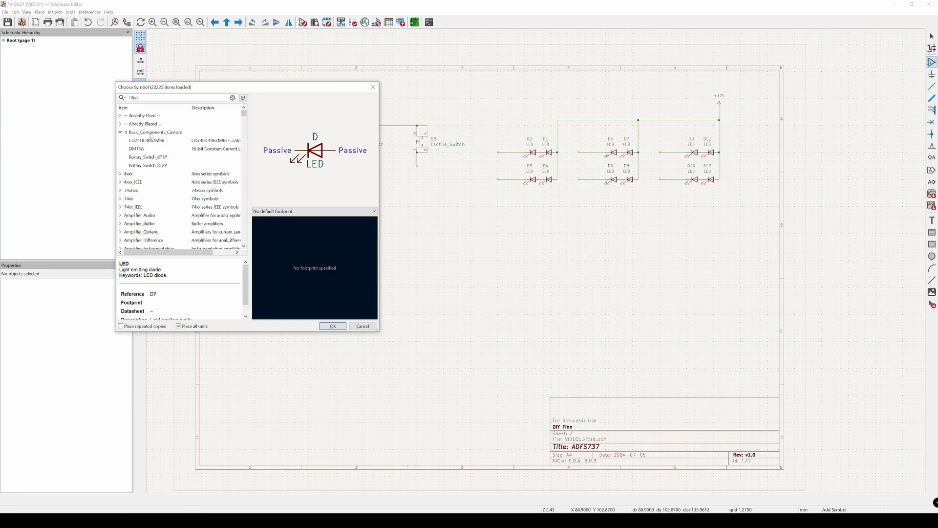
pyautogui.click(165, 132)
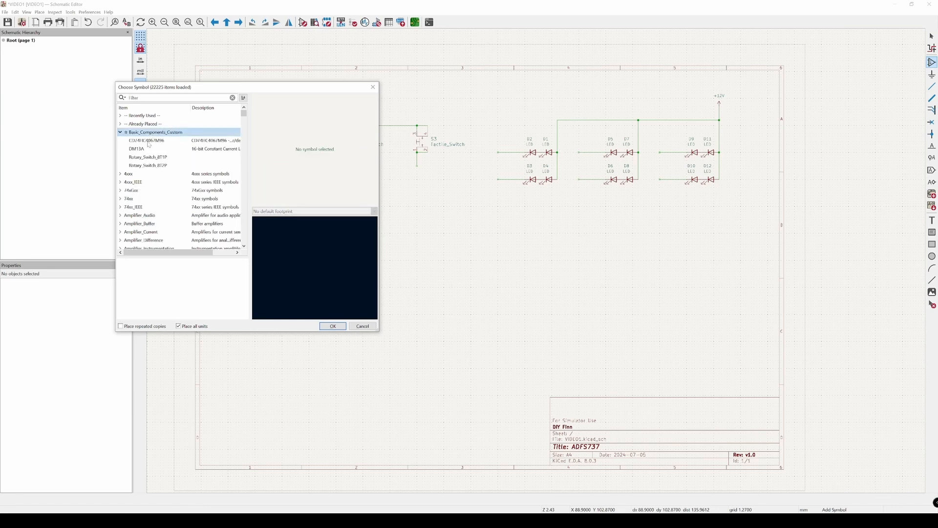
pyautogui.click(147, 141)
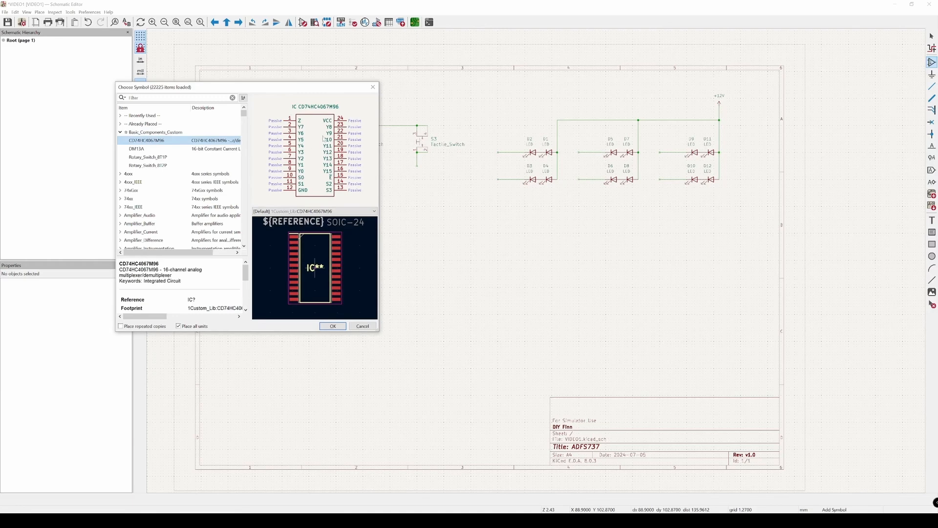
pyautogui.click(142, 149)
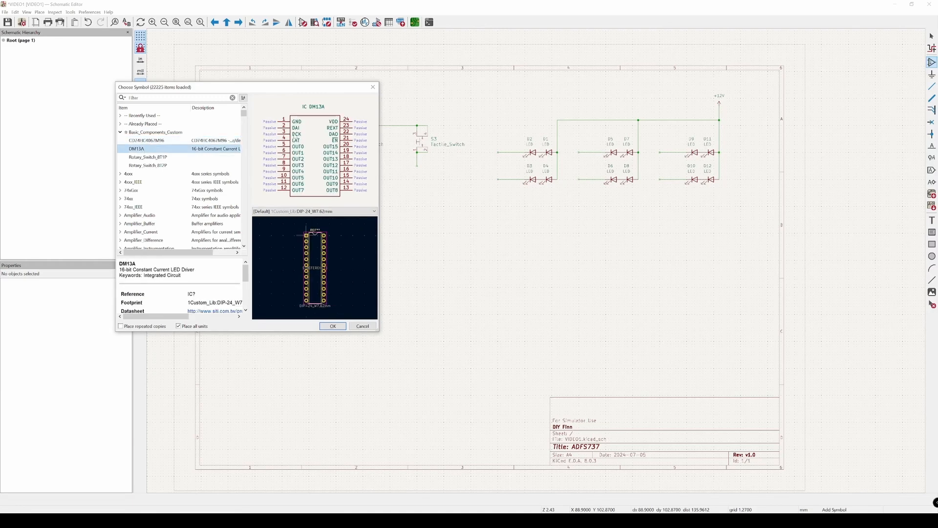
pyautogui.click(146, 141)
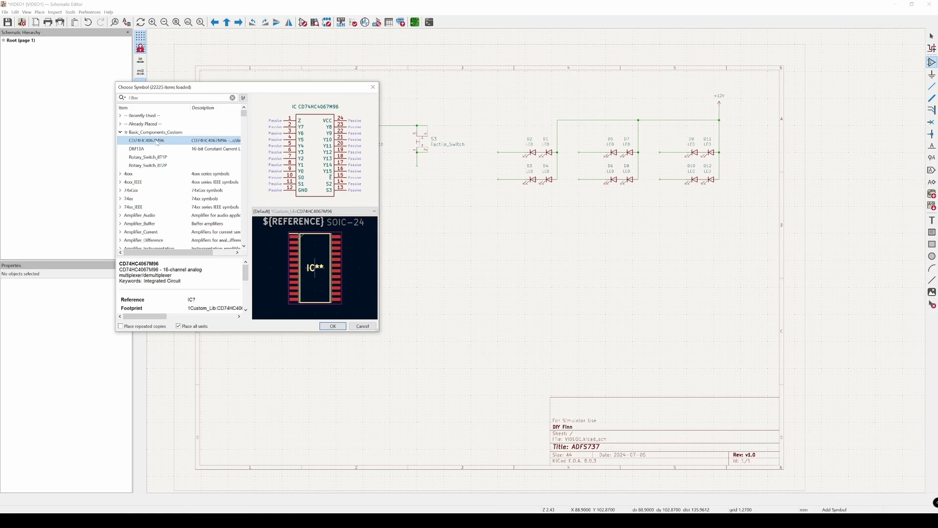
# Step: Place the CD74HC4067M96 symbol in the empty area below the switches, at about X 77.47, Y 113.03 mm
pyautogui.doubleClick(147, 140)
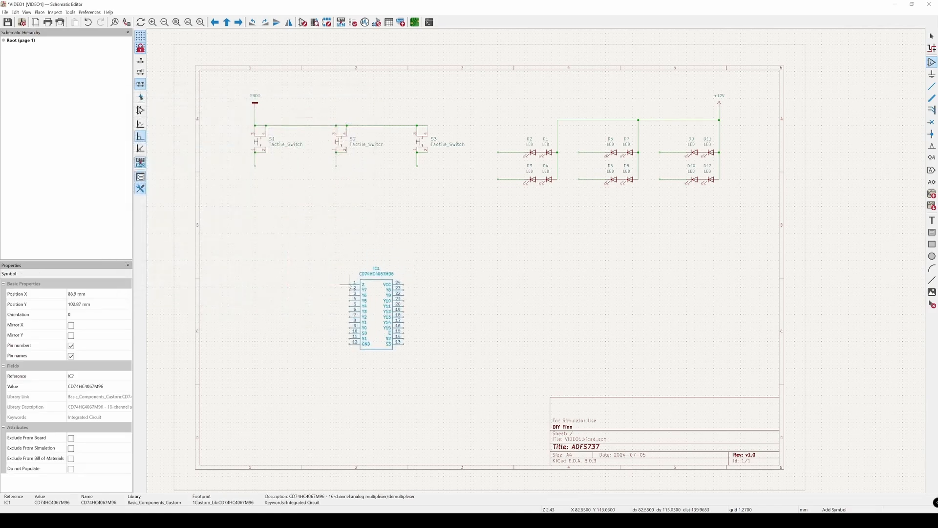
pyautogui.click(344, 288)
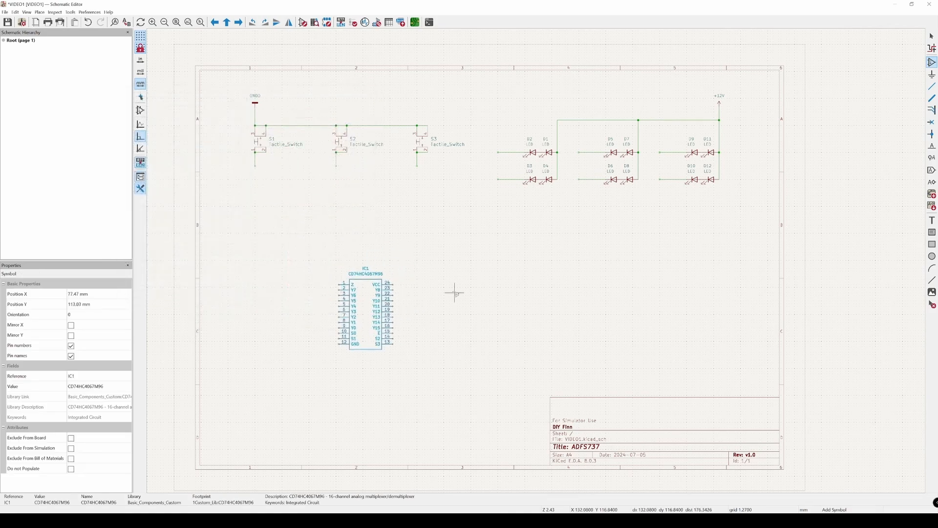
pyautogui.press('Escape')
# Step: Examine the Z, VCC, GND and enable pins of the CD74HC4067M96 symbol
pyautogui.scroll(2, 422, 312)
pyautogui.moveTo(421, 314); pyautogui.dragTo(464, 303, button='middle')
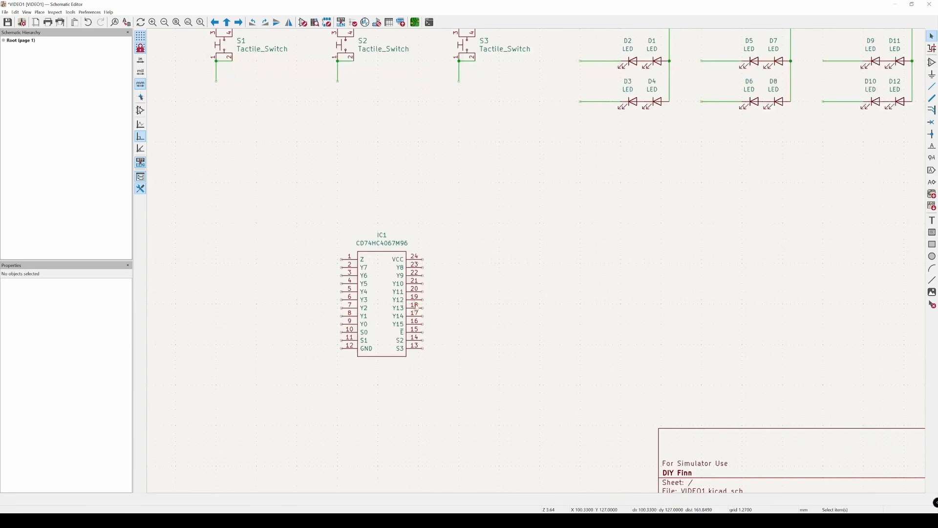
pyautogui.moveTo(386, 289); pyautogui.dragTo(409, 281, button='middle')
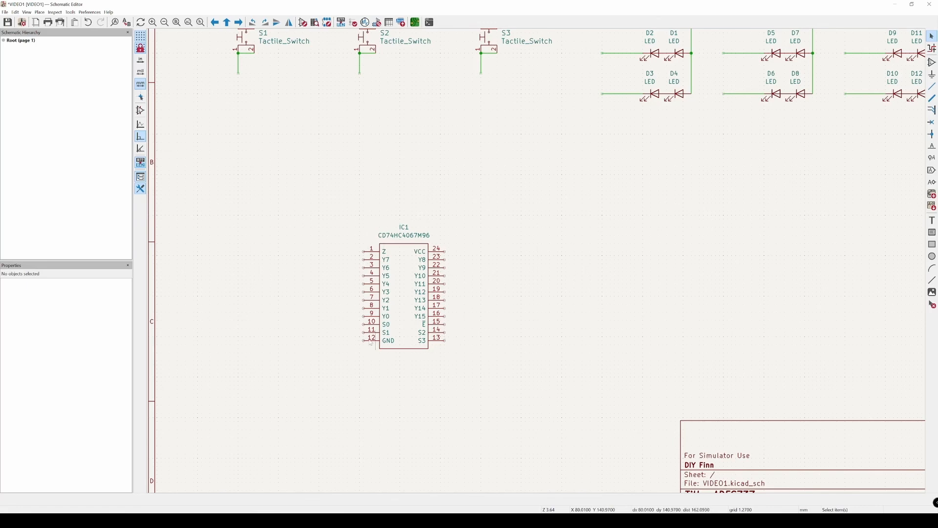
pyautogui.scroll(4, 371, 343)
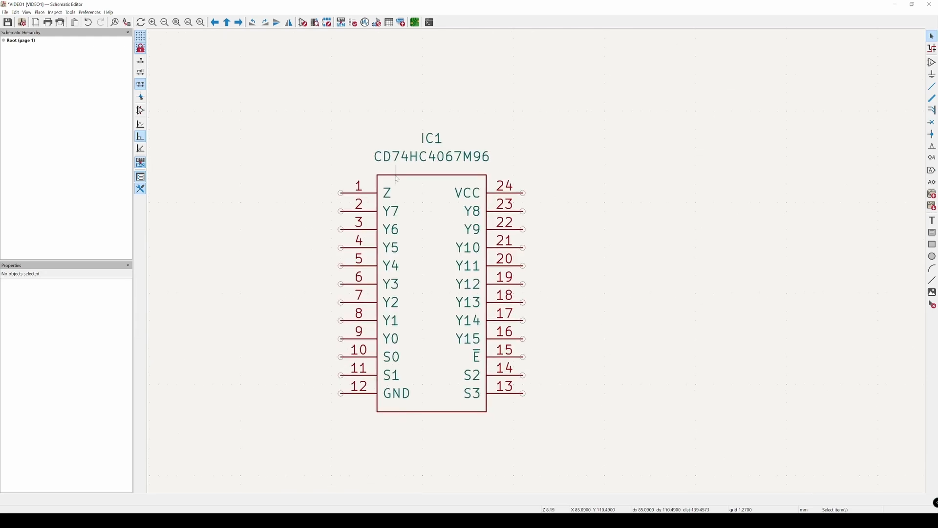
pyautogui.click(390, 195)
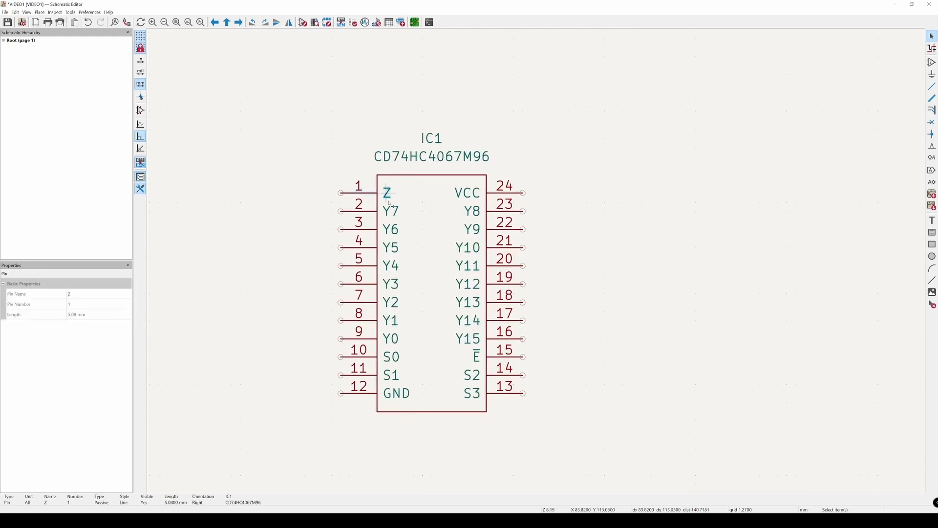
pyautogui.click(473, 197)
pyautogui.click(405, 397)
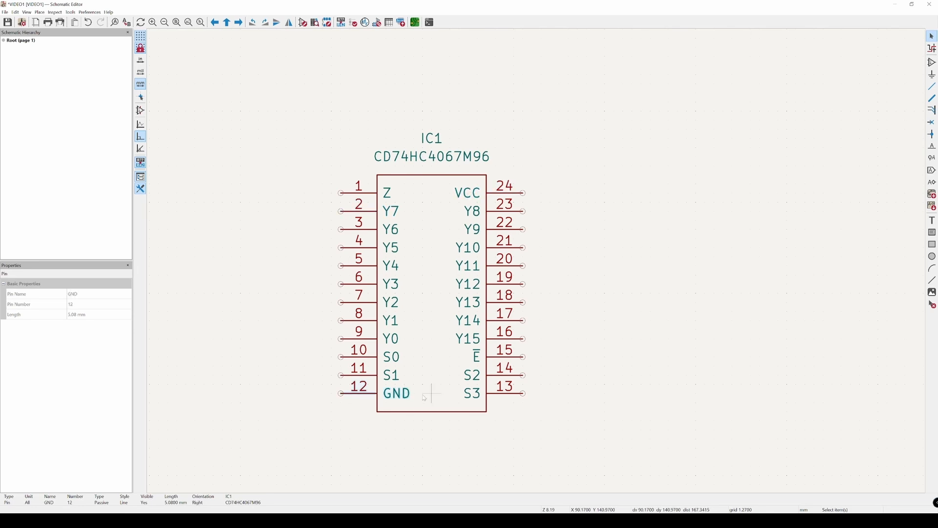
pyautogui.click(481, 351)
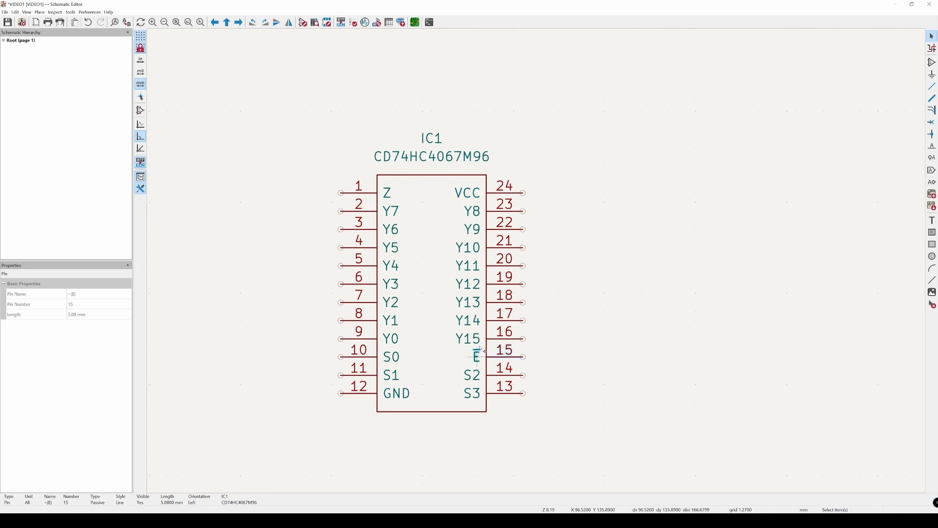
pyautogui.click(472, 186)
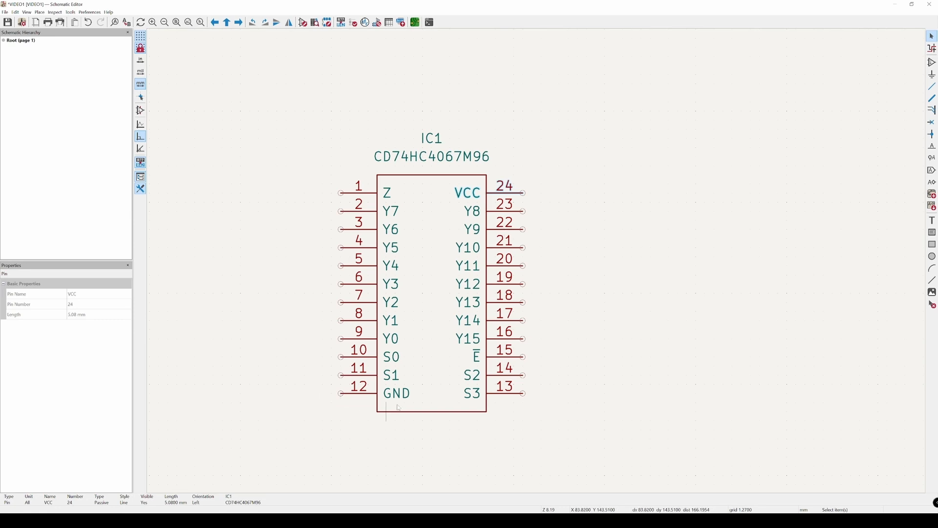
pyautogui.moveTo(425, 392); pyautogui.dragTo(464, 372, button='middle')
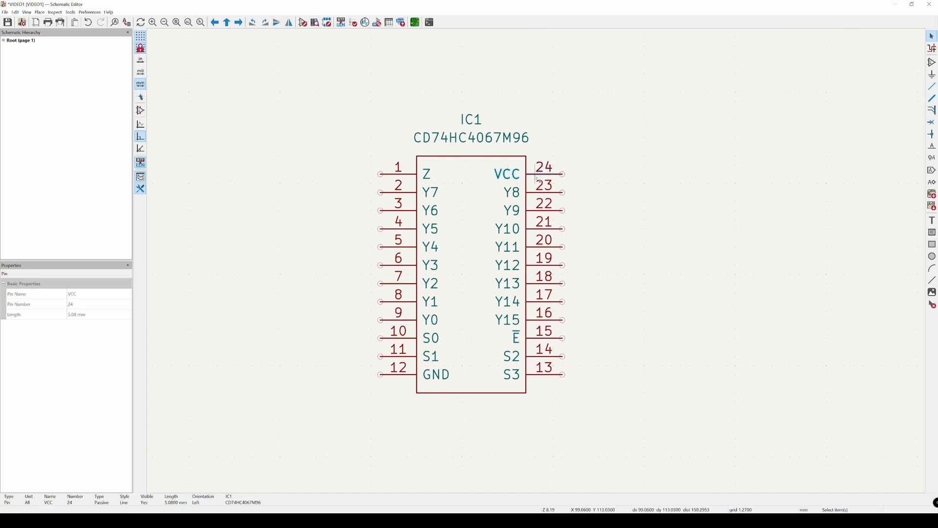
pyautogui.press('Escape')
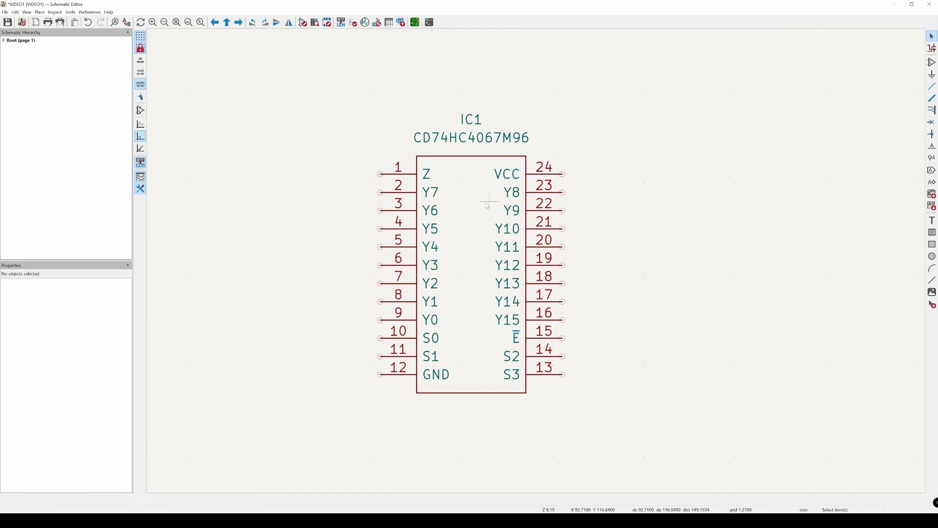
# Step: Draw a horizontal wire about 15 mm long leftward from pin 1 (Z) of IC1
pyautogui.click(540, 177)
pyautogui.click(300, 178)
pyautogui.press('w')
pyautogui.doubleClick(272, 174)
pyautogui.press('Escape')
# Step: Duplicate the pin 1 wire onto each of IC1's remaining left-side pins, 2 through 12
pyautogui.click(302, 175)
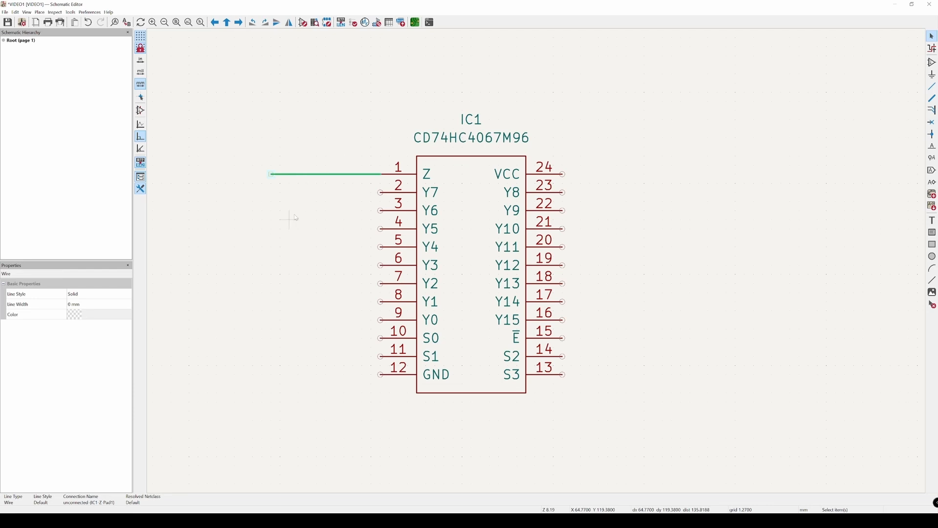
pyautogui.hotkey('ctrl', 'd')
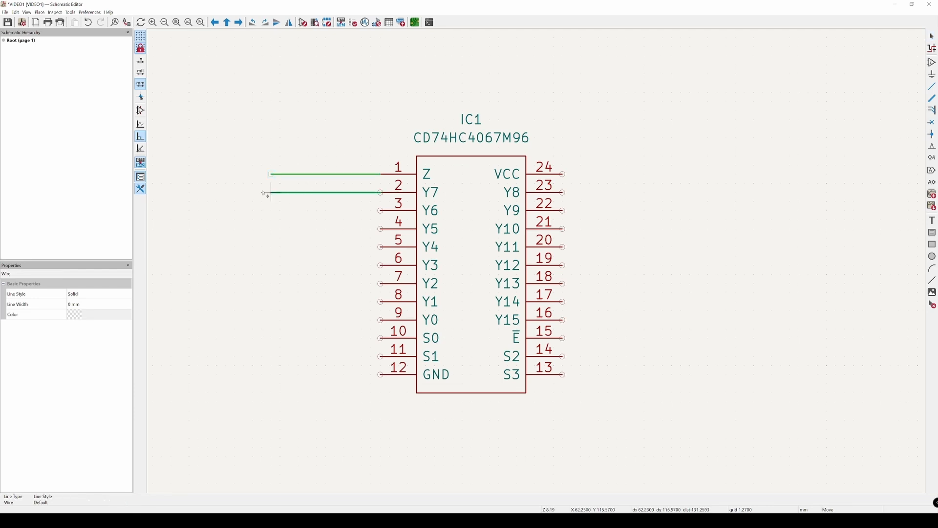
pyautogui.click(271, 192)
pyautogui.hotkey('ctrl', 'd')
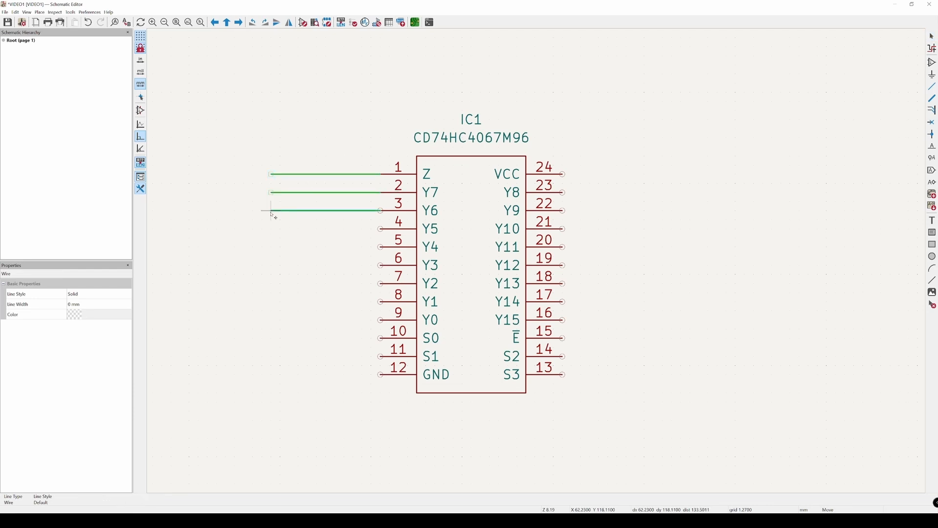
pyautogui.click(271, 210)
pyautogui.hotkey('ctrl', 'd')
pyautogui.click(272, 229)
pyautogui.hotkey('ctrl', 'd')
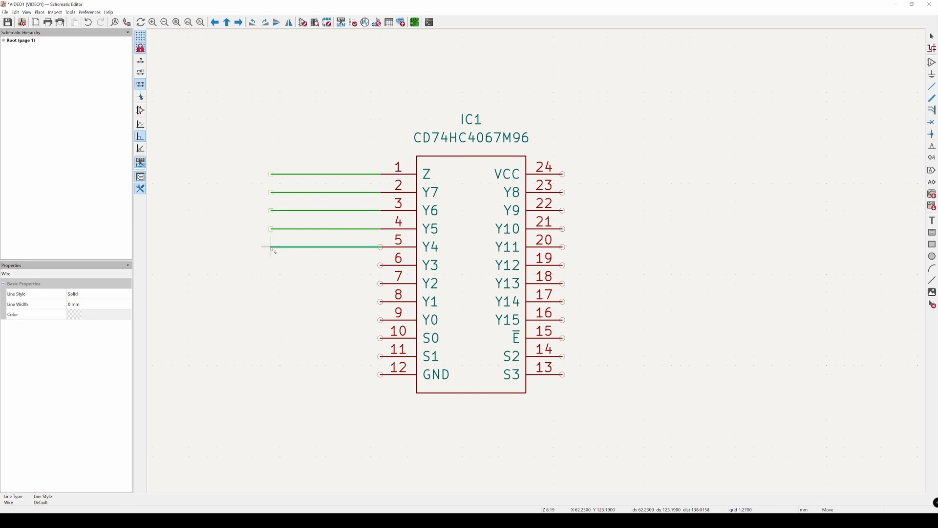
pyautogui.click(271, 247)
pyautogui.hotkey('ctrl', 'd')
pyautogui.click(272, 265)
pyautogui.hotkey('ctrl', 'd')
pyautogui.click(227, 218)
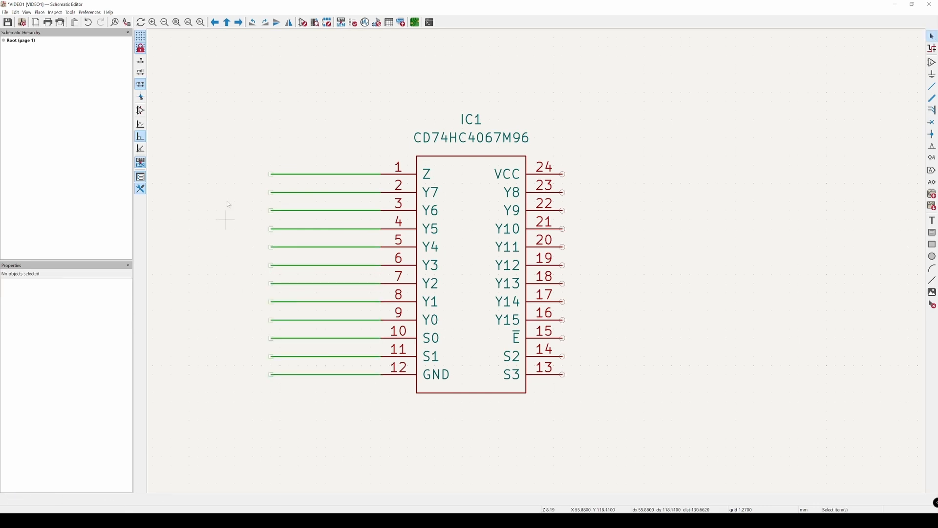
# Step: Duplicate all twelve left-side wires together and attach the copies to IC1's right-side pins 13 to 24
pyautogui.moveTo(239, 107); pyautogui.dragTo(382, 393)
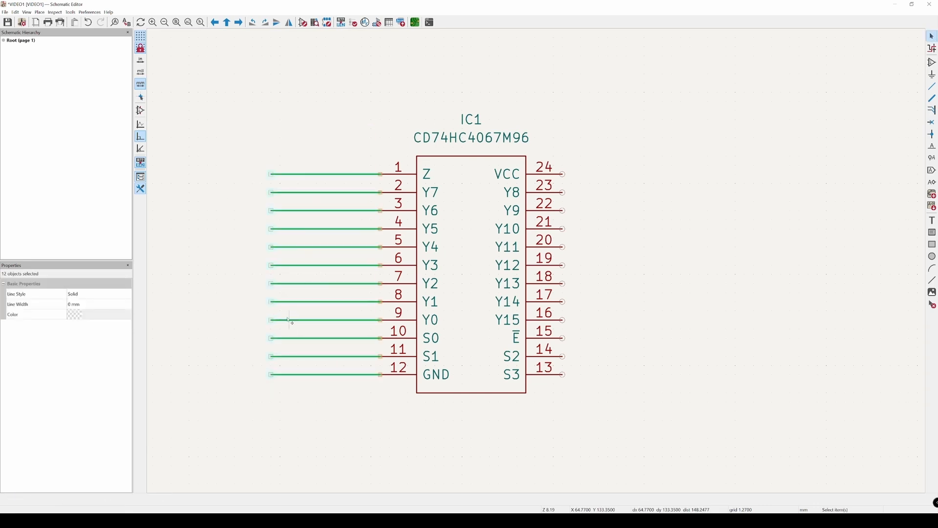
pyautogui.hotkey('ctrl', 'd')
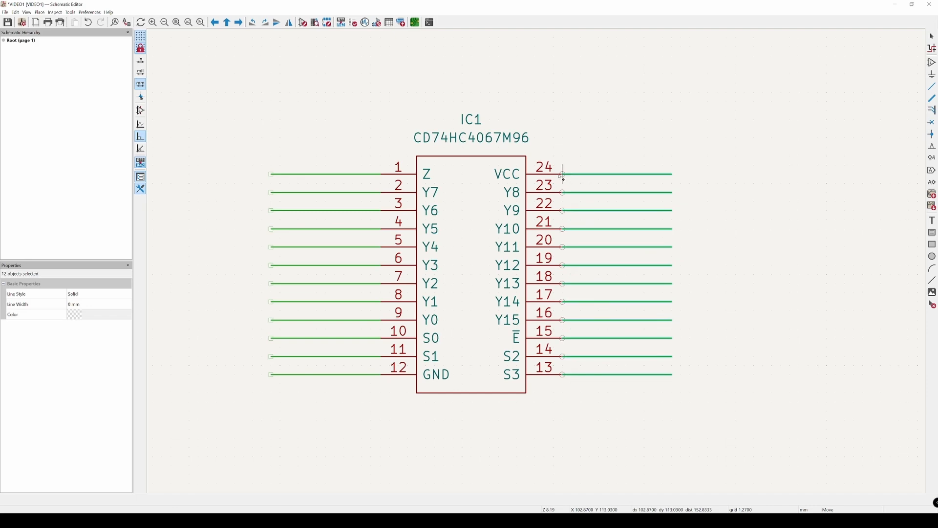
pyautogui.click(561, 176)
pyautogui.click(643, 329)
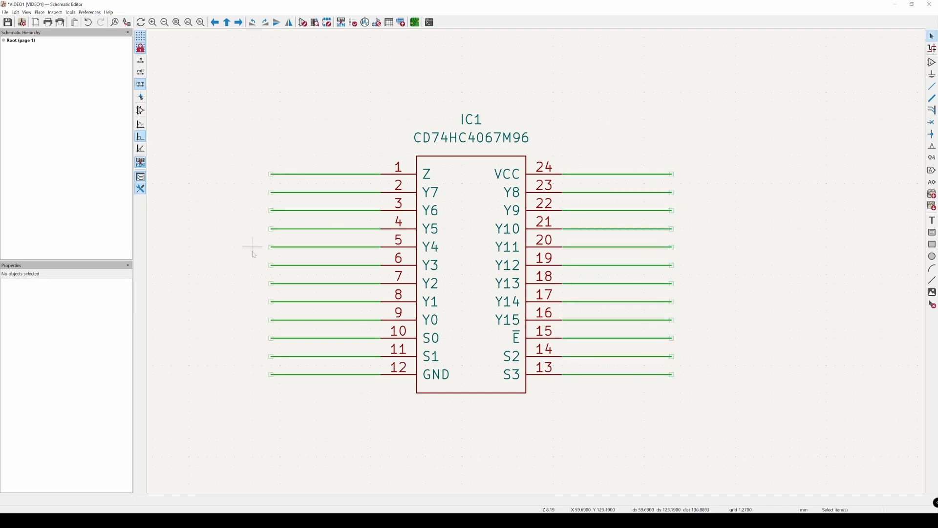
pyautogui.scroll(-2, 348, 250)
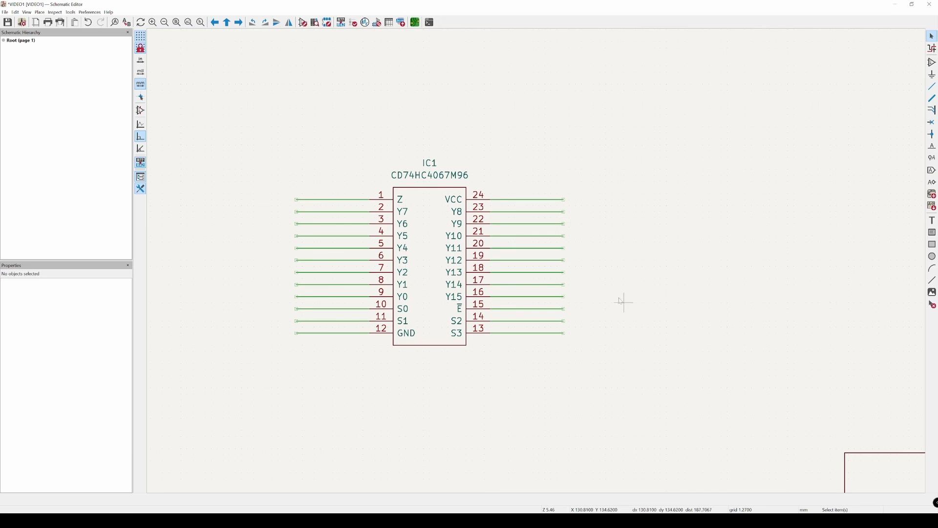
pyautogui.moveTo(434, 71); pyautogui.dragTo(426, 160, button='middle')
pyautogui.moveTo(332, 223); pyautogui.dragTo(349, 167, button='middle')
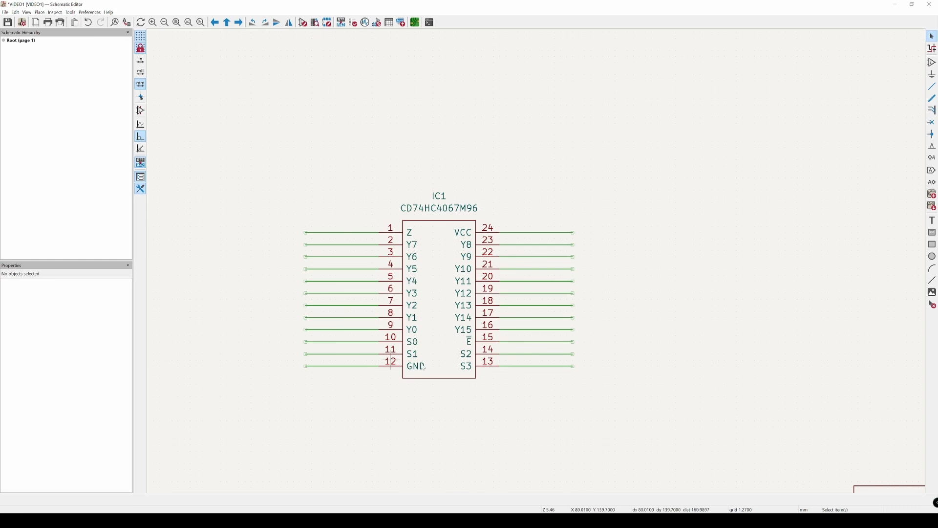
pyautogui.moveTo(430, 370); pyautogui.dragTo(463, 356, button='middle')
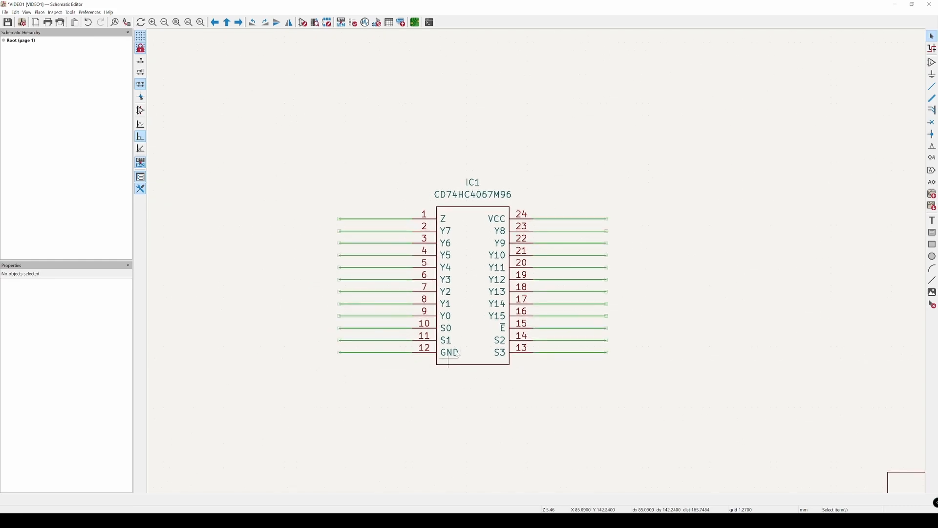
pyautogui.scroll(-4, 492, 322)
pyautogui.scroll(2, 415, 215)
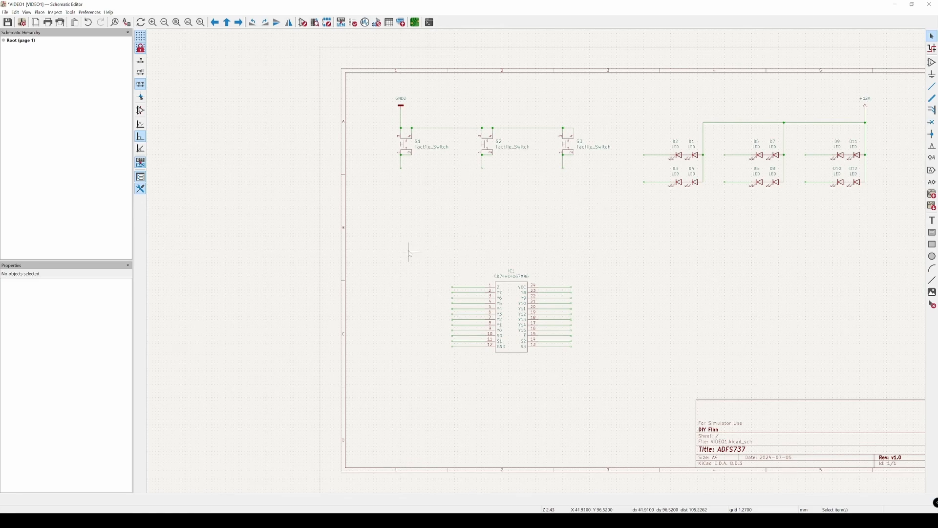
pyautogui.press('a')
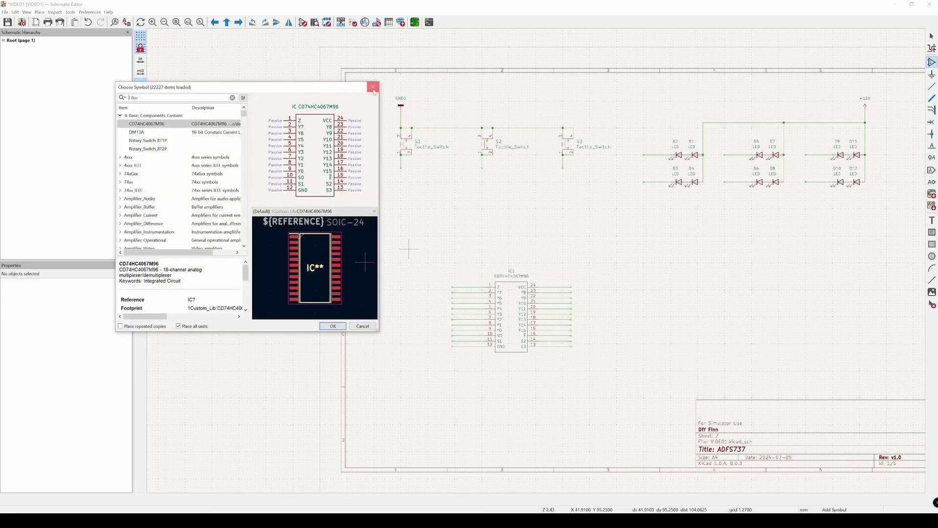
pyautogui.press('Escape')
# Step: Duplicate the GNDD power symbol above switch S1, rotate it and attach it to the wire of IC1's pin 12 (GND)
pyautogui.moveTo(379, 82); pyautogui.dragTo(418, 112)
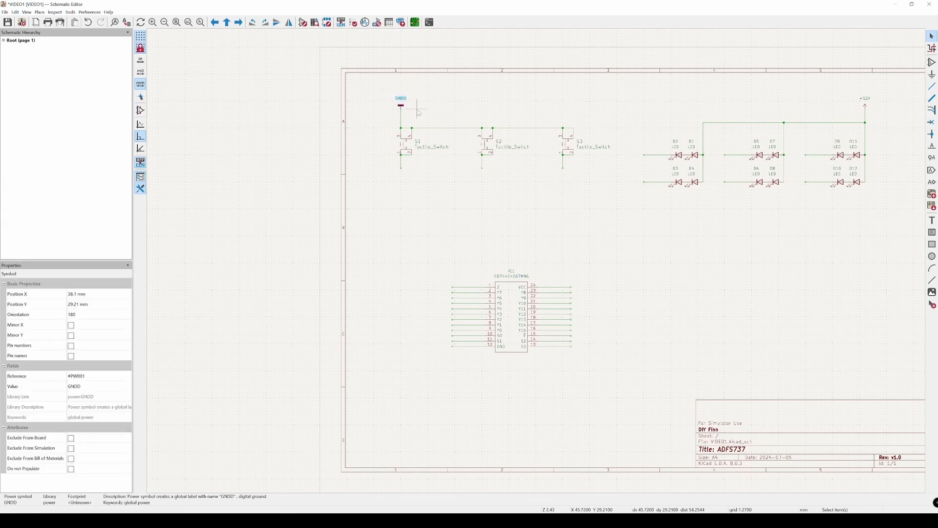
pyautogui.hotkey('ctrl', 'd')
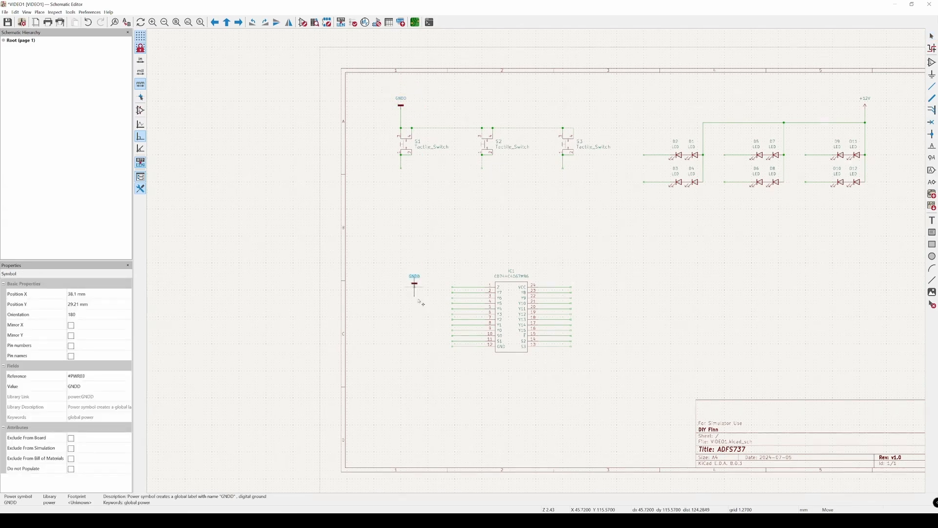
pyautogui.scroll(5, 414, 276)
pyautogui.press('r')
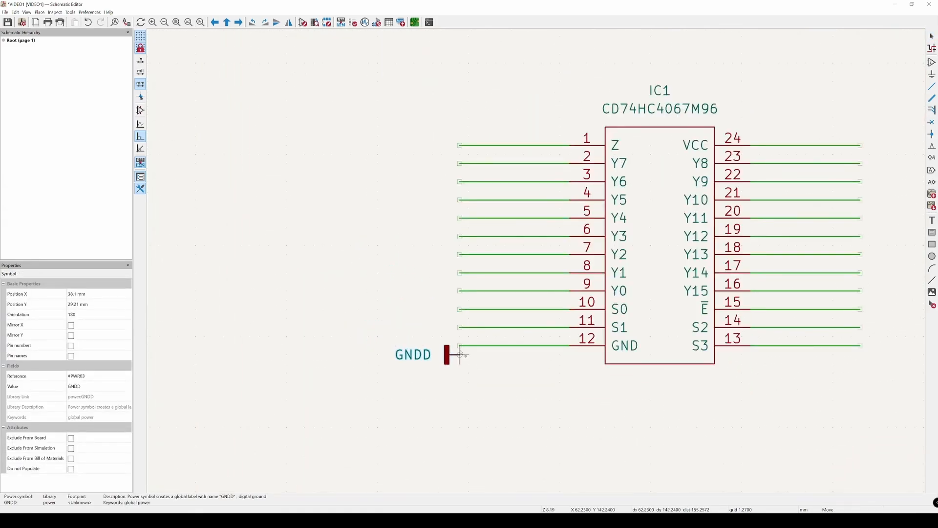
pyautogui.click(459, 361)
# Step: Paste another GNDD symbol, rotate it to face the wire and attach it to IC1's enable pin 15 wire
pyautogui.moveTo(585, 381); pyautogui.dragTo(427, 383, button='middle')
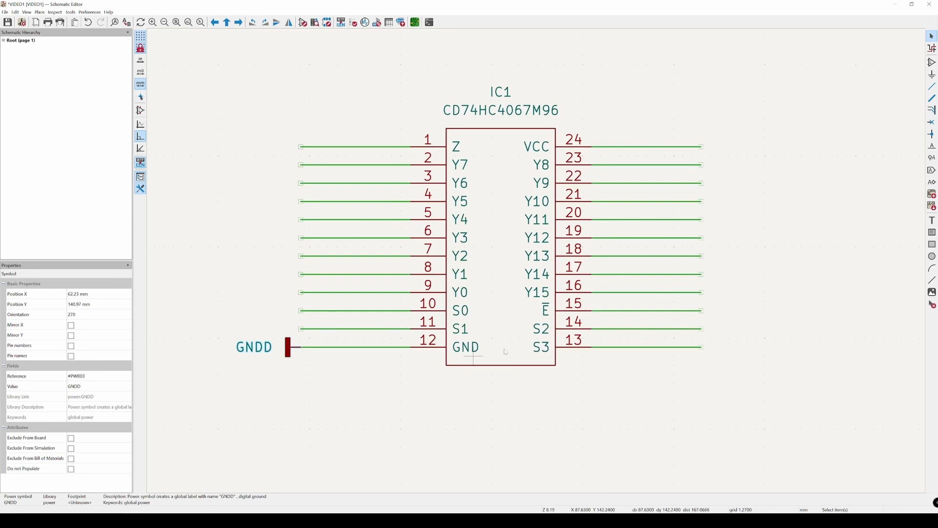
pyautogui.hotkey('ctrl', 'v')
pyautogui.press('r')
pyautogui.press('r')
pyautogui.press('r')
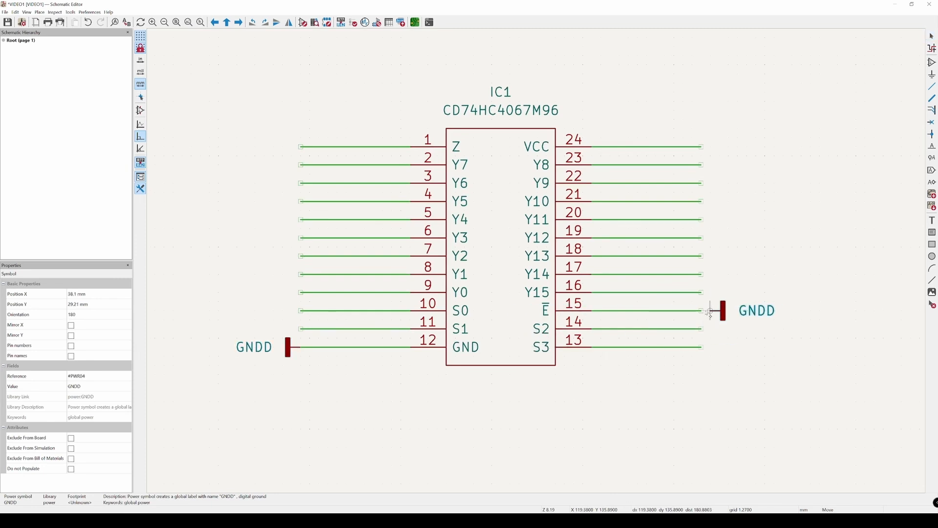
pyautogui.click(724, 312)
pyautogui.click(739, 370)
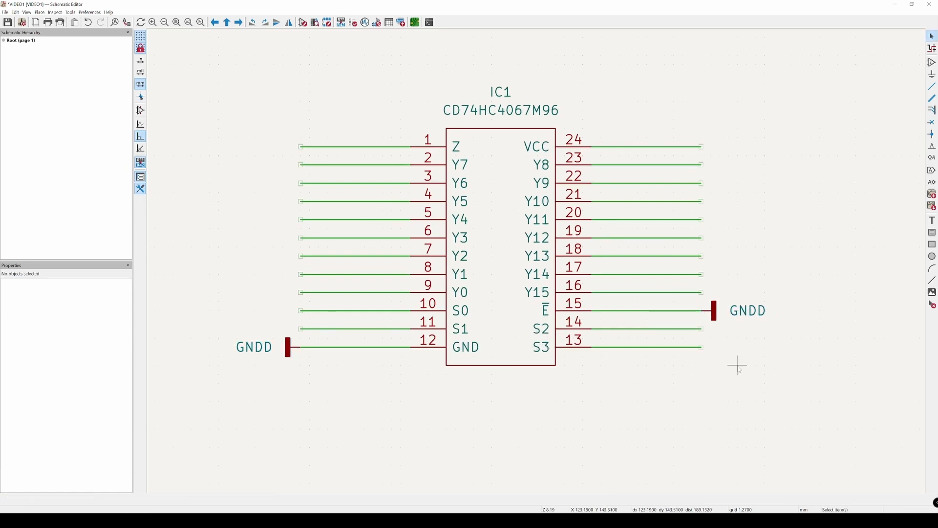
# Step: Add a VCC power symbol, rotated to point outward, at the wire end of IC1's pin 24 (VCC)
pyautogui.scroll(-2, 624, 287)
pyautogui.moveTo(624, 286); pyautogui.dragTo(534, 306, button='middle')
pyautogui.scroll(1, 534, 306)
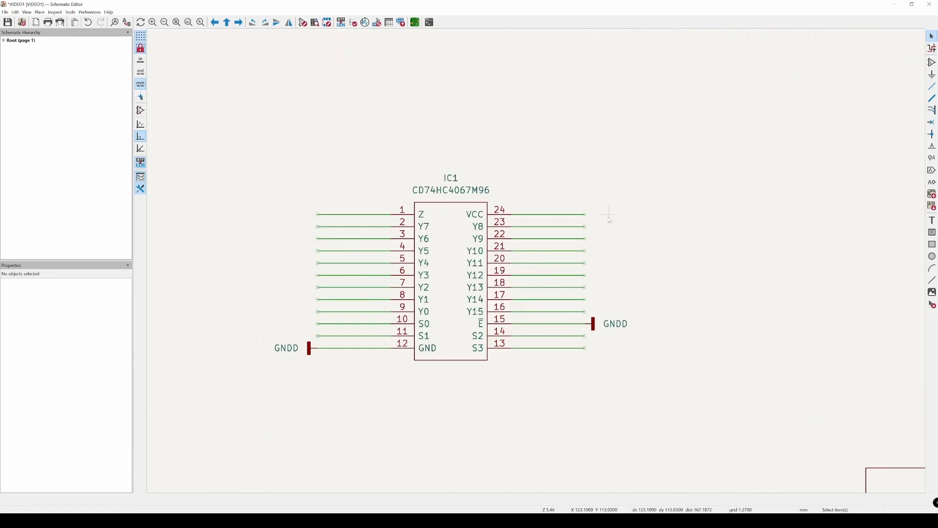
pyautogui.write('p')
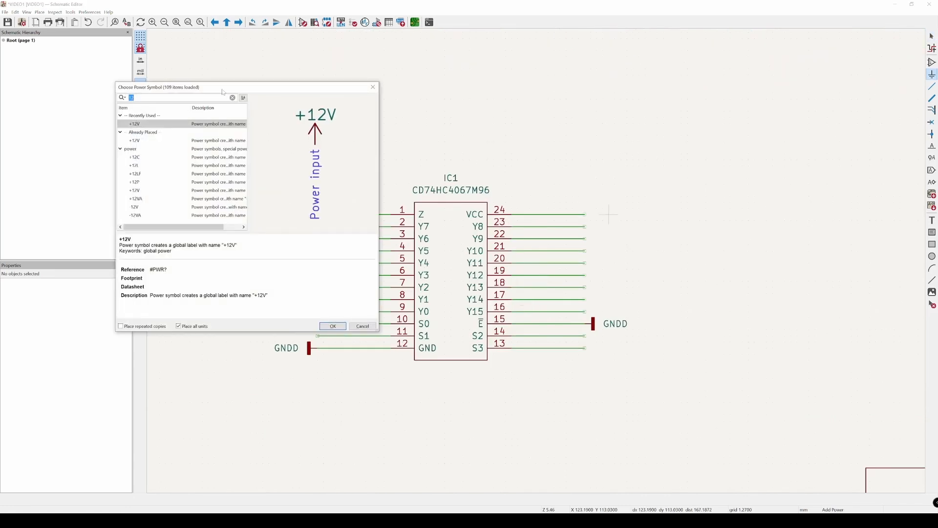
pyautogui.write('vcc')
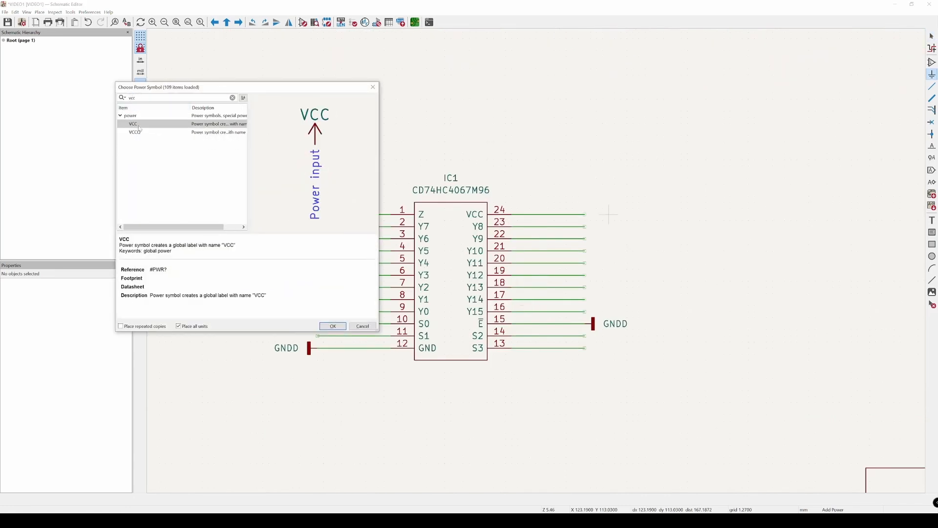
pyautogui.doubleClick(133, 123)
pyautogui.press('r')
pyautogui.press('r')
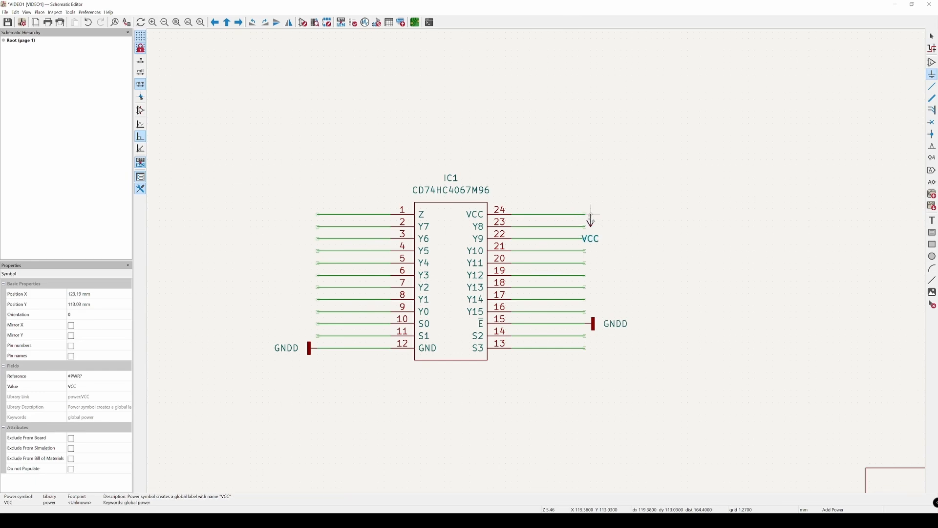
pyautogui.press('r')
pyautogui.click(589, 214)
pyautogui.press('Escape')
# Step: Extend the free wires below switches S1, S2 and S3 further downward
pyautogui.scroll(-2, 303, 266)
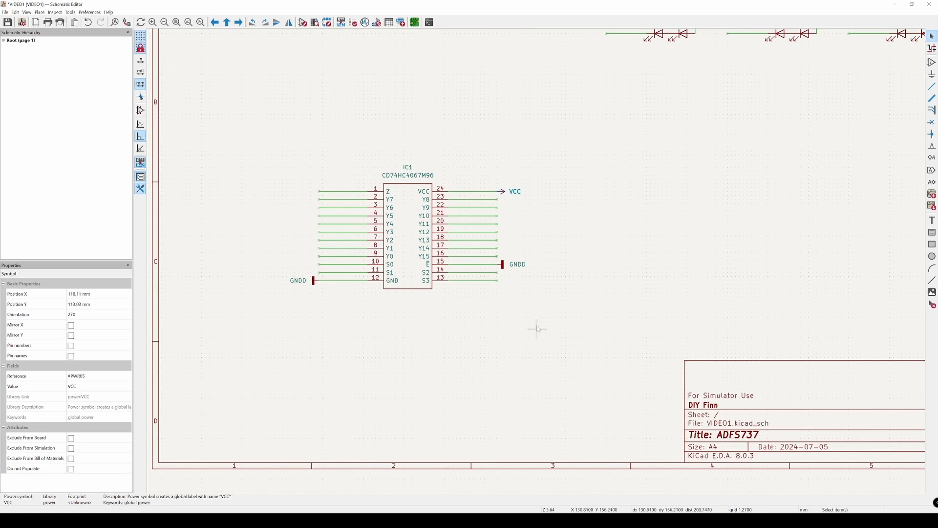
pyautogui.moveTo(484, 196); pyautogui.dragTo(475, 348, button='middle')
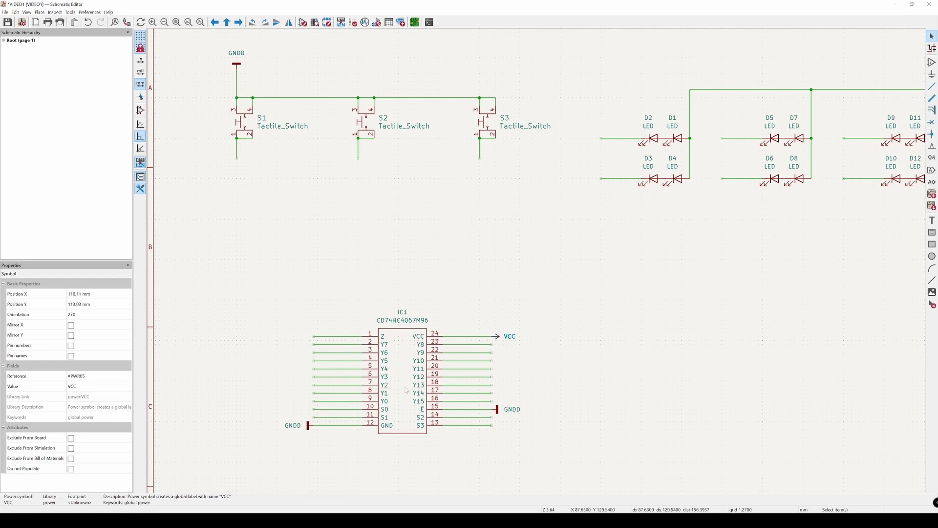
pyautogui.click(375, 307)
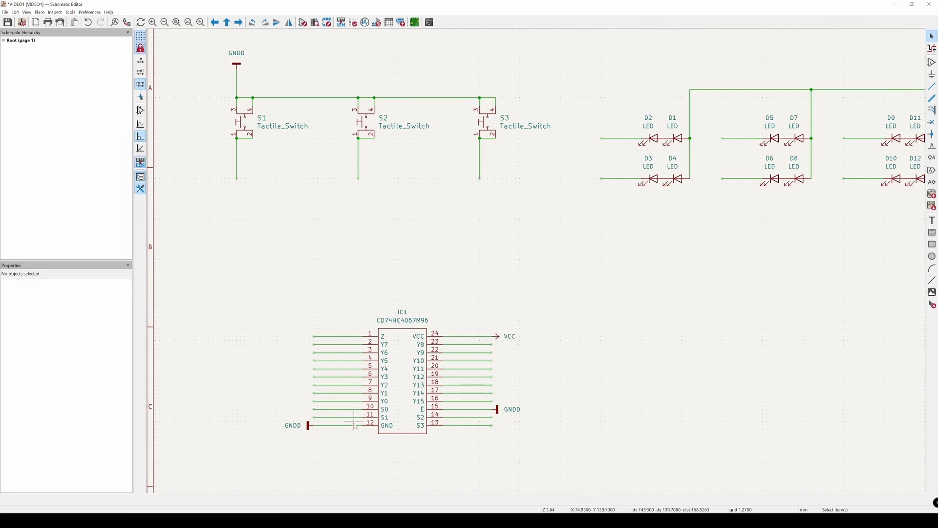
# Step: Examine IC1's common pin Z and its channel pins, including Y7, Y3 and Y0
pyautogui.scroll(2, 384, 388)
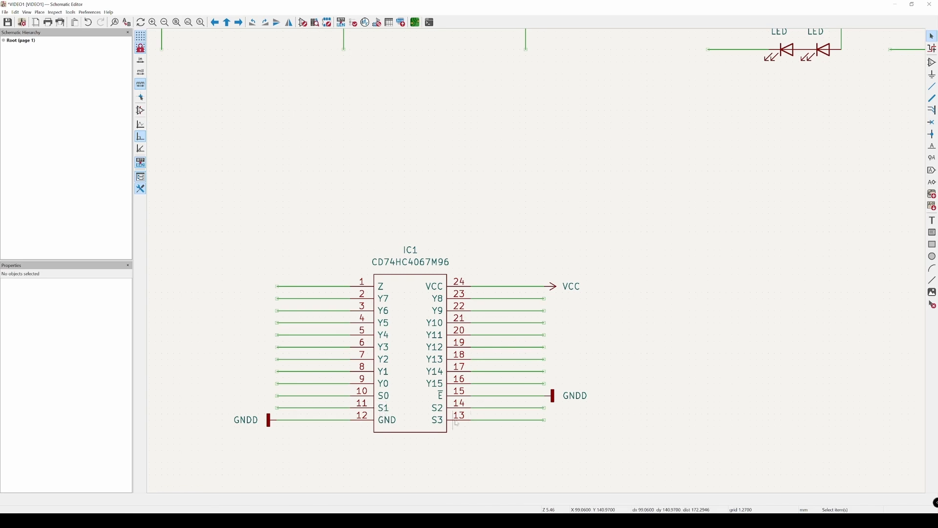
pyautogui.click(384, 287)
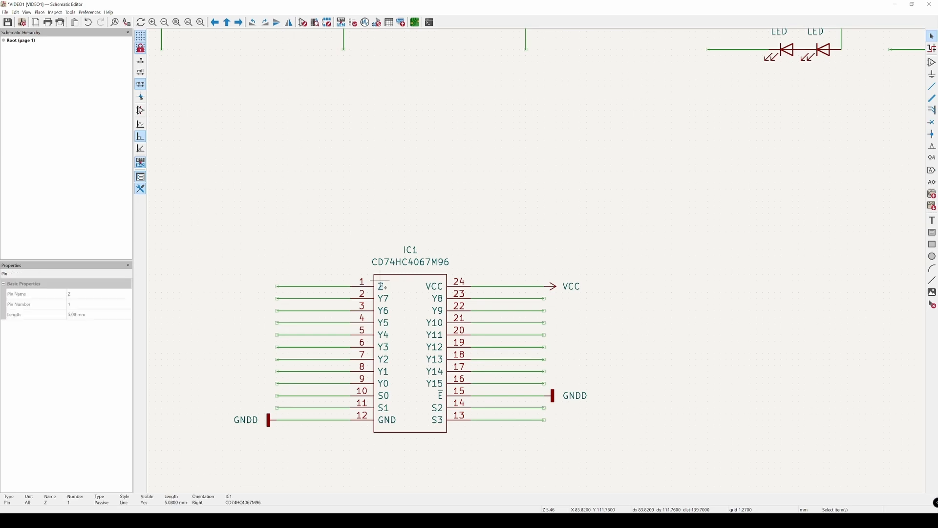
pyautogui.click(490, 226)
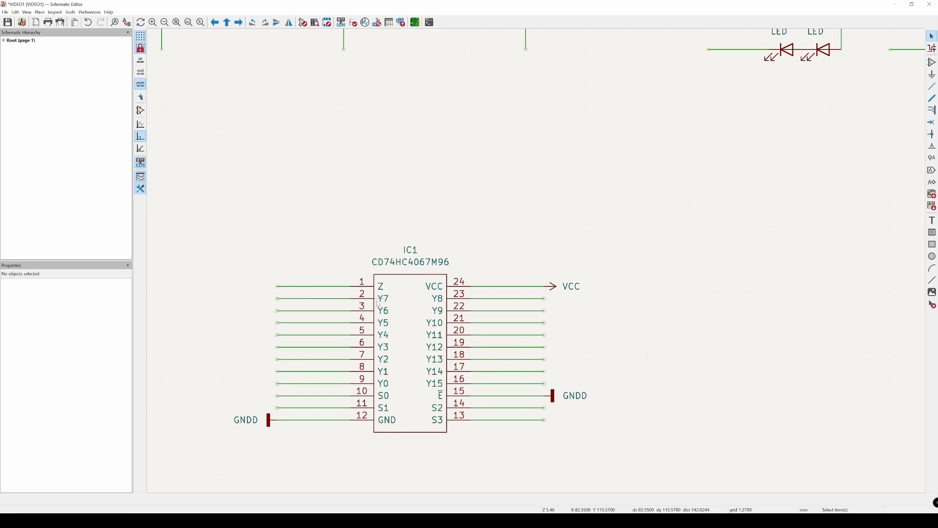
pyautogui.click(345, 300)
pyautogui.click(323, 234)
pyautogui.click(383, 386)
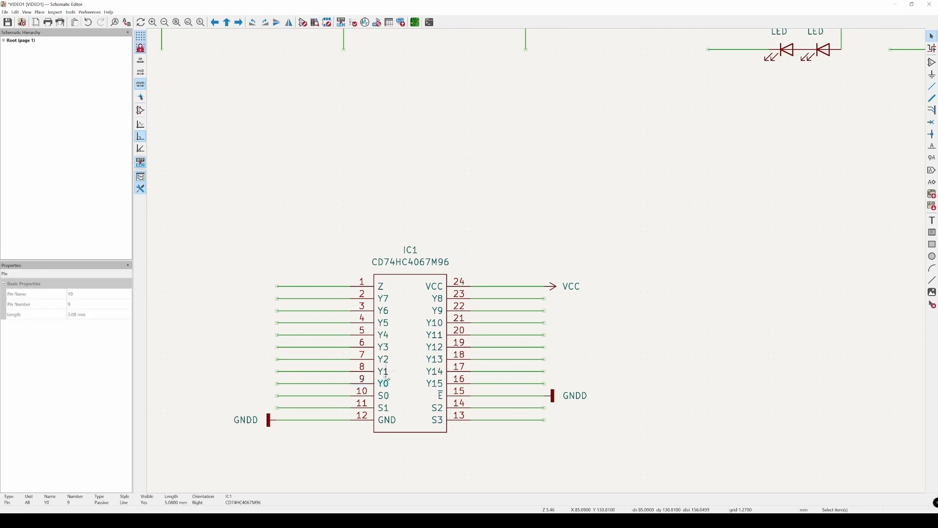
pyautogui.click(385, 347)
pyautogui.click(192, 370)
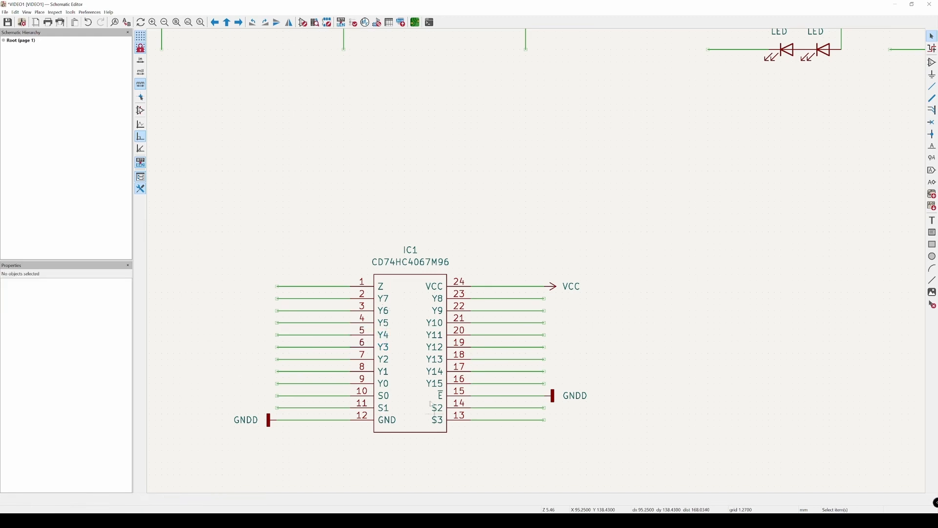
pyautogui.click(384, 387)
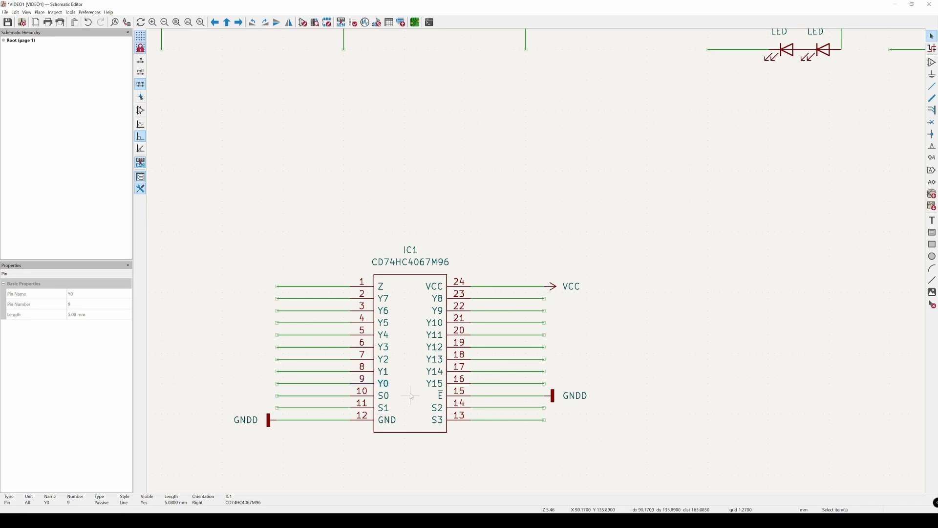
pyautogui.click(369, 450)
pyautogui.click(384, 385)
pyautogui.click(318, 437)
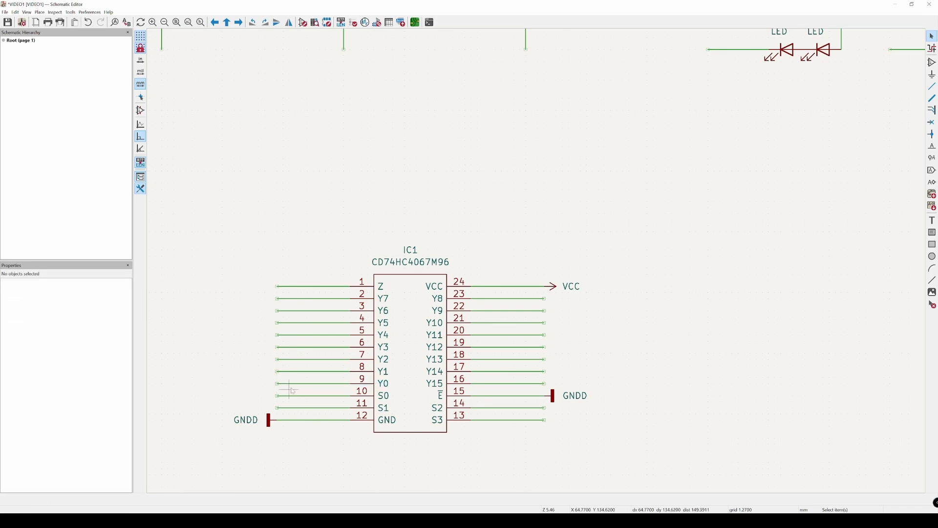
# Step: Try wiring switch S1's lower wire end directly to the wire of IC1's pin 9 (Y0), and undo the connection
pyautogui.moveTo(277, 252); pyautogui.dragTo(300, 327, button='middle')
pyautogui.scroll(-5, 348, 277)
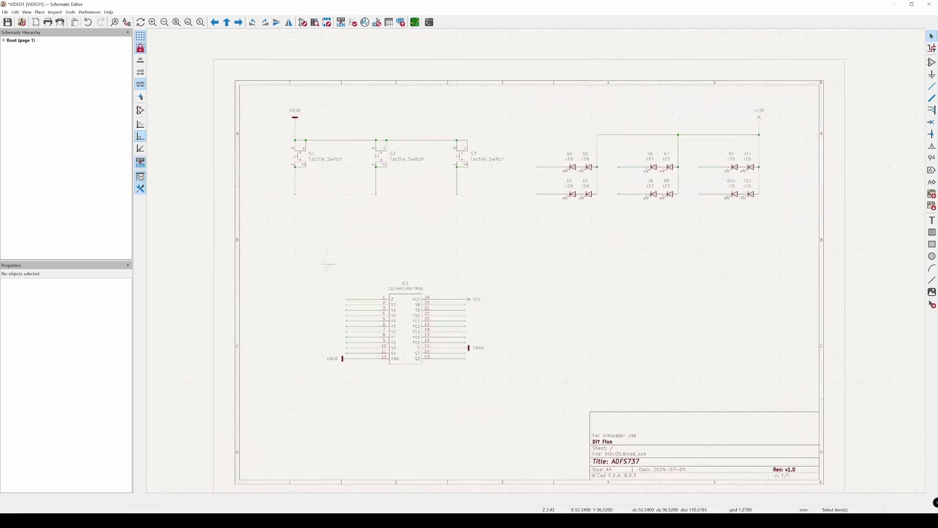
pyautogui.press('w')
pyautogui.scroll(5, 296, 197)
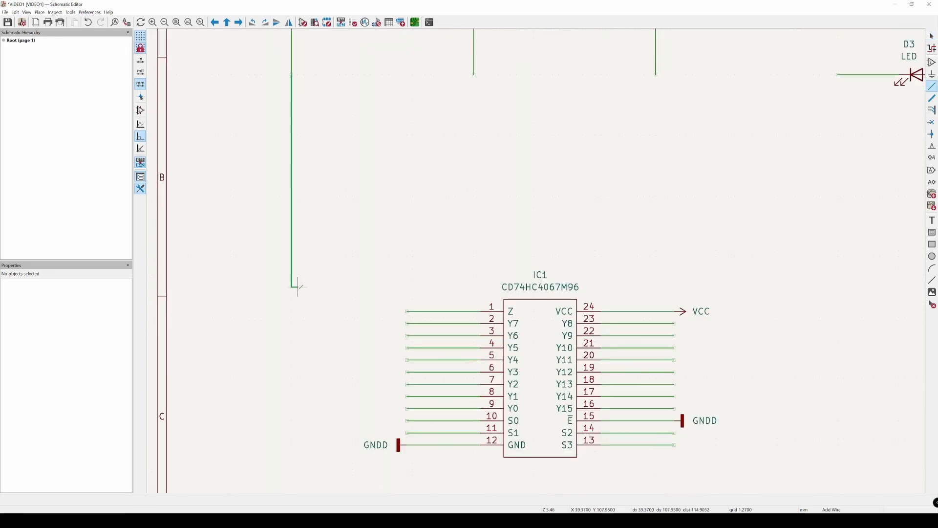
pyautogui.click(408, 408)
pyautogui.press('Escape')
pyautogui.scroll(-2, 352, 241)
pyautogui.moveTo(349, 248); pyautogui.dragTo(340, 283, button='middle')
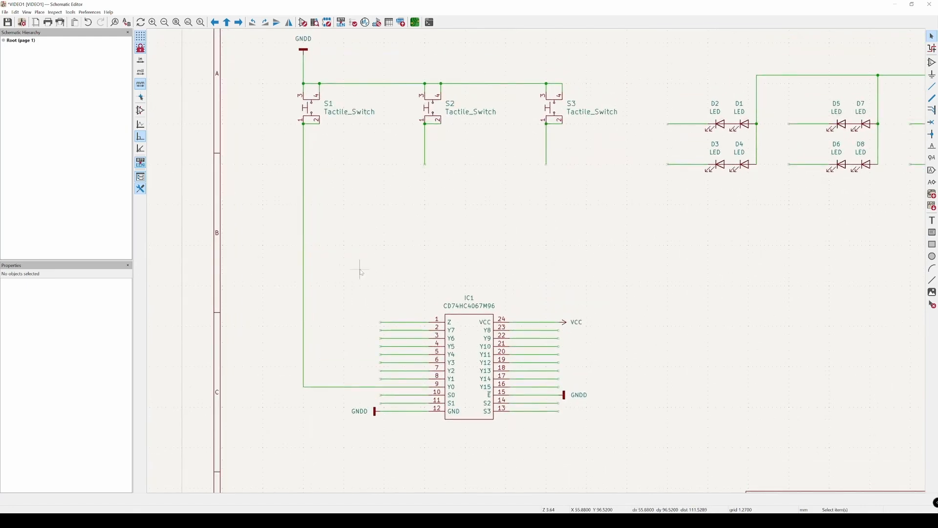
pyautogui.hotkey('ctrl', 'z')
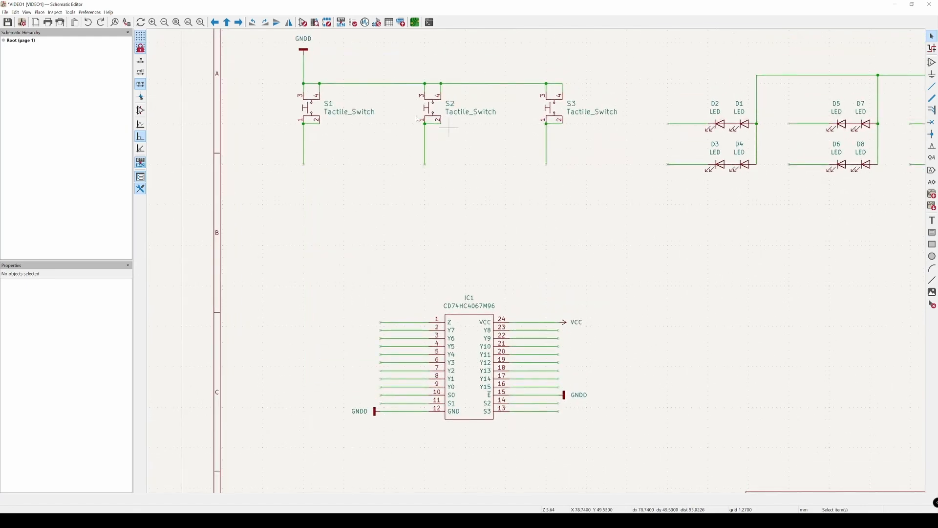
# Step: Start a new net label at the free end of the wire on IC1's pin 9 (Y0)
pyautogui.scroll(-2, 425, 239)
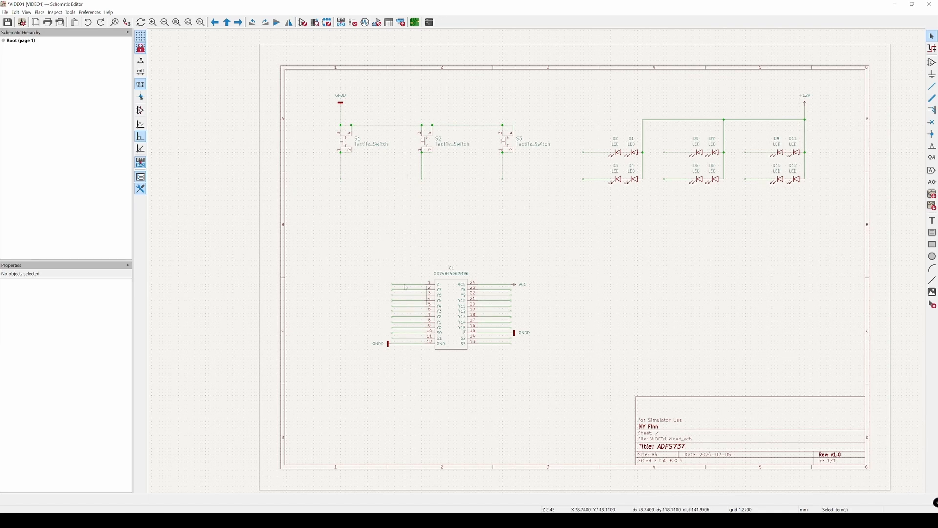
pyautogui.scroll(5, 406, 287)
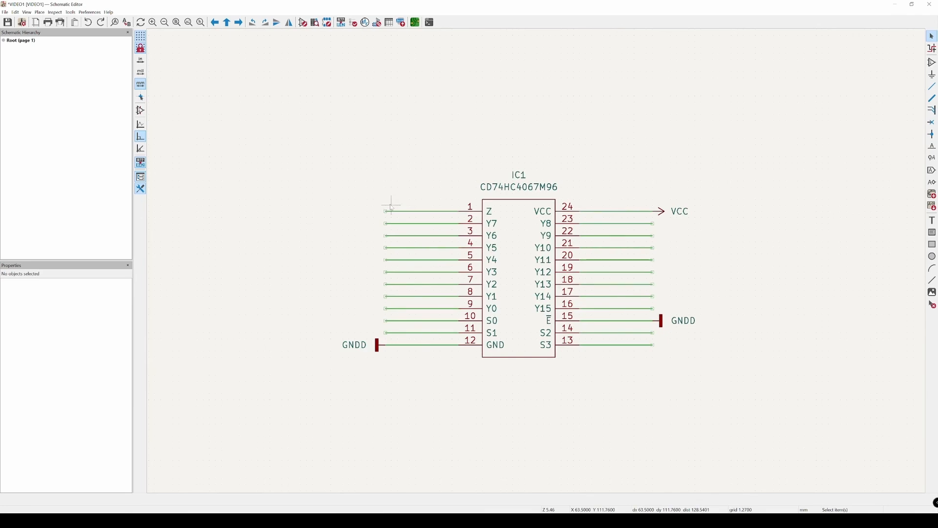
pyautogui.scroll(2, 373, 308)
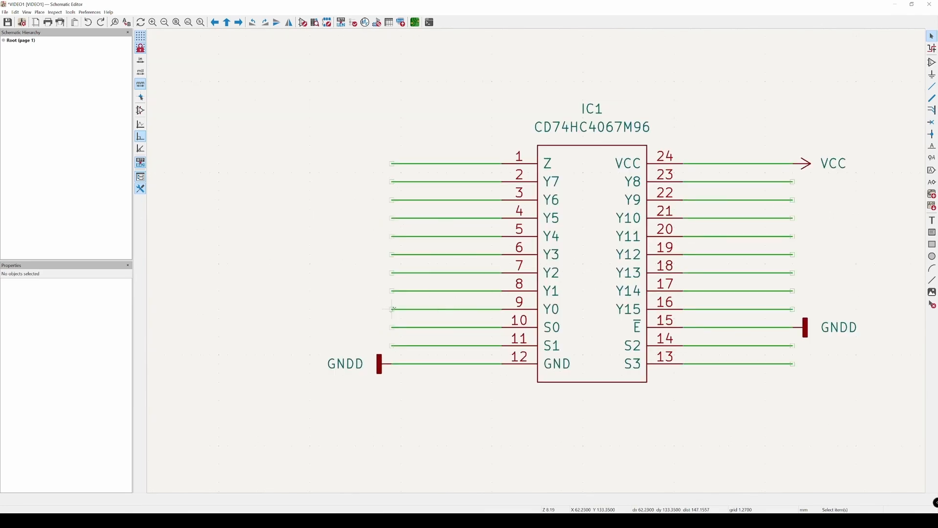
pyautogui.press('l')
pyautogui.click(392, 310)
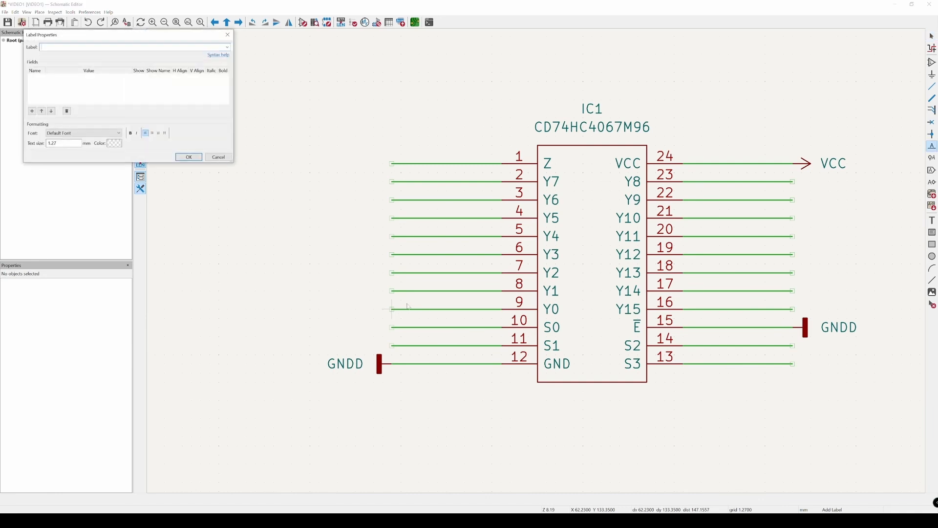
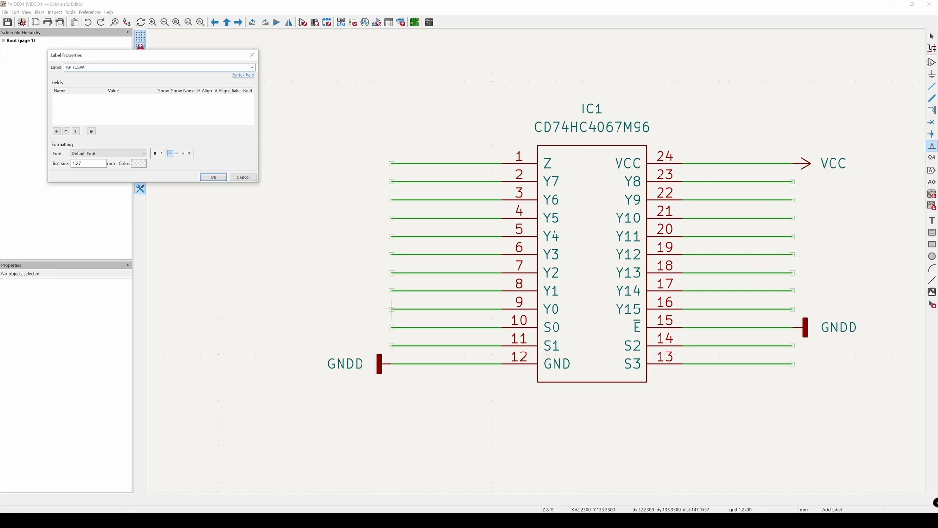
# Step: Name the new net label AP TCSW and place it at the free end of the wire on IC1's pin 9 (Y0)
pyautogui.moveTo(73, 68); pyautogui.dragTo(97, 67)
pyautogui.click(143, 67)
pyautogui.click(213, 178)
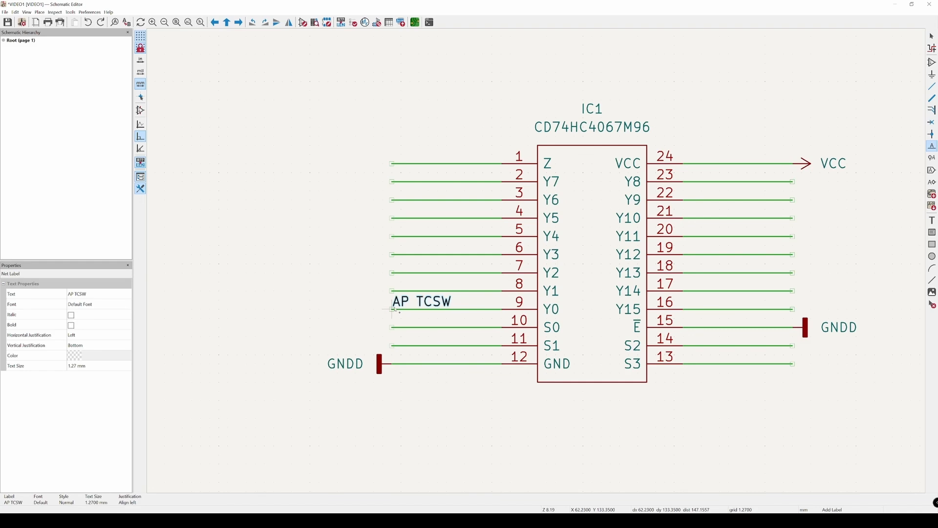
pyautogui.click(392, 309)
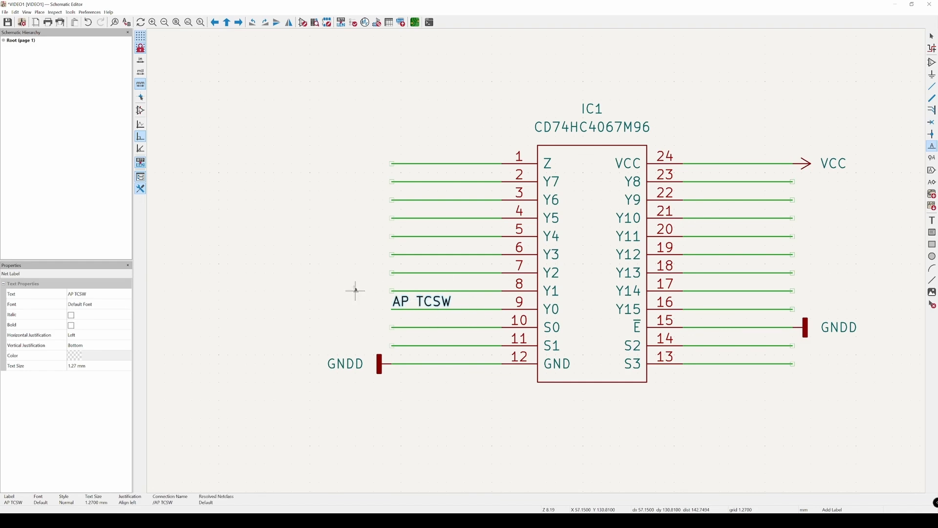
# Step: Add a net label AT TCSW at the free end of the wire on IC1's pin 8 (Y1)
pyautogui.click(391, 291)
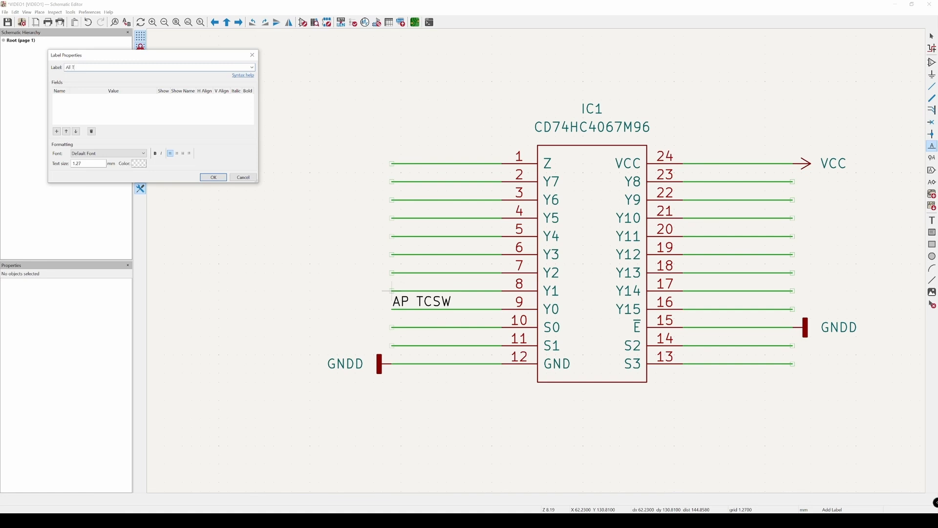
pyautogui.write('AT TCSW')
pyautogui.press('Return')
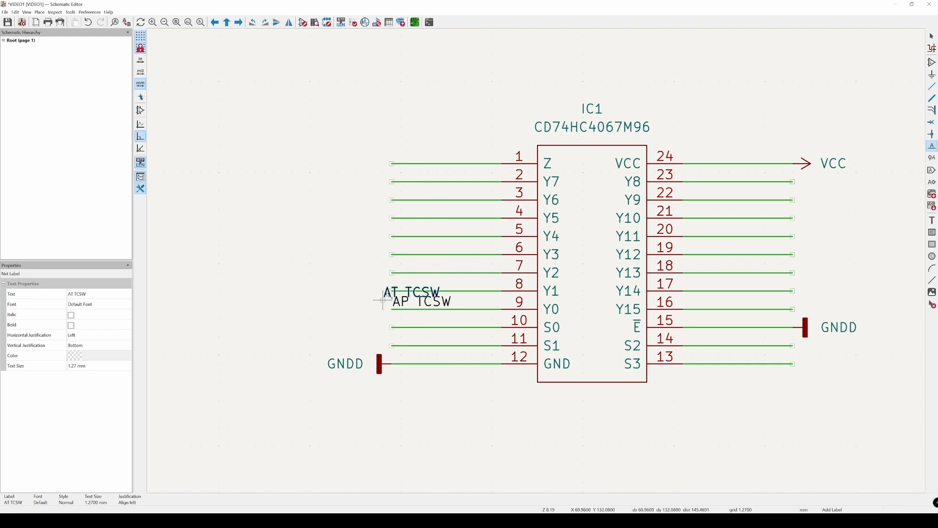
pyautogui.click(391, 291)
# Step: Add a net label FMC TCSW at the free end of the wire on IC1's pin 7 (Y2)
pyautogui.click(391, 273)
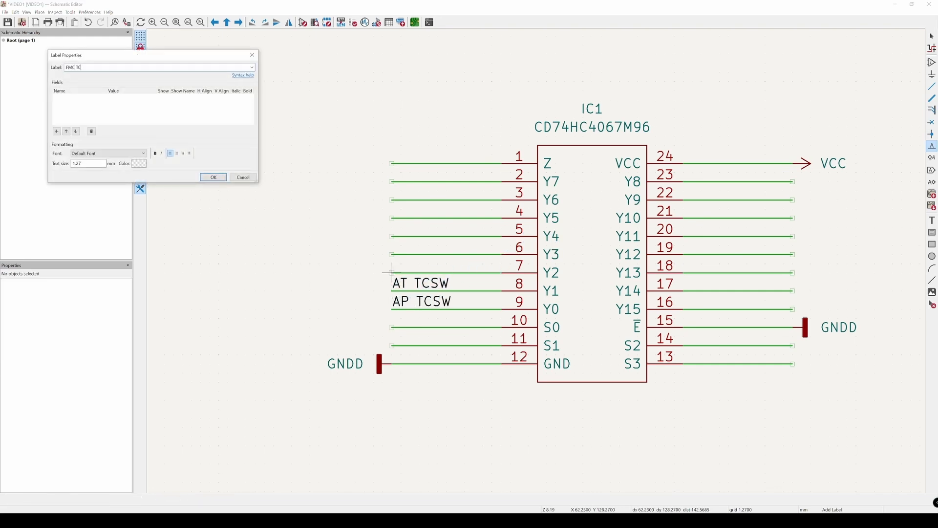
pyautogui.press('Return')
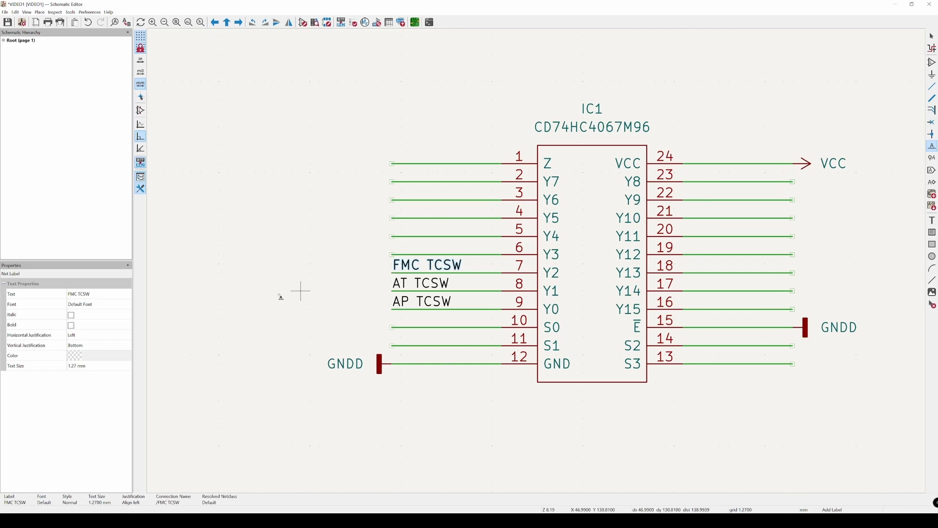
pyautogui.press('Escape')
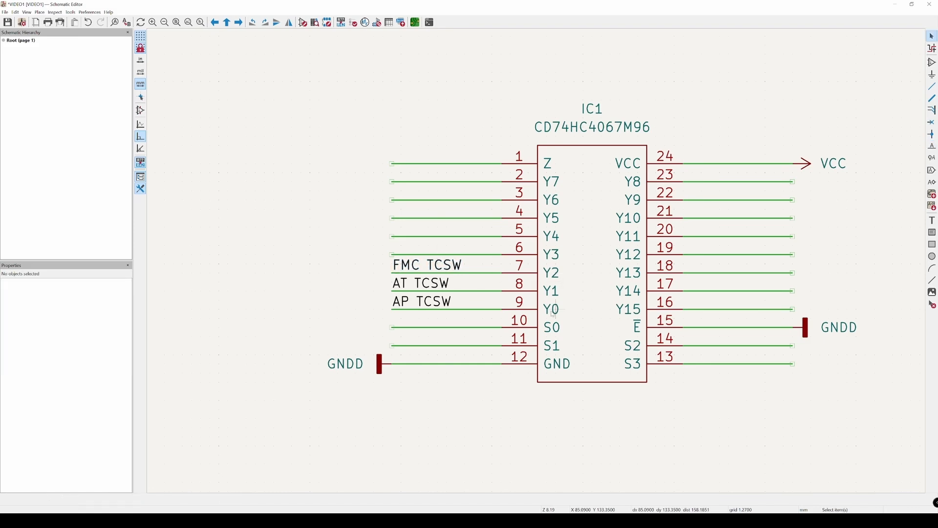
# Step: Copy the labels AP TCSW, AT TCSW and FMC TCSW from IC1 and paste them in the empty area below the tactile switches
pyautogui.click(552, 292)
pyautogui.click(430, 301)
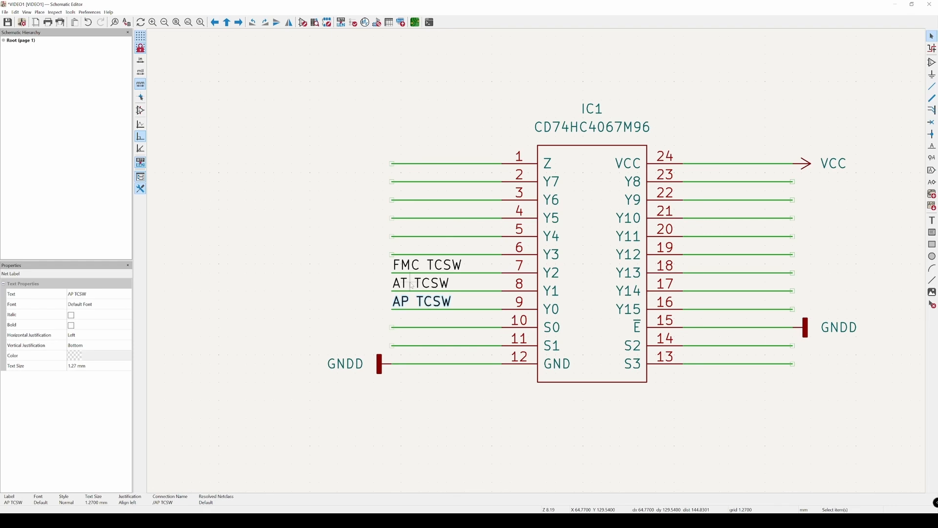
pyautogui.keyDown('shift'); pyautogui.click(436, 267); pyautogui.keyUp('shift')
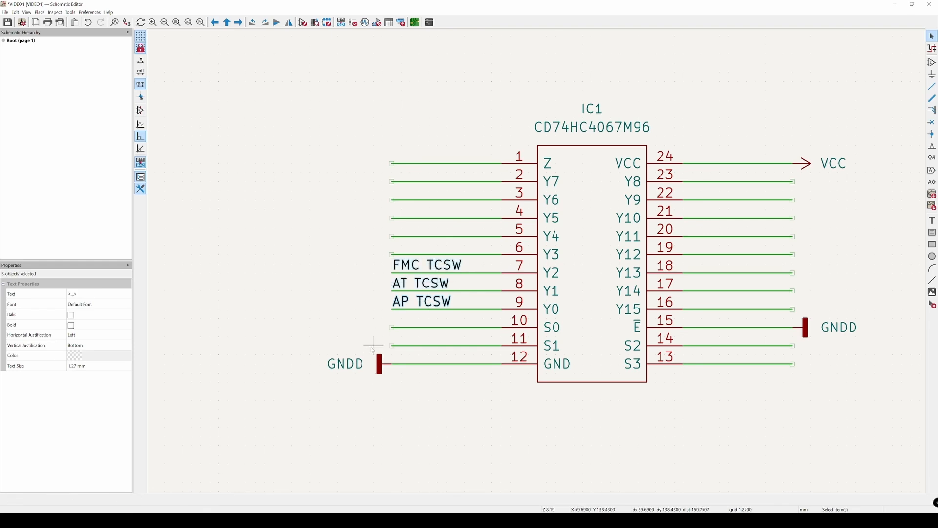
pyautogui.scroll(-3, 353, 321)
pyautogui.moveTo(329, 271); pyautogui.dragTo(333, 477, button='middle')
pyautogui.hotkey('ctrl', 'v')
pyautogui.click(329, 239)
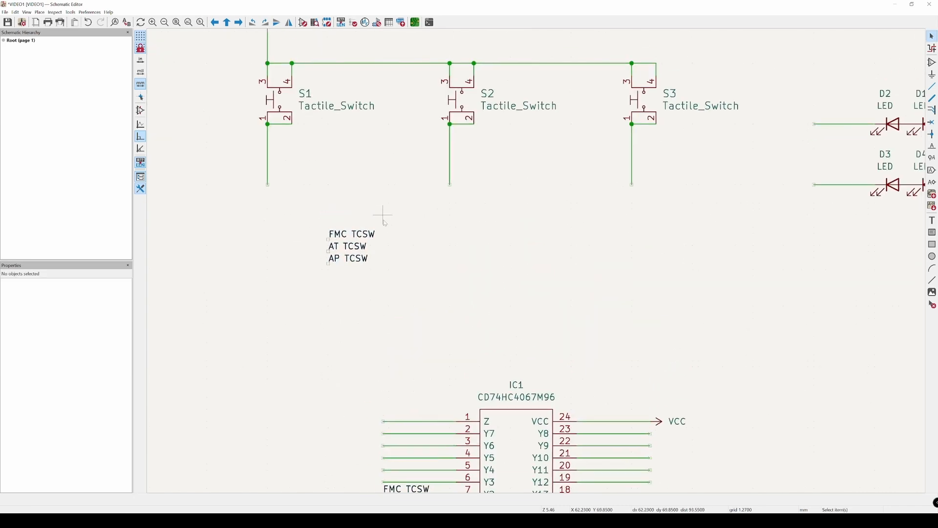
# Step: Move the pasted AP TCSW label to the lower wire end of switch S1 and rotate it vertically along the wire
pyautogui.click(338, 263)
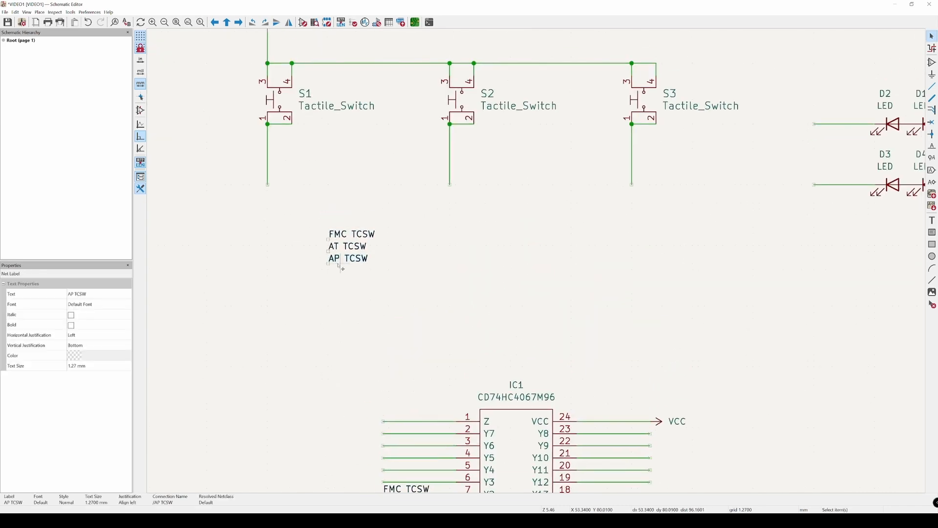
pyautogui.moveTo(342, 268); pyautogui.dragTo(263, 178)
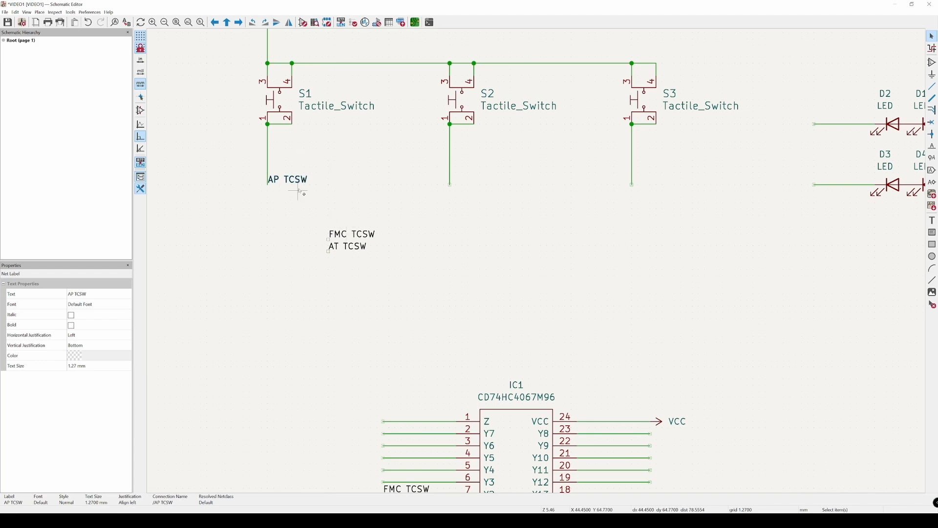
pyautogui.press('r')
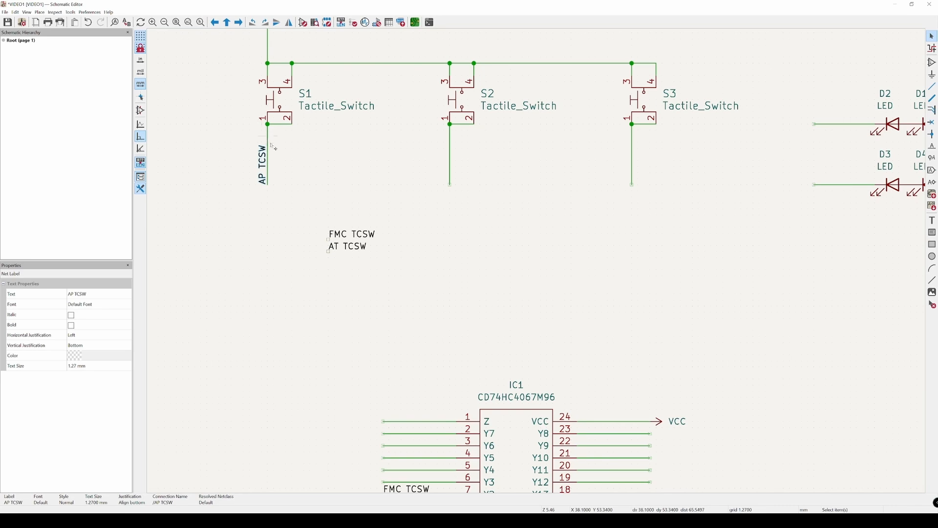
# Step: Move the pasted AT TCSW label to the lower wire end of switch S2 and rotate it vertically along the wire
pyautogui.moveTo(358, 198); pyautogui.dragTo(310, 206, button='middle')
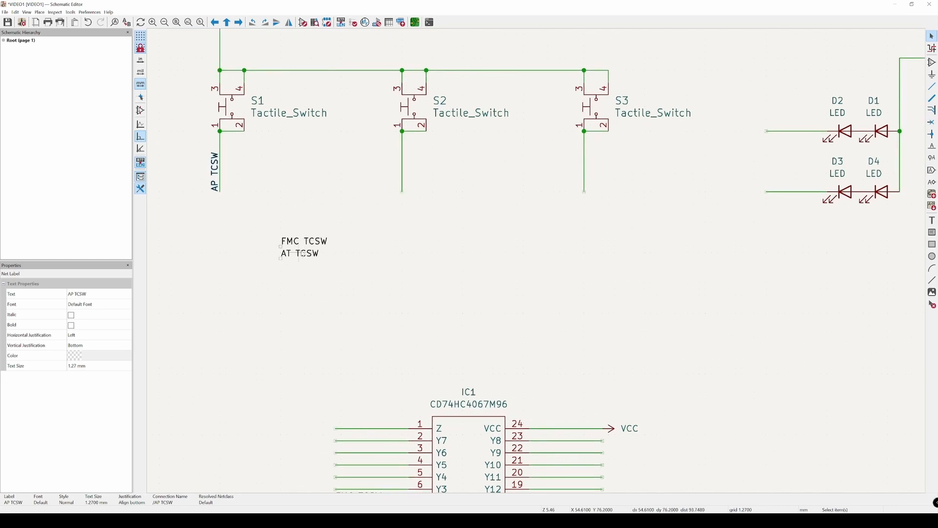
pyautogui.moveTo(303, 253); pyautogui.dragTo(440, 186)
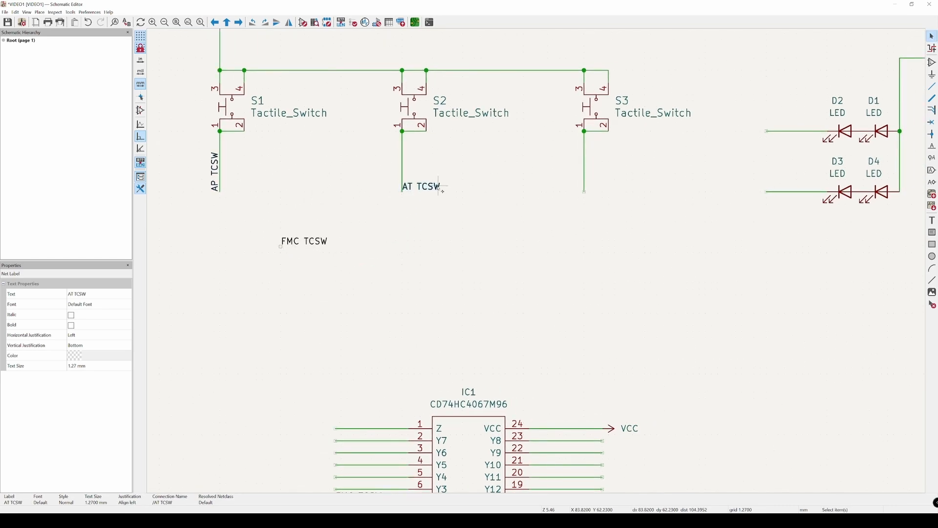
pyautogui.press('r')
# Step: Attach the pasted FMC TCSW label to the lower wire end of switch S3 and rotate it vertically along the wire
pyautogui.moveTo(296, 243); pyautogui.dragTo(615, 223)
pyautogui.moveTo(613, 173); pyautogui.dragTo(475, 242, button='middle')
pyautogui.scroll(3, 475, 242)
pyautogui.moveTo(454, 279); pyautogui.dragTo(451, 206, button='middle')
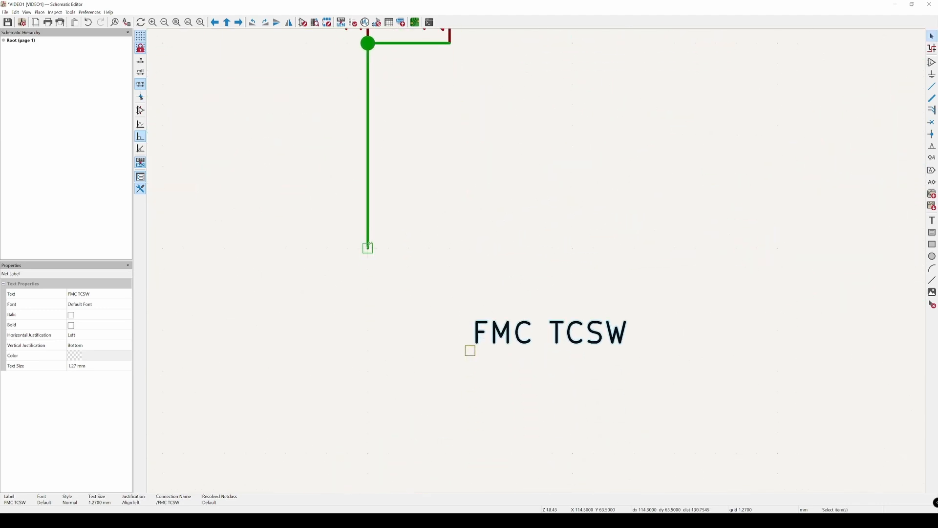
pyautogui.click(484, 360)
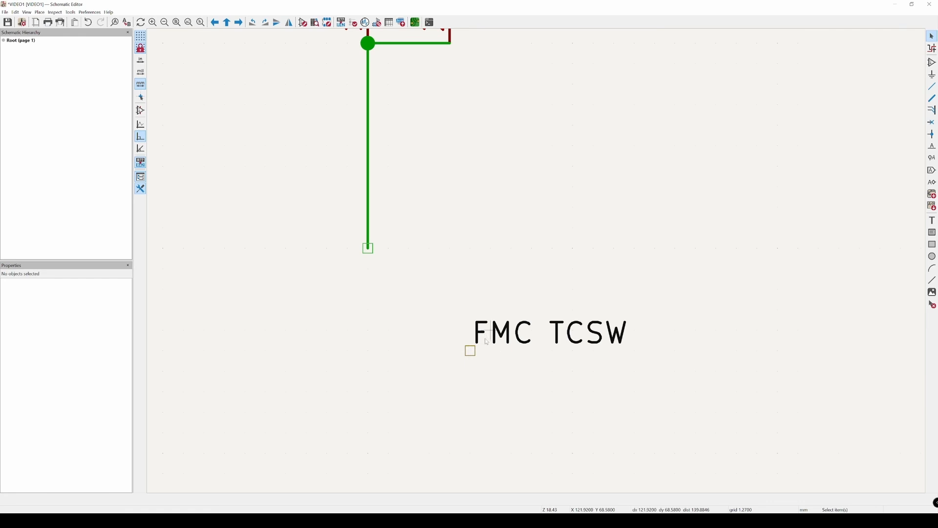
pyautogui.moveTo(501, 339); pyautogui.dragTo(375, 257)
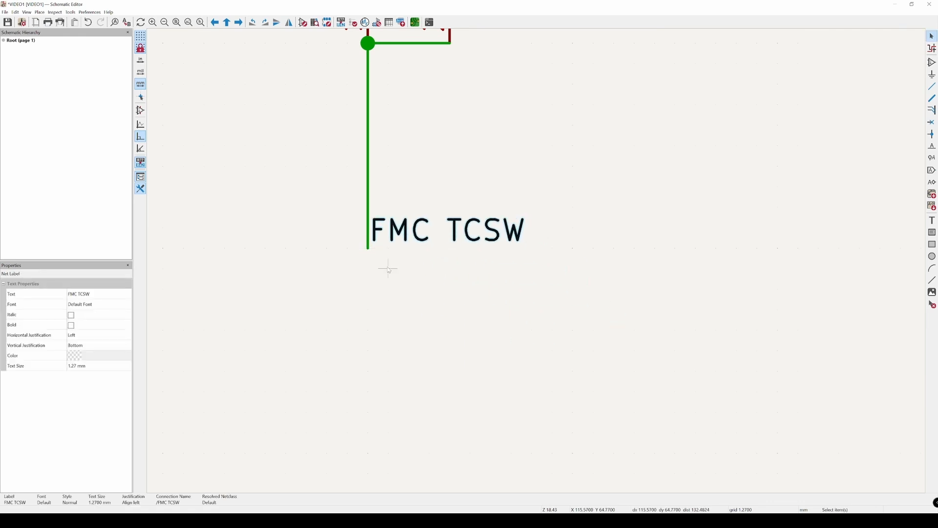
pyautogui.press('r')
pyautogui.scroll(-3, 386, 264)
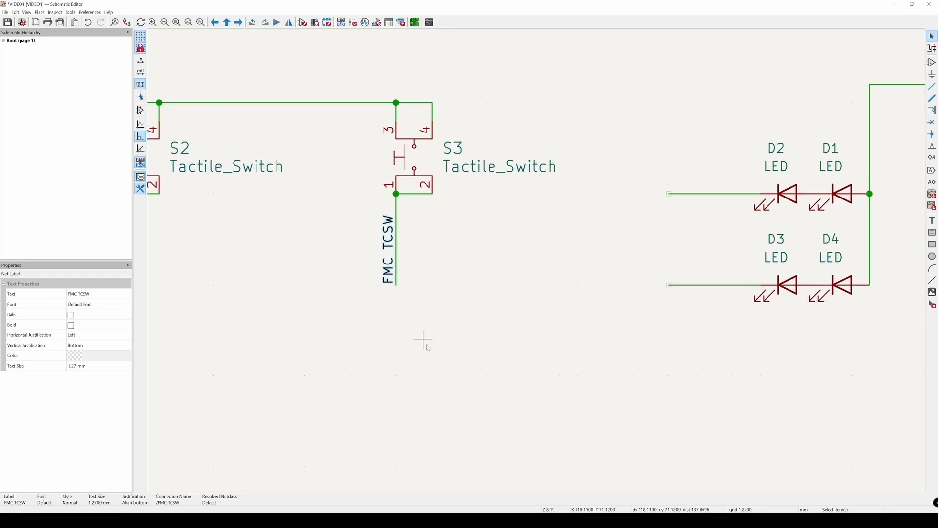
pyautogui.click(485, 378)
# Step: Highlight the AP TCSW net from switch S1's lower wire to check its connection to IC1, and clear the highlight
pyautogui.scroll(-5, 485, 378)
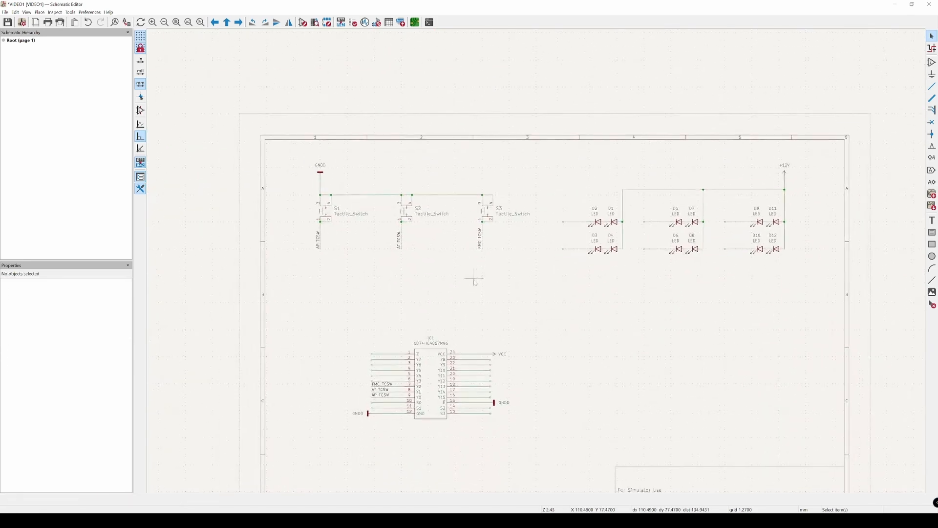
pyautogui.scroll(2, 494, 254)
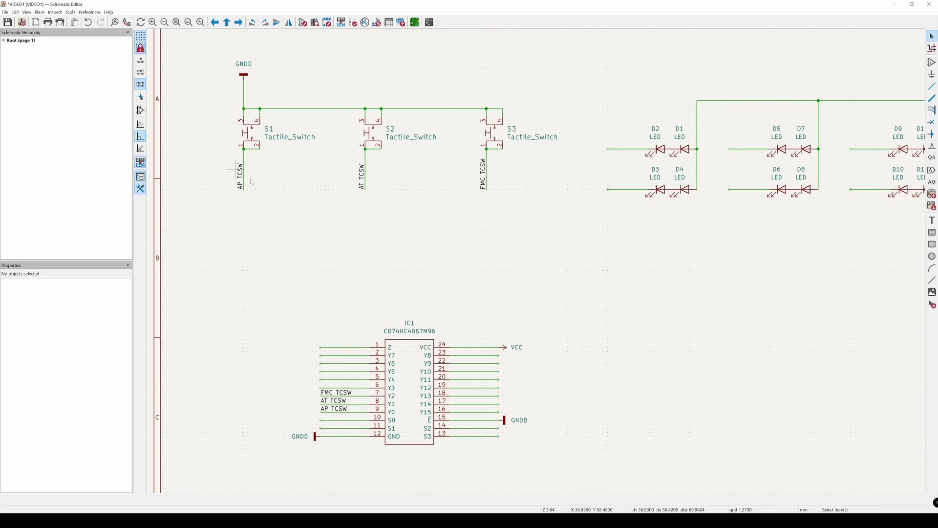
pyautogui.click(932, 49)
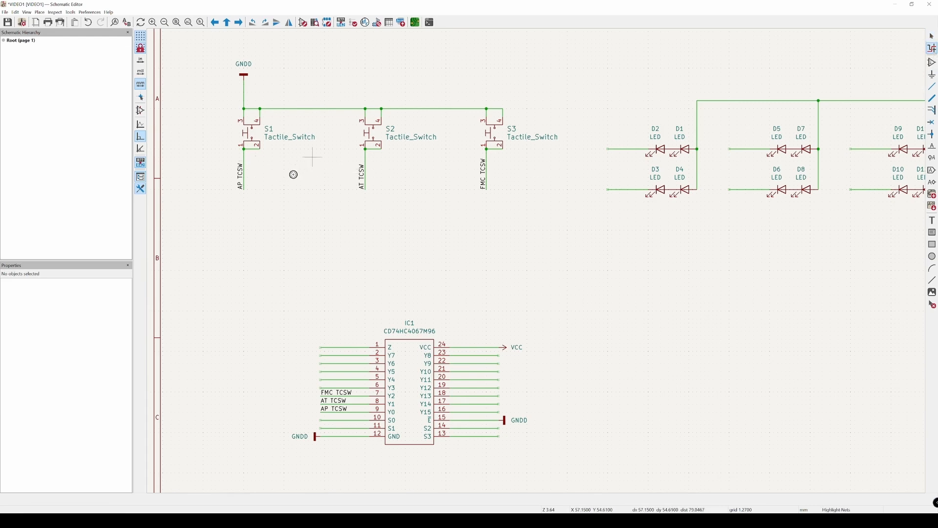
pyautogui.click(244, 156)
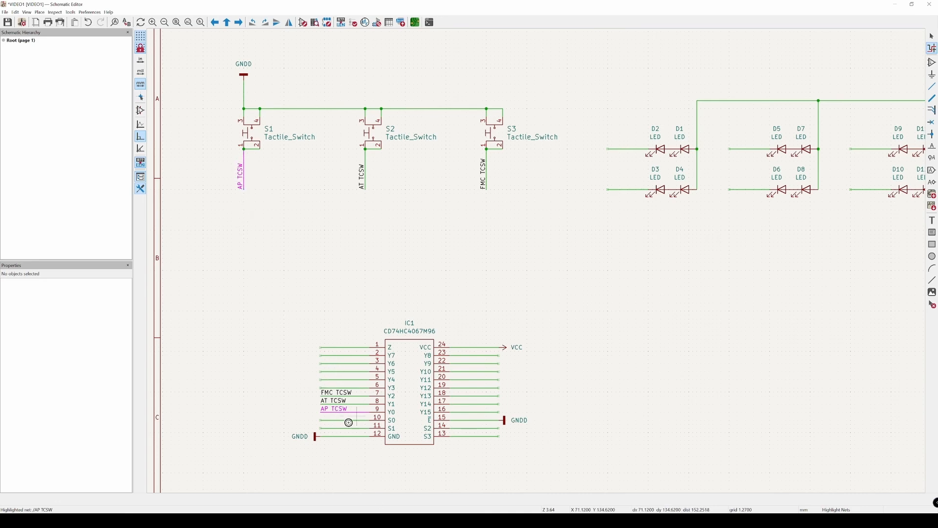
pyautogui.click(293, 277)
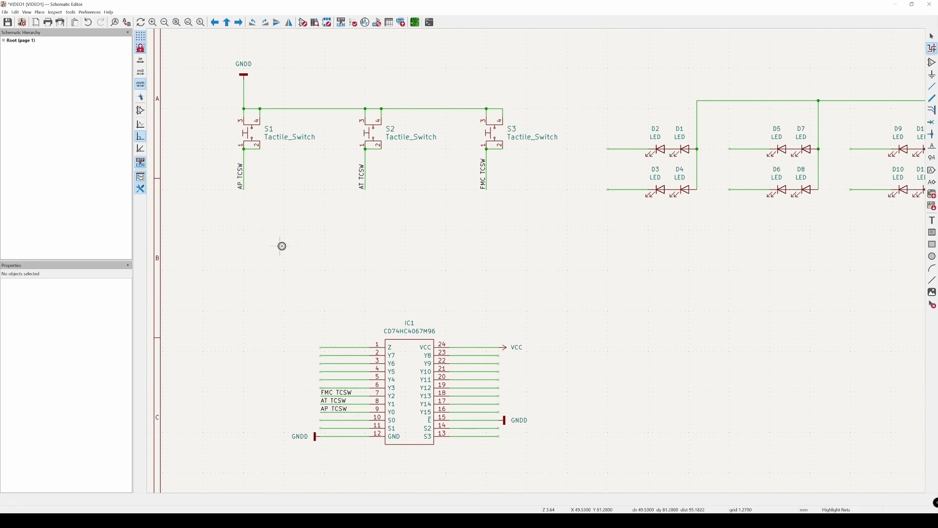
# Step: Highlight the GNDD net from the wire above switch S1, examine its connections at IC1, and clear the highlighting
pyautogui.click(245, 86)
pyautogui.scroll(-2, 457, 224)
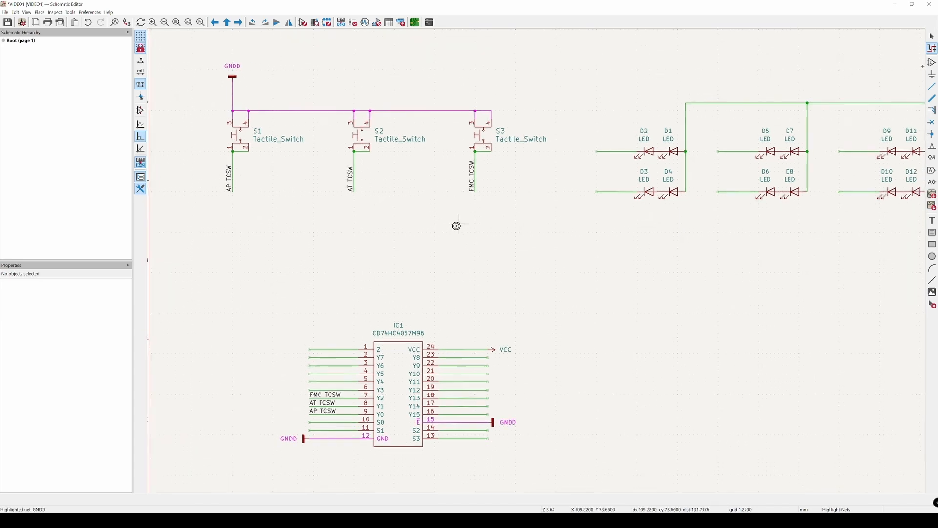
pyautogui.scroll(4, 374, 386)
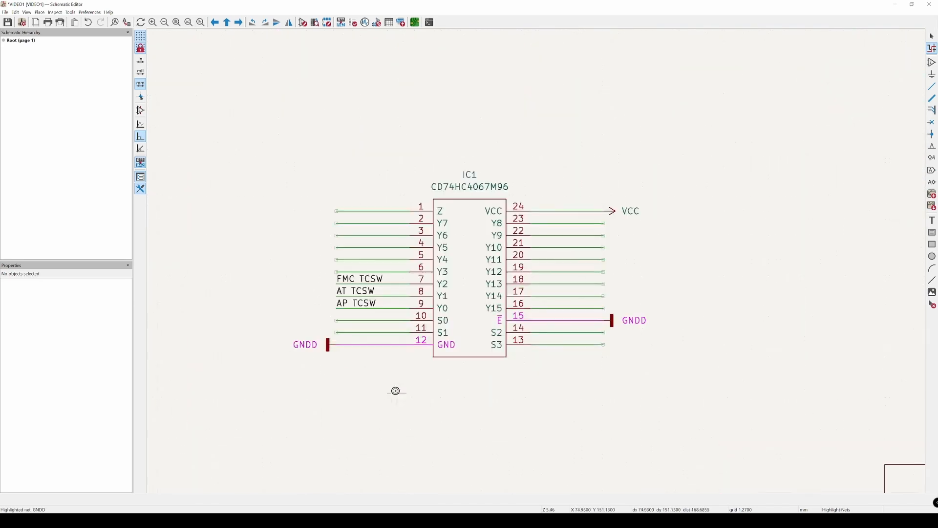
pyautogui.scroll(-1, 429, 308)
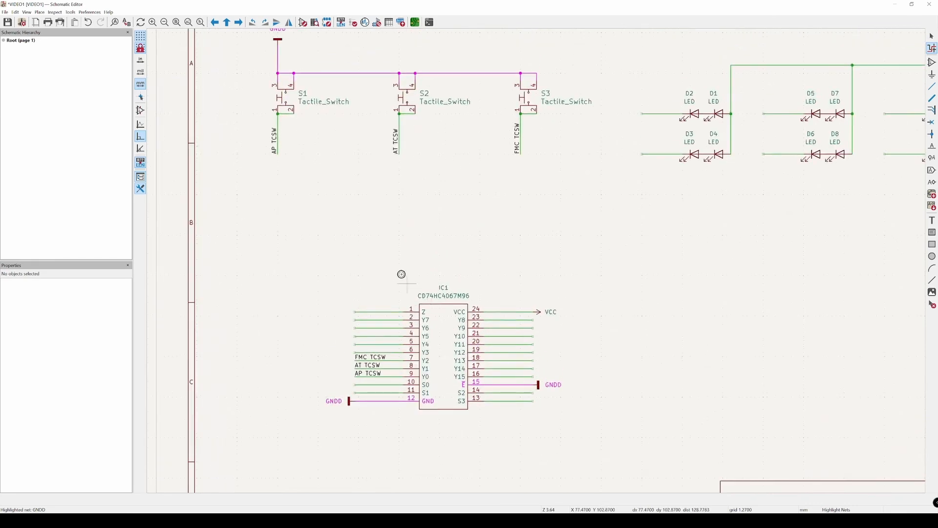
pyautogui.moveTo(375, 206); pyautogui.dragTo(367, 222, button='middle')
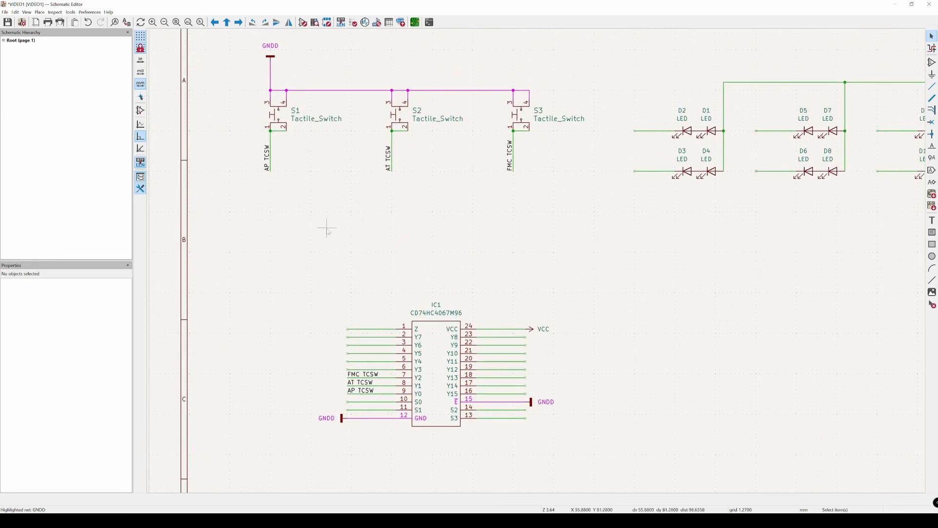
pyautogui.click(272, 140)
pyautogui.click(307, 168)
pyautogui.press('Escape')
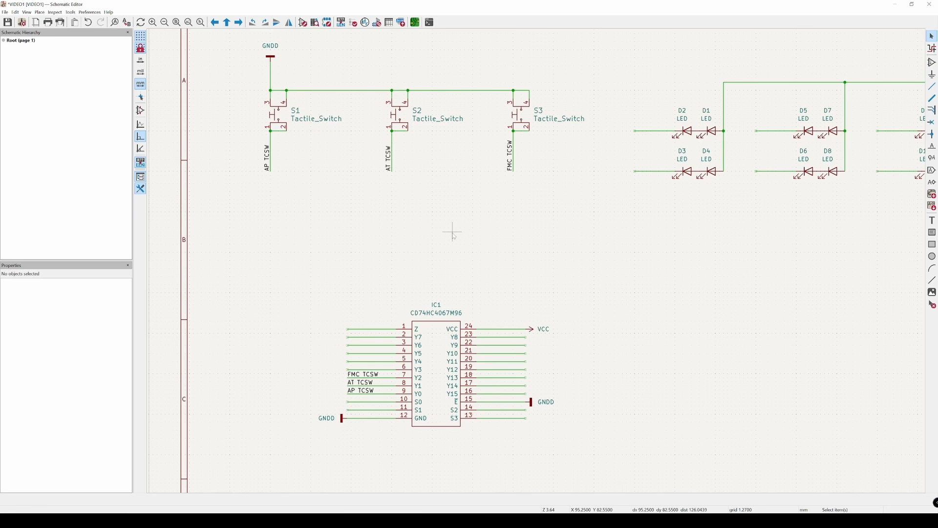
pyautogui.click(271, 47)
pyautogui.click(304, 50)
pyautogui.moveTo(362, 340); pyautogui.dragTo(340, 321, button='middle')
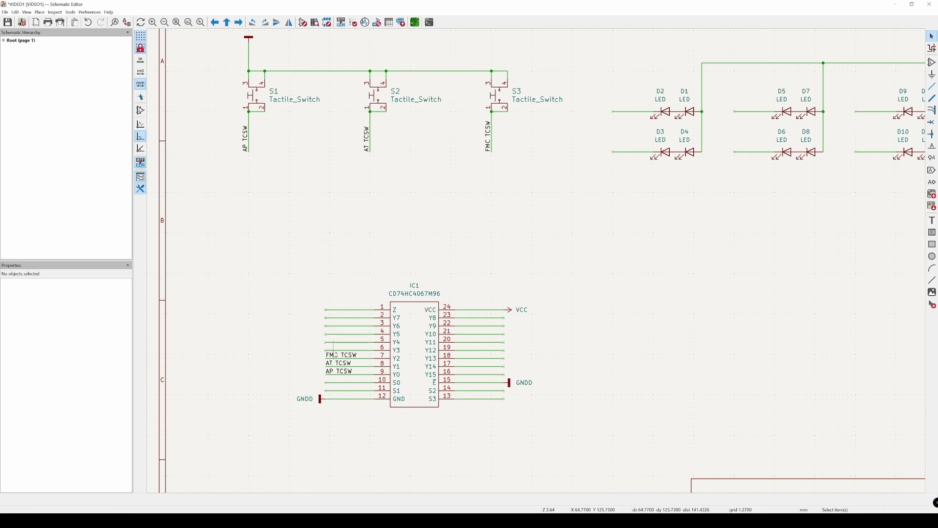
pyautogui.click(340, 364)
pyautogui.click(340, 356)
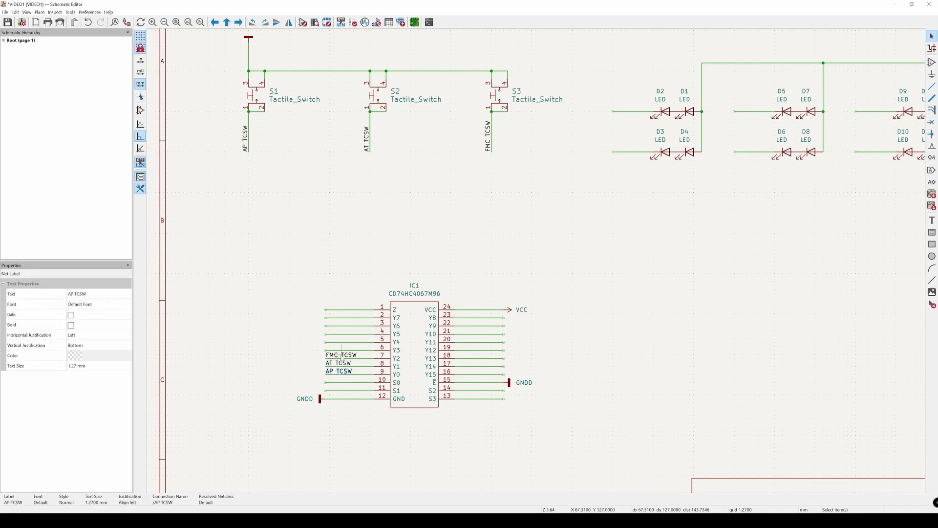
pyautogui.click(280, 319)
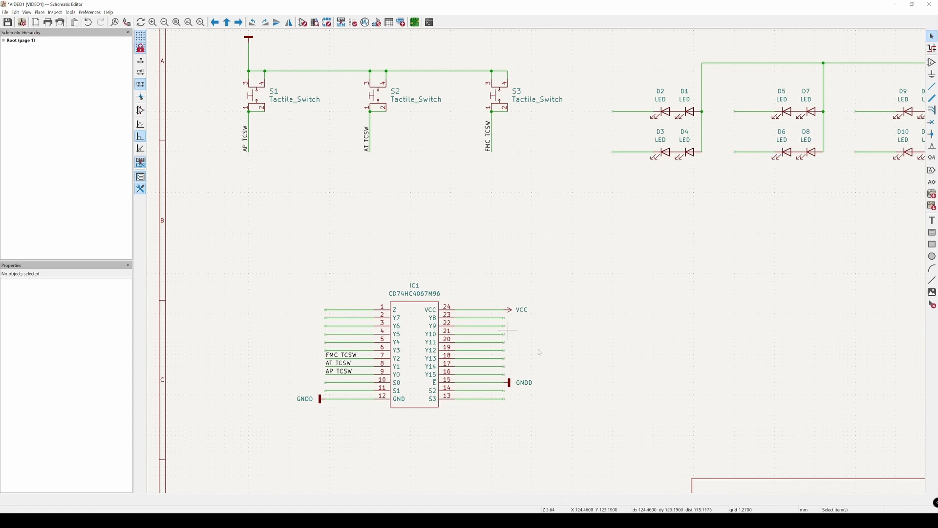
# Step: Save the VIDEO1 schematic
pyautogui.hotkey('ctrl', 's')
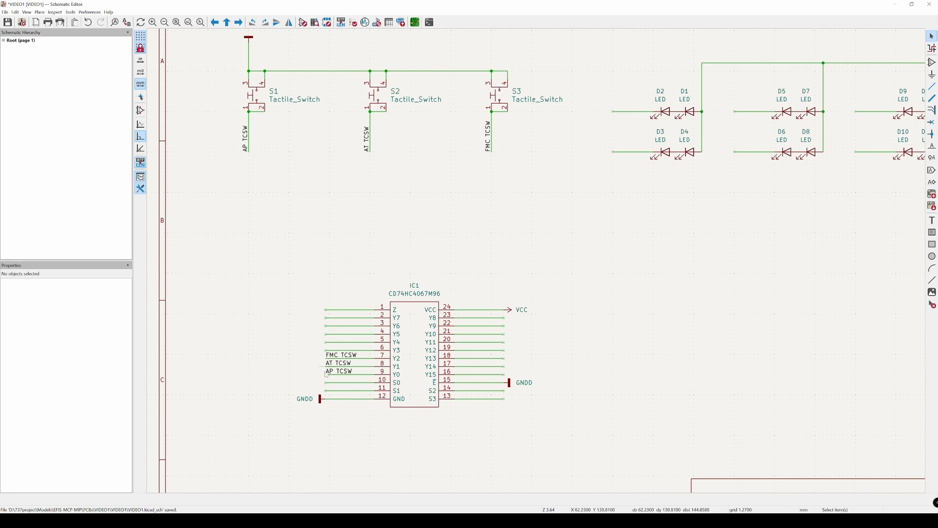
pyautogui.click(347, 355)
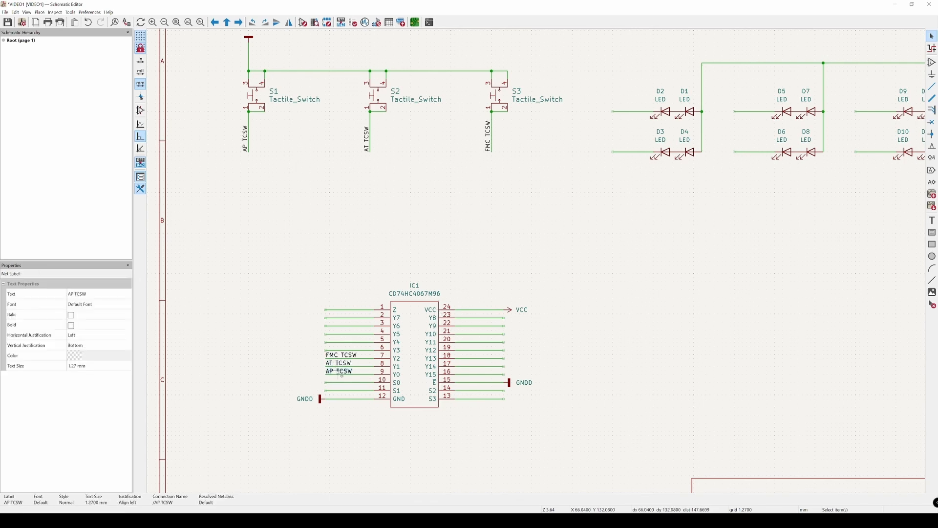
pyautogui.click(281, 337)
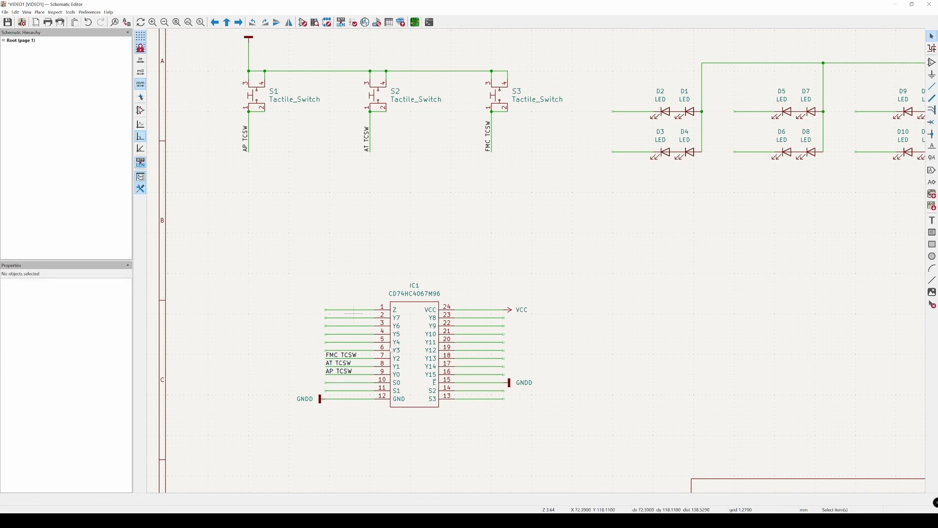
# Step: Examine the Z and S0 pins of multiplexer IC1 and review its placement among the switches and LED groups on the sheet
pyautogui.scroll(2, 408, 309)
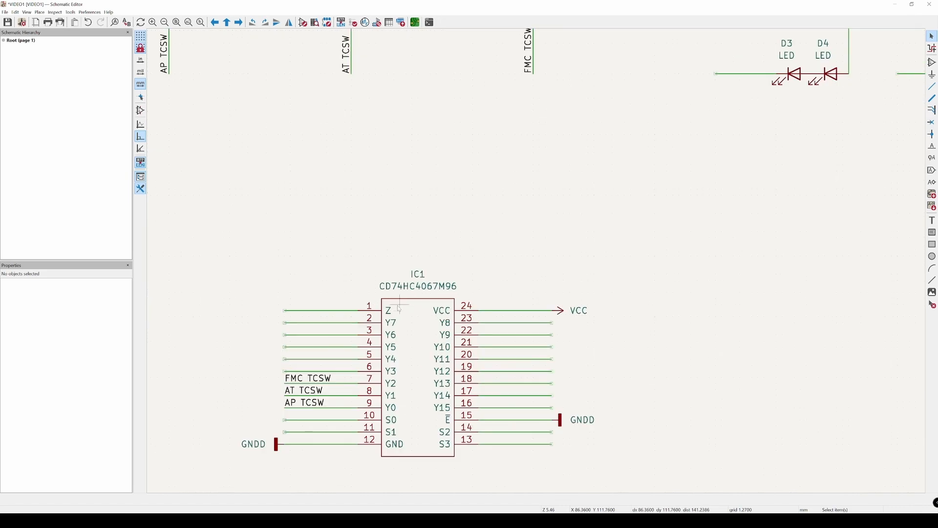
pyautogui.click(401, 310)
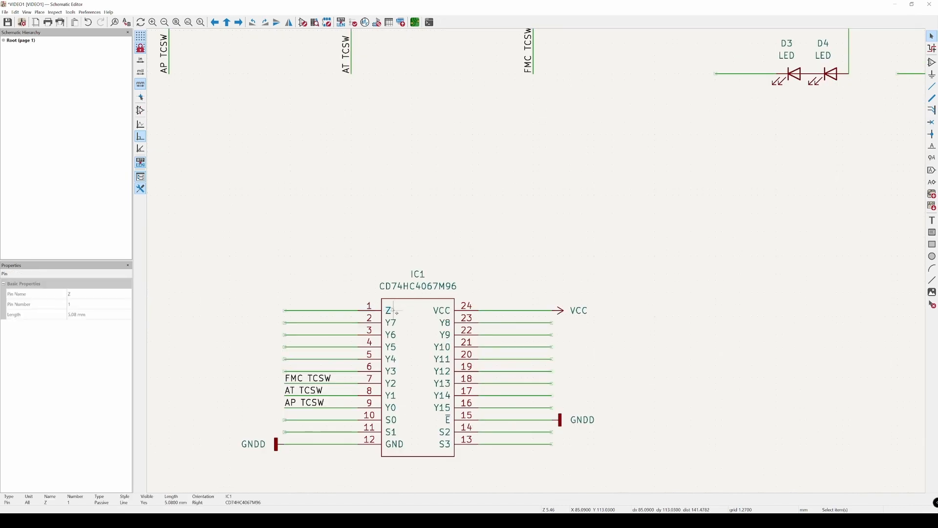
pyautogui.click(394, 419)
pyautogui.press('Escape')
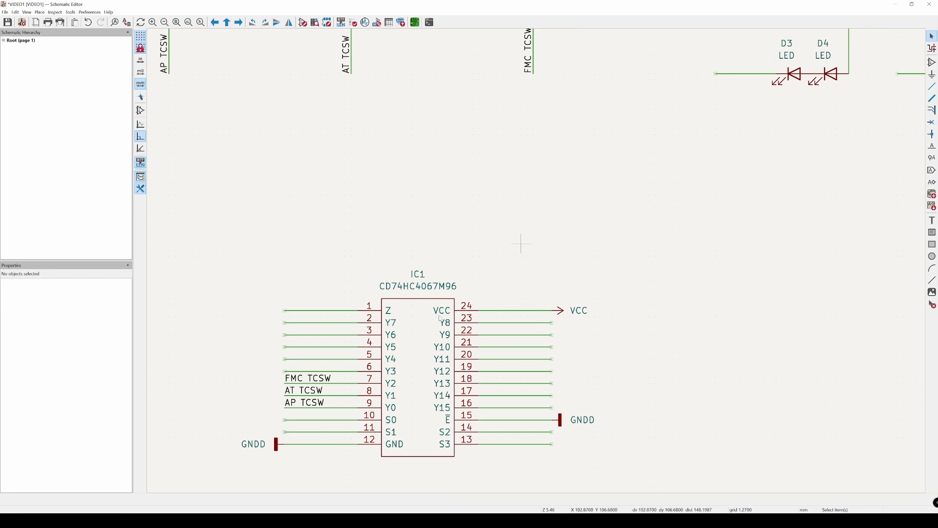
pyautogui.click(386, 313)
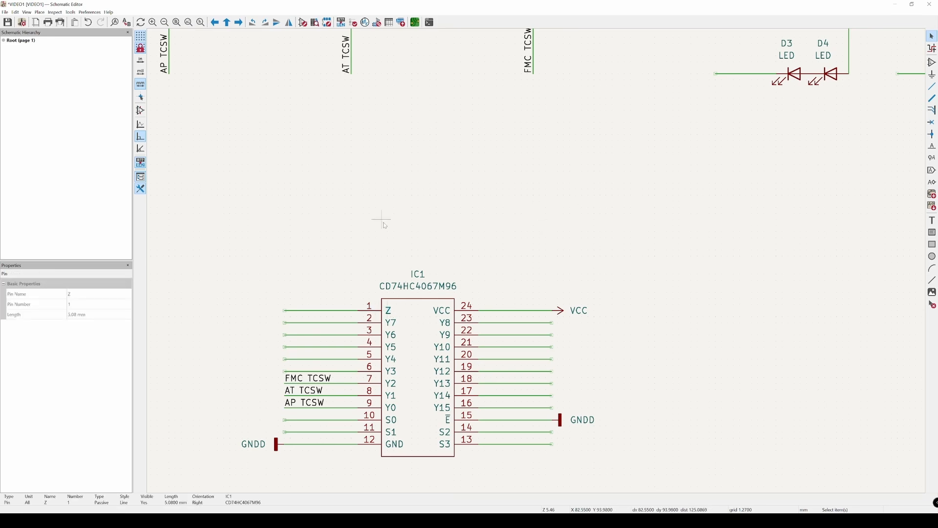
pyautogui.click(393, 252)
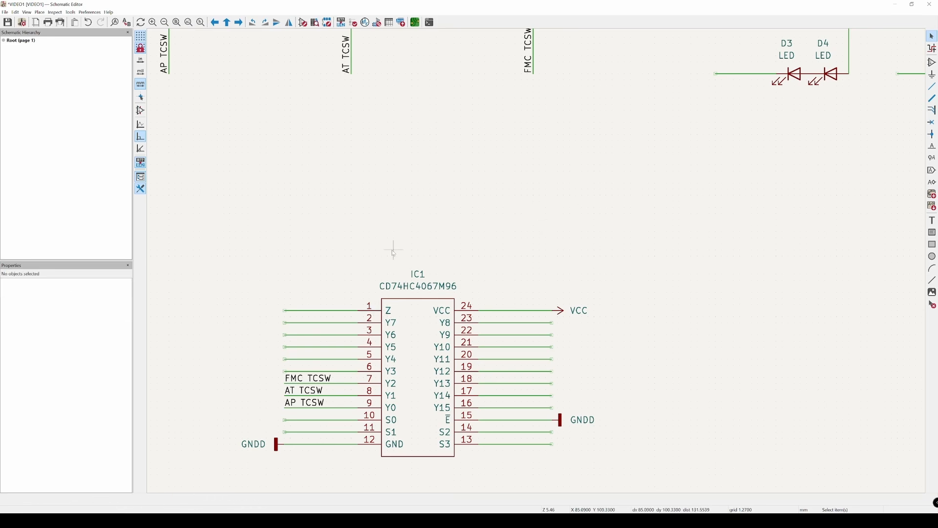
pyautogui.scroll(-3, 503, 268)
pyautogui.scroll(-1, 566, 328)
pyautogui.moveTo(566, 330); pyautogui.dragTo(547, 327, button='middle')
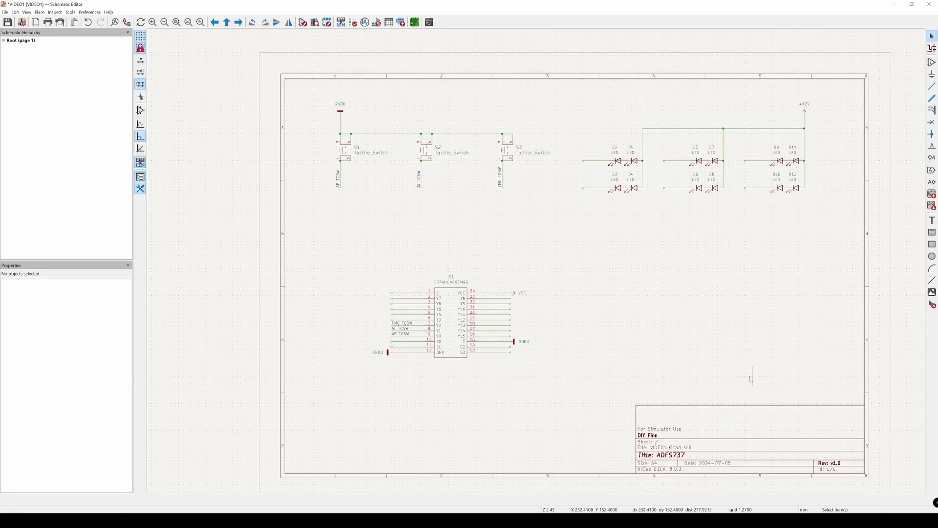
pyautogui.scroll(2, 518, 413)
pyautogui.moveTo(433, 392); pyautogui.dragTo(447, 451, button='middle')
pyautogui.scroll(1, 437, 435)
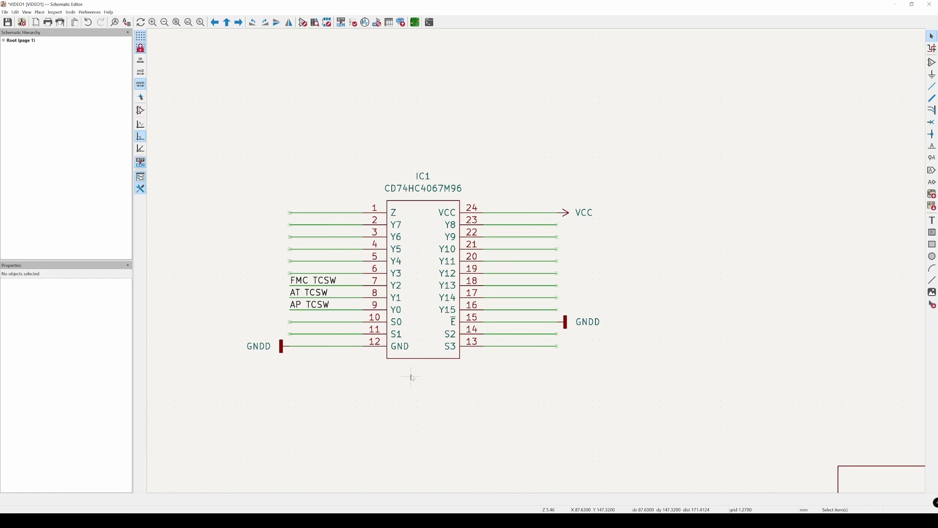
pyautogui.scroll(-4, 413, 377)
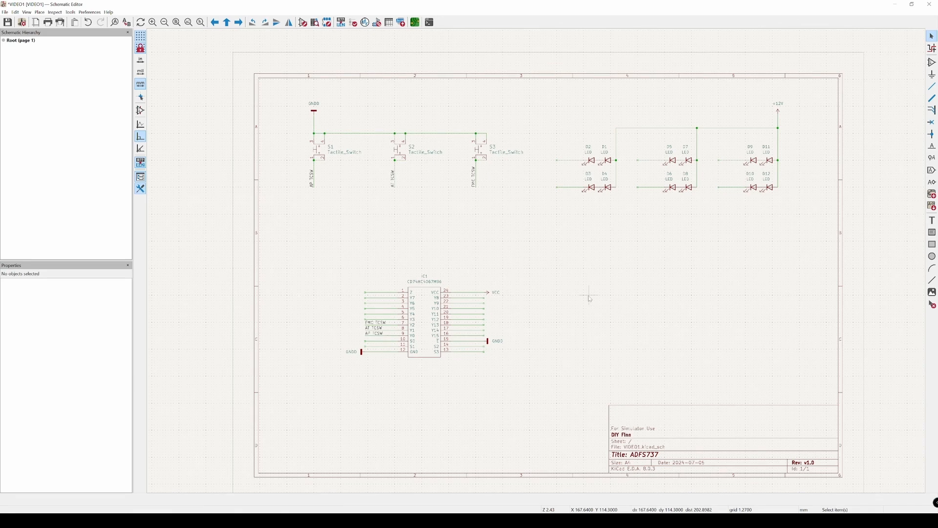
# Step: Attach a net label MUX S0 to the outer end of the wire on IC1 pin 10
pyautogui.scroll(3, 372, 339)
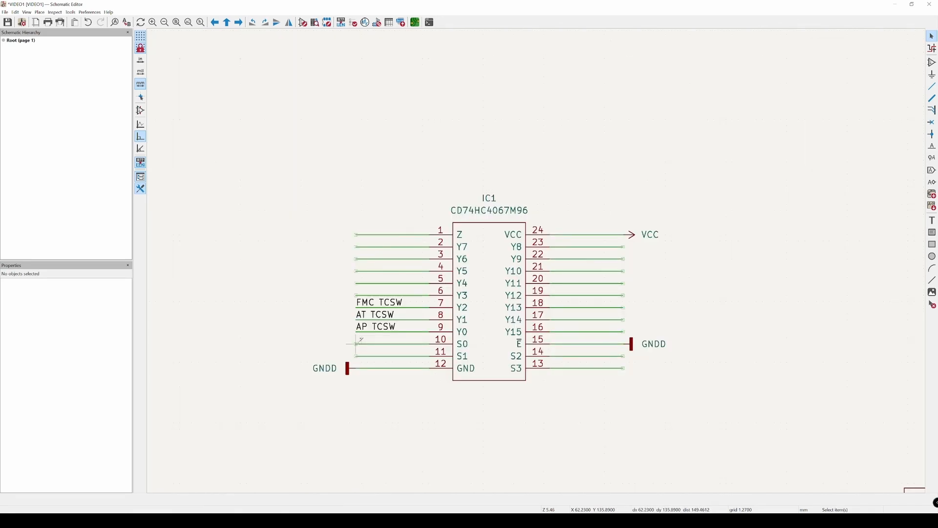
pyautogui.press('l')
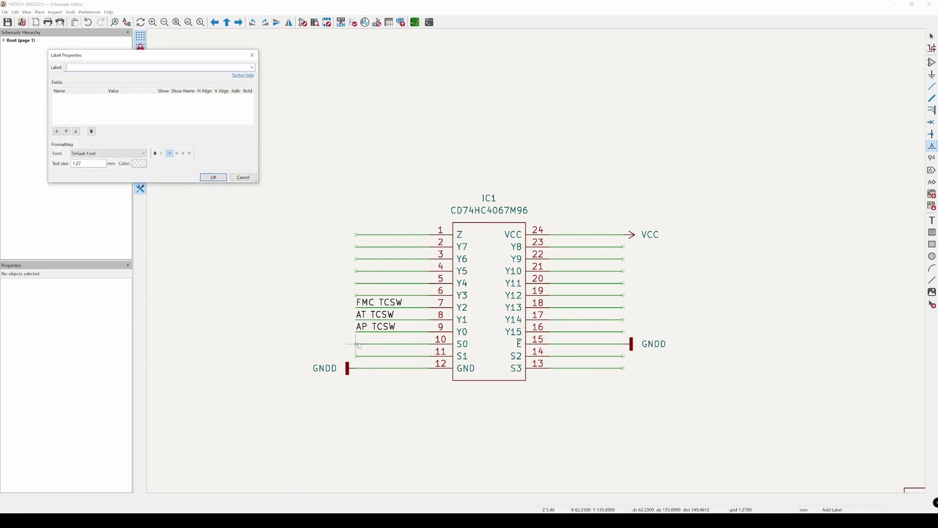
pyautogui.write('MUX S0')
pyautogui.press('Return')
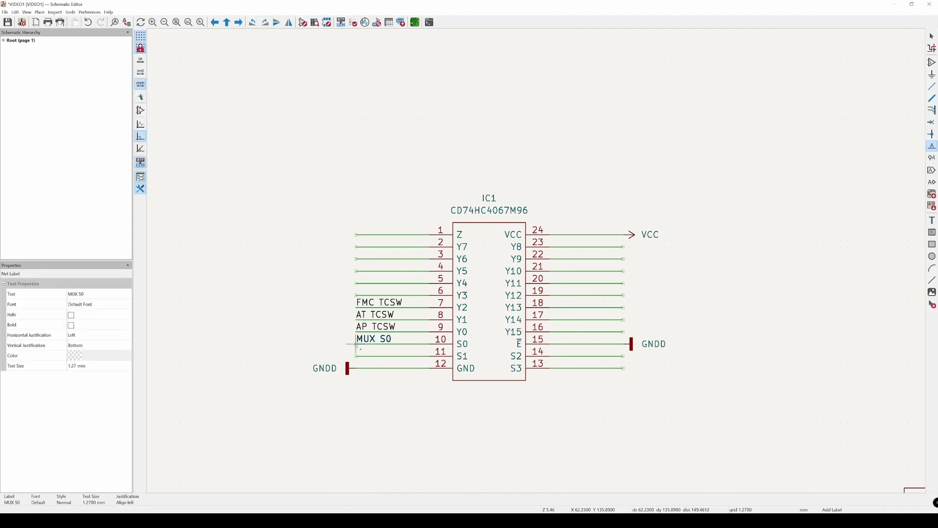
pyautogui.click(355, 343)
# Step: Attach a net label MUX S1 to the outer end of the wire on IC1 pin 11
pyautogui.click(355, 350)
pyautogui.write('MUX')
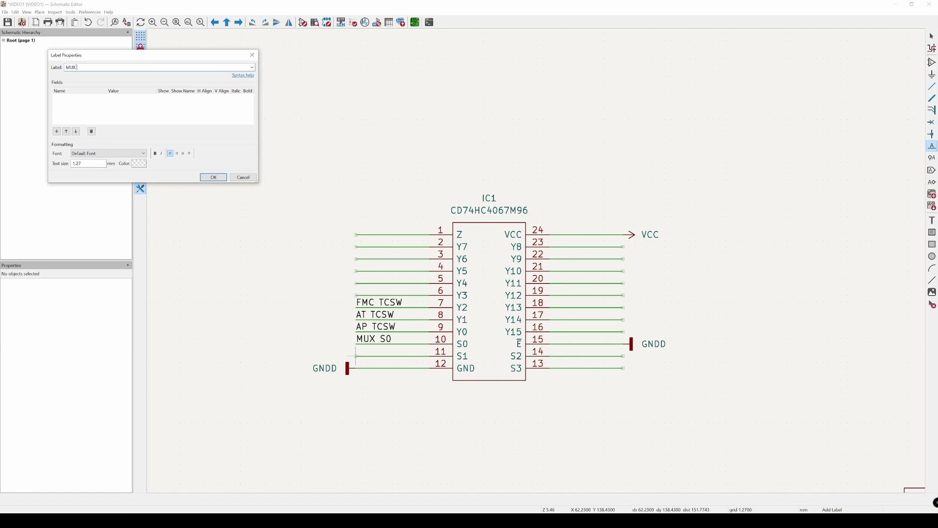
pyautogui.press('Return')
pyautogui.click(356, 350)
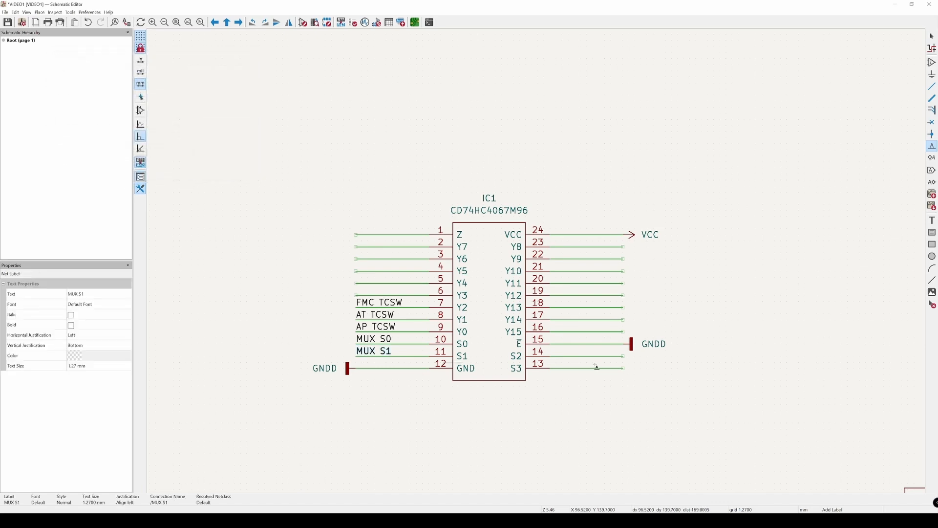
# Step: Add a net label MUX S2 at the wire end of IC1 pin 14, rotated so its text runs back over the wire
pyautogui.click(624, 356)
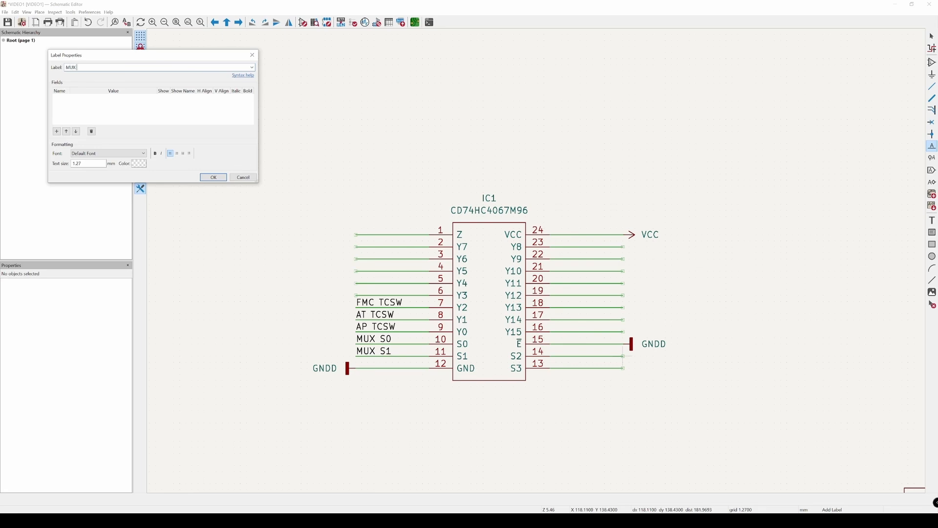
pyautogui.press('Return')
pyautogui.press('r')
pyautogui.press('r')
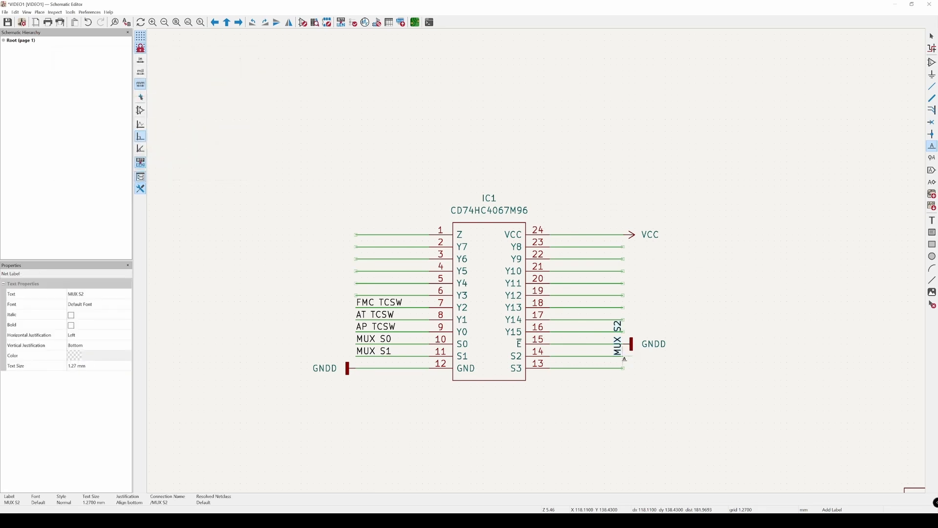
pyautogui.click(623, 356)
# Step: Add a net label MUX S3 at the wire end of IC1 pin 13, rotated to lie over the wire, and save the schematic
pyautogui.click(624, 368)
pyautogui.write('MUX')
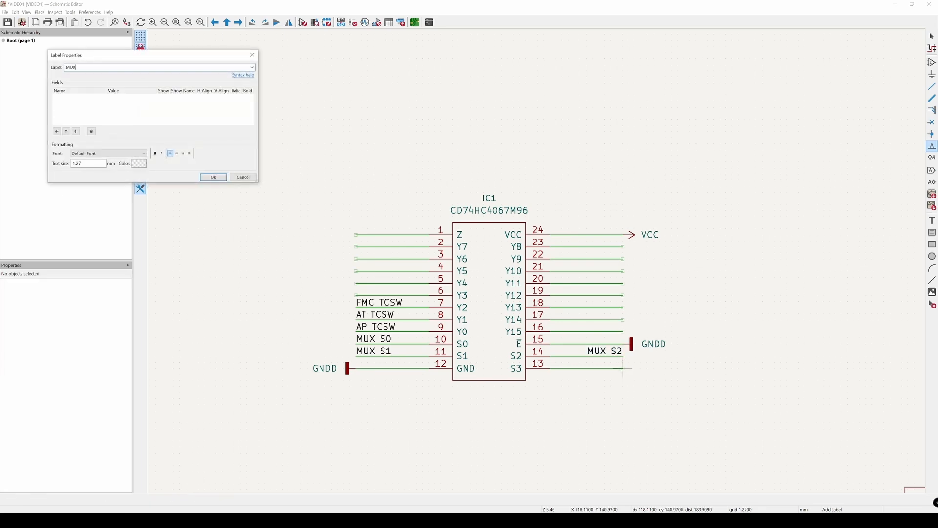
pyautogui.write(' S3')
pyautogui.press('Return')
pyautogui.press('r')
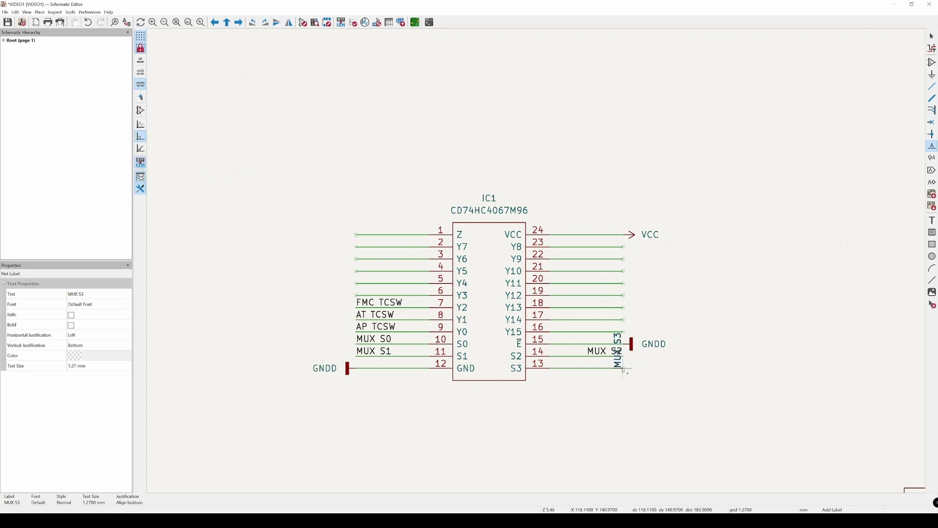
pyautogui.press('r')
pyautogui.click(624, 367)
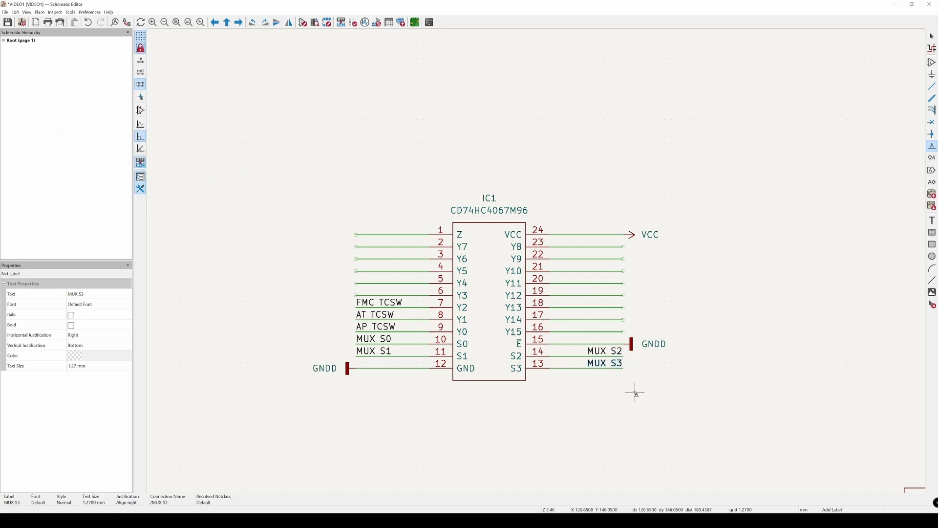
pyautogui.press('Escape')
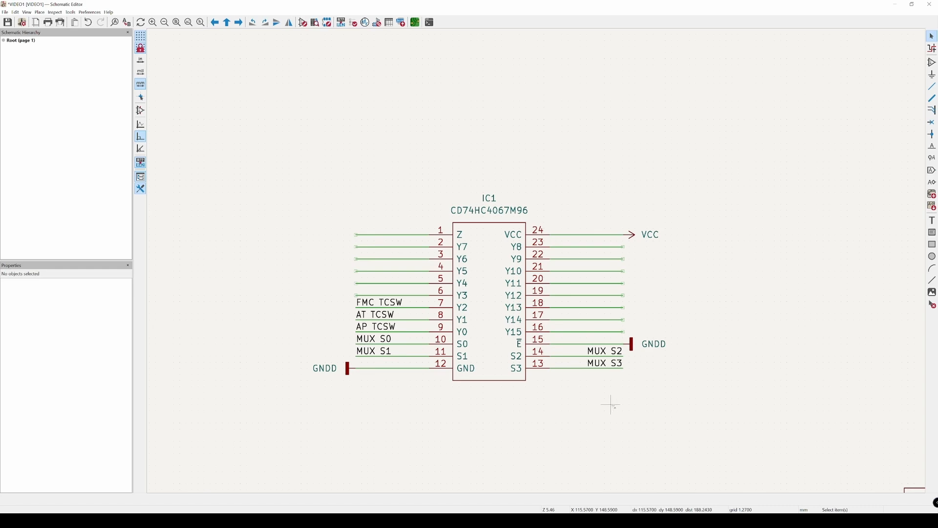
pyautogui.hotkey('ctrl', 's')
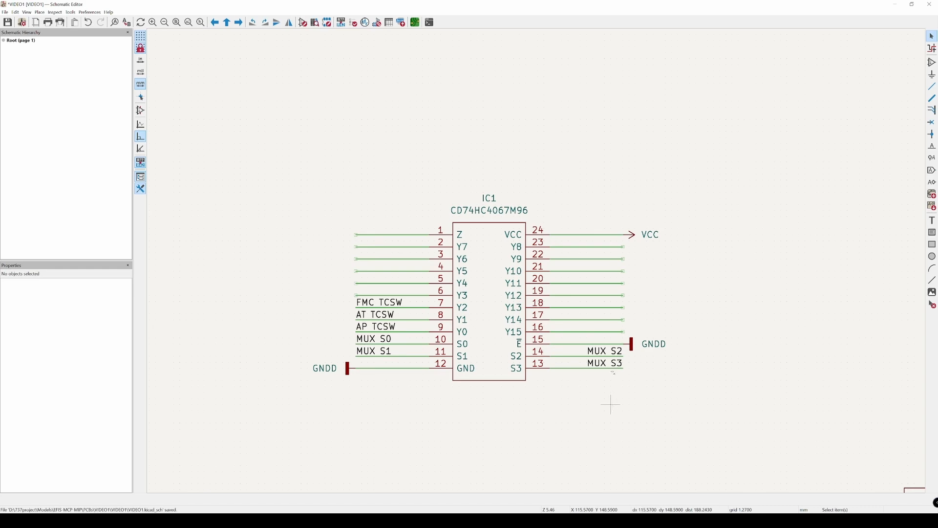
# Step: Inspect the MUX S3, MUX S2 and MUX S1 net labels on IC1's select pin wires
pyautogui.click(601, 363)
pyautogui.click(605, 386)
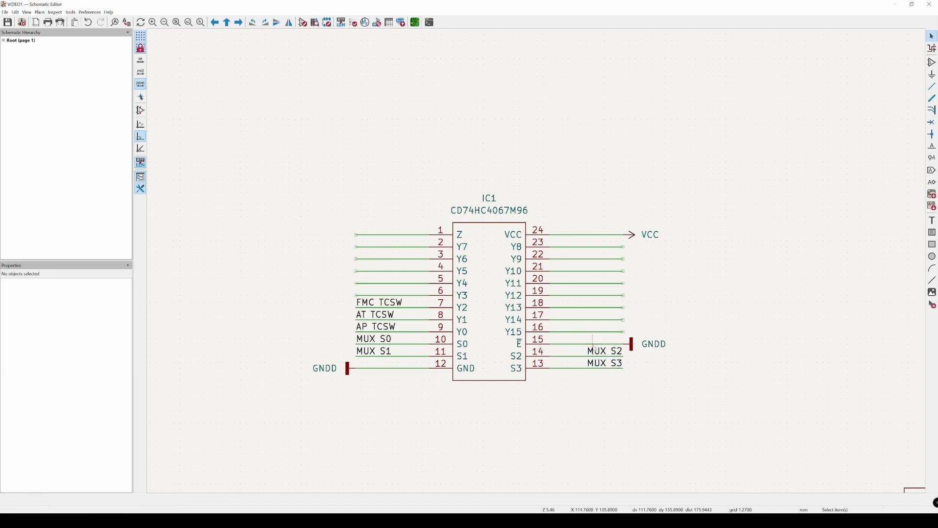
pyautogui.click(593, 353)
pyautogui.click(598, 391)
pyautogui.click(592, 354)
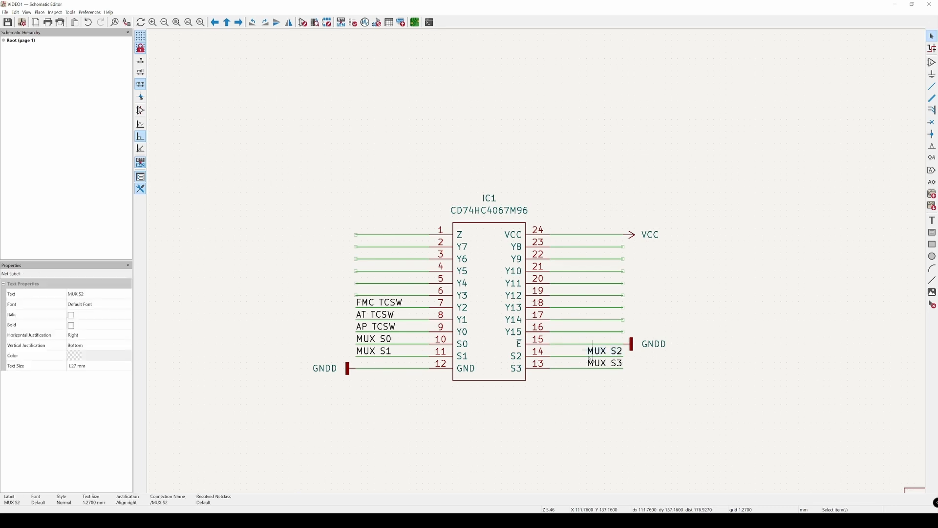
pyautogui.click(593, 385)
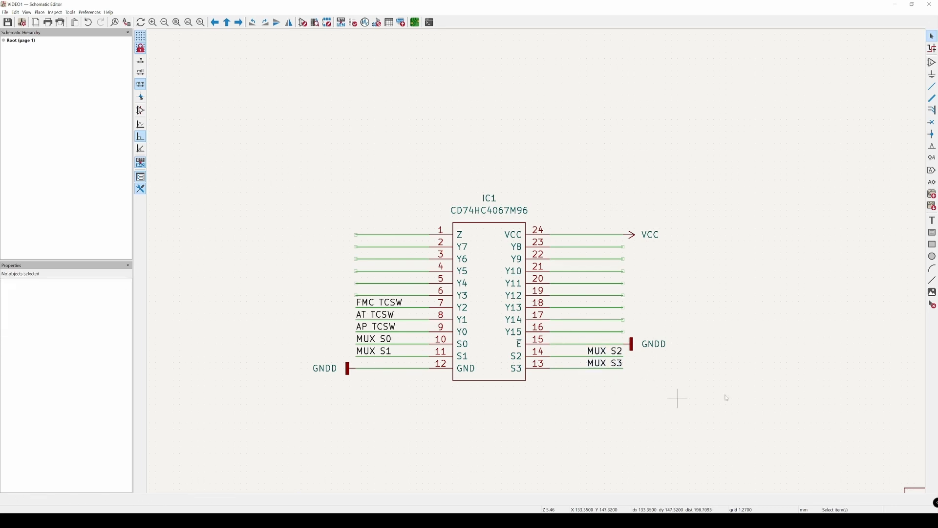
pyautogui.scroll(-1, 742, 392)
pyautogui.moveTo(730, 373); pyautogui.dragTo(597, 379, button='middle')
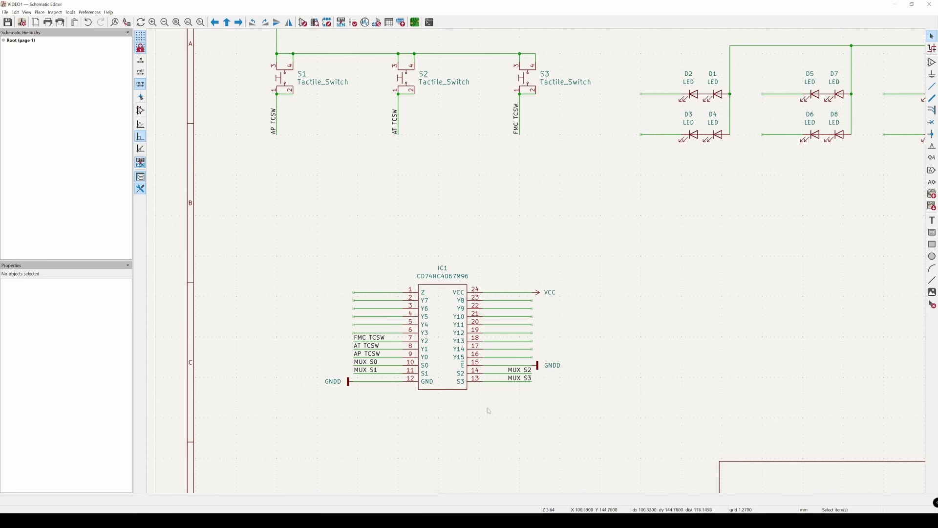
pyautogui.click(519, 377)
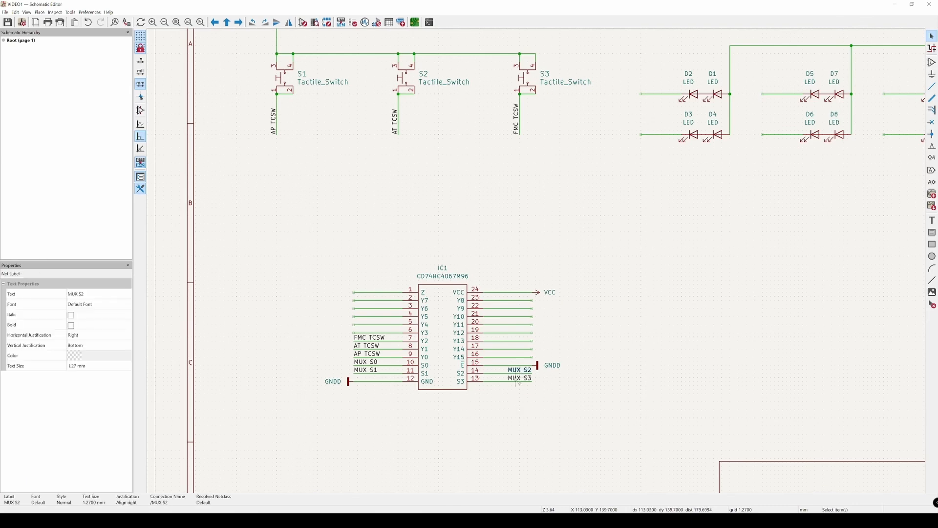
pyautogui.click(520, 390)
pyautogui.click(372, 370)
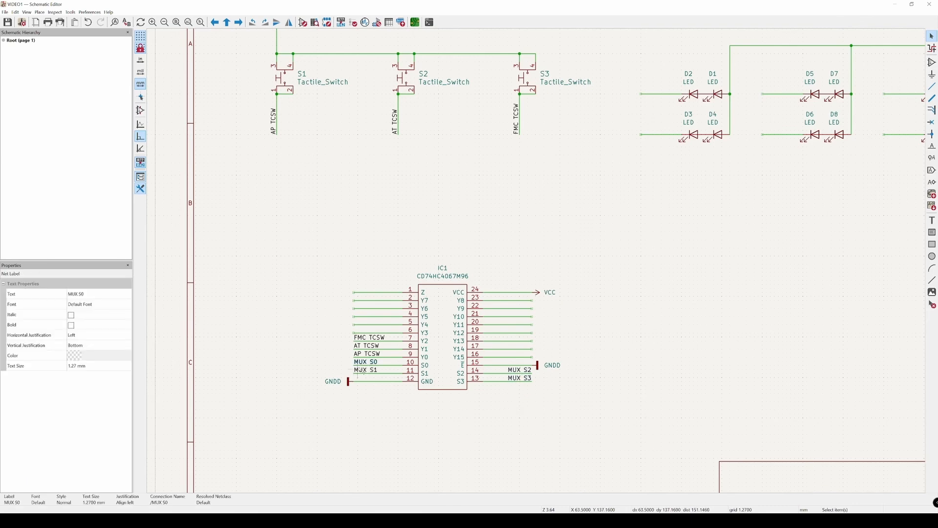
pyautogui.click(312, 327)
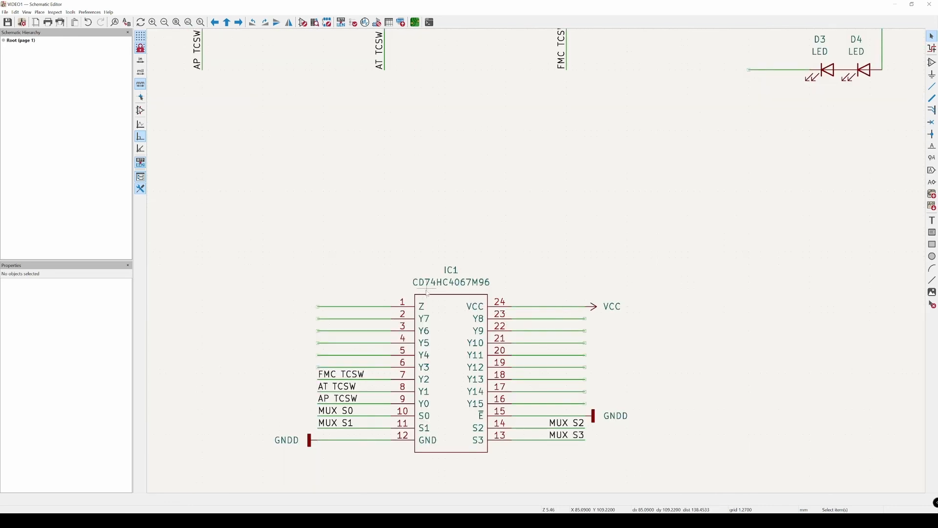
# Step: Attach a net label MUX SIG to the outer end of the wire on IC1's Z pin
pyautogui.scroll(2, 426, 263)
pyautogui.press('l')
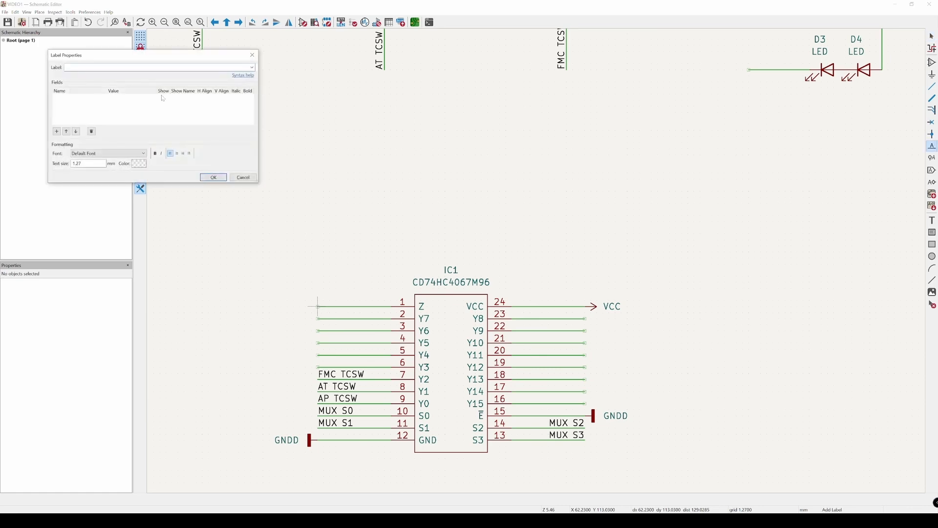
pyautogui.write('MUX SIG')
pyautogui.press('Return')
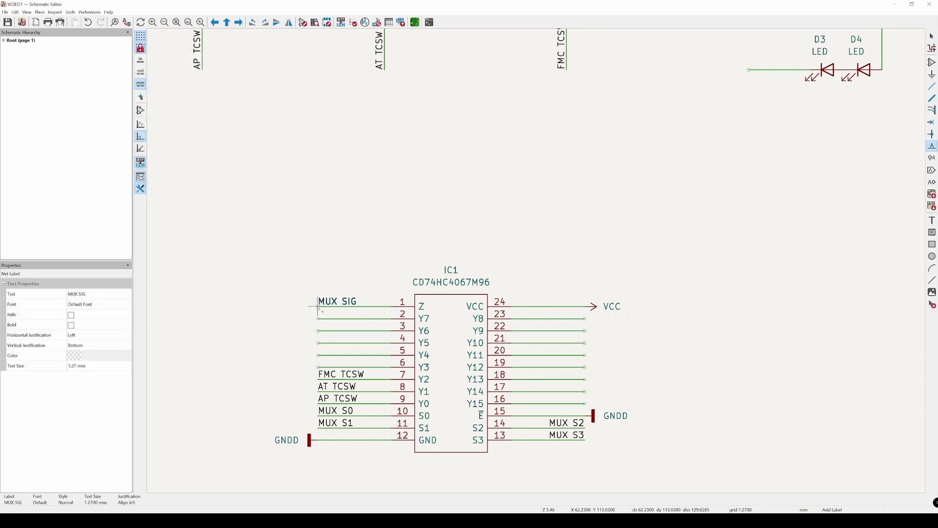
pyautogui.click(318, 307)
pyautogui.press('Escape')
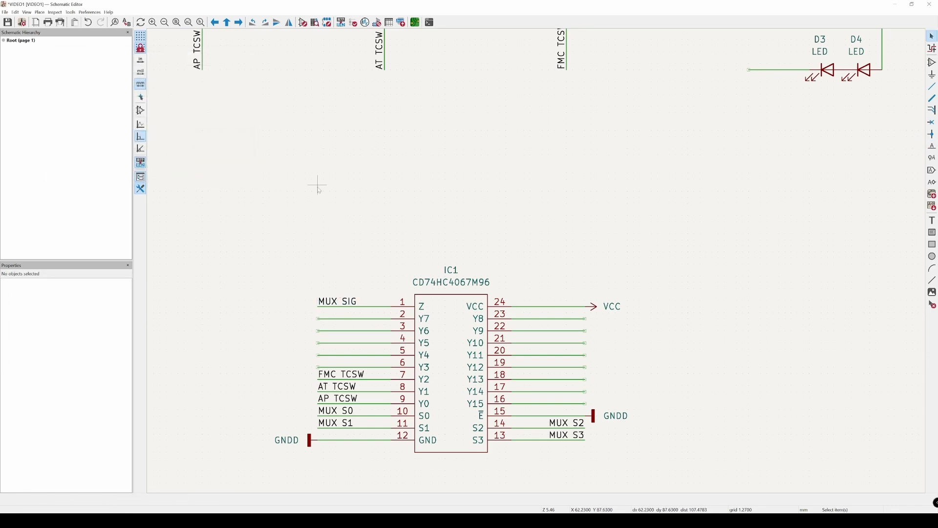
# Step: Compare the MUX S0, MUX SIG and AT TCSW net labels on the wires at IC1
pyautogui.moveTo(453, 175); pyautogui.dragTo(450, 124, button='middle')
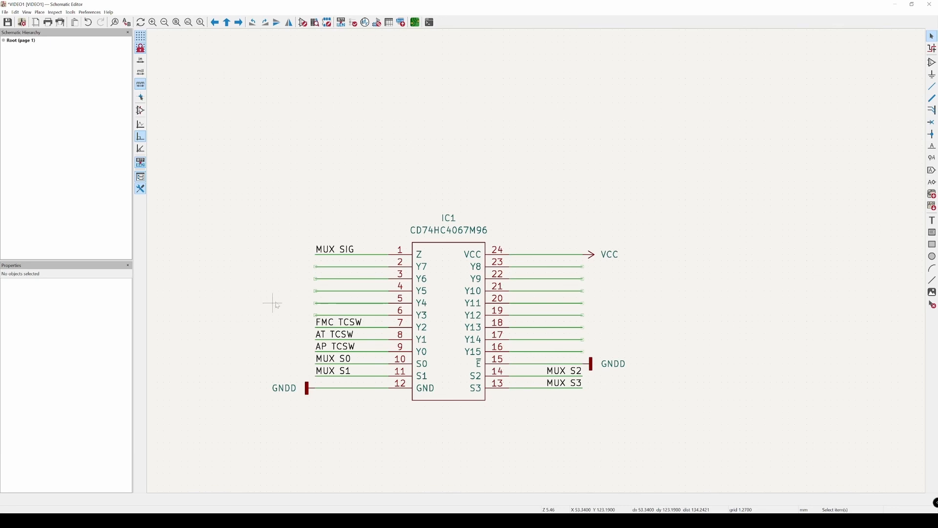
pyautogui.click(325, 360)
pyautogui.click(271, 355)
pyautogui.click(321, 250)
pyautogui.click(356, 226)
pyautogui.click(328, 333)
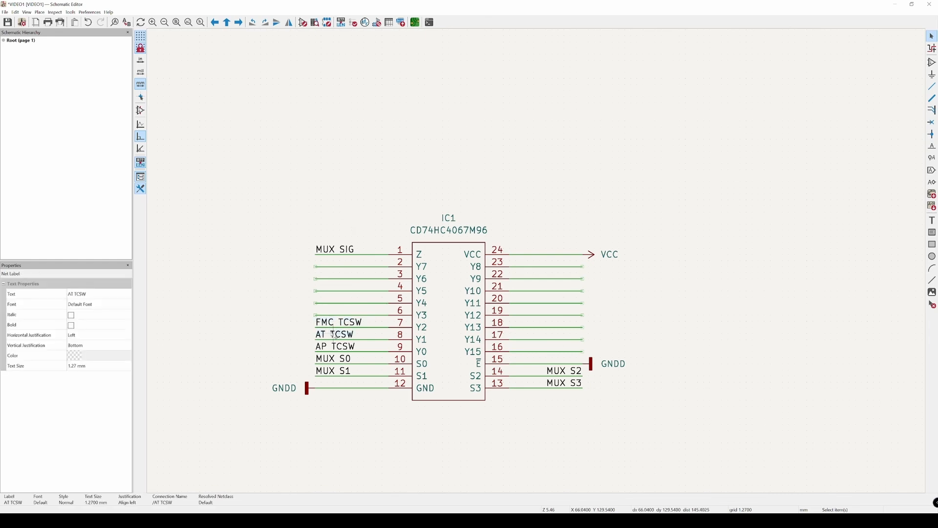
pyautogui.click(263, 310)
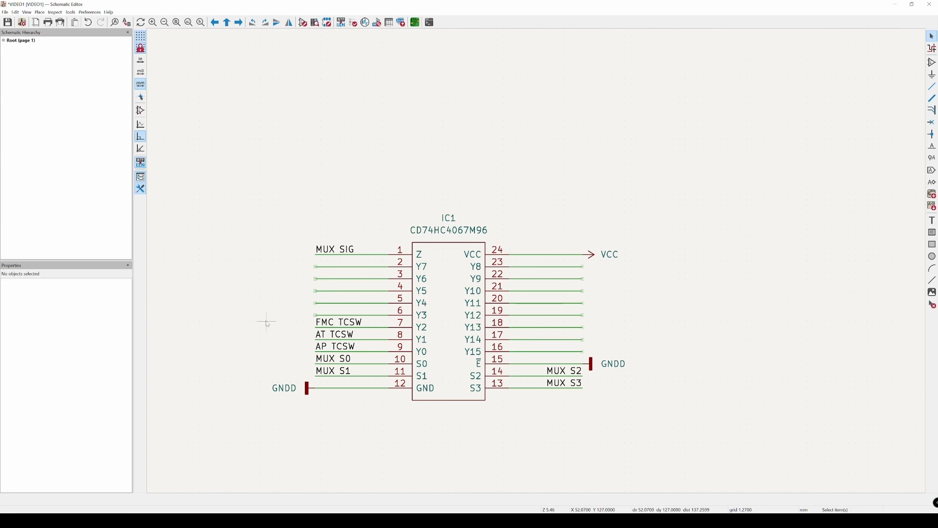
# Step: Move the MUX SIG label outward and extend IC1's Z pin wire with it to about X 52 mm
pyautogui.click(315, 253)
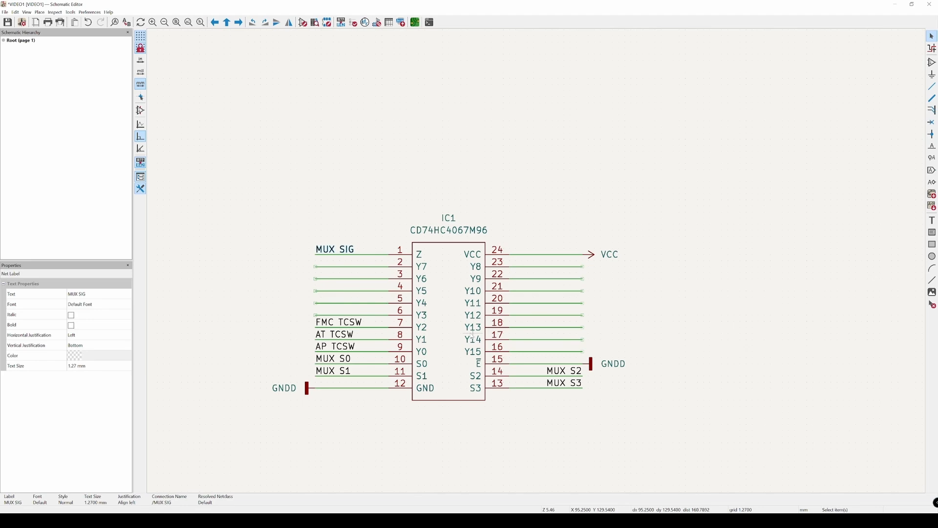
pyautogui.moveTo(323, 260); pyautogui.dragTo(268, 260)
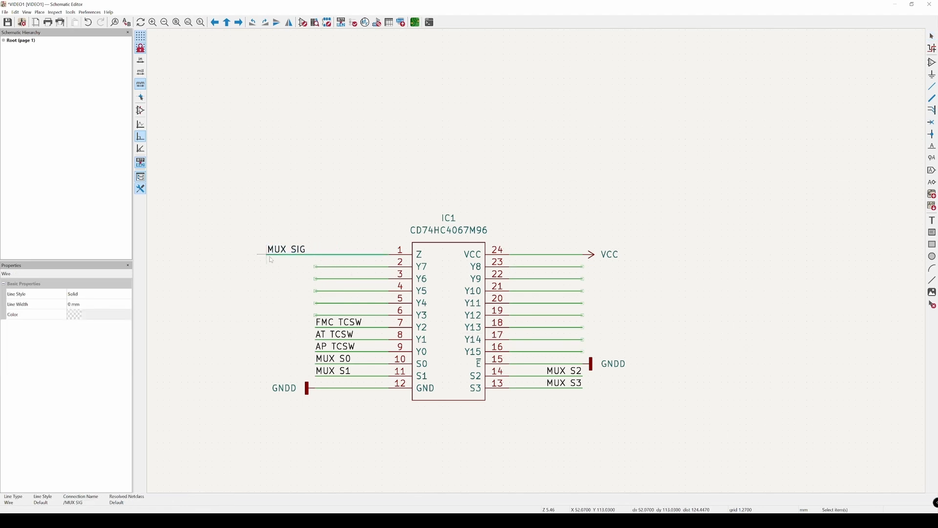
pyautogui.press('Escape')
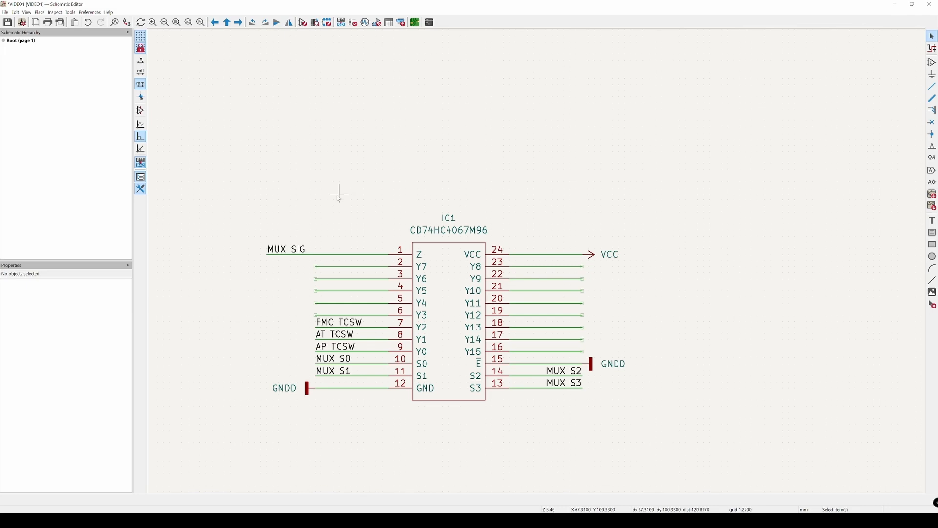
# Step: Find the resistor symbols with the search term "resis" and place one generic R resistor vertically above the MUX SIG wire
pyautogui.press('a')
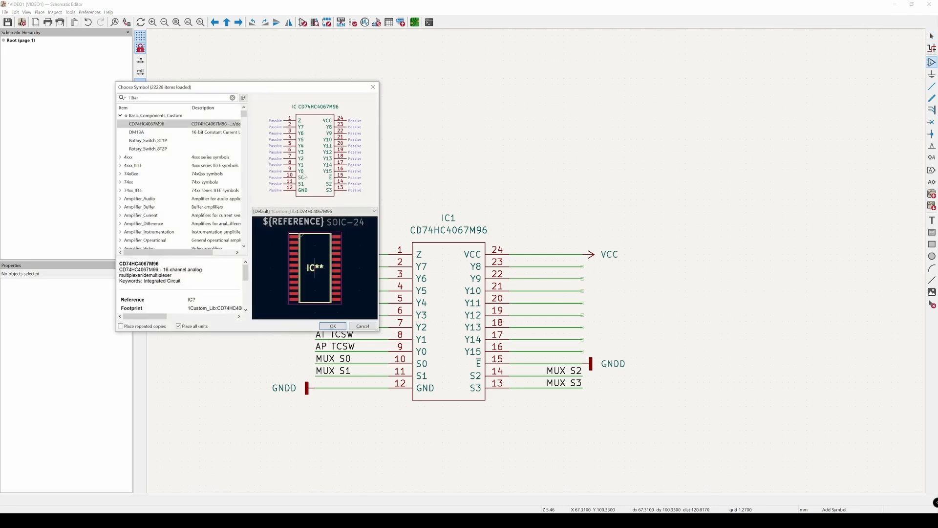
pyautogui.write('resis')
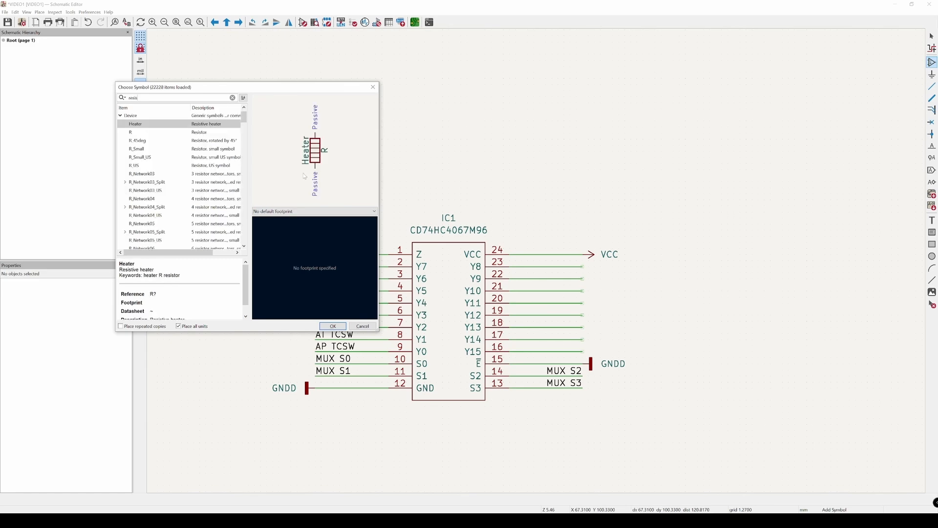
pyautogui.click(179, 134)
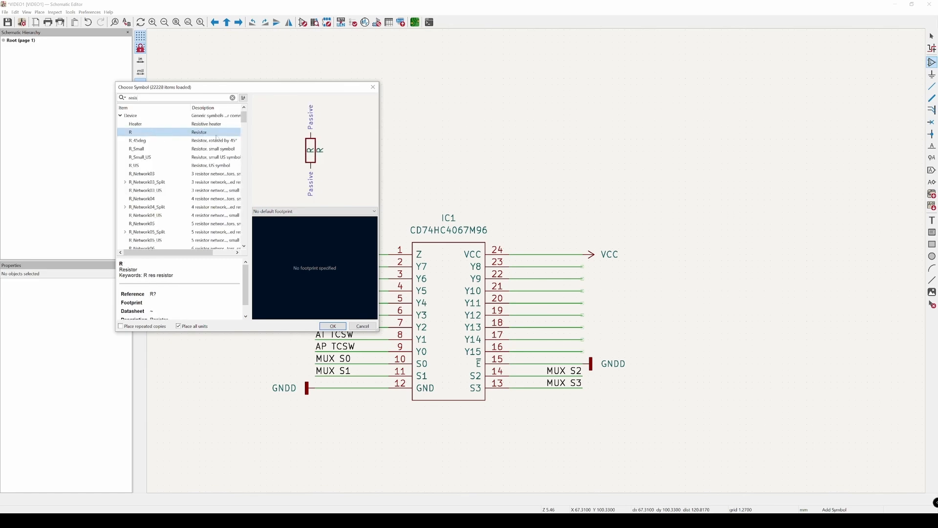
pyautogui.click(142, 141)
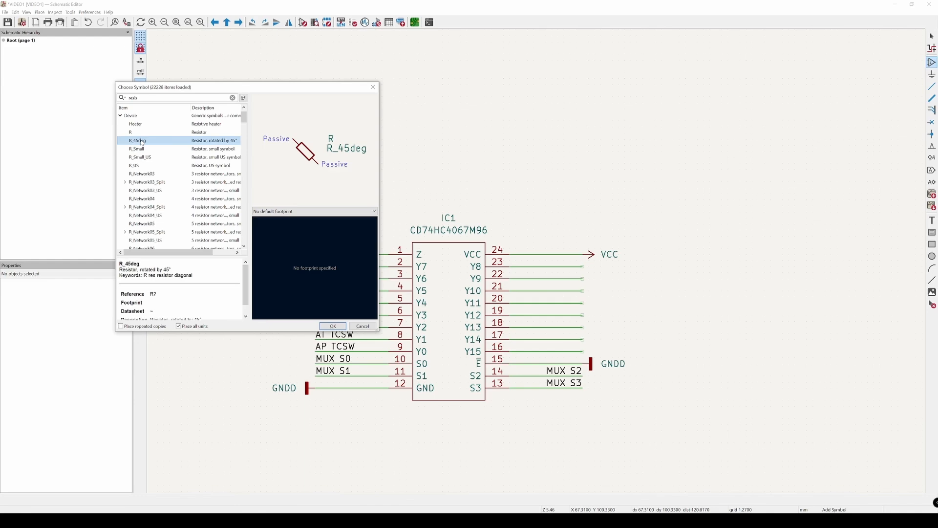
pyautogui.click(142, 151)
pyautogui.click(148, 158)
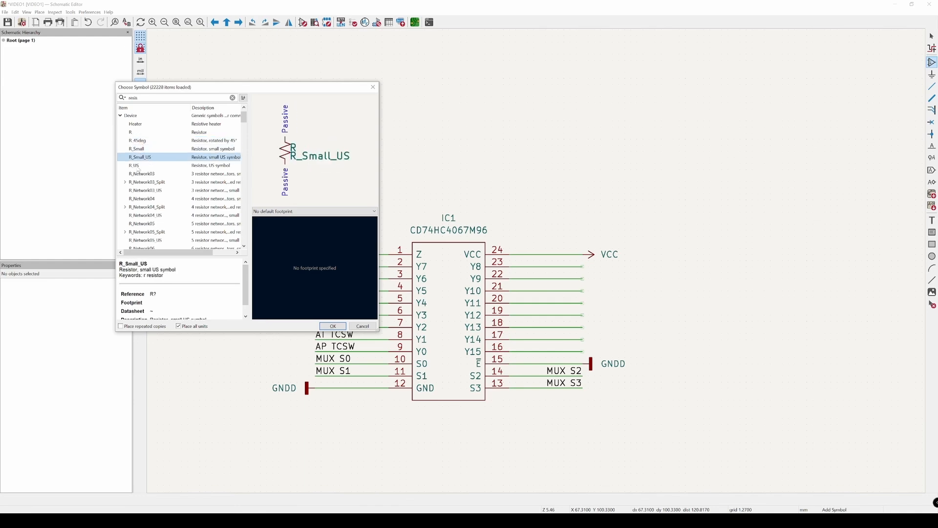
pyautogui.click(139, 166)
pyautogui.click(135, 133)
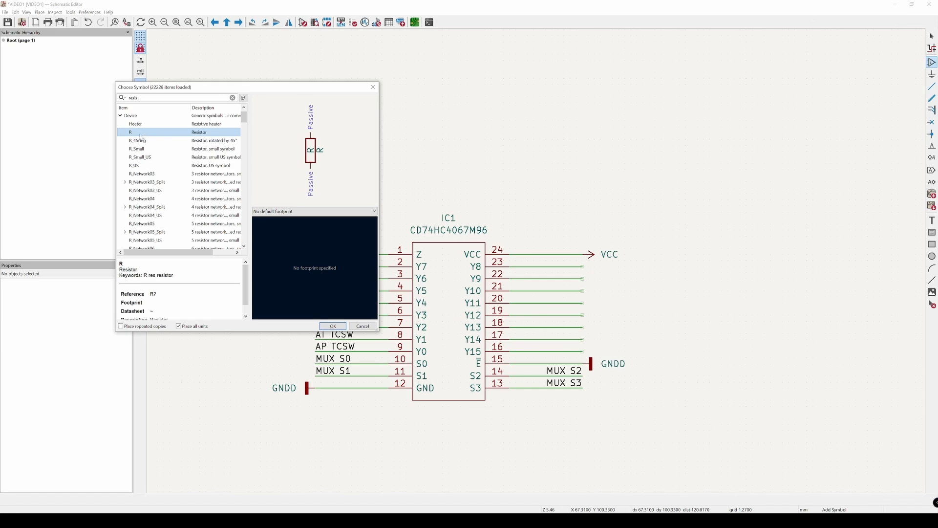
pyautogui.doubleClick(140, 135)
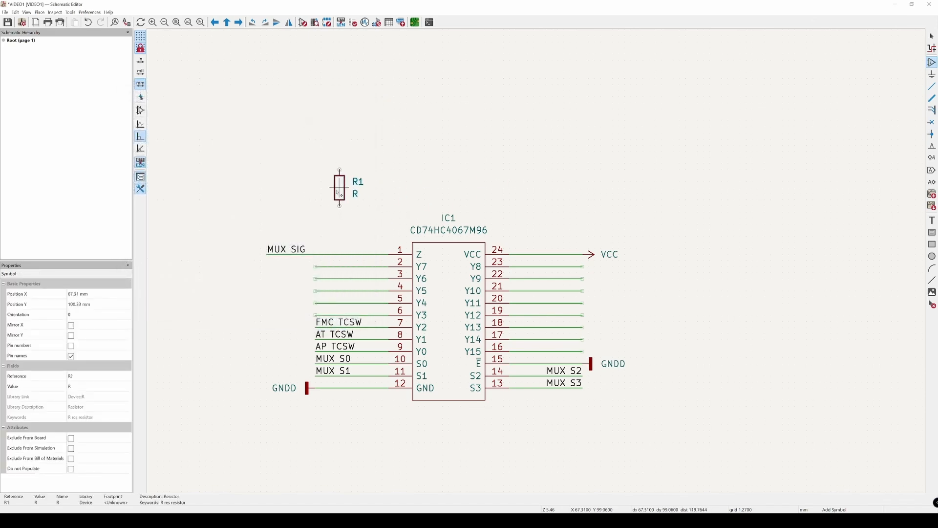
pyautogui.click(341, 193)
pyautogui.press('Escape')
# Step: Wire the resistor's lower pin down to the MUX SIG wire and draw a wire stub upward from its upper pin
pyautogui.press('w')
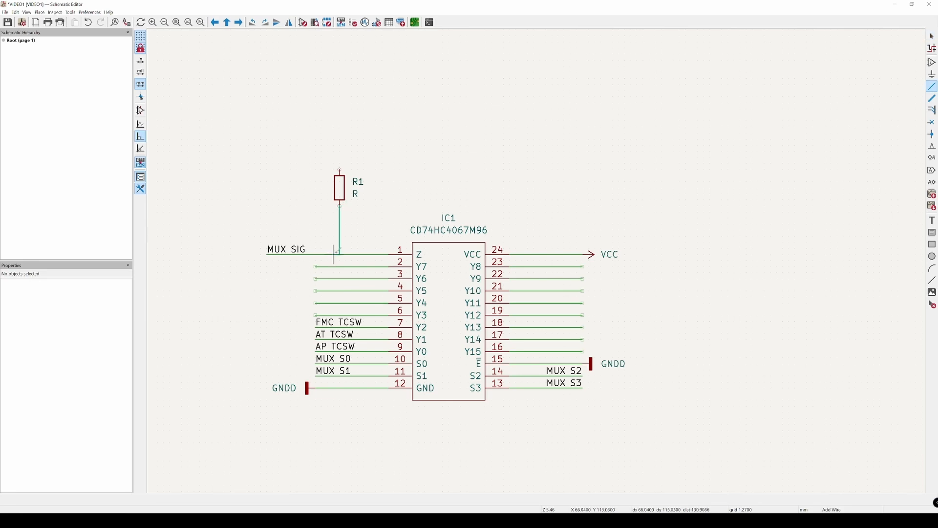
pyautogui.click(340, 254)
pyautogui.press('Escape')
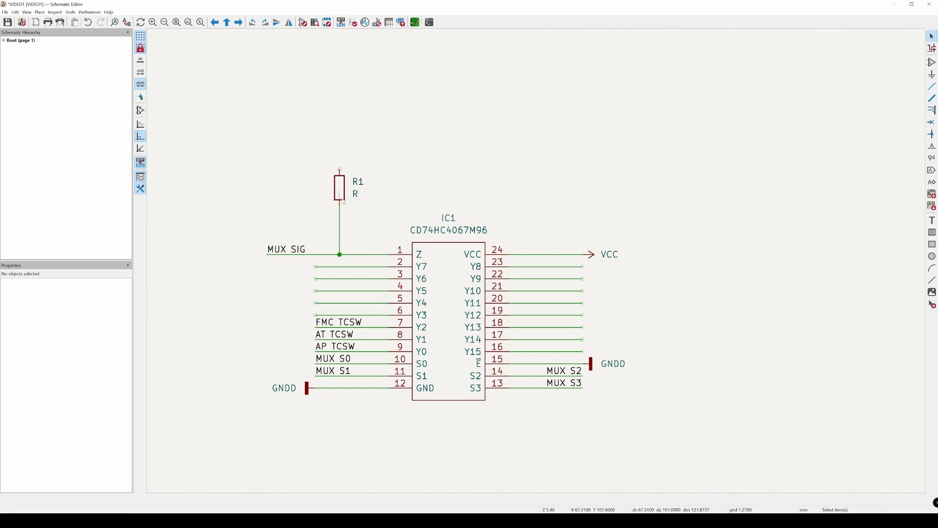
pyautogui.moveTo(437, 152); pyautogui.dragTo(434, 181, button='middle')
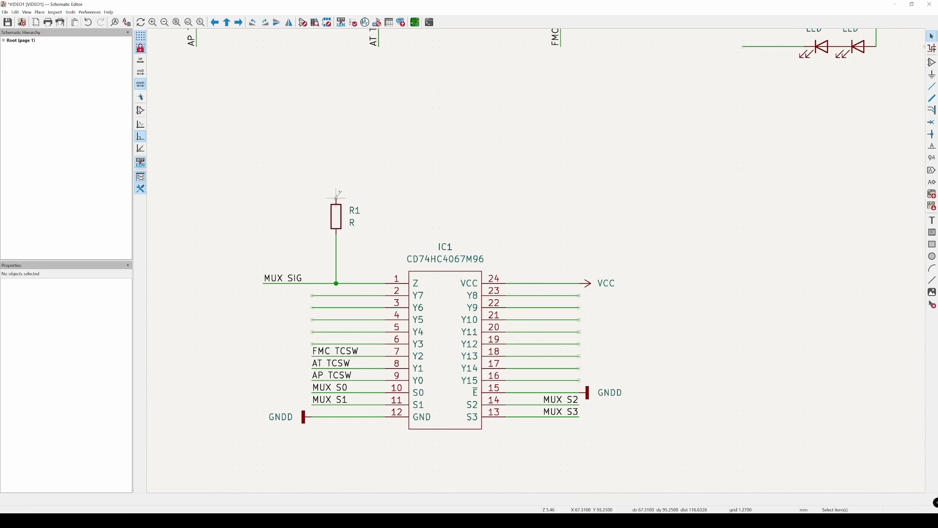
pyautogui.press('w')
pyautogui.press('Escape')
# Step: Duplicate the VCC power symbol from IC1 pin 24 and attach it, pointing upward, to the wire end above R1
pyautogui.scroll(-4, 339, 153)
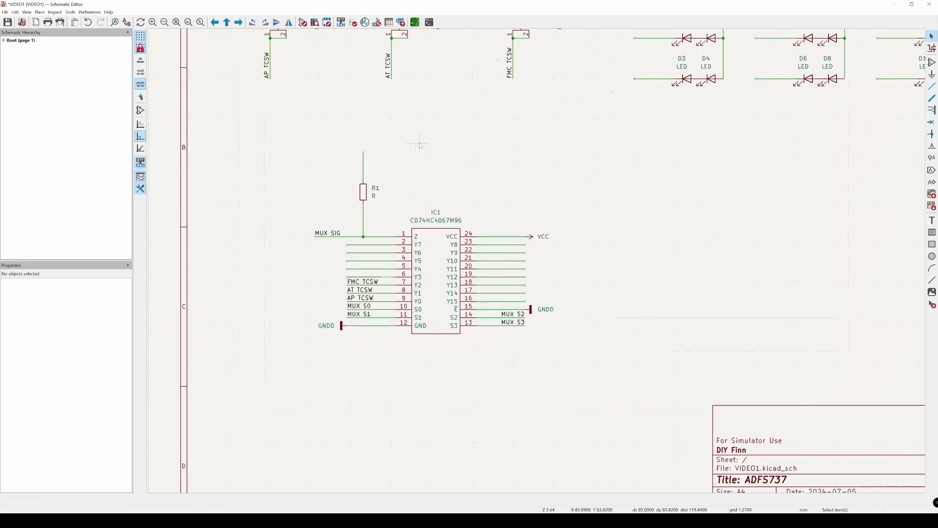
pyautogui.click(485, 217)
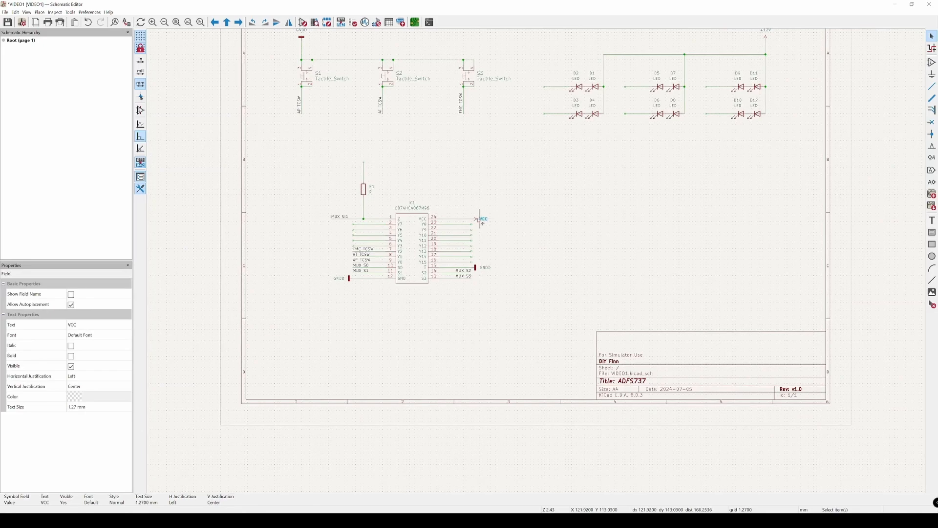
pyautogui.click(480, 215)
pyautogui.scroll(2, 480, 214)
pyautogui.hotkey('ctrl', 'd')
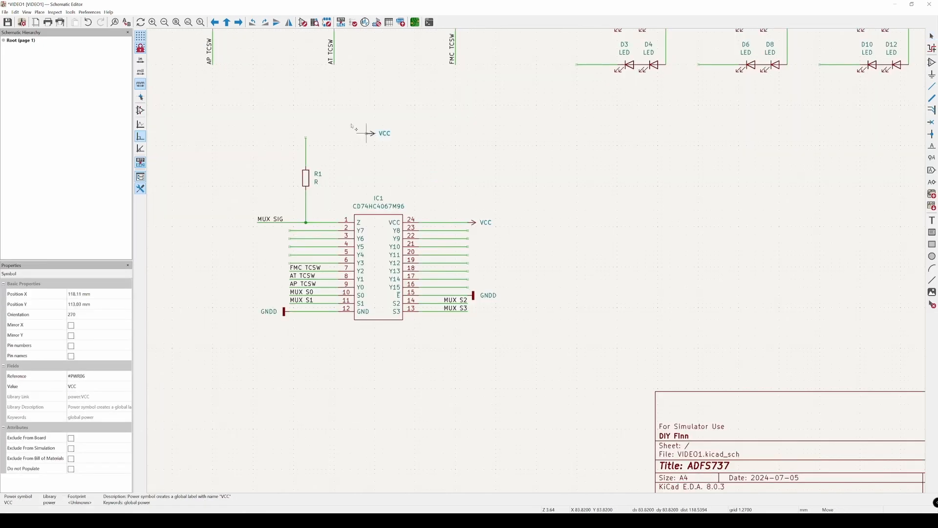
pyautogui.scroll(4, 335, 126)
pyautogui.click(269, 152)
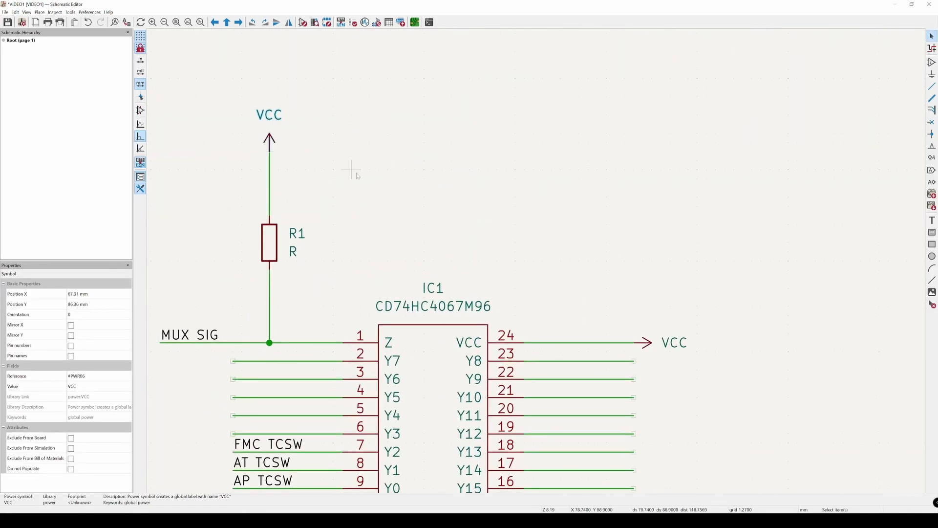
# Step: Set the value of resistor R1 to 2kR
pyautogui.scroll(-2, 413, 170)
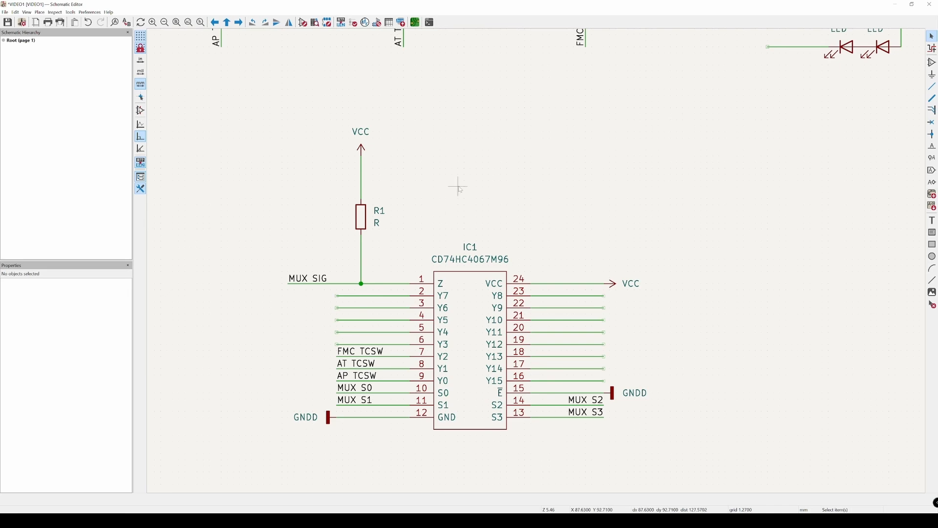
pyautogui.moveTo(441, 187); pyautogui.dragTo(398, 223)
pyautogui.doubleClick(377, 223)
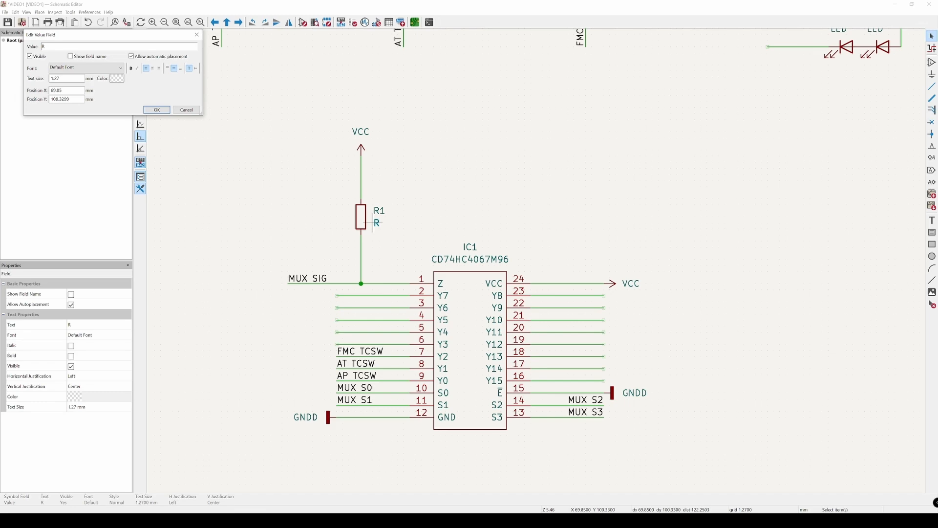
pyautogui.moveTo(83, 38); pyautogui.dragTo(252, 155)
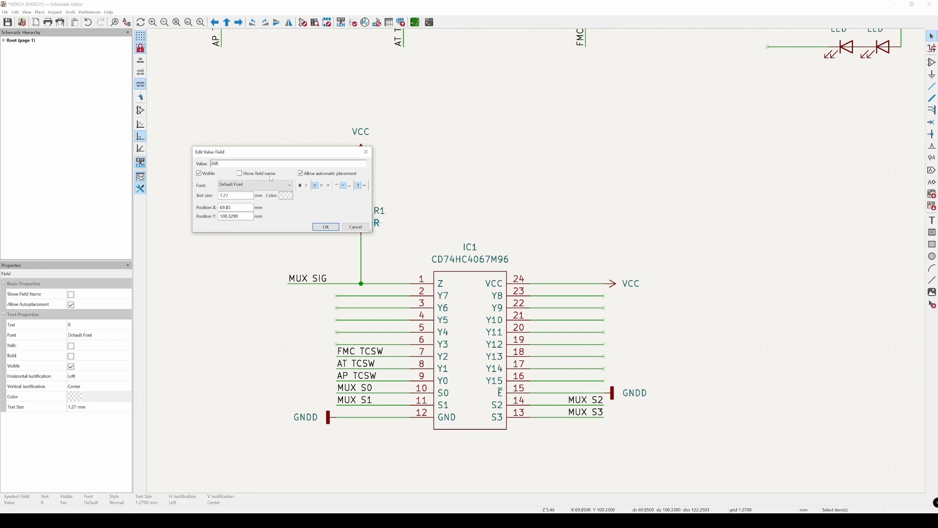
pyautogui.click(321, 227)
pyautogui.click(439, 187)
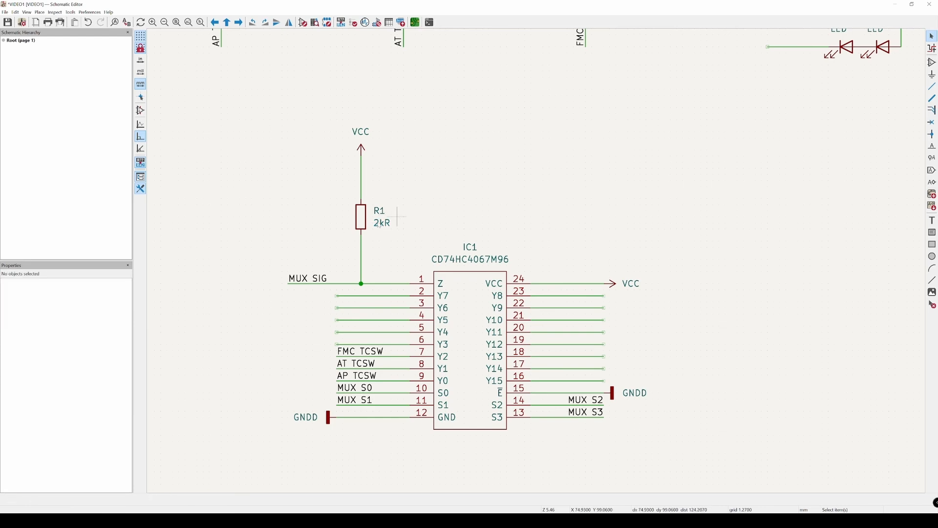
# Step: Examine resistor R1 and its connection between VCC and the MUX SIG wire
pyautogui.moveTo(468, 222); pyautogui.dragTo(457, 220, button='middle')
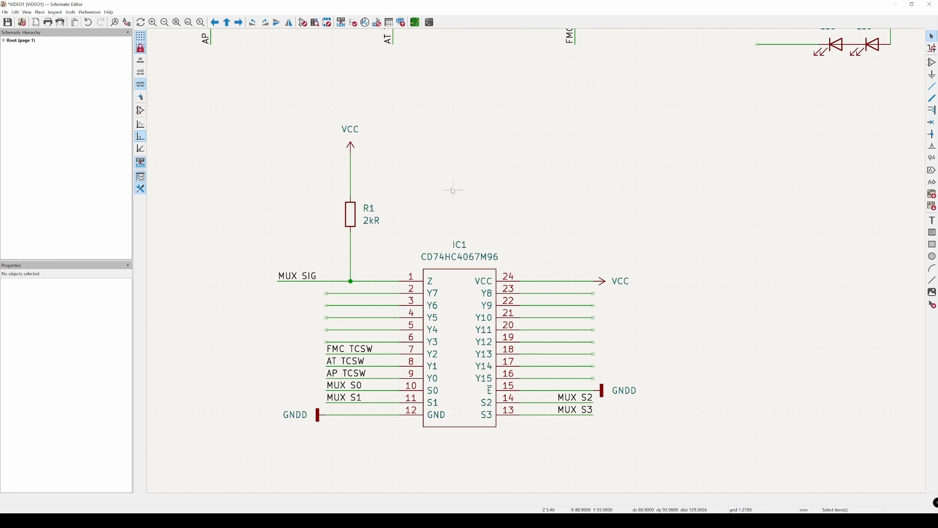
pyautogui.click(386, 211)
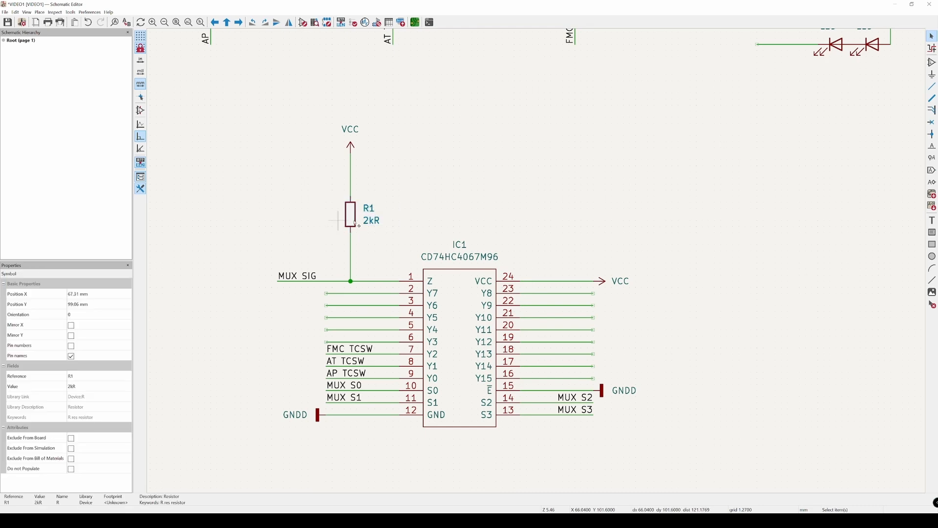
pyautogui.click(419, 200)
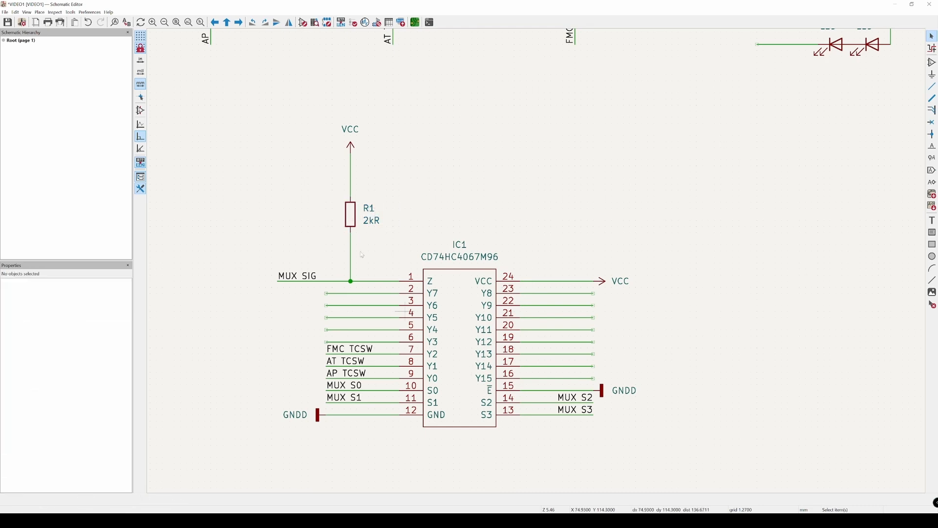
pyautogui.click(354, 213)
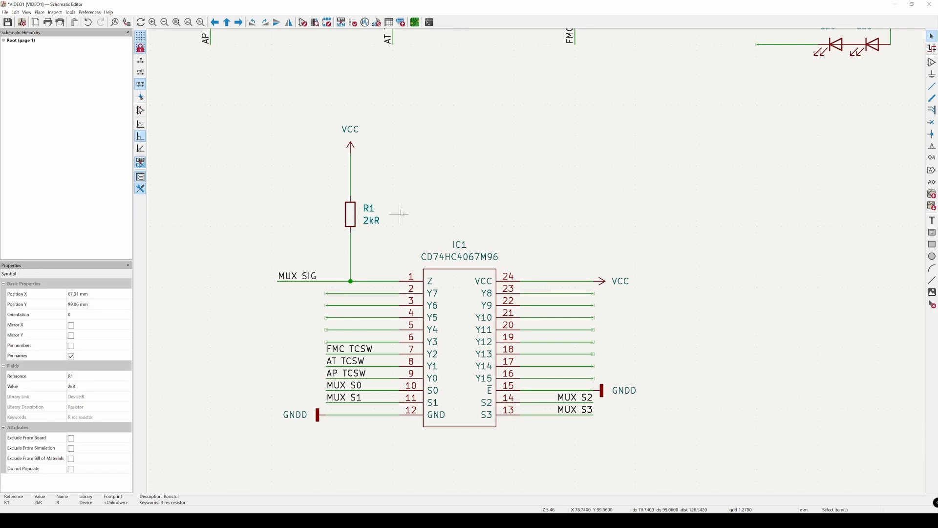
pyautogui.click(345, 214)
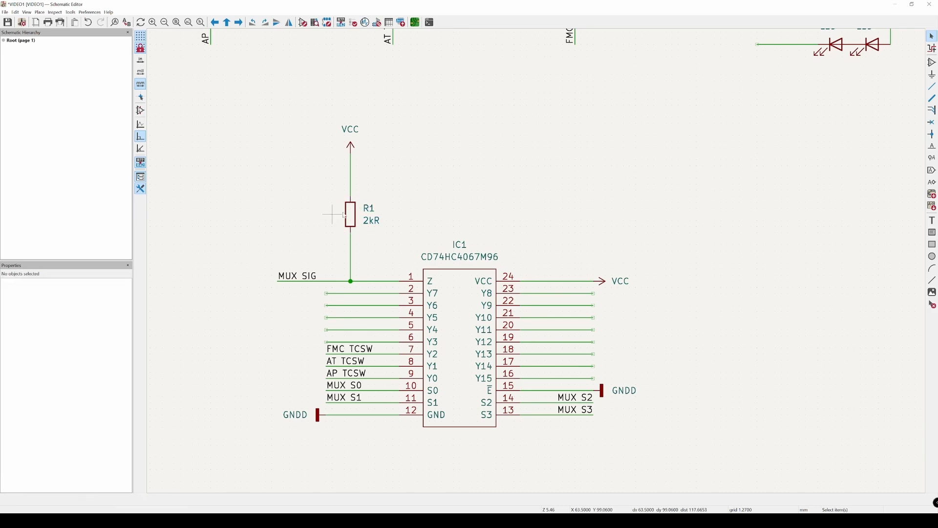
pyautogui.click(367, 220)
pyautogui.click(321, 215)
pyautogui.click(353, 221)
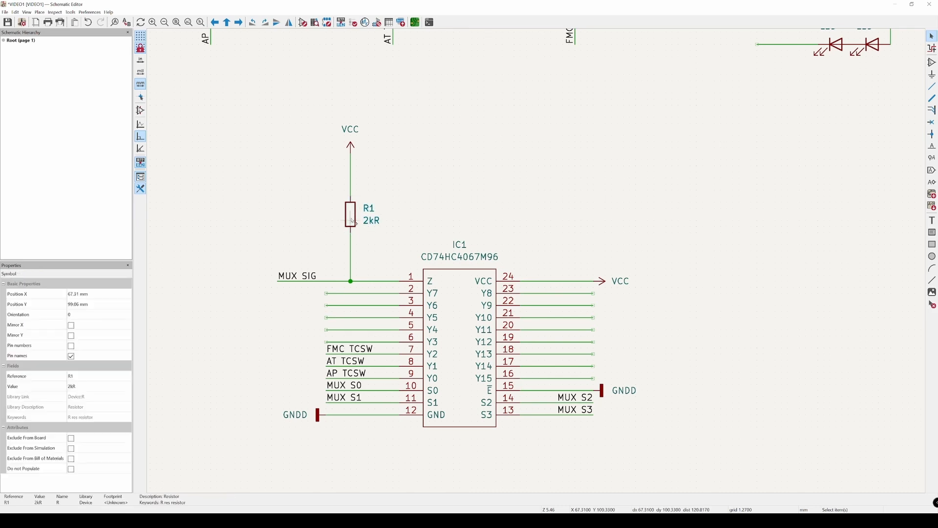
pyautogui.click(446, 210)
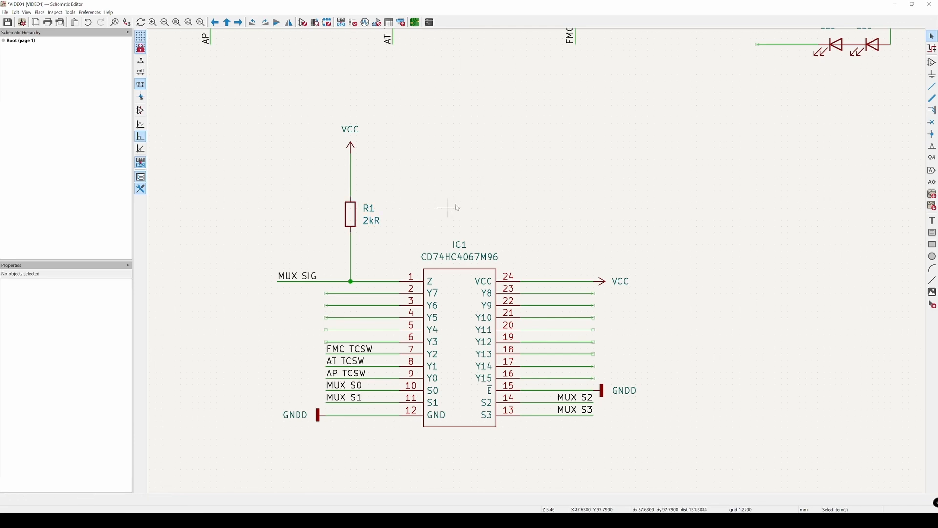
# Step: Duplicate the VCC symbol above R1 and place the copy in the free area beside the MUX SIG label
pyautogui.scroll(-2, 542, 215)
pyautogui.moveTo(502, 193); pyautogui.dragTo(466, 208, button='middle')
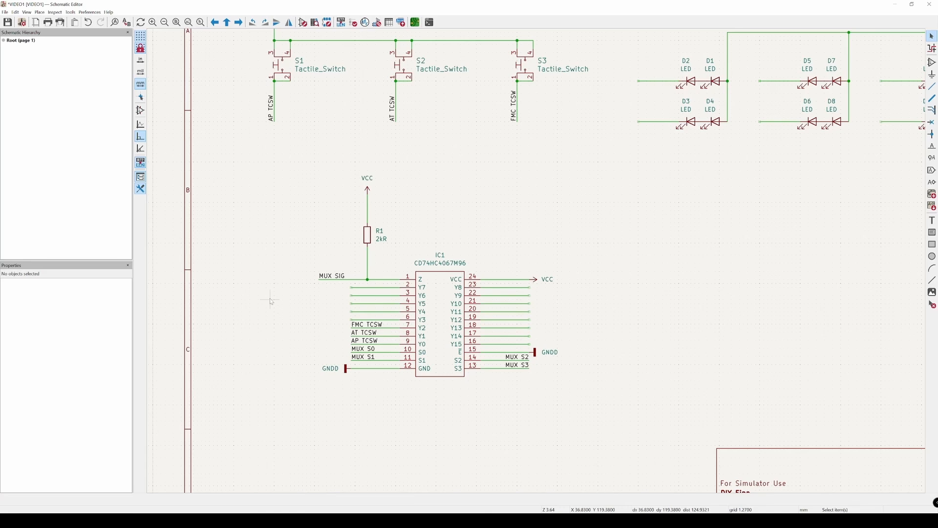
pyautogui.moveTo(233, 281); pyautogui.dragTo(270, 368)
pyautogui.click(367, 187)
pyautogui.hotkey('ctrl', 'd')
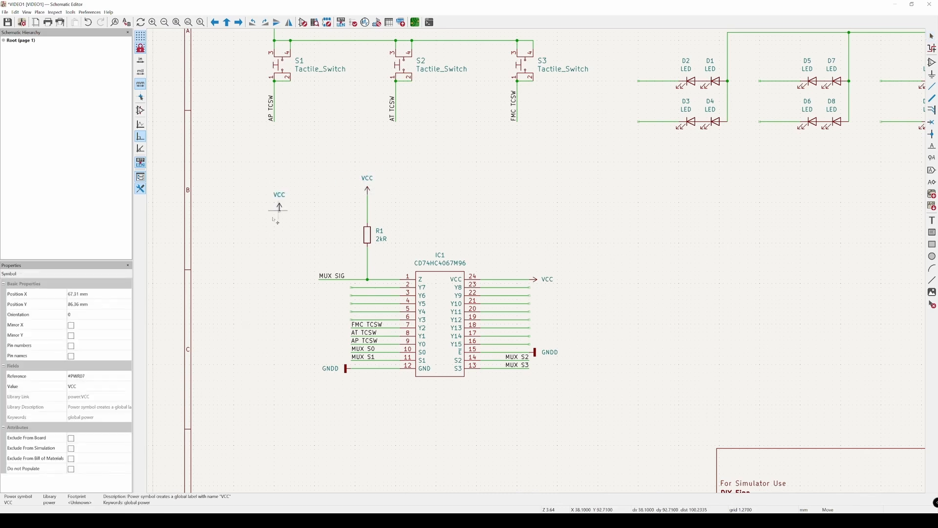
pyautogui.click(250, 249)
# Step: Duplicate the GNDD symbol from IC1 pin 15 and place the copy, rotated to point downward, directly below the free-standing VCC symbol
pyautogui.click(536, 353)
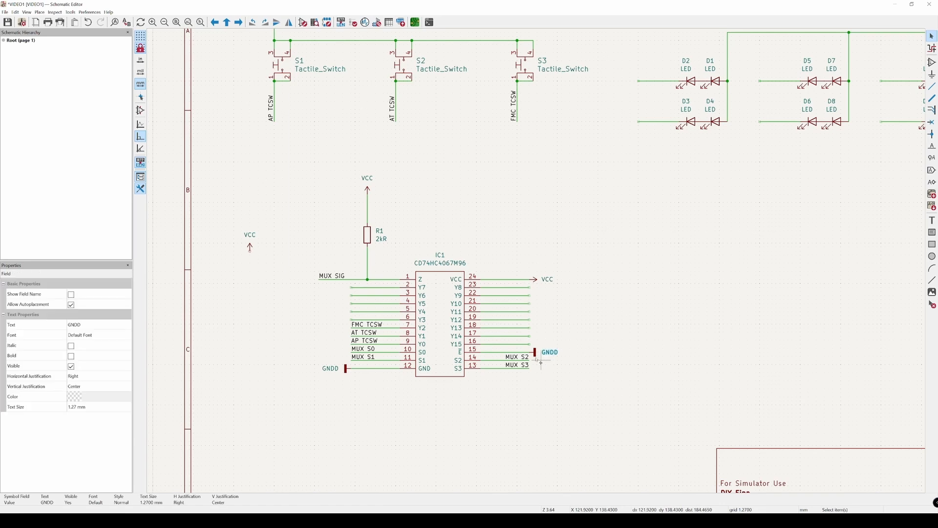
pyautogui.hotkey('ctrl', 'd')
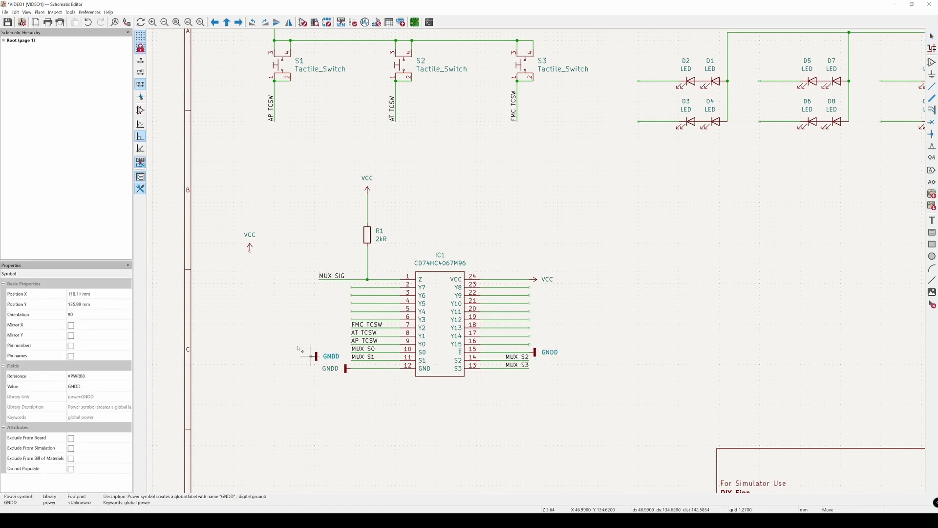
pyautogui.click(250, 312)
# Step: Place an unpolarized capacitor symbol (C) between the free-standing VCC and GNDD symbols
pyautogui.scroll(2, 261, 276)
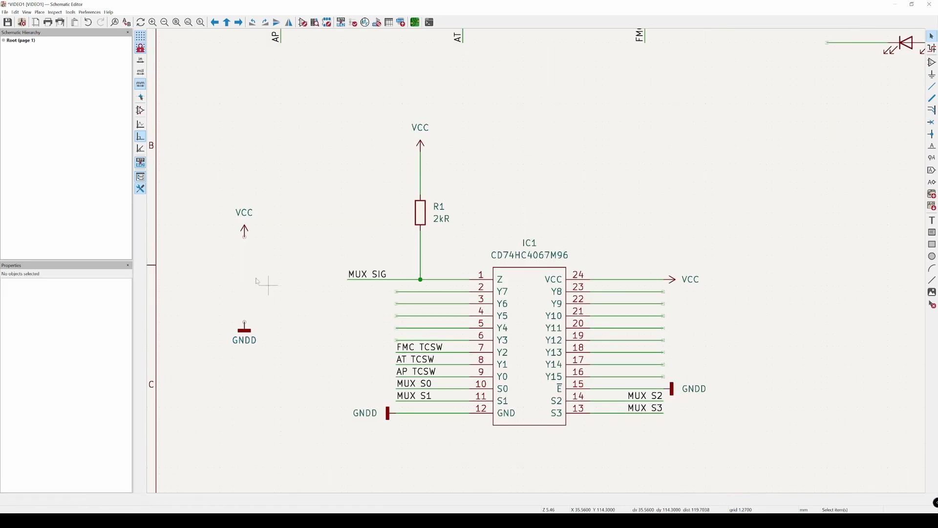
pyautogui.press('a')
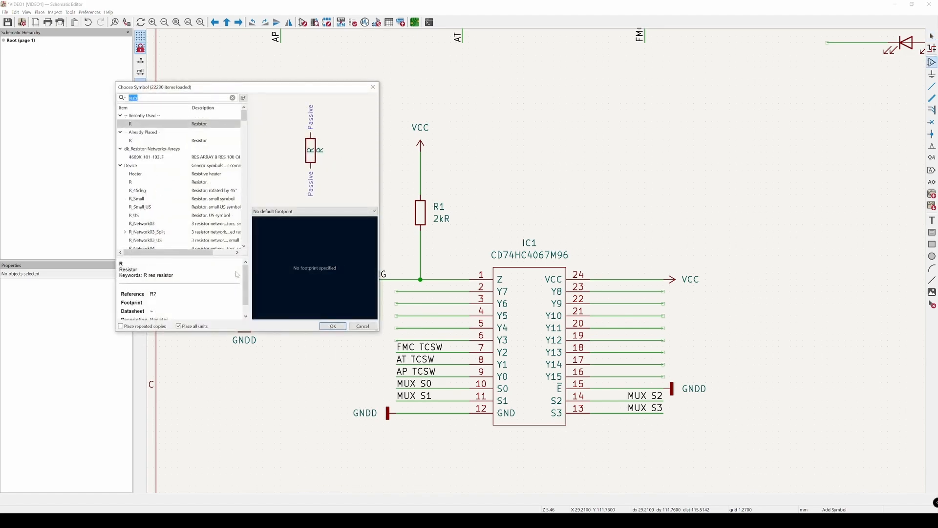
pyautogui.write('cpa')
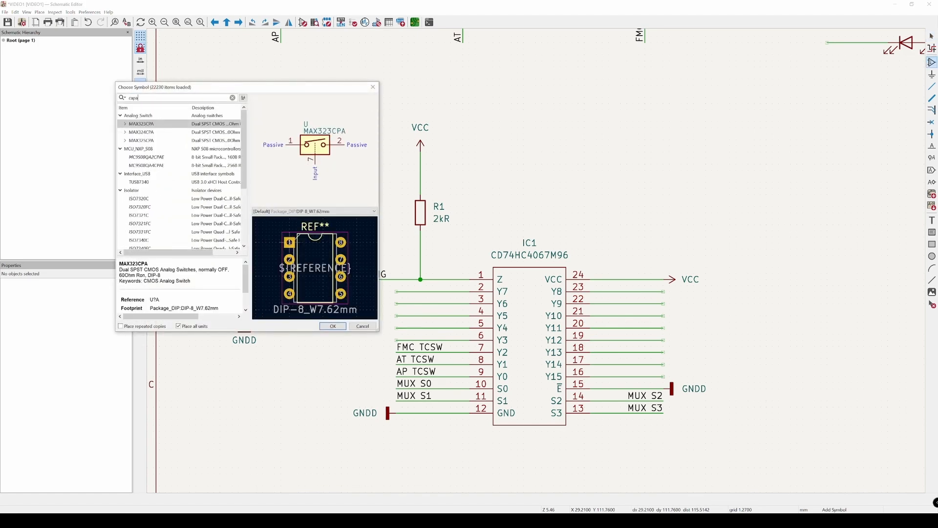
pyautogui.click(137, 158)
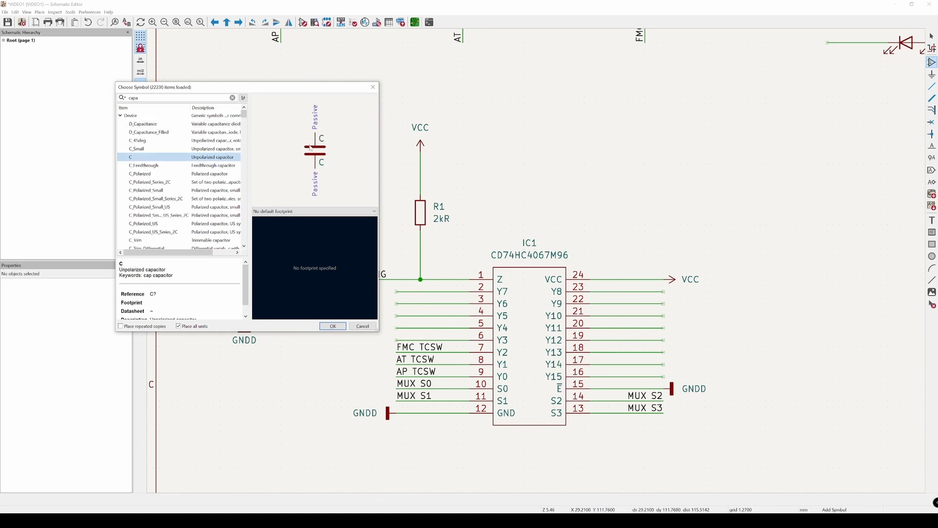
pyautogui.doubleClick(142, 160)
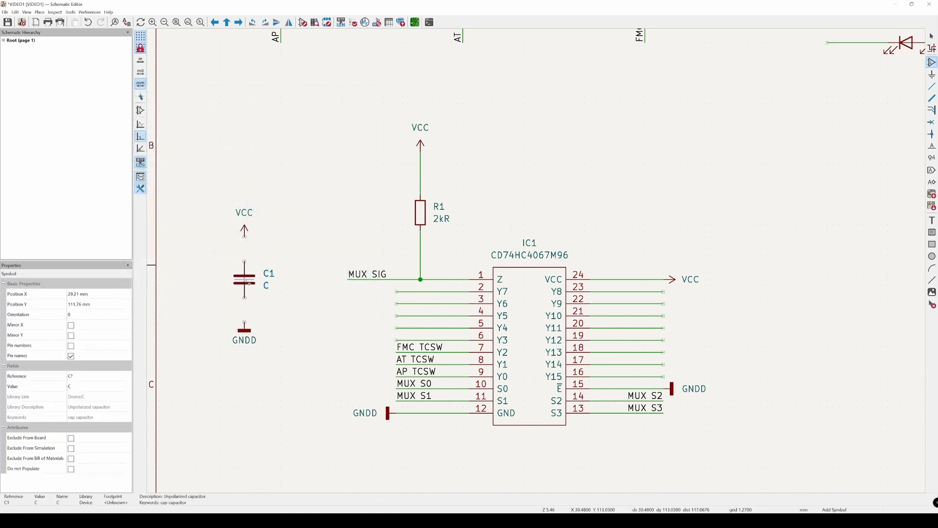
pyautogui.click(244, 279)
pyautogui.press('Escape')
# Step: Wire the upper pin of capacitor C1 to VCC and its lower pin to GNDD
pyautogui.click(244, 236)
pyautogui.click(244, 261)
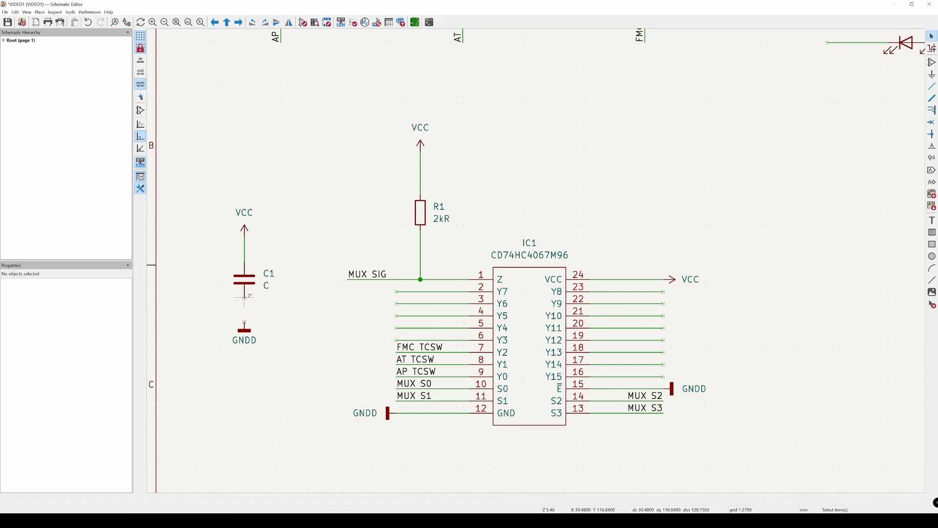
pyautogui.press('w')
pyautogui.click(245, 328)
pyautogui.press('Escape')
# Step: Move capacitor C1, together with its VCC and GNDD symbols and wires, down and closer to IC1
pyautogui.moveTo(205, 195); pyautogui.dragTo(321, 377)
pyautogui.moveTo(250, 286); pyautogui.dragTo(274, 341)
pyautogui.scroll(-2, 334, 298)
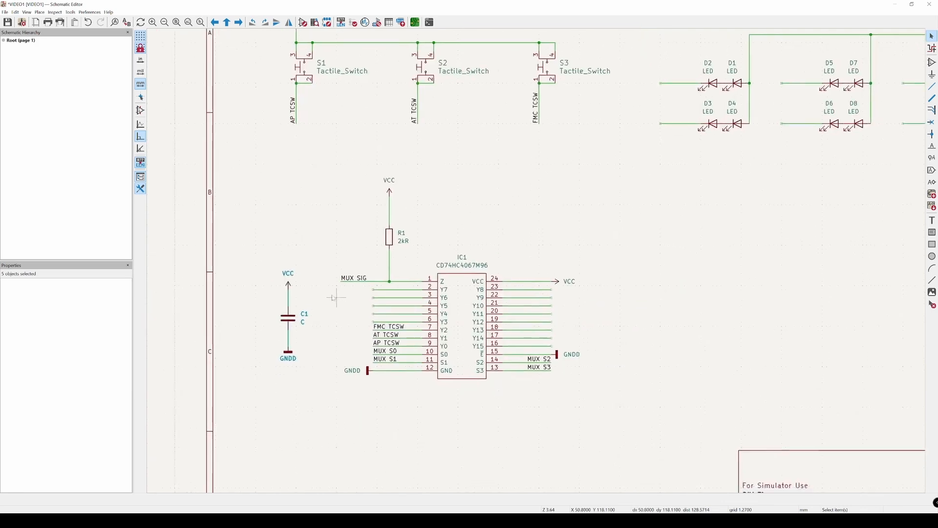
pyautogui.moveTo(332, 295); pyautogui.dragTo(324, 290, button='middle')
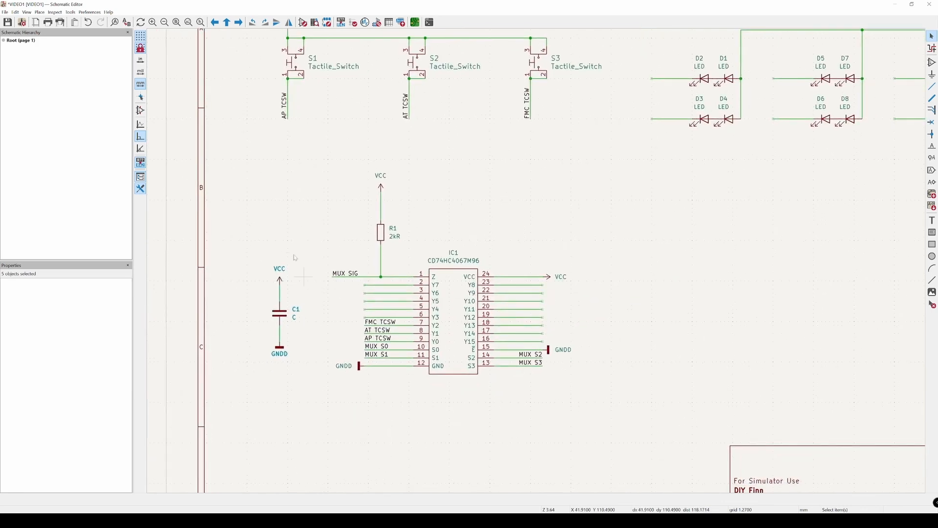
pyautogui.click(399, 435)
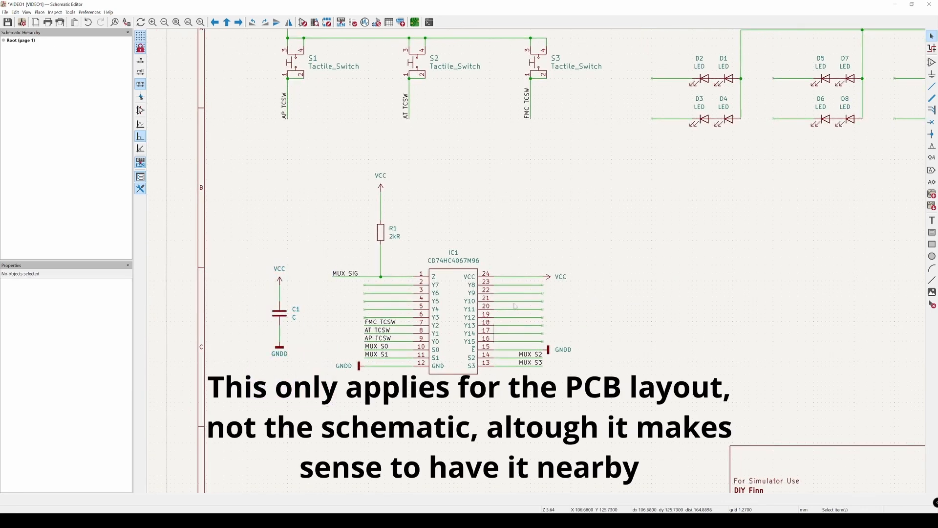
pyautogui.click(457, 252)
pyautogui.click(483, 241)
# Step: Set the value of capacitor C1 to 100nC
pyautogui.doubleClick(294, 320)
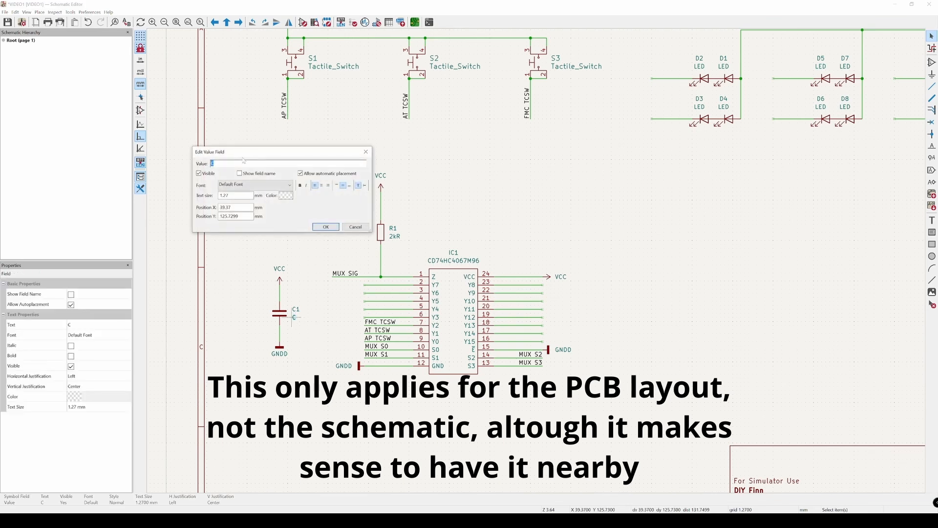
pyautogui.press('Left')
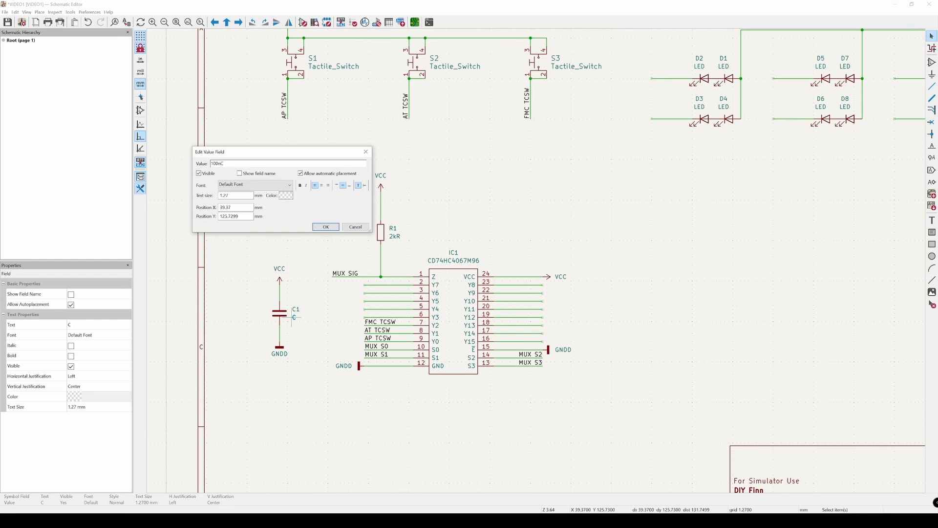
pyautogui.moveTo(239, 154); pyautogui.dragTo(270, 154)
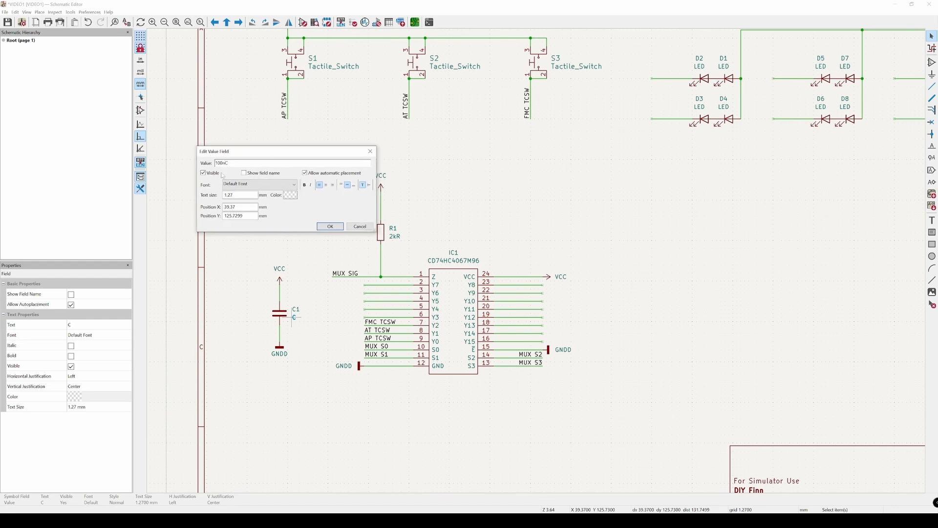
pyautogui.click(330, 227)
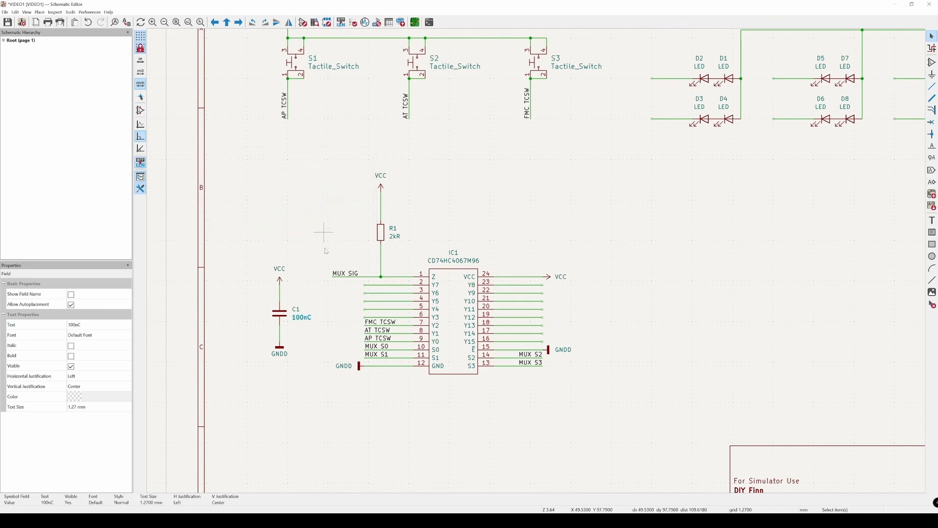
pyautogui.click(308, 422)
# Step: Draw a rectangle about 110 by 71 mm around the multiplexer circuit, enclosing IC1, R1 and C1
pyautogui.moveTo(318, 367); pyautogui.dragTo(248, 251)
pyautogui.click(292, 391)
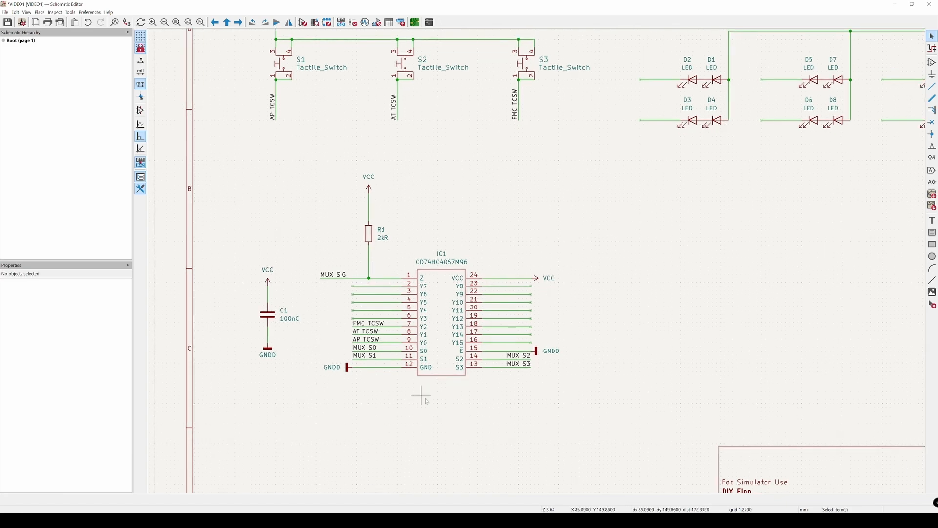
pyautogui.scroll(-3, 398, 397)
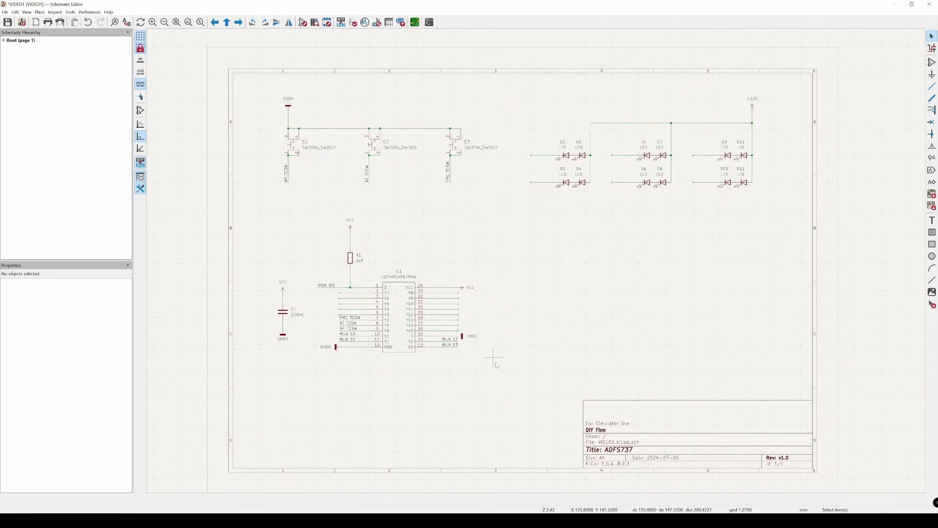
pyautogui.moveTo(498, 374)
pyautogui.mouseDown()
pyautogui.moveTo(482, 348)
pyautogui.moveTo(369, 268)
pyautogui.moveTo(253, 214)
pyautogui.moveTo(252, 198)
pyautogui.moveTo(253, 210)
pyautogui.moveTo(266, 205)
pyautogui.moveTo(248, 215)
pyautogui.moveTo(430, 357)
pyautogui.moveTo(501, 374)
pyautogui.mouseUp()
pyautogui.click(932, 245)
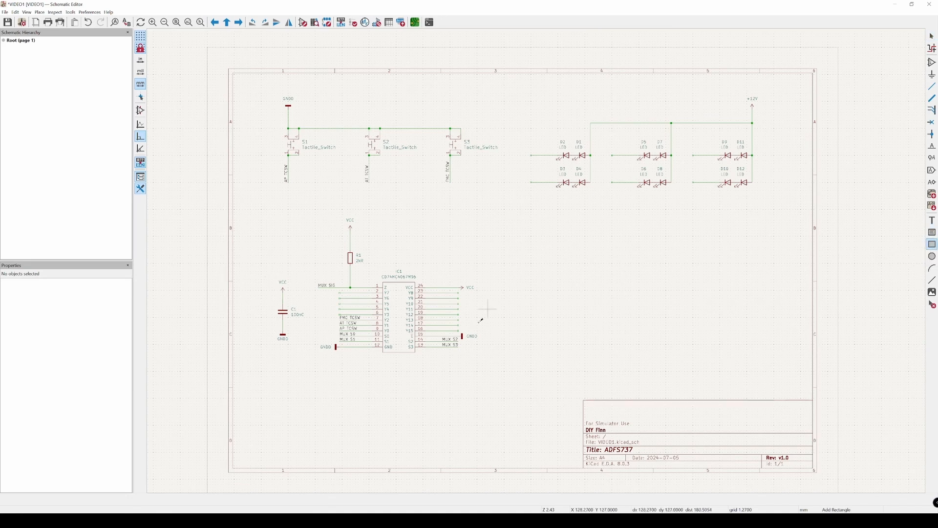
pyautogui.click(496, 360)
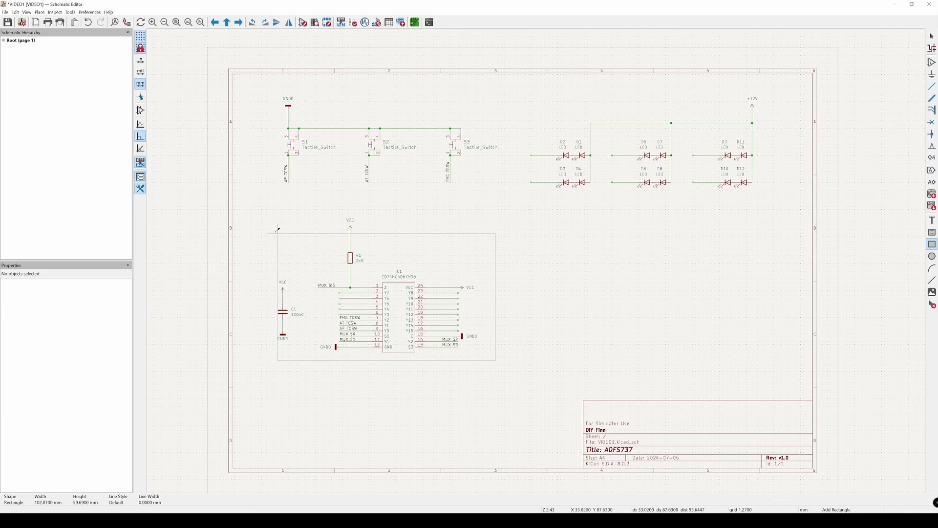
pyautogui.click(261, 209)
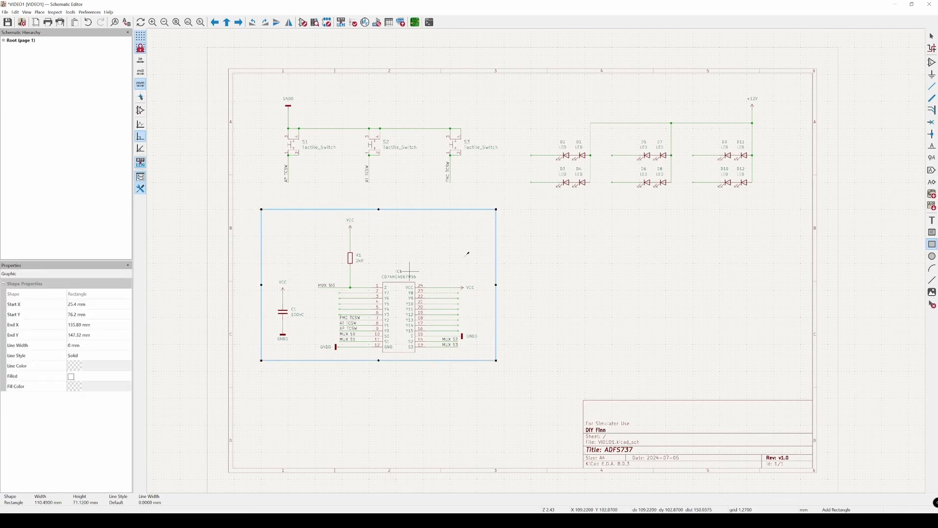
pyautogui.press('Escape')
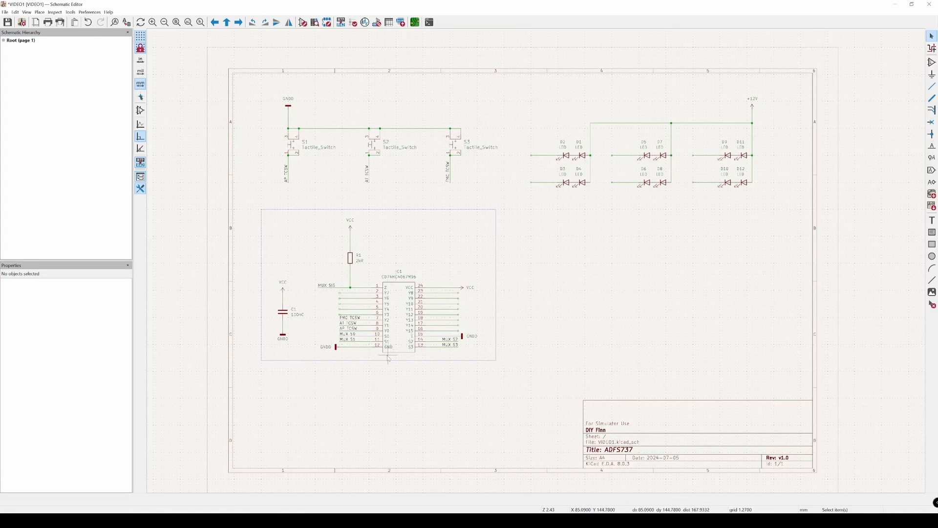
# Step: Examine the framed multiplexer circuit and its place on the sheet beside the switches and LED groups
pyautogui.scroll(2, 412, 345)
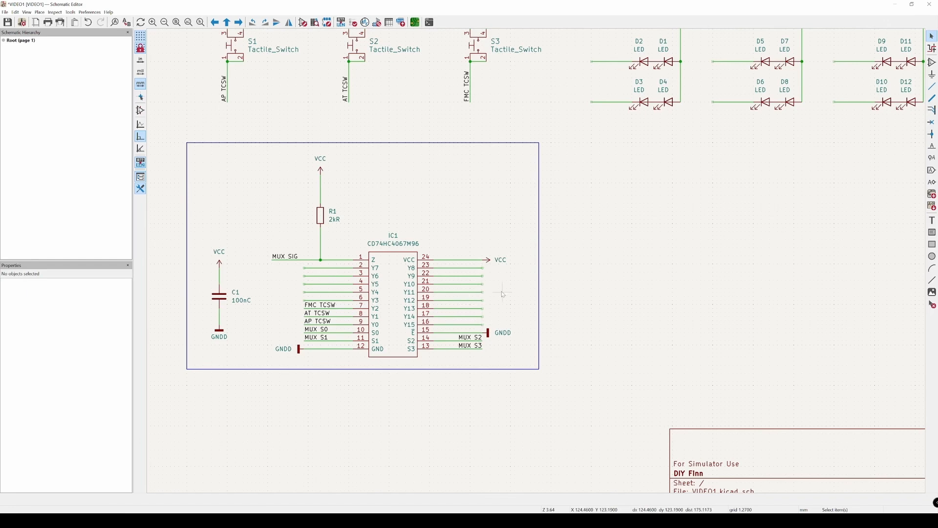
pyautogui.scroll(-2, 582, 219)
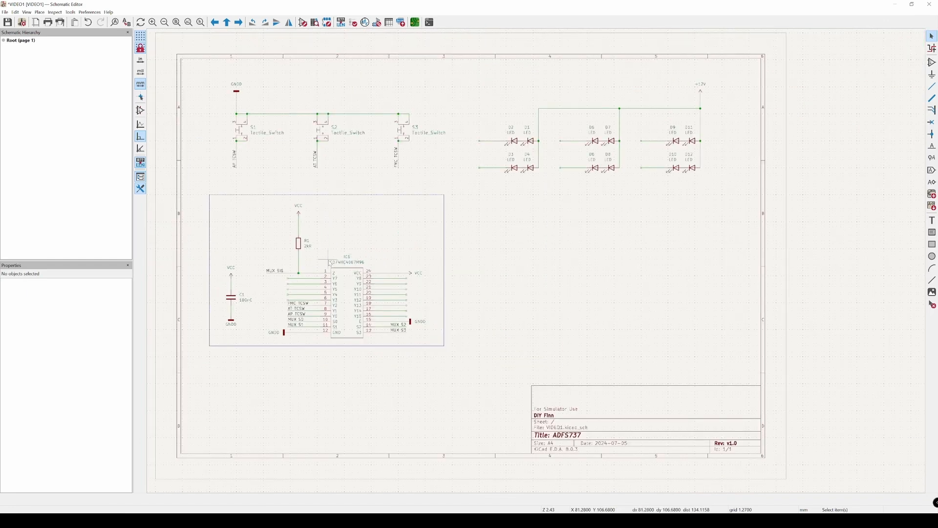
pyautogui.scroll(2, 329, 257)
pyautogui.moveTo(311, 301); pyautogui.dragTo(371, 303, button='middle')
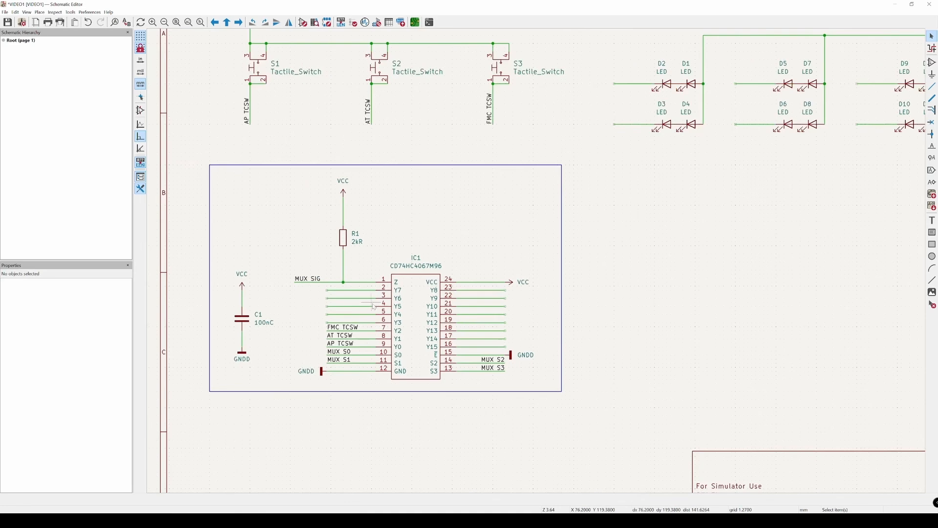
pyautogui.click(415, 256)
pyautogui.click(447, 239)
pyautogui.moveTo(619, 270); pyautogui.dragTo(598, 293, button='middle')
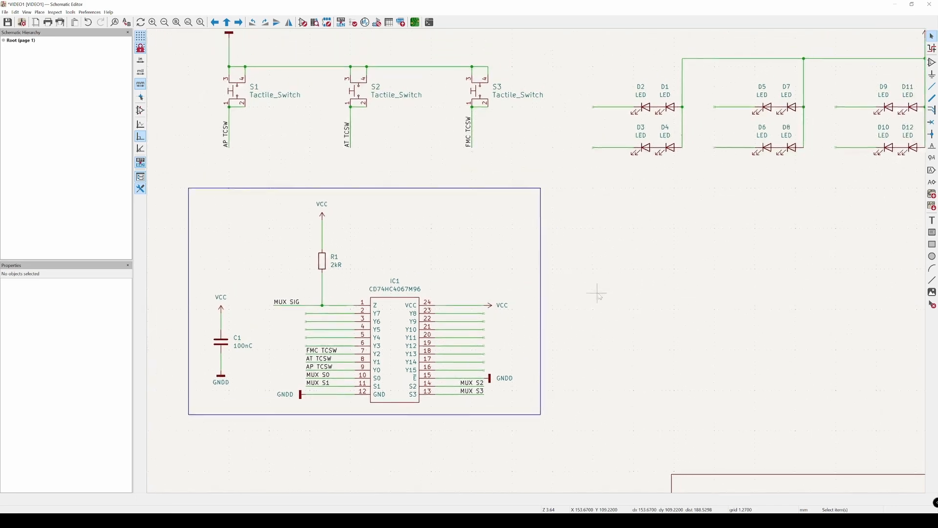
pyautogui.scroll(-1, 598, 293)
pyautogui.moveTo(522, 297); pyautogui.dragTo(490, 297, button='middle')
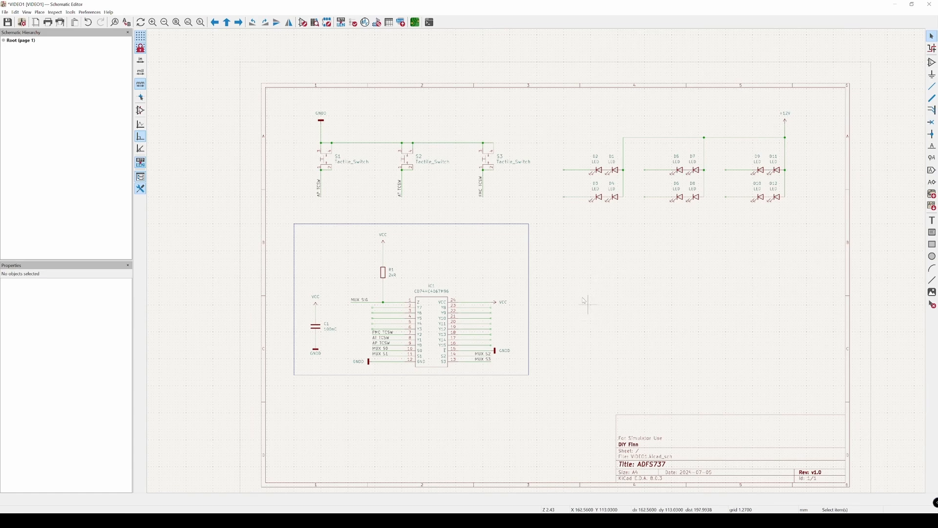
pyautogui.moveTo(572, 270); pyautogui.dragTo(600, 330)
pyautogui.moveTo(637, 293); pyautogui.dragTo(607, 282, button='middle')
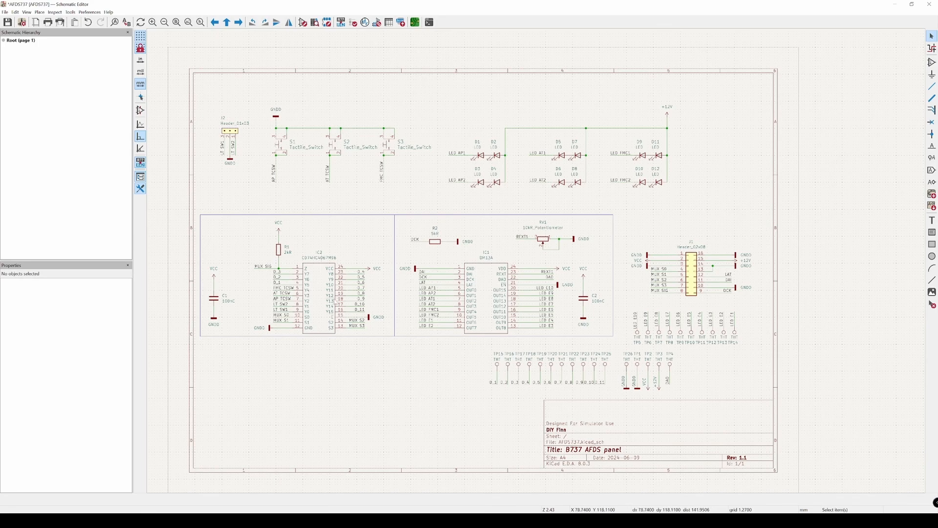
# Step: Examine the multiplexer, DM13A driver, header and test point sections of the AFDS737 schematic
pyautogui.scroll(3, 335, 301)
pyautogui.click(392, 239)
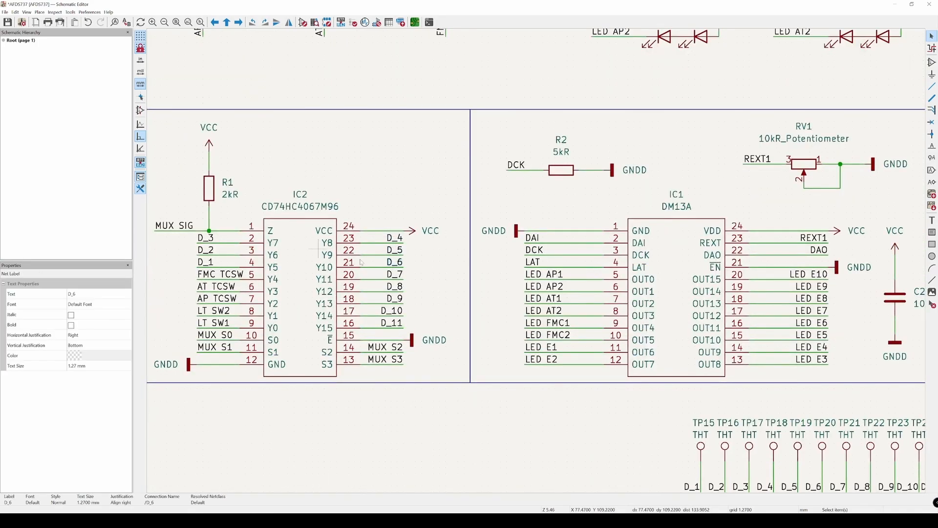
pyautogui.scroll(-3, 379, 293)
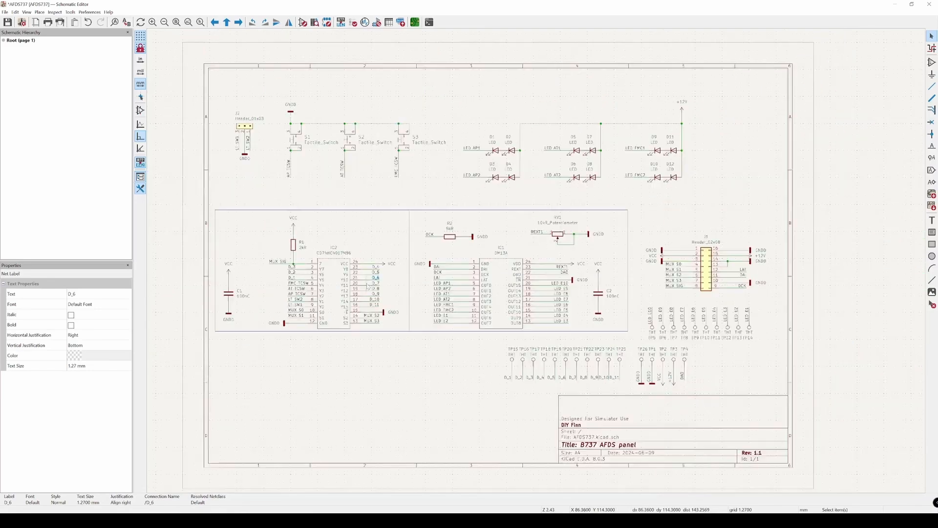
pyautogui.moveTo(381, 316); pyautogui.dragTo(479, 373, button='middle')
pyautogui.scroll(3, 483, 371)
pyautogui.moveTo(325, 220); pyautogui.dragTo(498, 339, button='middle')
pyautogui.scroll(-5, 491, 322)
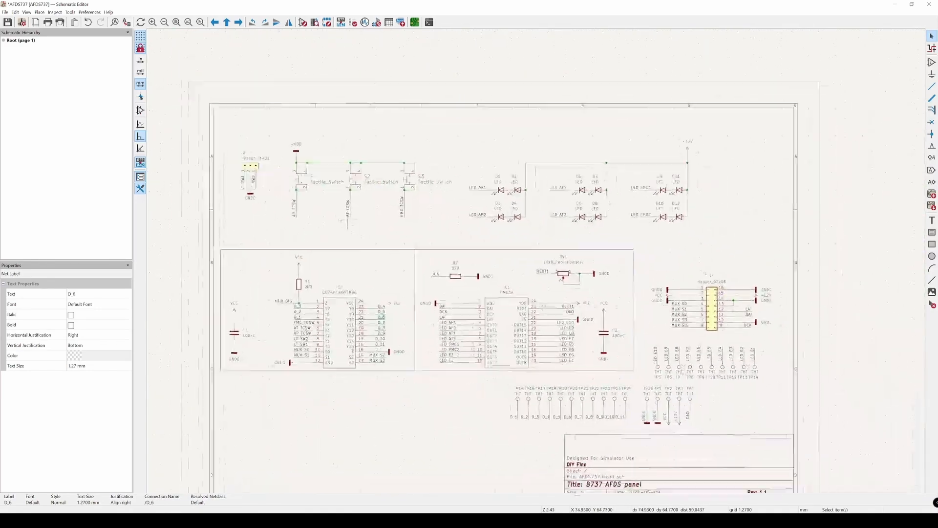
pyautogui.scroll(1, 641, 276)
pyautogui.moveTo(524, 387); pyautogui.dragTo(554, 342, button='middle')
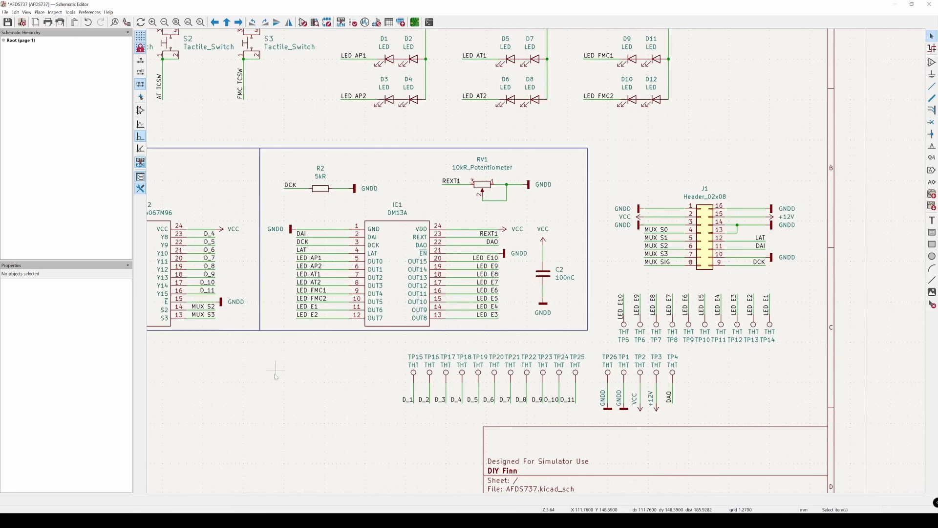
# Step: Search the symbol library for "test" and preview the TestPoint symbol and its variants
pyautogui.press('a')
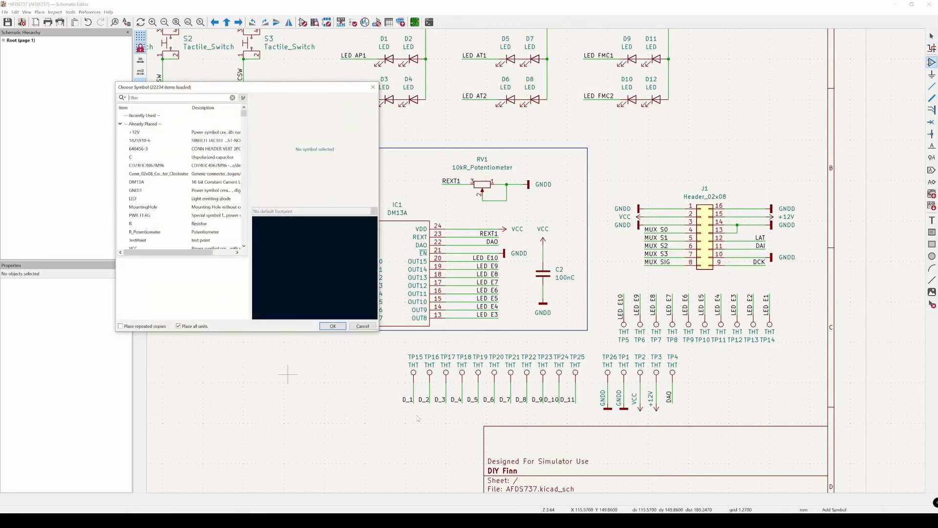
pyautogui.write('test')
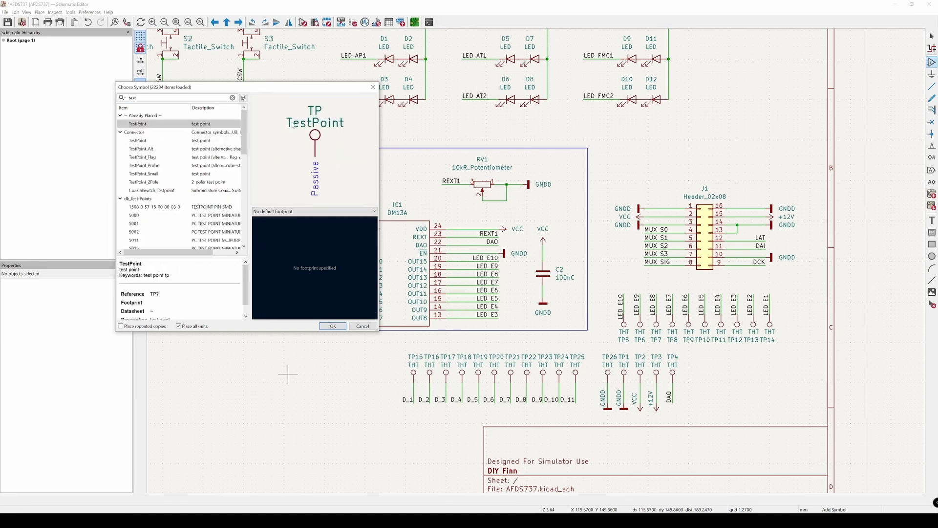
pyautogui.click(149, 143)
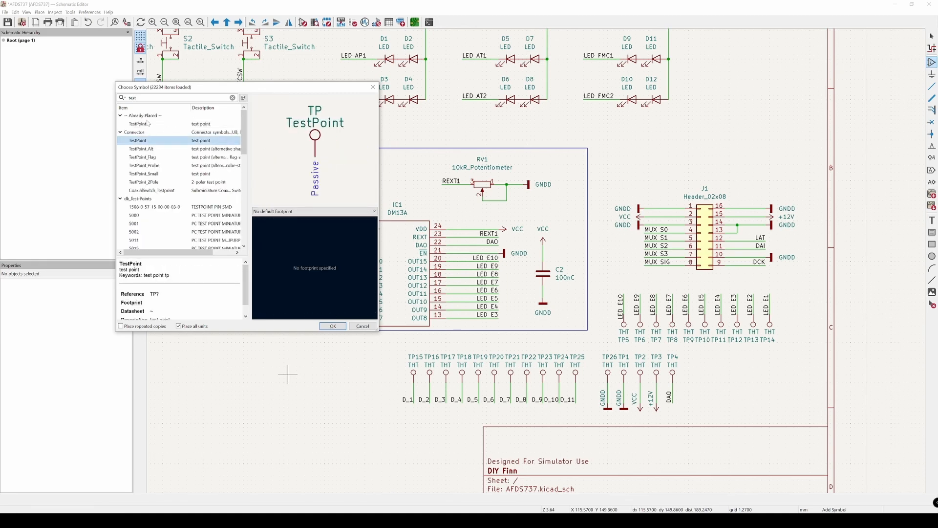
pyautogui.press('Down')
pyautogui.press('Down')
pyautogui.press('Down')
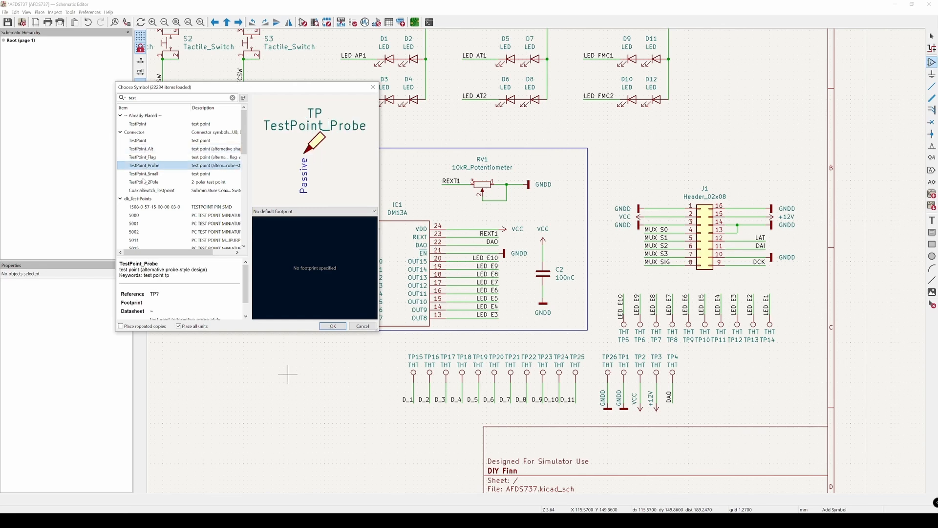
pyautogui.press('Up')
pyautogui.click(145, 125)
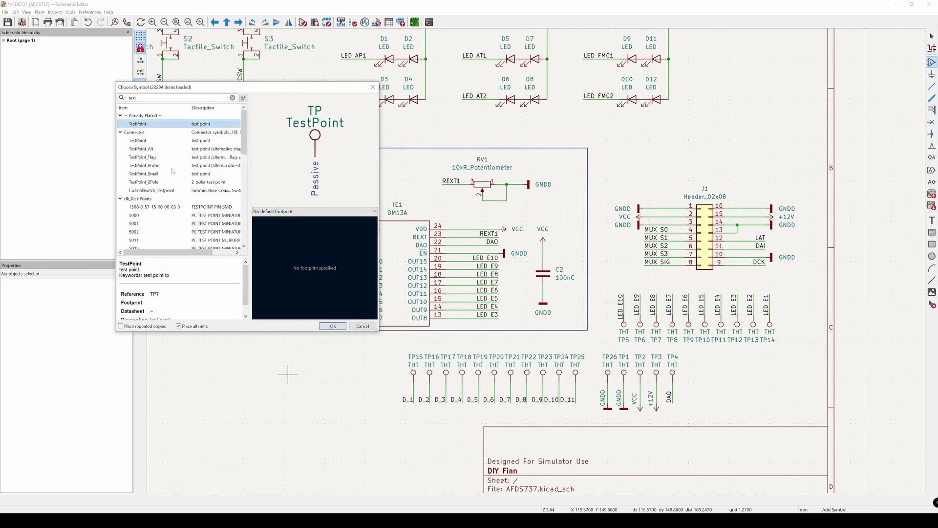
# Step: Close the symbol chooser and leave symbol placement without adding a test point
pyautogui.click(372, 87)
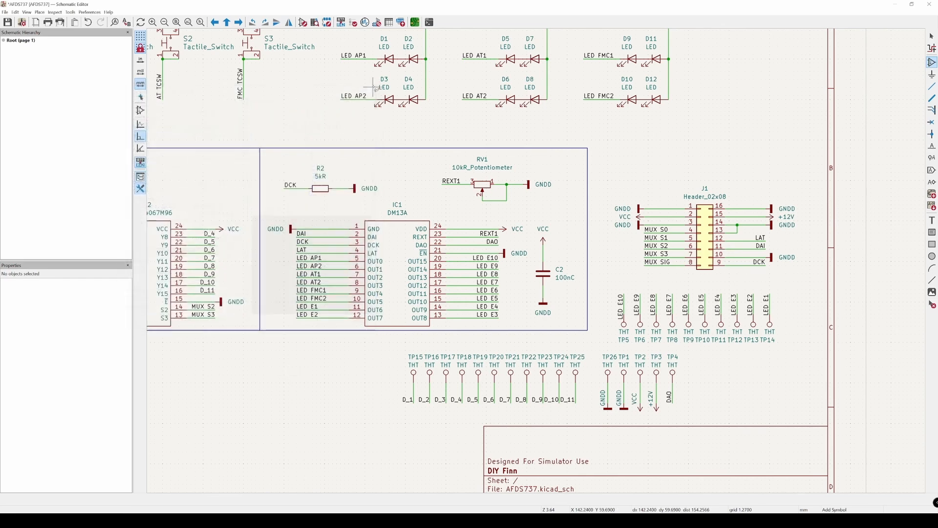
pyautogui.click(356, 362)
pyautogui.press('Escape')
pyautogui.press('Escape')
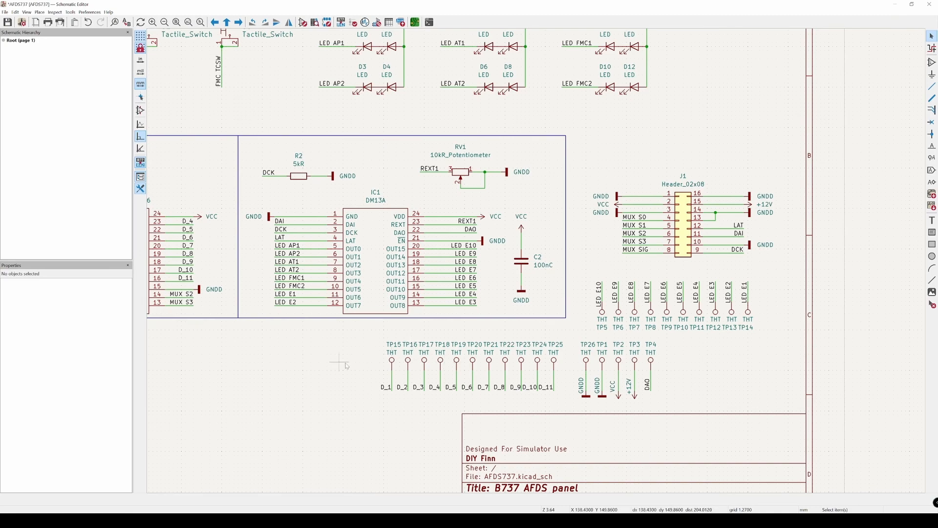
# Step: Examine header J1 and its VCC, +12V, DAI, DCK and MUX SIG connections
pyautogui.hscroll(-5, 295, 362)
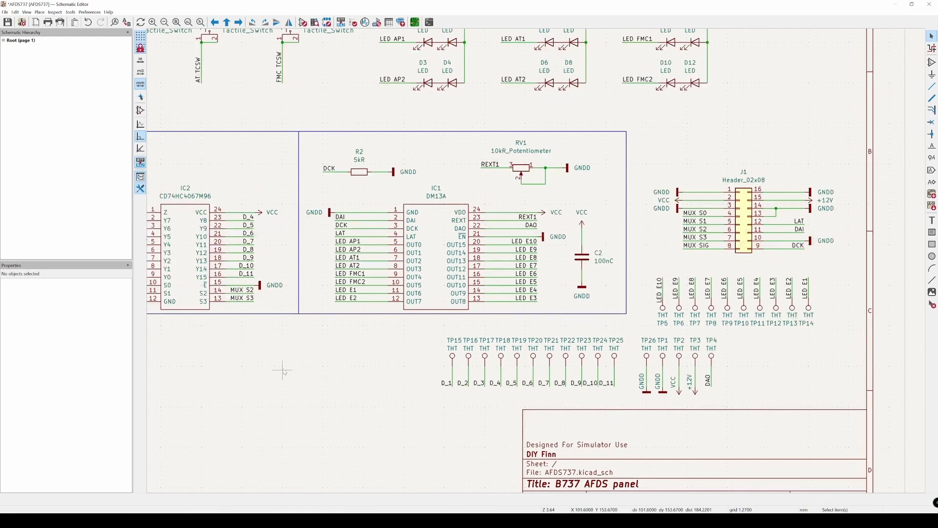
pyautogui.hscroll(-1, 298, 372)
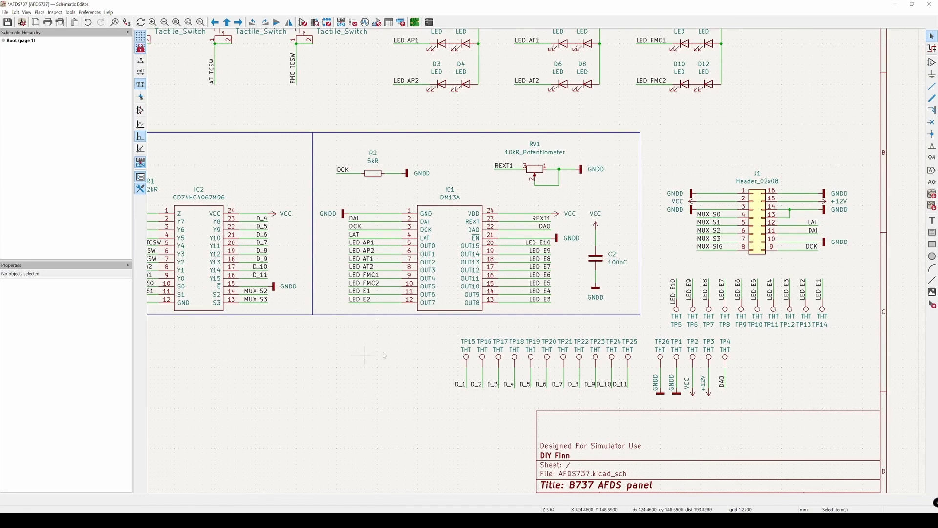
pyautogui.scroll(3, 522, 347)
pyautogui.click(479, 202)
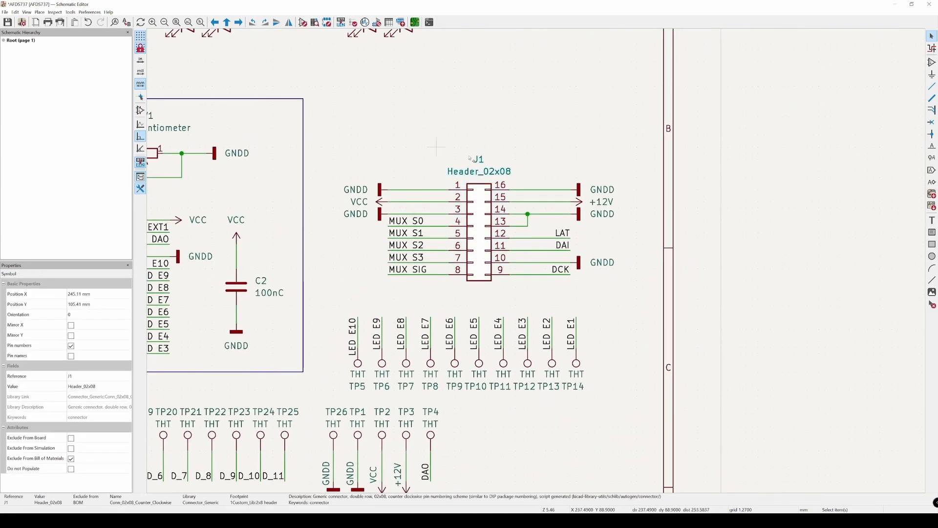
pyautogui.click(485, 135)
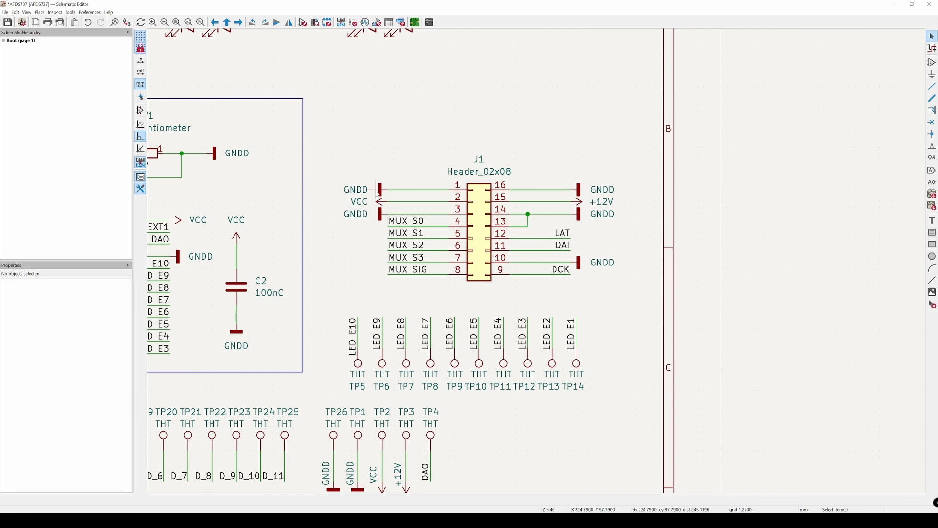
pyautogui.click(380, 201)
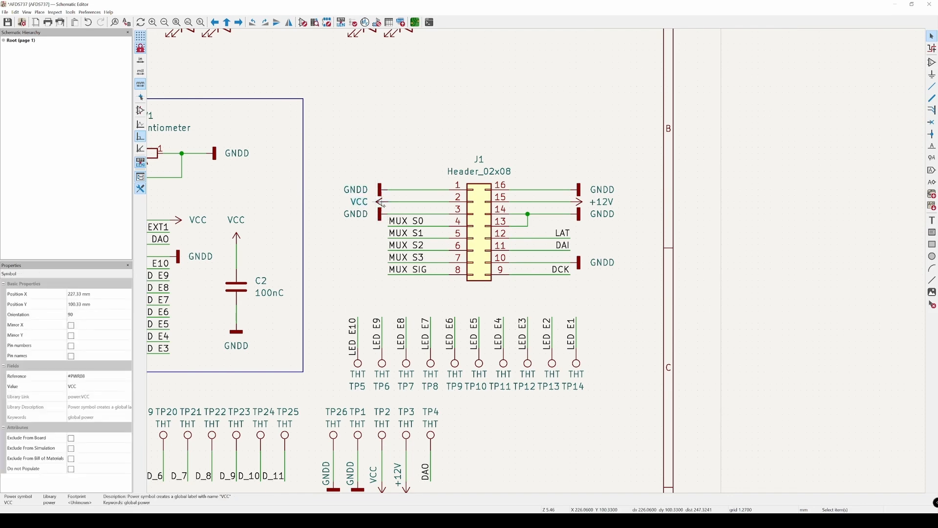
pyautogui.click(600, 202)
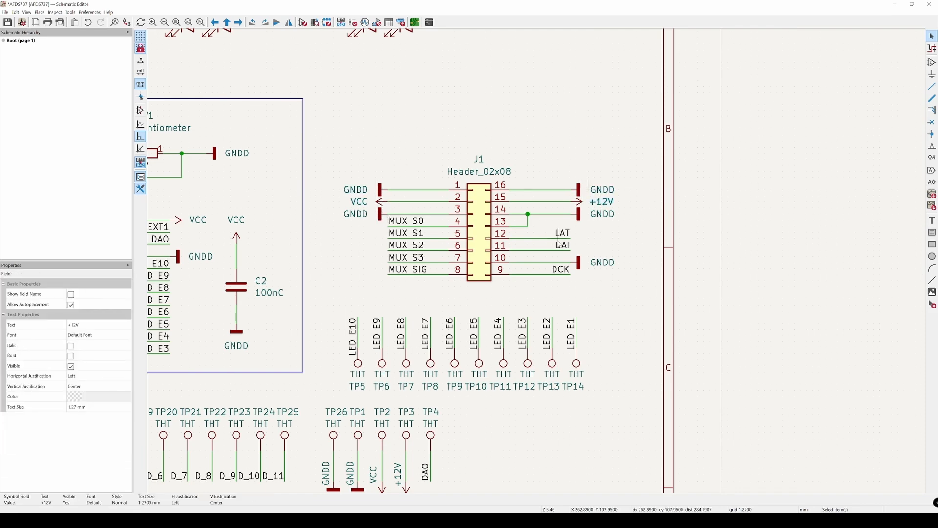
pyautogui.click(564, 235)
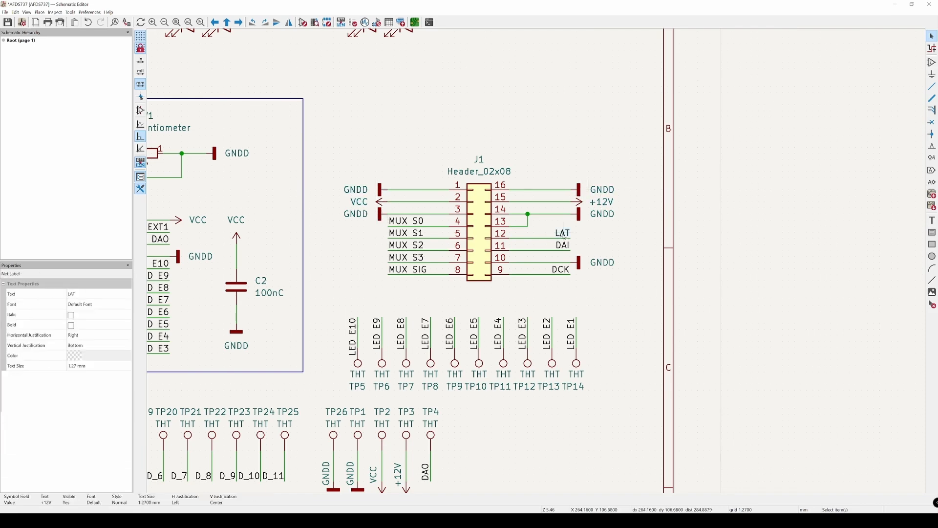
pyautogui.click(560, 273)
pyautogui.click(584, 266)
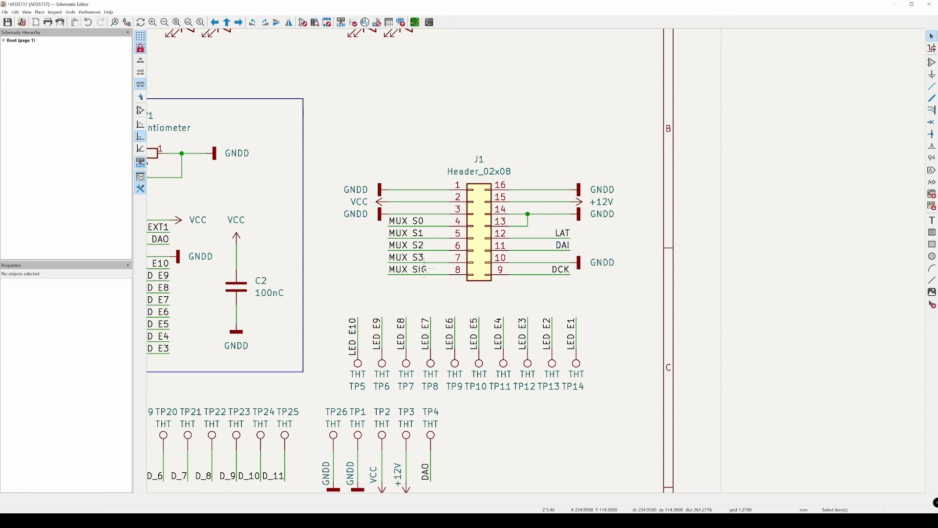
pyautogui.click(418, 268)
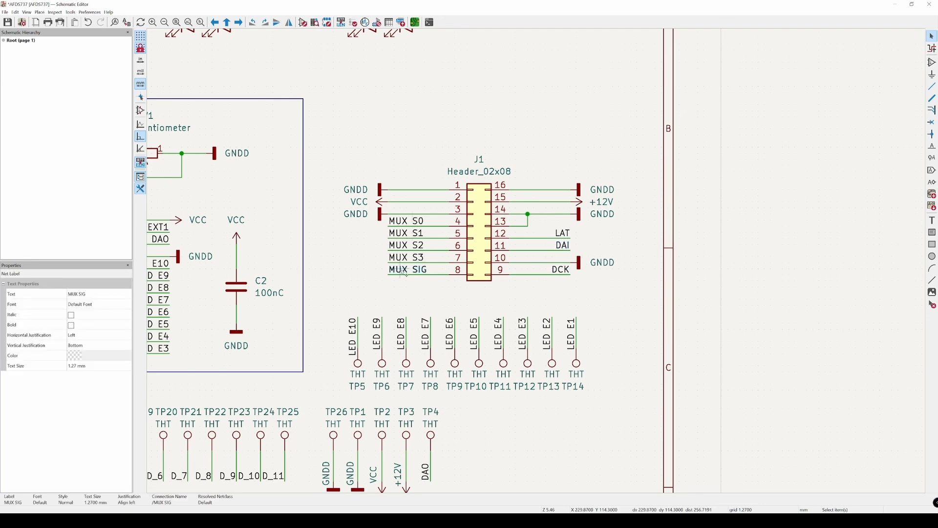
pyautogui.click(327, 277)
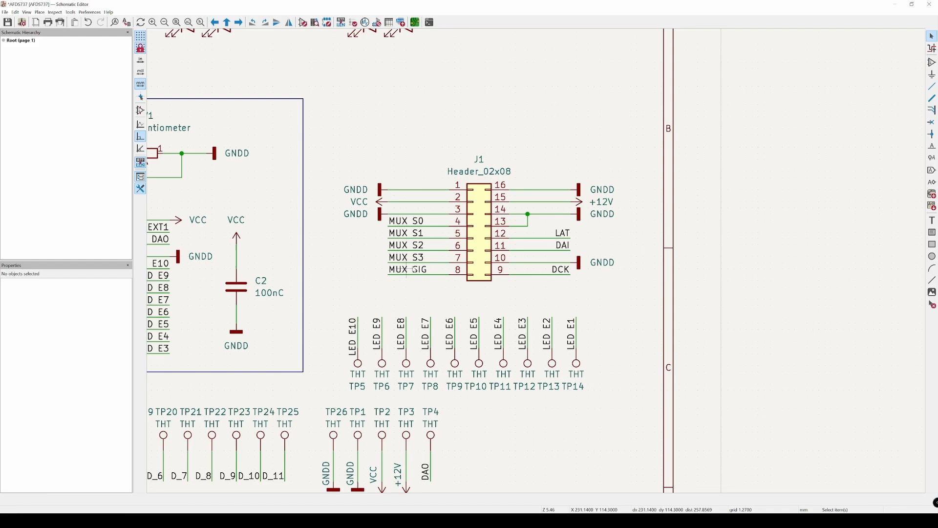
# Step: Trace the MUX S1 label from header J1 to multiplexer IC2 and examine the neighbouring select lines and switches
pyautogui.click(404, 228)
pyautogui.click(404, 233)
pyautogui.scroll(-5, 404, 233)
pyautogui.scroll(5, 549, 294)
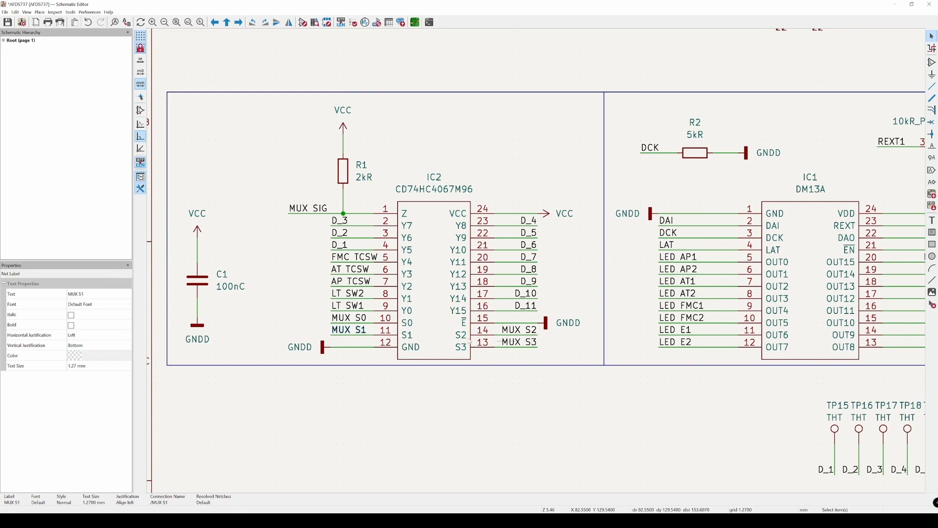
pyautogui.scroll(-2, 670, 389)
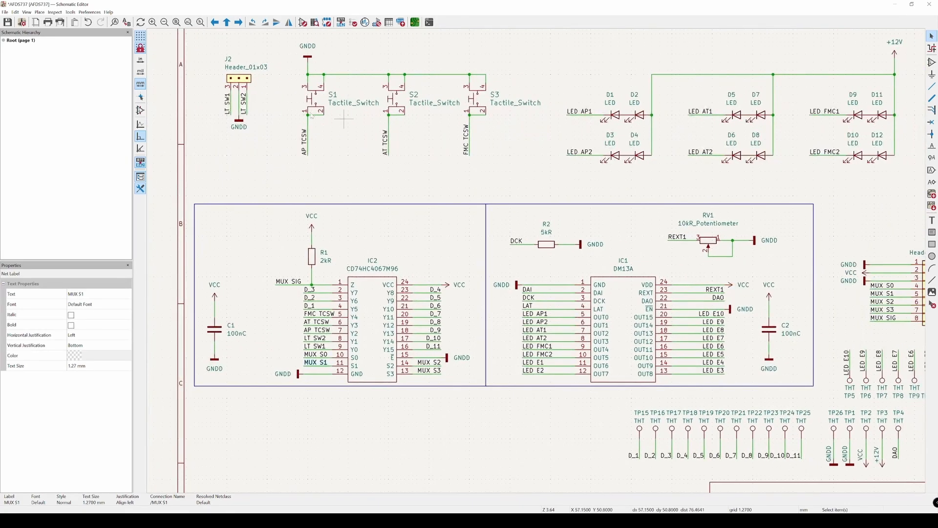
pyautogui.moveTo(737, 244); pyautogui.dragTo(407, 233, button='middle')
pyautogui.moveTo(594, 253); pyautogui.dragTo(524, 259, button='middle')
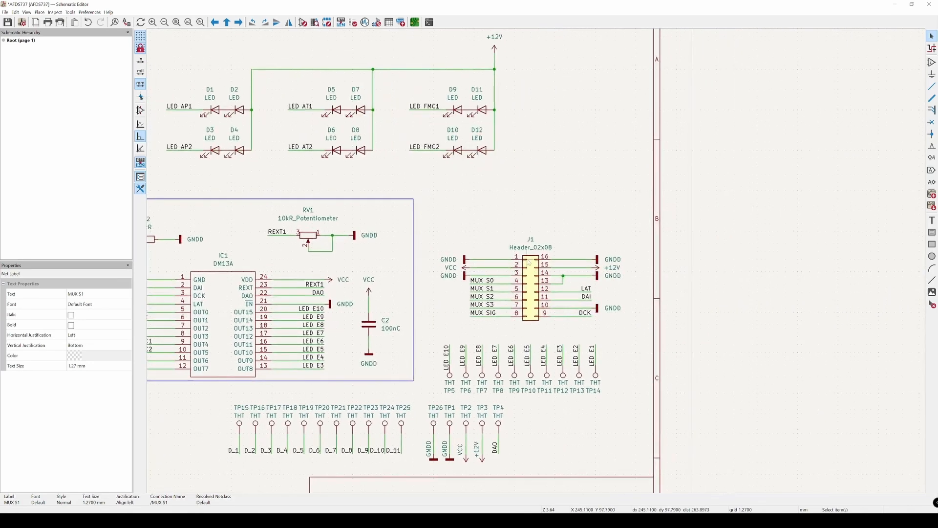
# Step: Examine the GNDD, VCC and +12V pin assignments of header J1, including the wire joining pins 13 and 14
pyautogui.scroll(1, 525, 259)
pyautogui.click(571, 178)
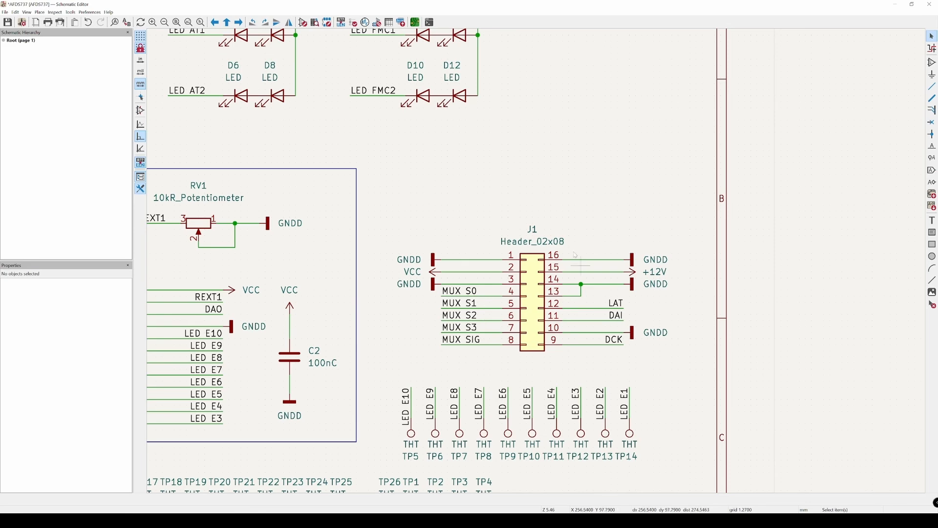
pyautogui.click(569, 288)
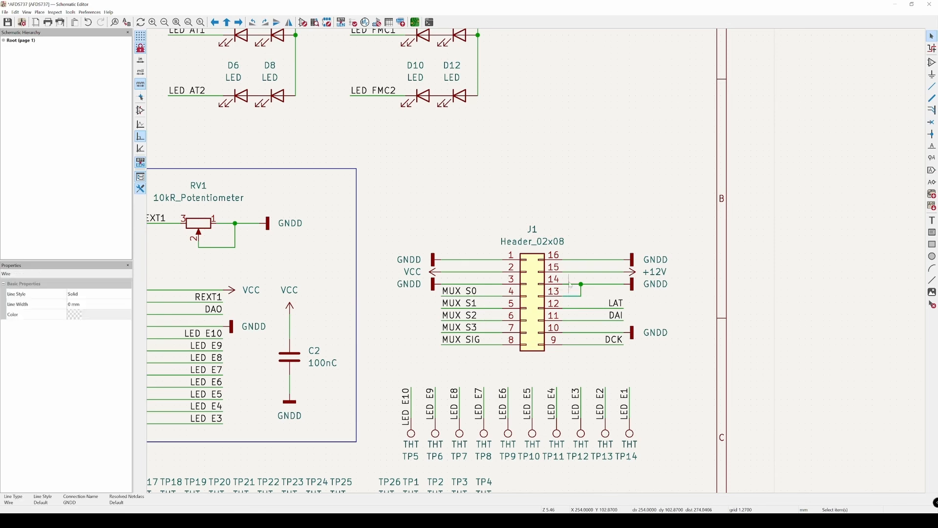
pyautogui.click(659, 301)
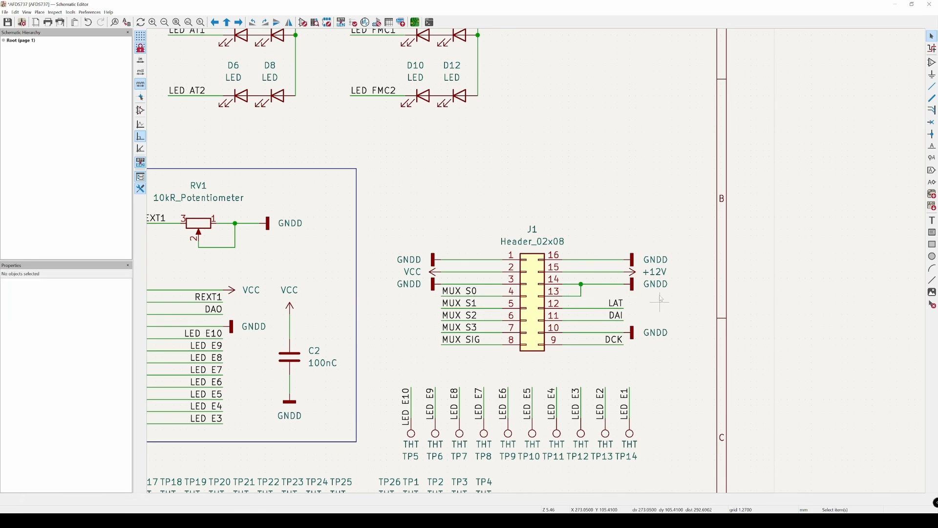
pyautogui.click(654, 285)
pyautogui.click(678, 387)
pyautogui.click(416, 272)
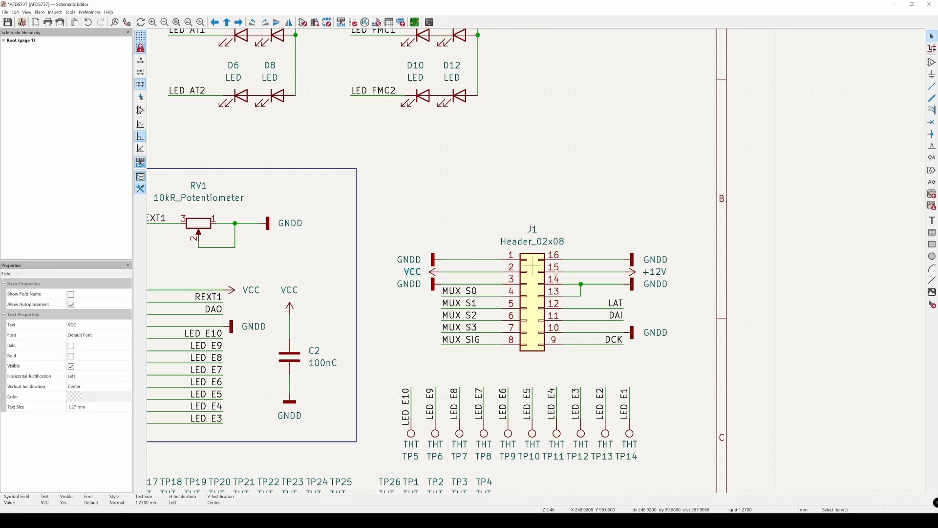
pyautogui.click(653, 272)
pyautogui.click(431, 221)
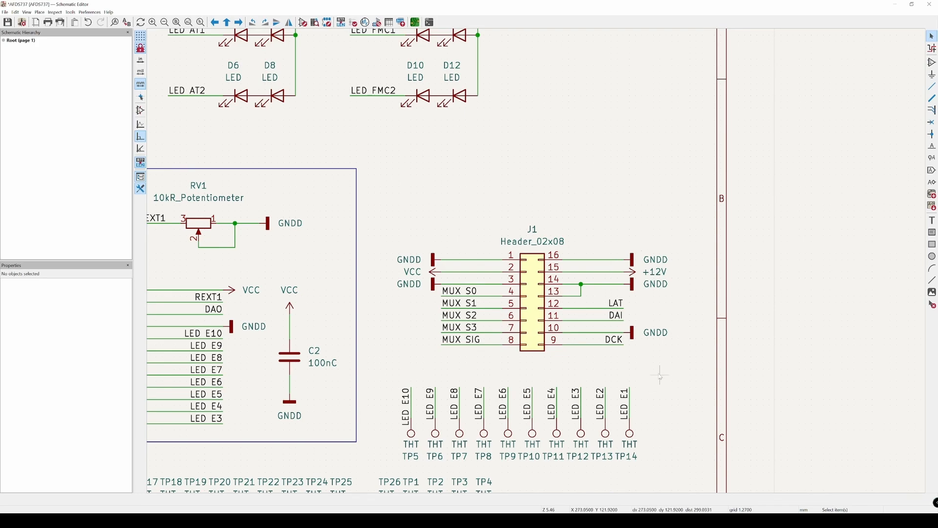
# Step: Search the symbol library for "moun", preview MountingHole, MountingHole_Pad and MountingHole_Pad_MP, and close the chooser without placing one
pyautogui.scroll(-1, 664, 376)
pyautogui.moveTo(664, 377); pyautogui.dragTo(747, 345, button='middle')
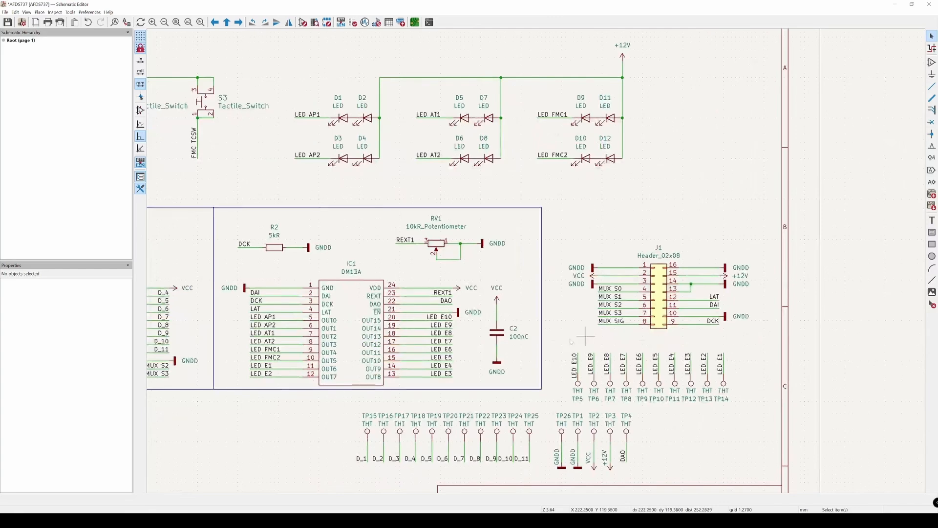
pyautogui.scroll(-1, 295, 413)
pyautogui.moveTo(299, 414); pyautogui.dragTo(421, 378, button='middle')
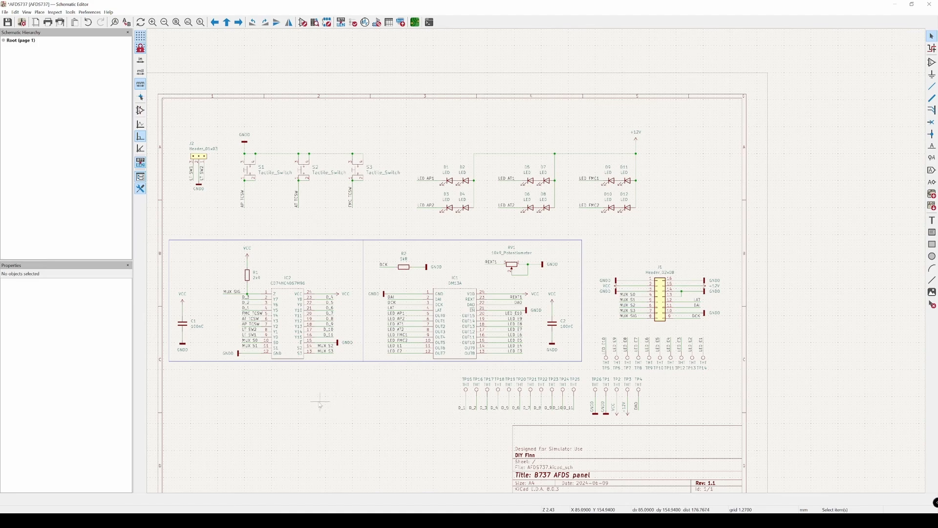
pyautogui.moveTo(328, 403); pyautogui.dragTo(332, 393, button='middle')
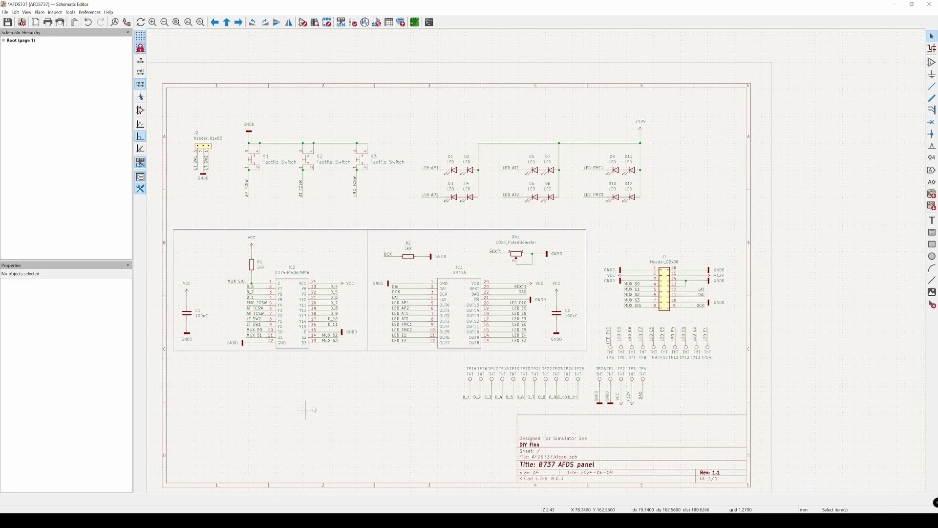
pyautogui.press('a')
pyautogui.click(293, 381)
pyautogui.write('m')
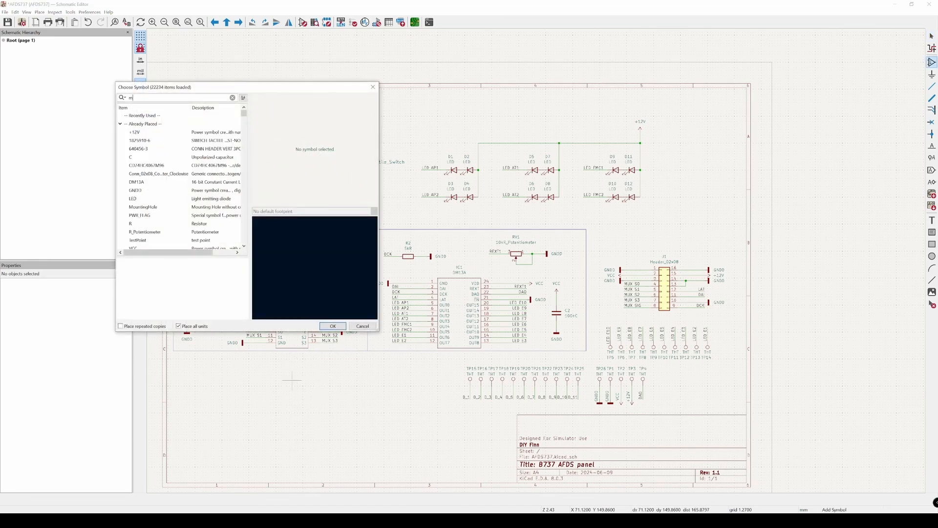
pyautogui.write('oun')
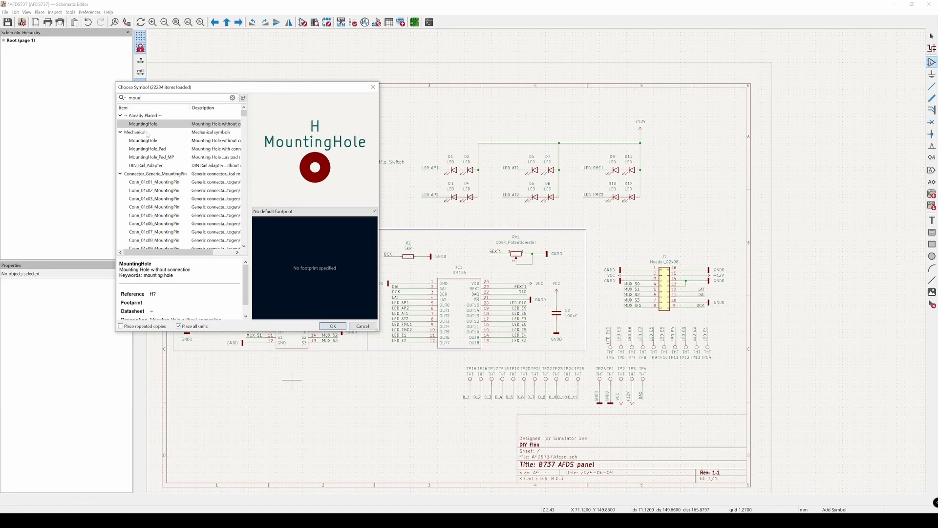
pyautogui.click(160, 141)
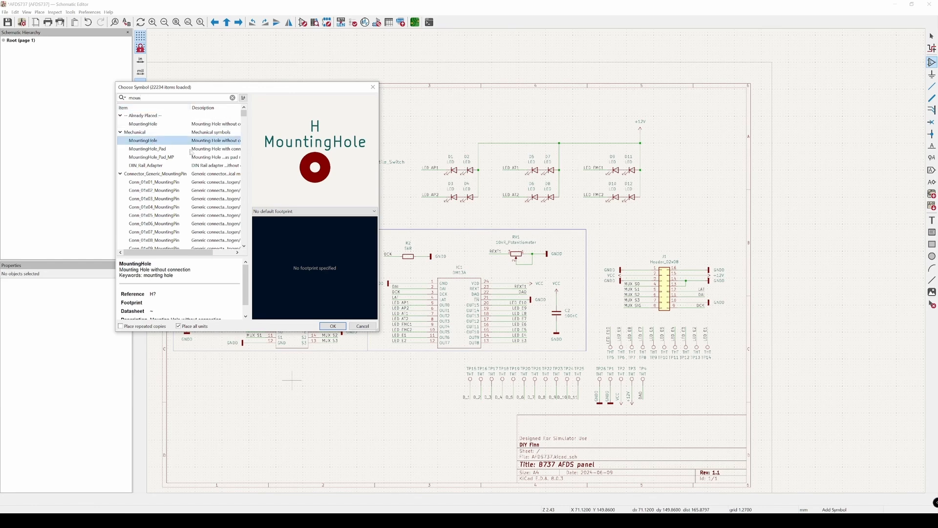
pyautogui.click(161, 151)
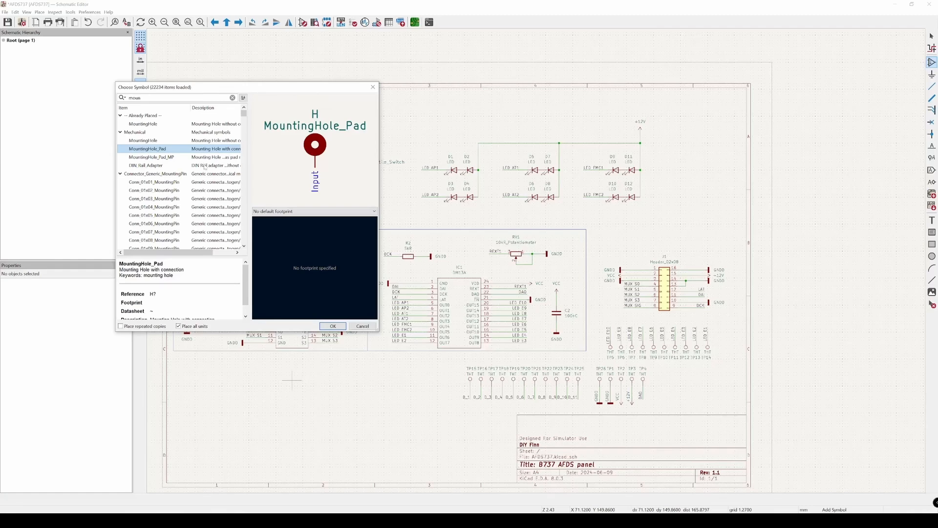
pyautogui.click(170, 157)
pyautogui.click(166, 151)
pyautogui.click(159, 141)
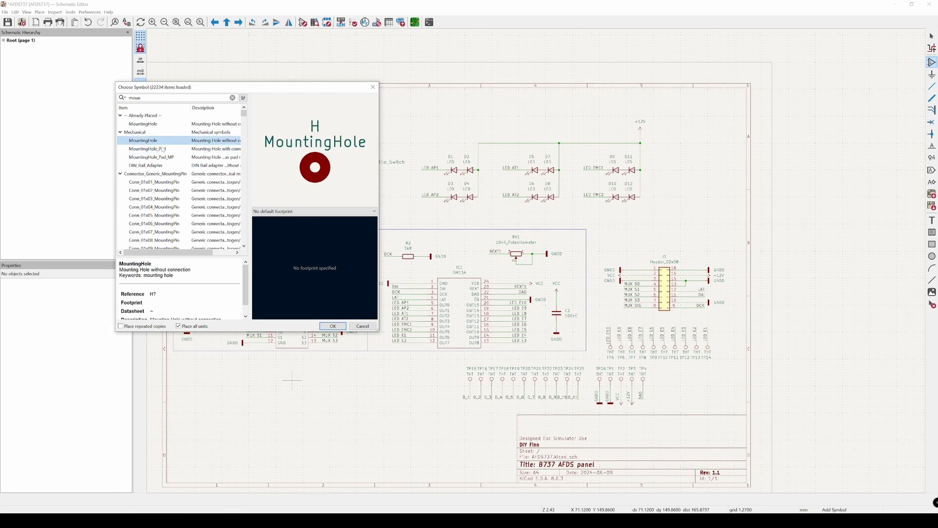
pyautogui.click(371, 88)
# Step: Move the four mounting holes H1 to H4 from below the sheet to the free area beneath the multiplexer circuit
pyautogui.moveTo(353, 383); pyautogui.dragTo(497, 186, button='middle')
pyautogui.press('Escape')
pyautogui.moveTo(239, 386); pyautogui.dragTo(341, 484)
pyautogui.moveTo(289, 421); pyautogui.dragTo(393, 209)
pyautogui.press('a')
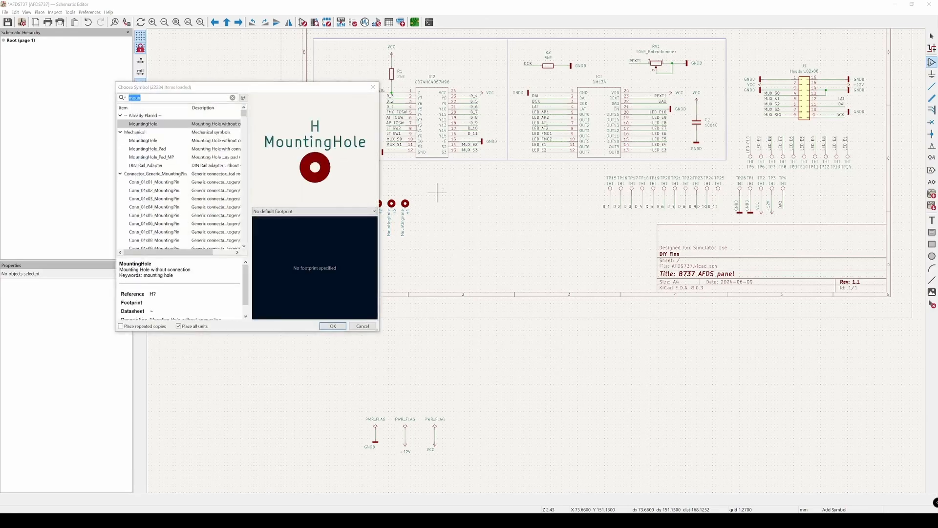
pyautogui.click(373, 87)
pyautogui.scroll(3, 397, 169)
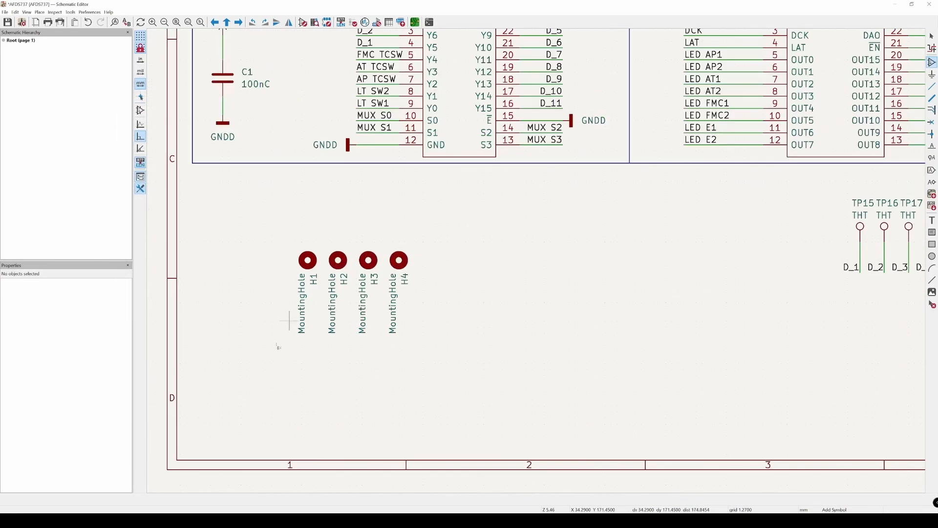
pyautogui.press('Escape')
# Step: Move the three PWR_FLAG symbols with their GNDD, +12V and VCC connections from below the sheet to beside the mounting holes
pyautogui.scroll(-4, 502, 285)
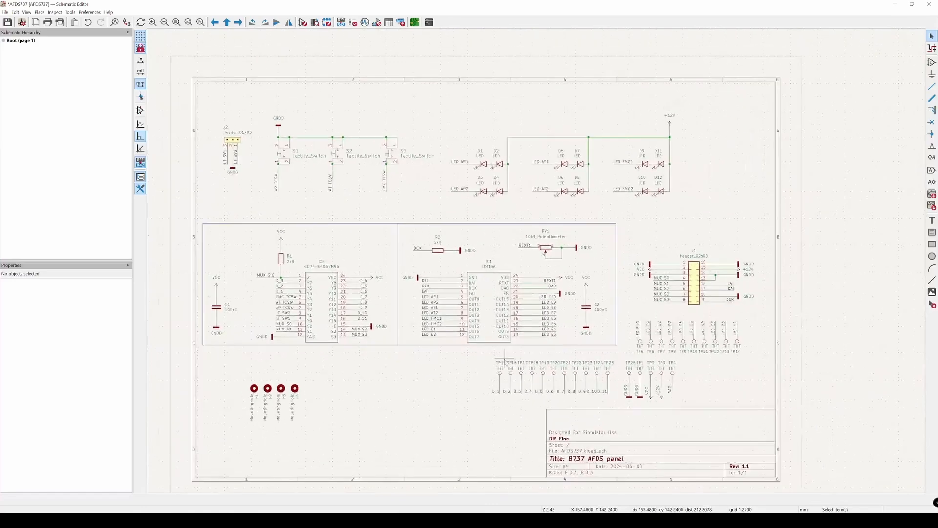
pyautogui.moveTo(771, 214); pyautogui.dragTo(760, 209, button='middle')
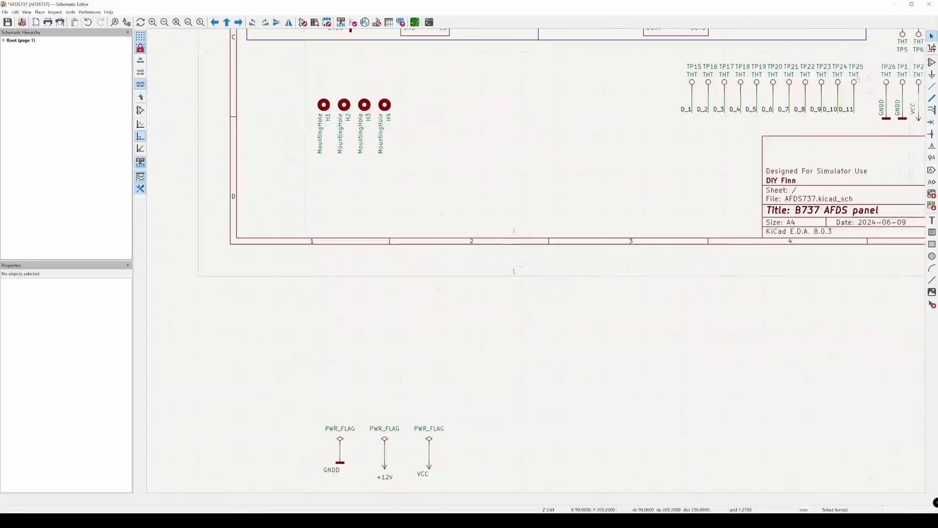
pyautogui.scroll(3, 429, 346)
pyautogui.moveTo(269, 230); pyautogui.dragTo(568, 413)
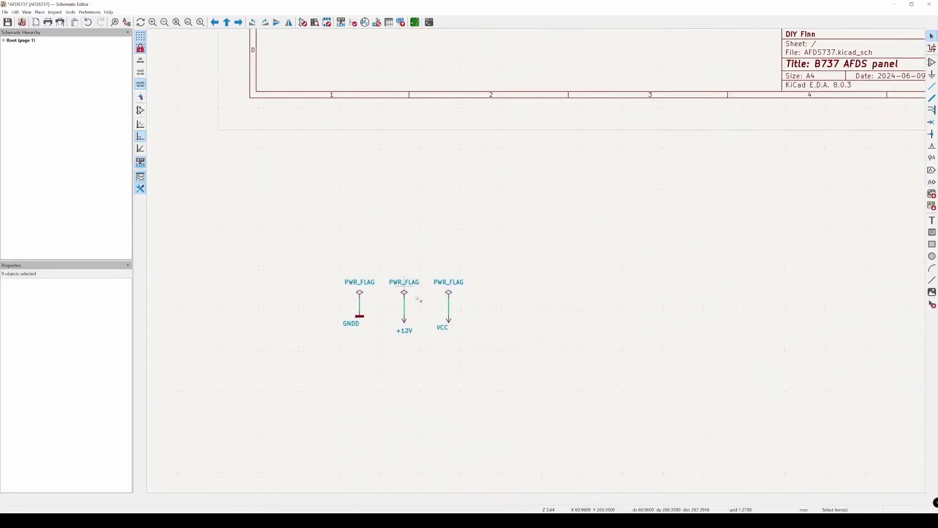
pyautogui.scroll(-4, 532, 228)
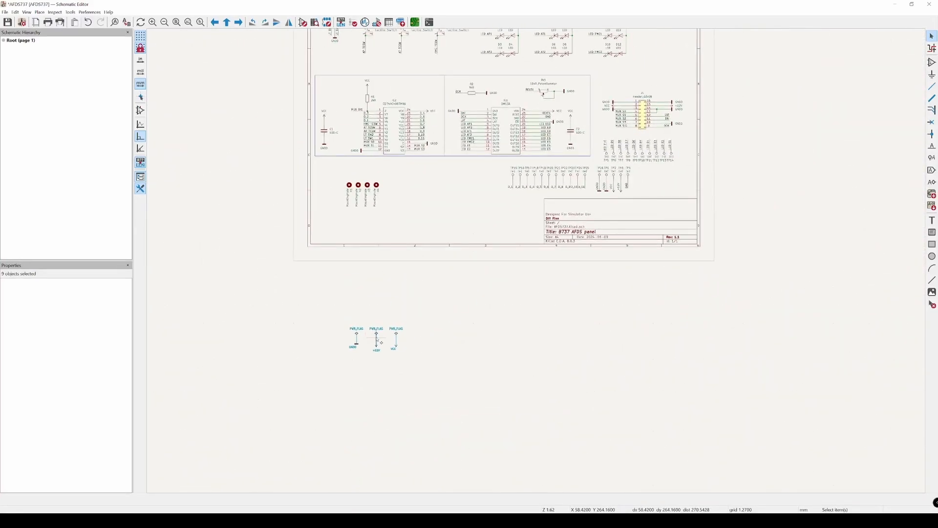
pyautogui.moveTo(378, 342); pyautogui.dragTo(446, 199)
pyautogui.click(448, 175)
pyautogui.scroll(3, 447, 175)
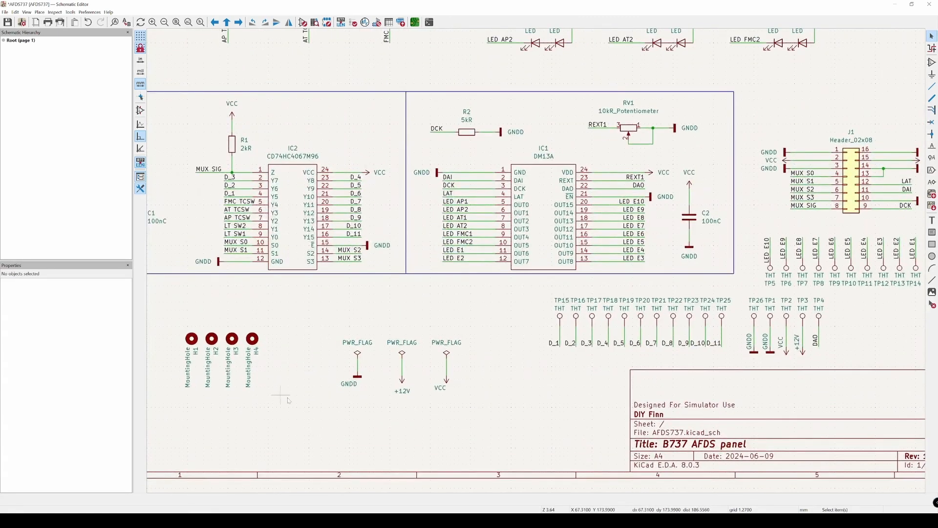
# Step: Examine the three PWR_FLAG symbols beside the mounting holes and their GNDD, +12V and VCC connections
pyautogui.click(360, 346)
pyautogui.click(378, 322)
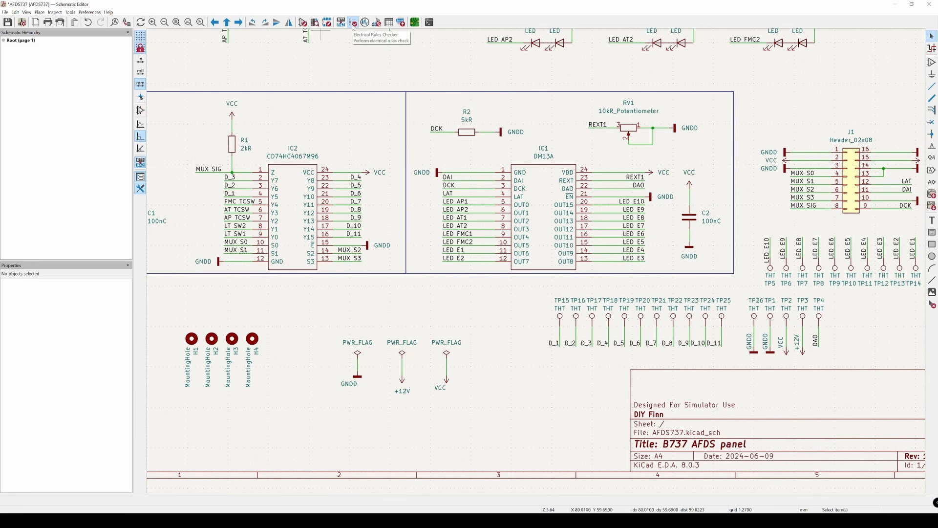
pyautogui.scroll(-2, 468, 232)
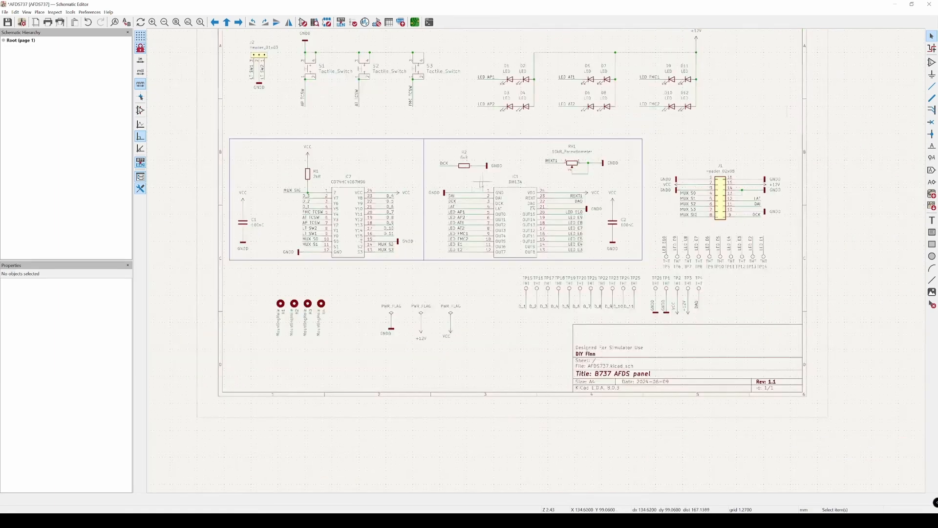
pyautogui.moveTo(481, 183); pyautogui.dragTo(448, 239, button='middle')
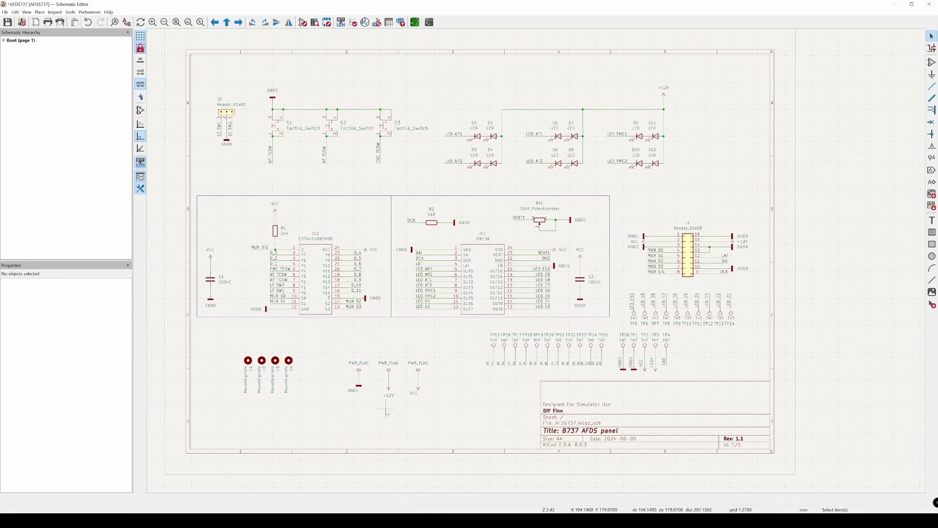
pyautogui.scroll(3, 386, 412)
pyautogui.moveTo(300, 306); pyautogui.dragTo(475, 424)
pyautogui.click(523, 416)
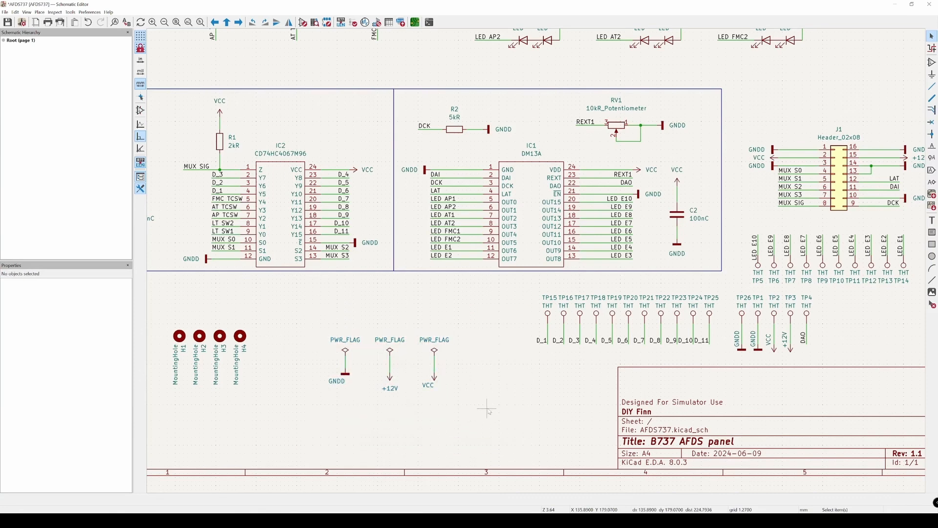
pyautogui.moveTo(310, 415); pyautogui.dragTo(456, 369)
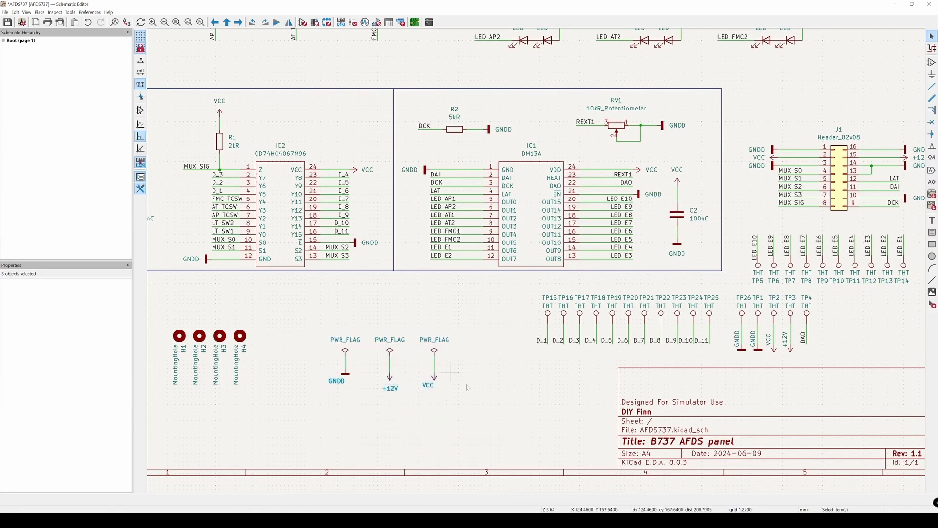
pyautogui.click(337, 381)
pyautogui.click(464, 415)
pyautogui.scroll(-2, 491, 397)
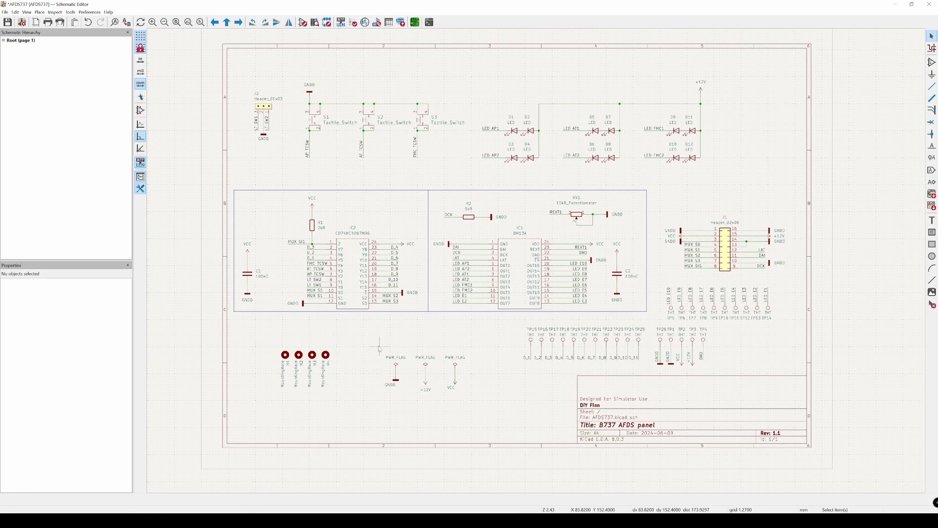
# Step: Search the power symbols for "pwr", preview PWR_FLAG, and close the chooser without placing one
pyautogui.press('p')
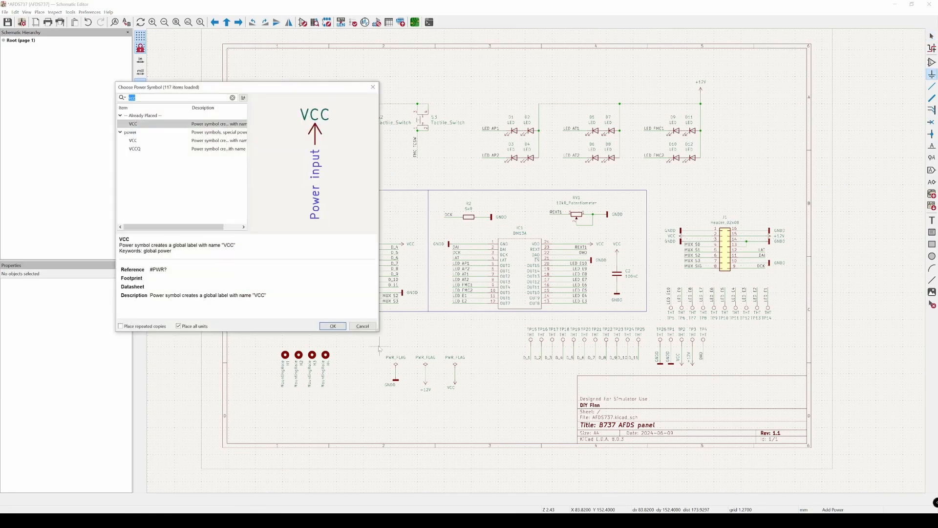
pyautogui.write('pwr')
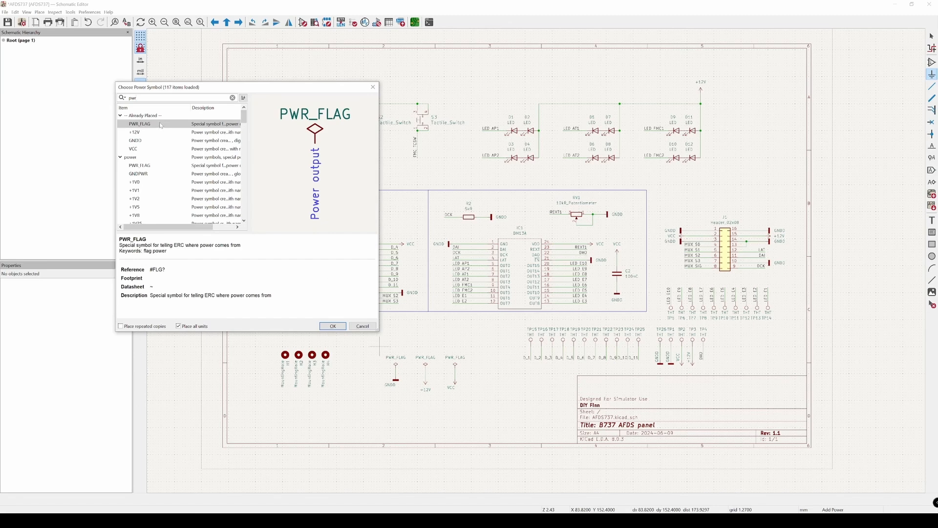
pyautogui.click(145, 166)
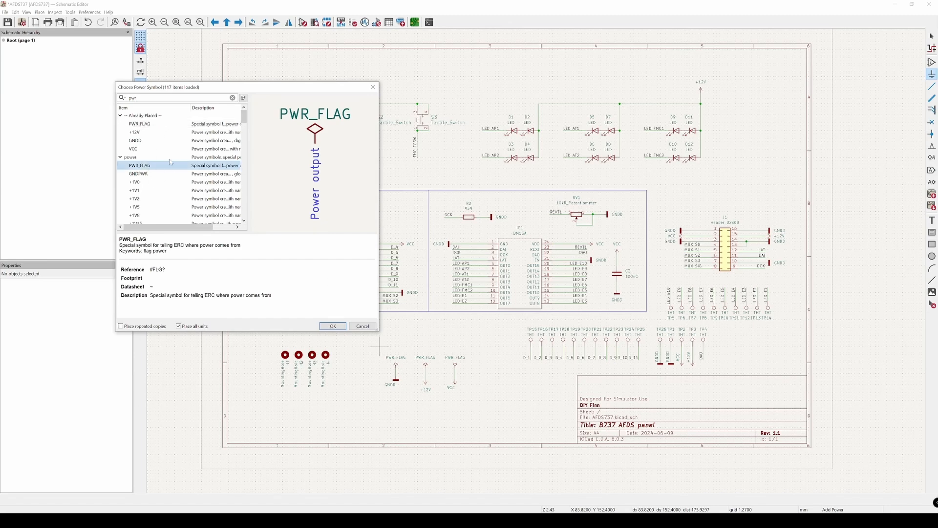
pyautogui.click(373, 87)
# Step: Look over the +12V and VCC labels under the power flags and run the electrical rules check on the schematic
pyautogui.scroll(2, 394, 405)
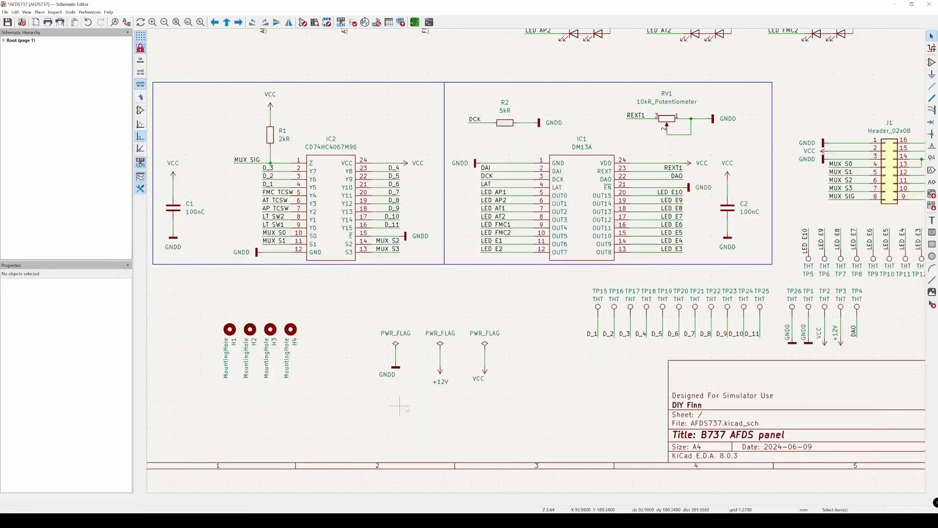
pyautogui.click(442, 385)
pyautogui.click(480, 381)
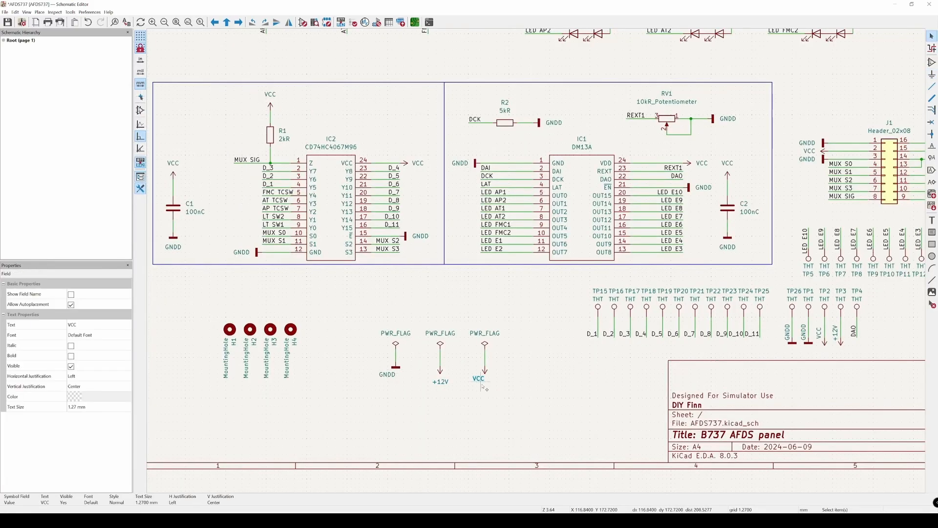
pyautogui.click(513, 393)
pyautogui.press('Home')
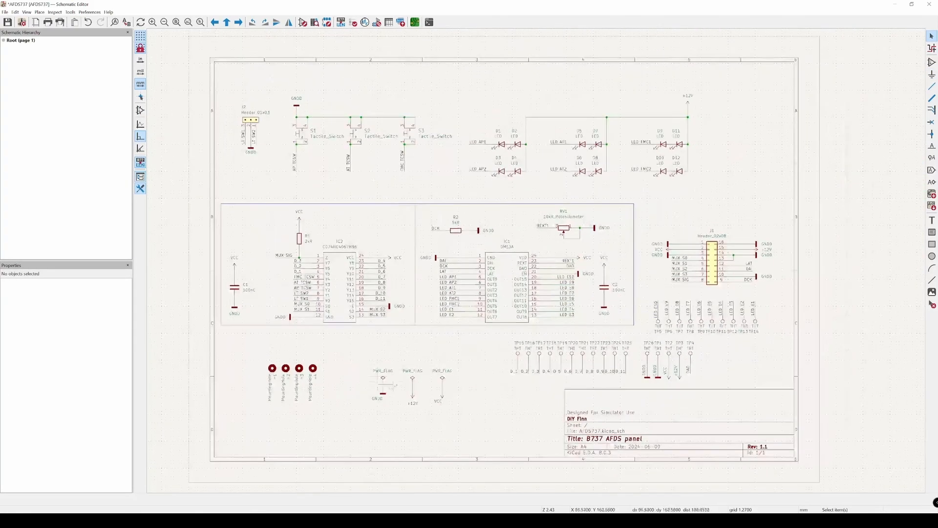
pyautogui.click(352, 23)
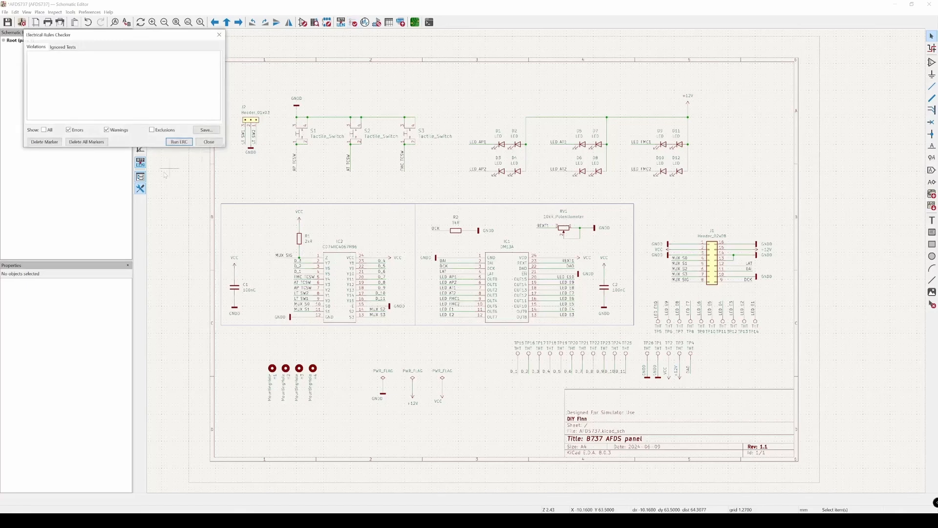
pyautogui.click(179, 141)
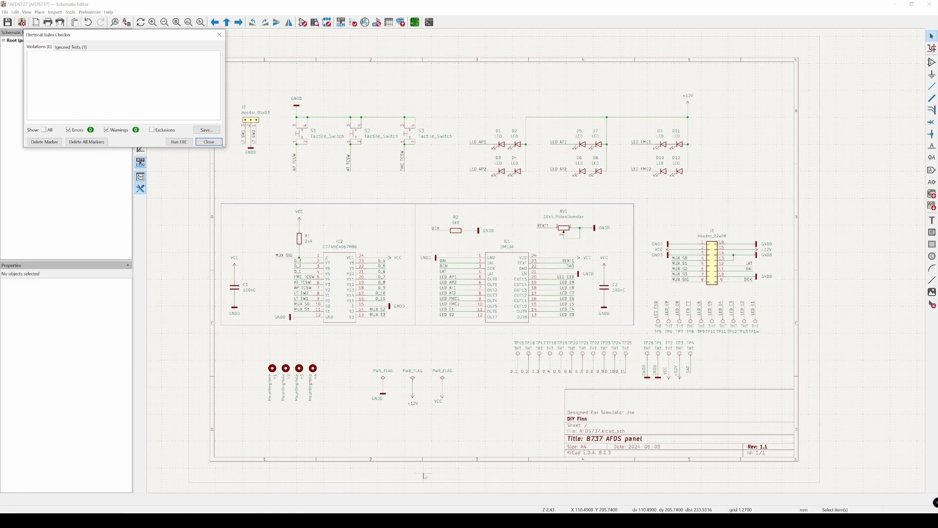
# Step: Delete the PWR_FLAG on the GNDD net, rerun the electrical rules check and select the reported error
pyautogui.scroll(-2, 385, 380)
pyautogui.scroll(4, 385, 380)
pyautogui.click(385, 378)
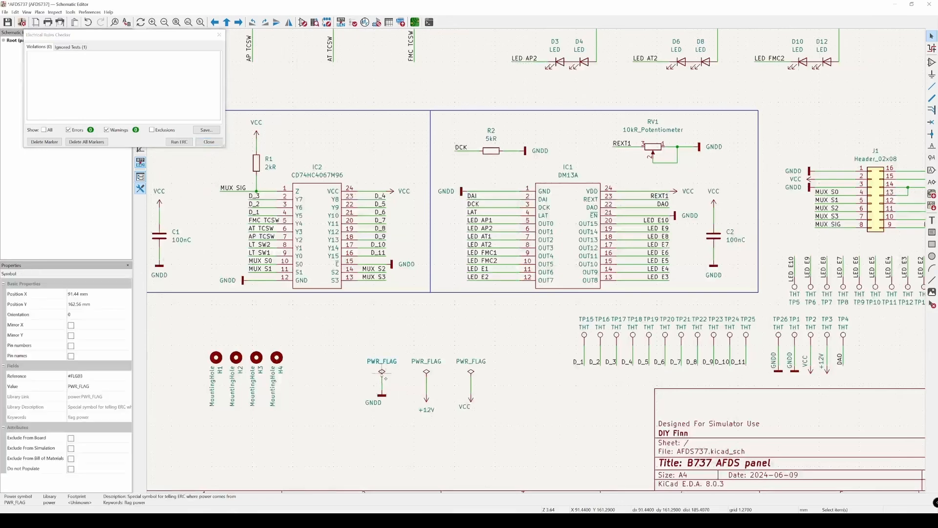
pyautogui.press('Delete')
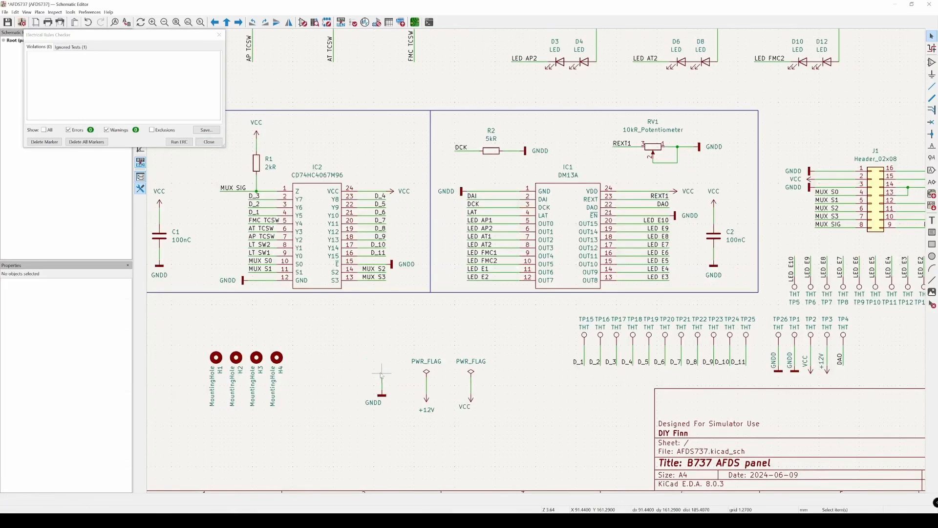
pyautogui.click(179, 141)
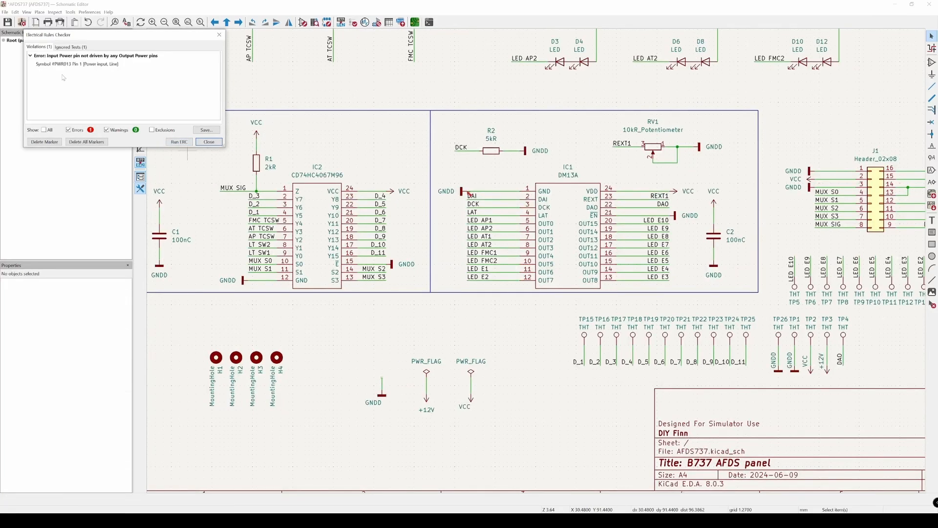
pyautogui.click(57, 57)
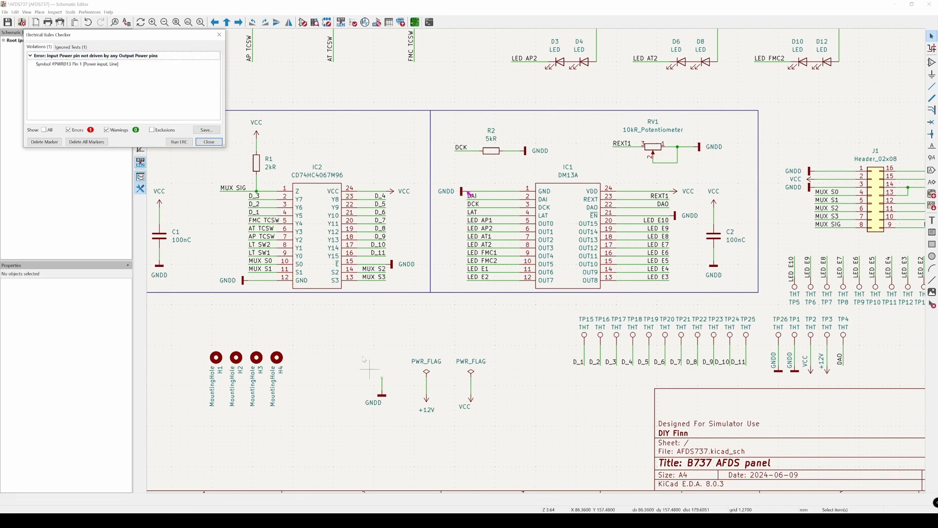
# Step: Undo the deletion of the GNDD power flag and rerun the electrical rules check
pyautogui.moveTo(338, 321); pyautogui.dragTo(375, 347)
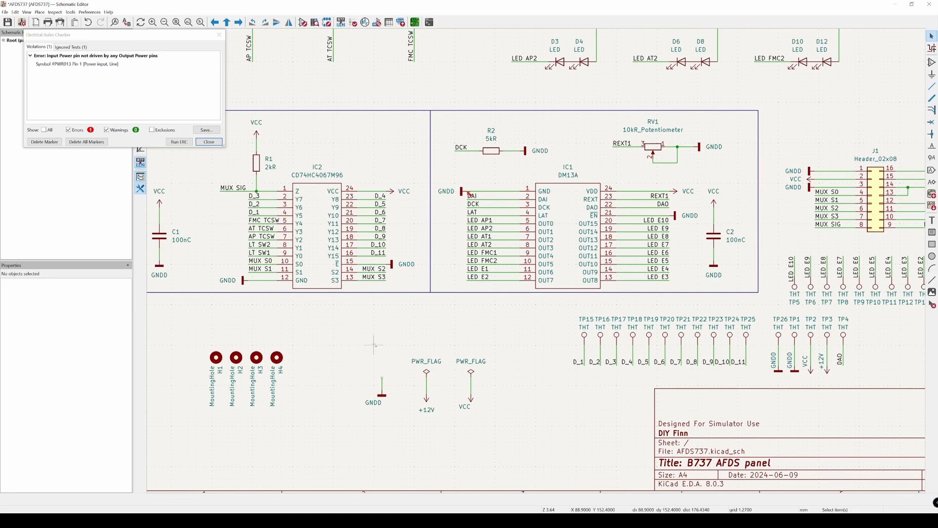
pyautogui.hotkey('ctrl', 'z')
pyautogui.click(179, 142)
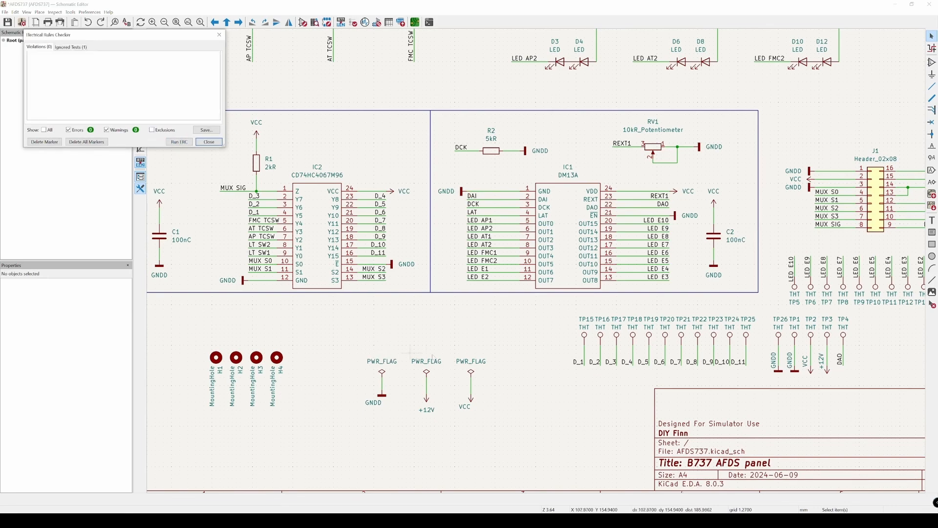
# Step: Wire the GNDD power flag connection to the +12V one and rerun the electrical rules check
pyautogui.scroll(5, 454, 205)
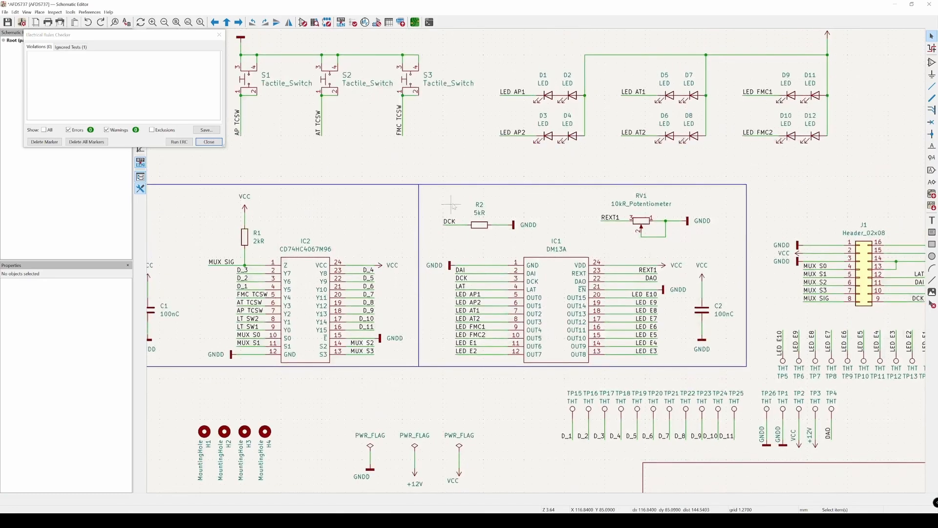
pyautogui.scroll(-2, 409, 227)
pyautogui.scroll(5, 407, 345)
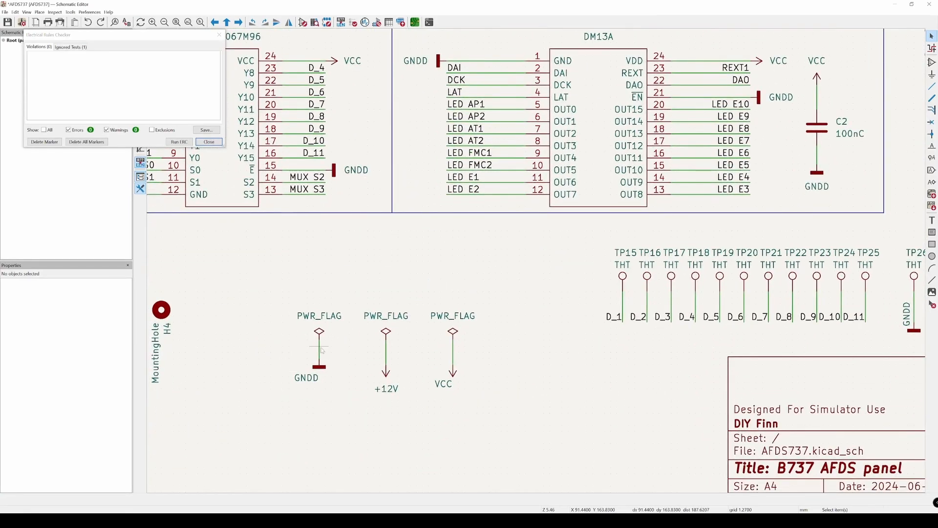
pyautogui.press('w')
pyautogui.click(386, 346)
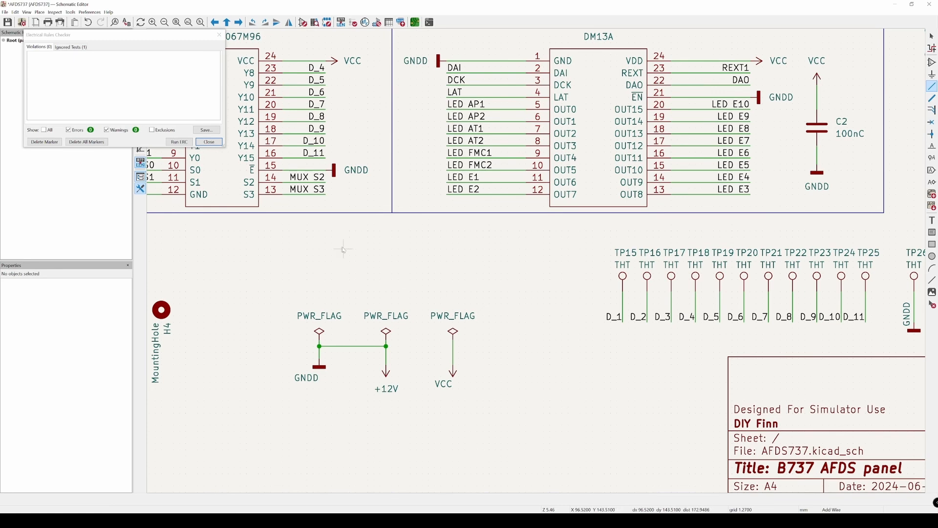
pyautogui.press('Escape')
pyautogui.click(179, 142)
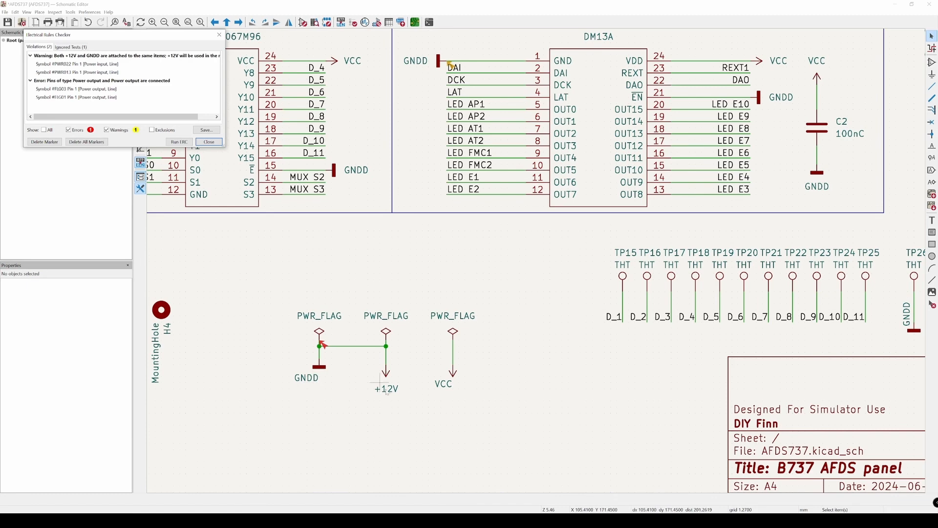
# Step: Delete the wire joining the GNDD and +12V power flags and rerun the electrical rules check
pyautogui.scroll(-2, 392, 299)
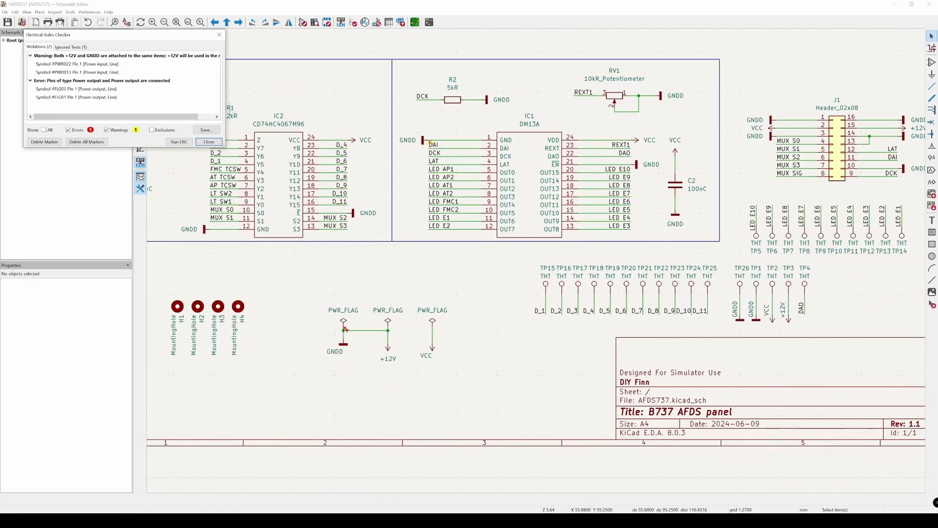
pyautogui.press('Escape')
pyautogui.click(369, 336)
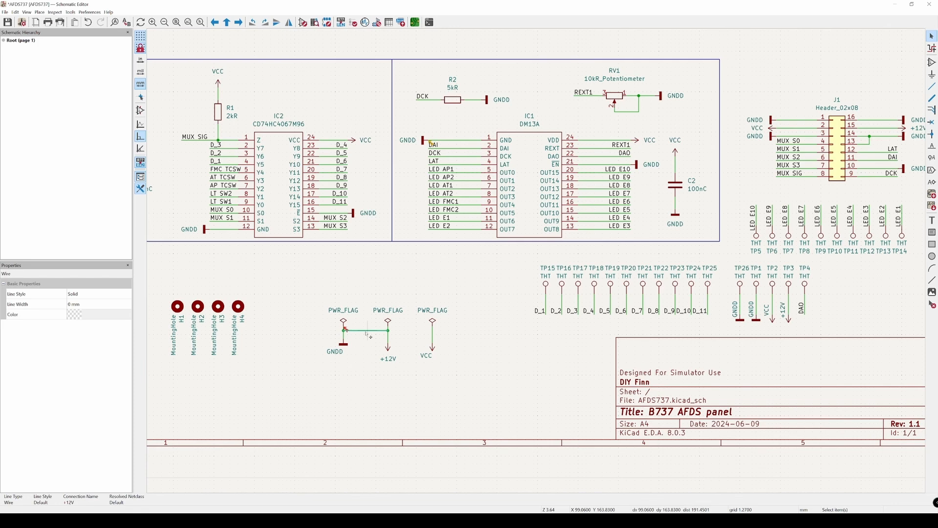
pyautogui.press('Delete')
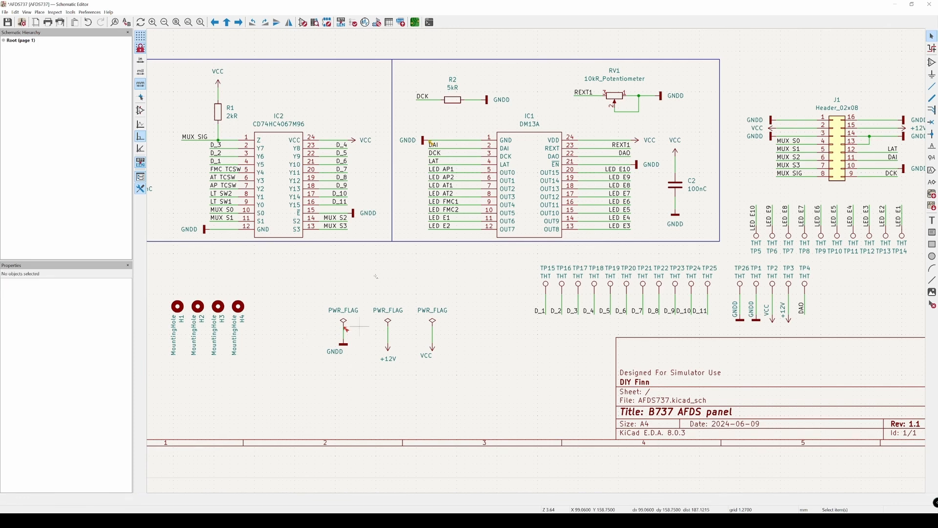
pyautogui.click(353, 22)
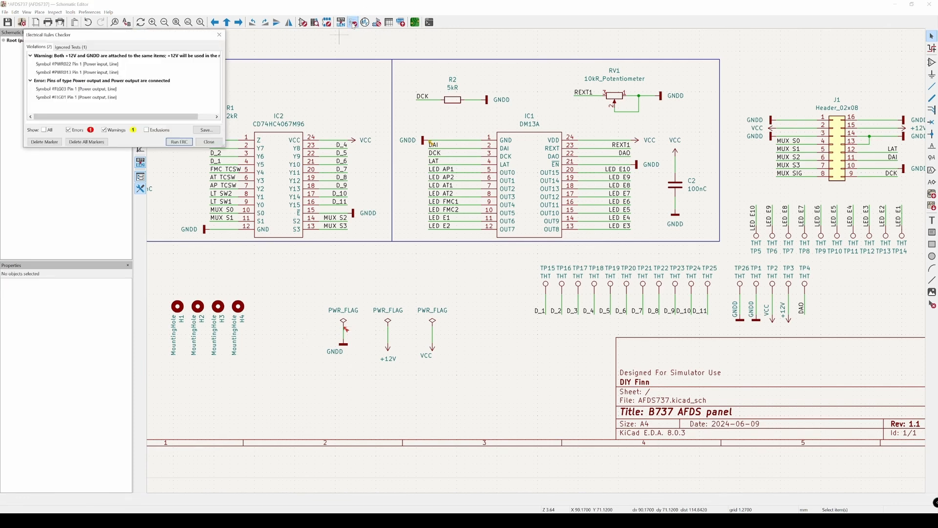
pyautogui.click(179, 142)
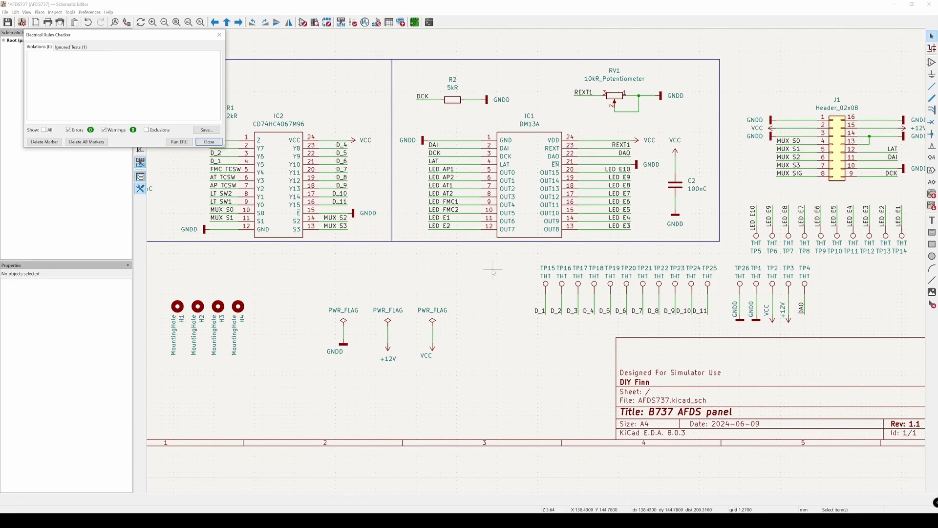
# Step: Undo the wire that bridges LED D2 in the LED AP1 branch
pyautogui.scroll(-4, 501, 292)
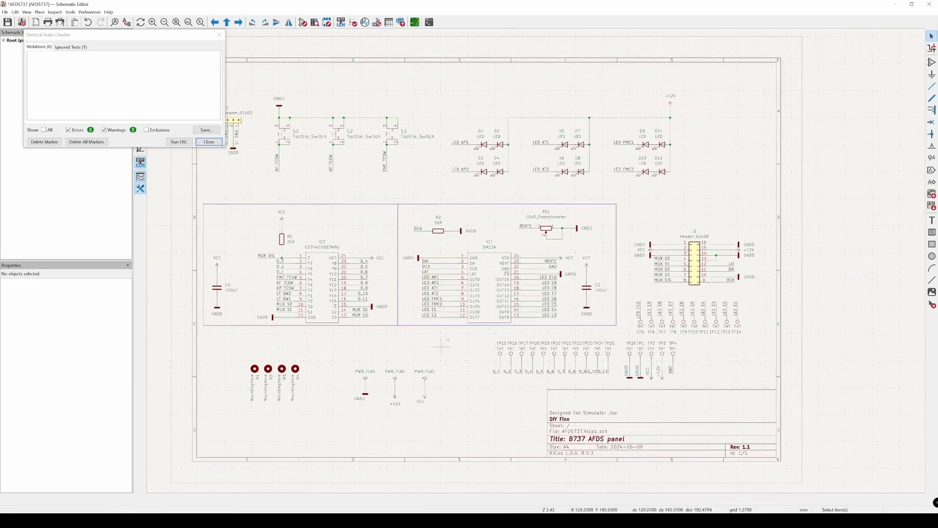
pyautogui.moveTo(370, 195); pyautogui.dragTo(446, 201, button='middle')
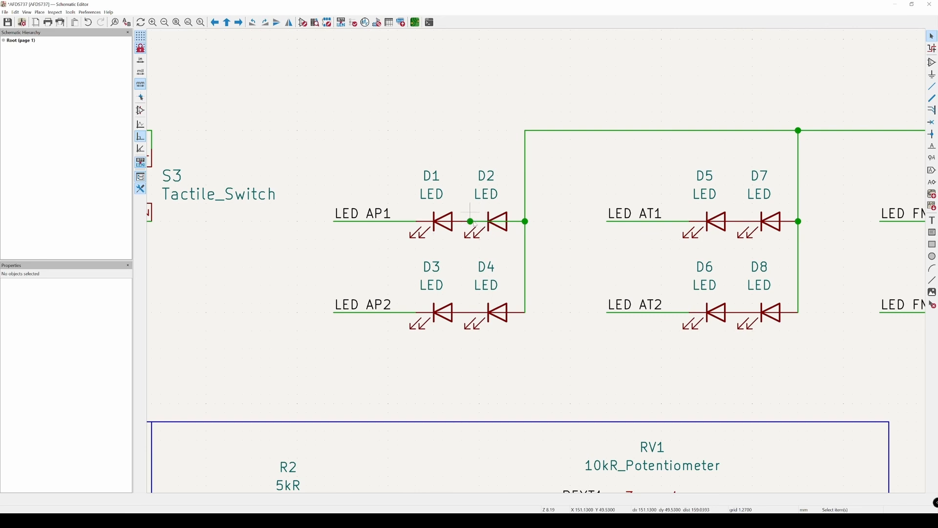
pyautogui.hotkey('ctrl', 'z')
# Step: Review the wiring of tactile switches S1 to S3 and of the AP, AT and FMC LED branches up to +12V
pyautogui.moveTo(316, 122); pyautogui.dragTo(508, 186, button='middle')
pyautogui.moveTo(343, 188); pyautogui.dragTo(645, 150, button='middle')
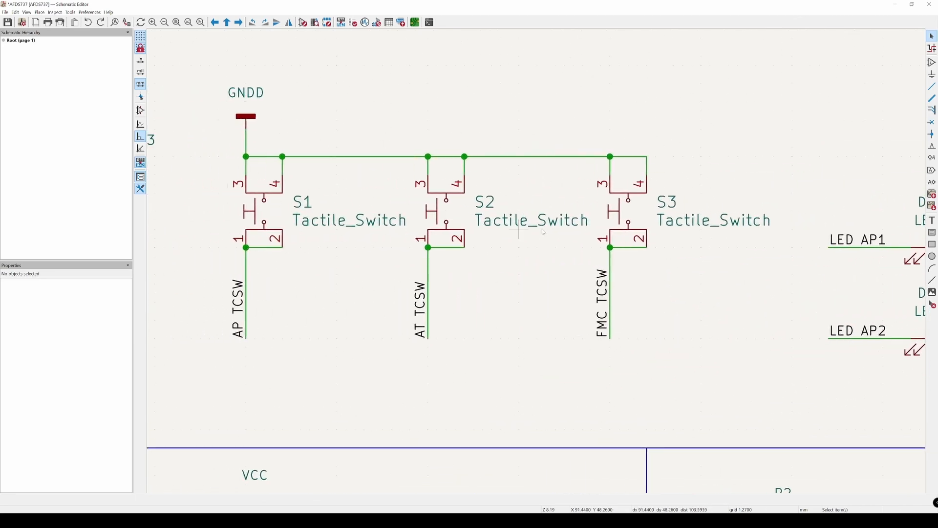
pyautogui.moveTo(704, 215); pyautogui.dragTo(527, 237, button='middle')
pyautogui.moveTo(785, 250); pyautogui.dragTo(440, 254, button='middle')
pyautogui.moveTo(680, 266); pyautogui.dragTo(277, 241, button='middle')
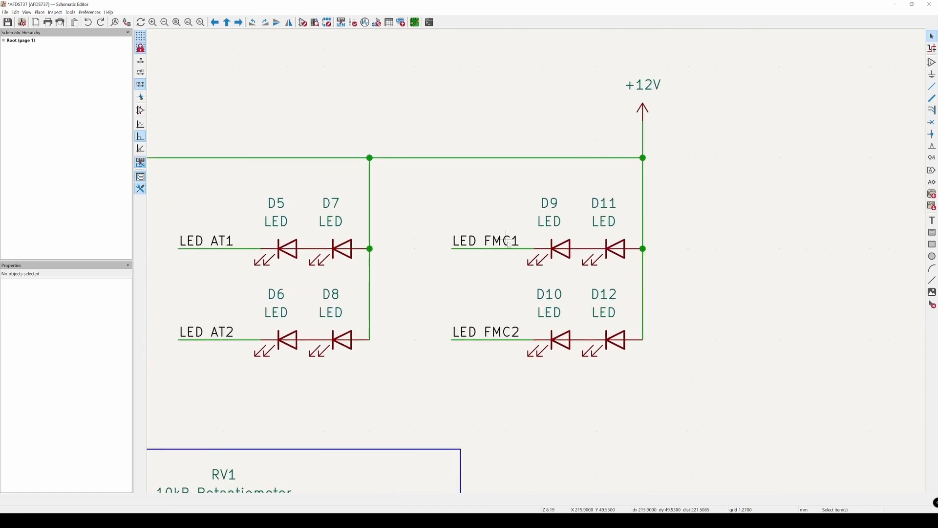
pyautogui.scroll(-2, 538, 329)
pyautogui.moveTo(534, 309); pyautogui.dragTo(471, 124, button='middle')
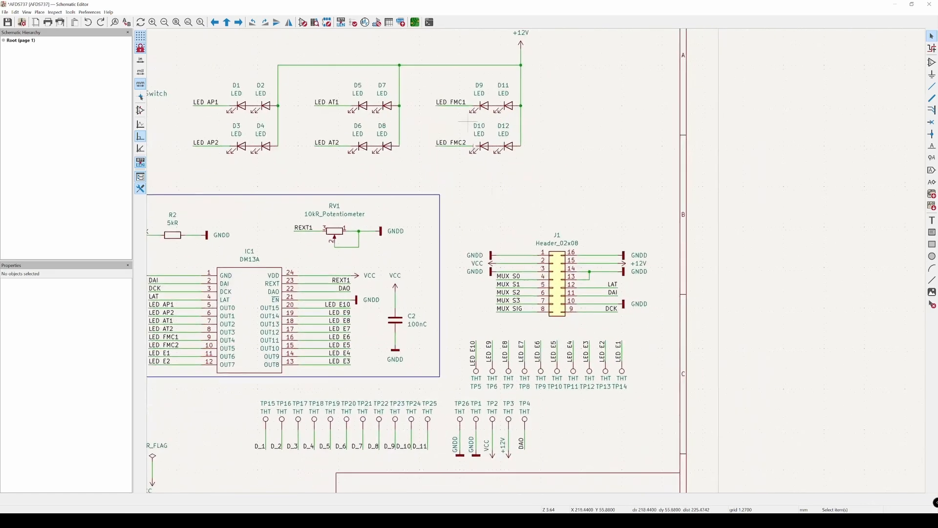
# Step: Review header J1, the test points, the mounting holes and power flags, and the pin labels of multiplexer IC2
pyautogui.scroll(2, 553, 295)
pyautogui.moveTo(517, 318); pyautogui.dragTo(512, 195, button='middle')
pyautogui.scroll(-2, 313, 285)
pyautogui.moveTo(304, 297); pyautogui.dragTo(455, 233, button='middle')
pyautogui.scroll(-1, 380, 247)
pyautogui.moveTo(272, 265); pyautogui.dragTo(413, 262, button='middle')
pyautogui.moveTo(303, 268); pyautogui.dragTo(514, 277, button='middle')
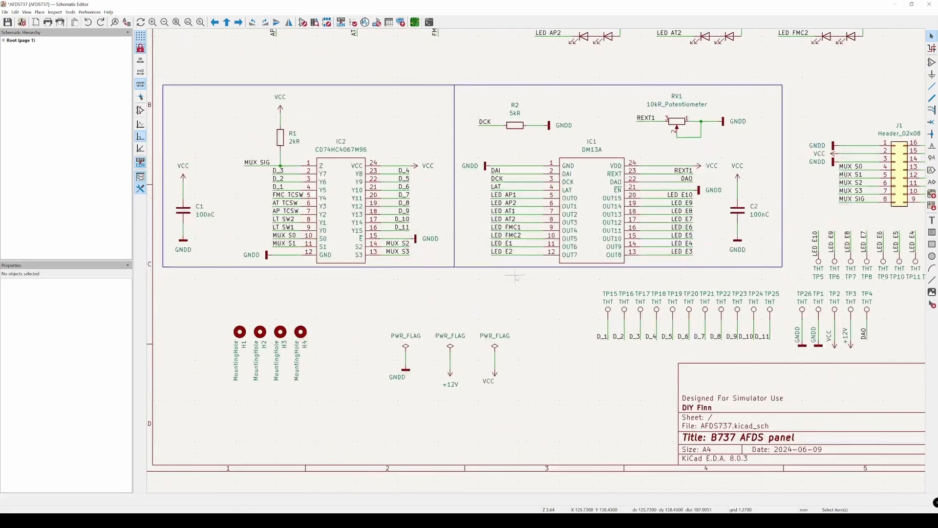
pyautogui.moveTo(330, 215); pyautogui.dragTo(419, 280, button='middle')
pyautogui.scroll(2, 418, 280)
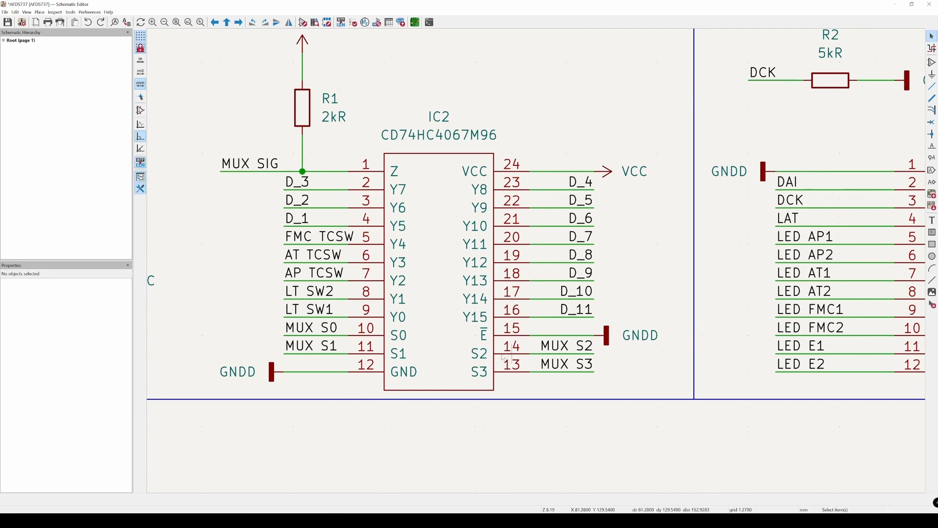
pyautogui.scroll(-4, 504, 358)
pyautogui.scroll(1, 435, 247)
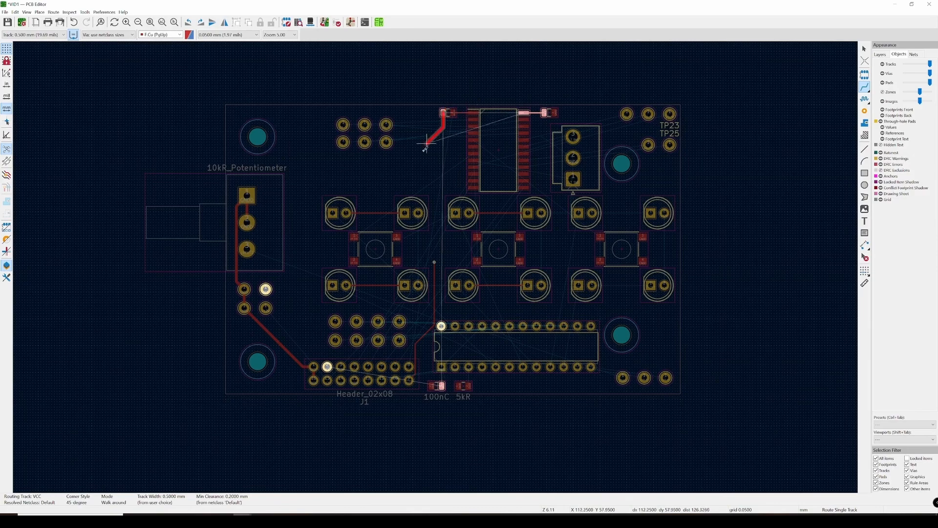
# Step: In the PCB Editor, route the 0.5 mm VCC track from the pull-up resistor's pad 1 to multiplexer pin 24, crossing on B.Cu between two vias
pyautogui.scroll(2, 415, 166)
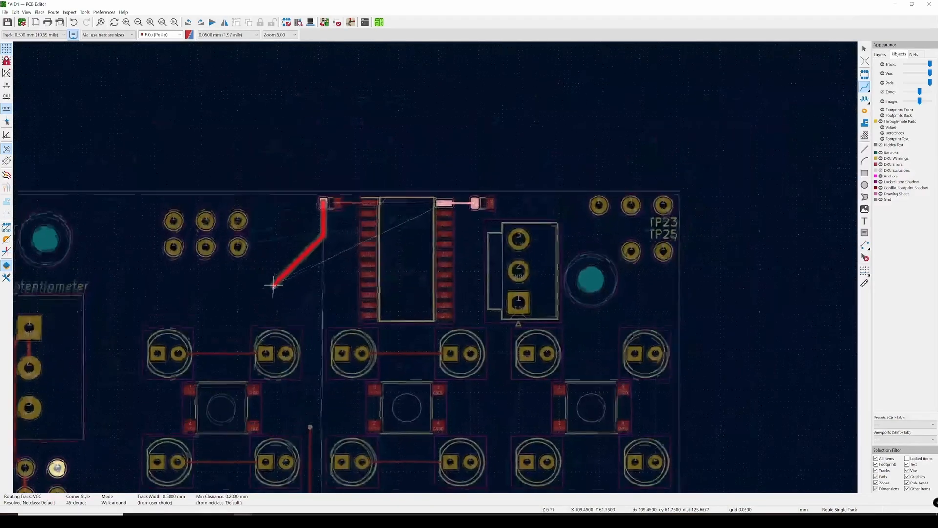
pyautogui.scroll(2, 321, 198)
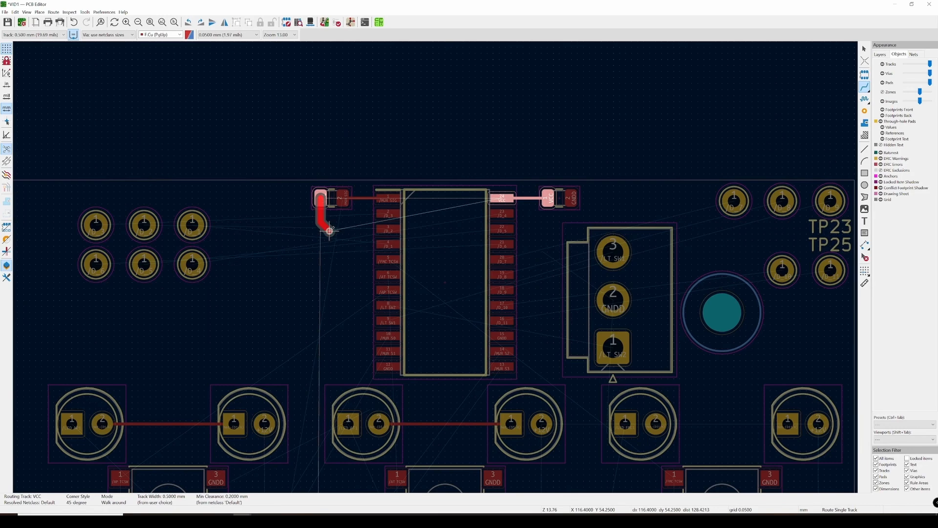
pyautogui.press('v')
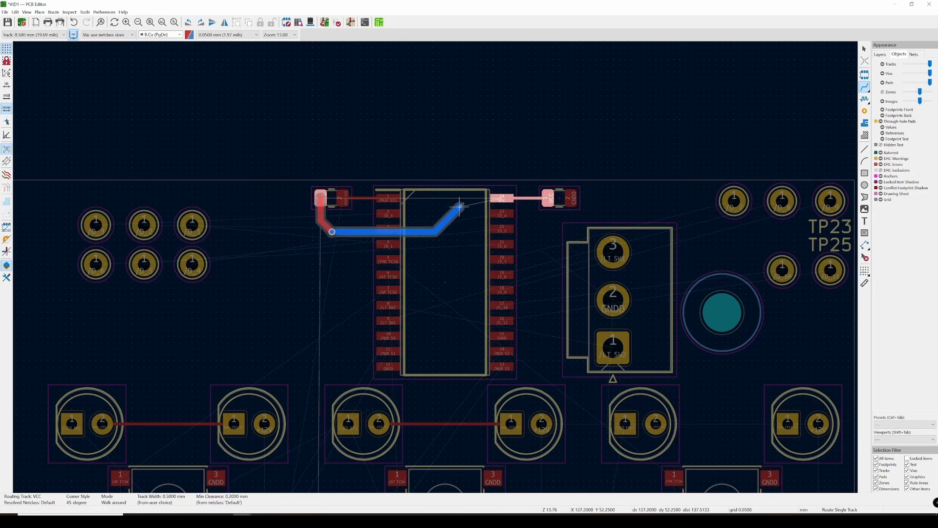
pyautogui.press('v')
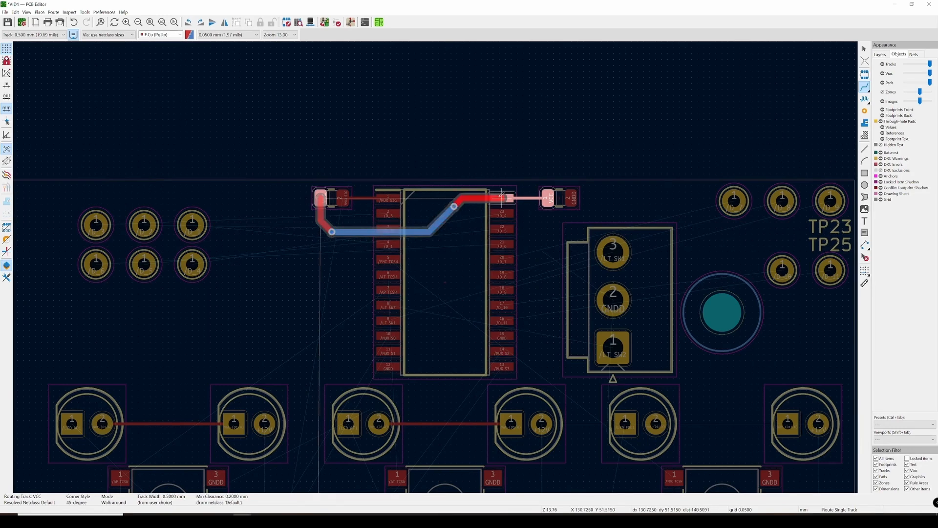
pyautogui.click(502, 194)
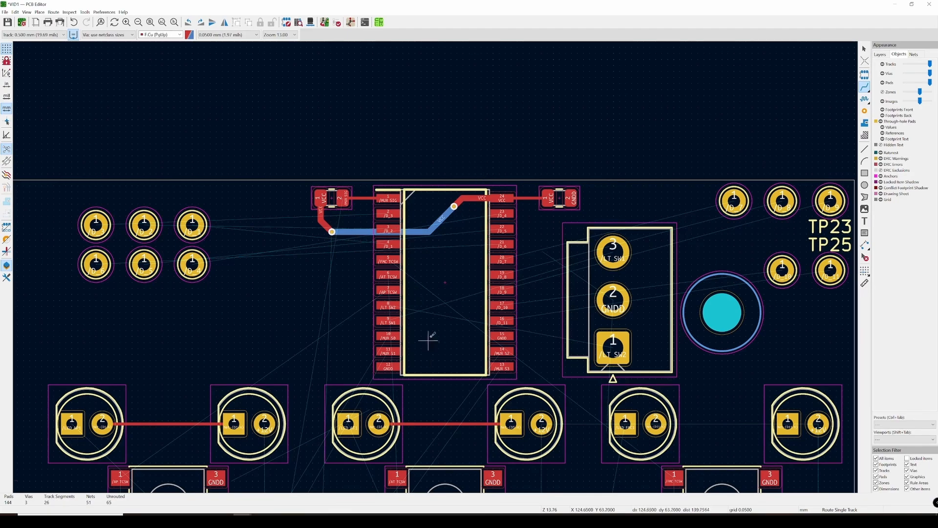
pyautogui.scroll(-5, 428, 341)
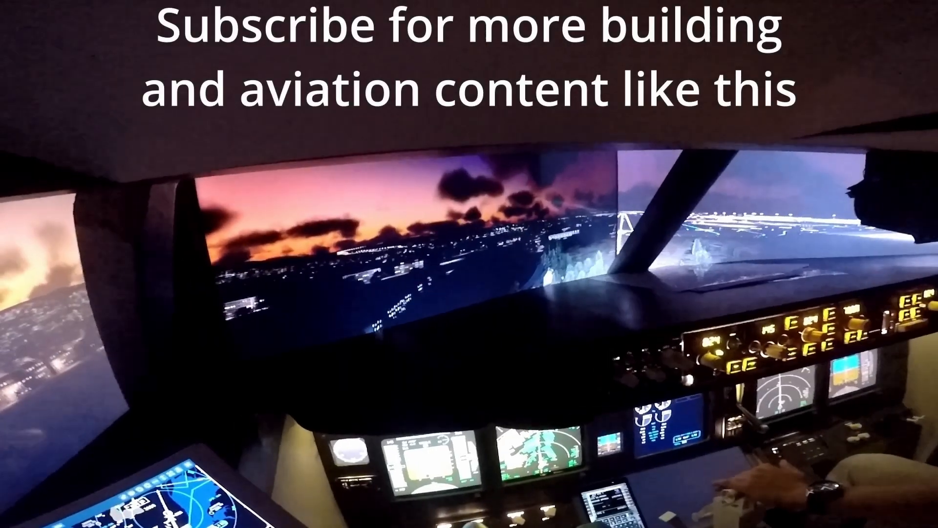